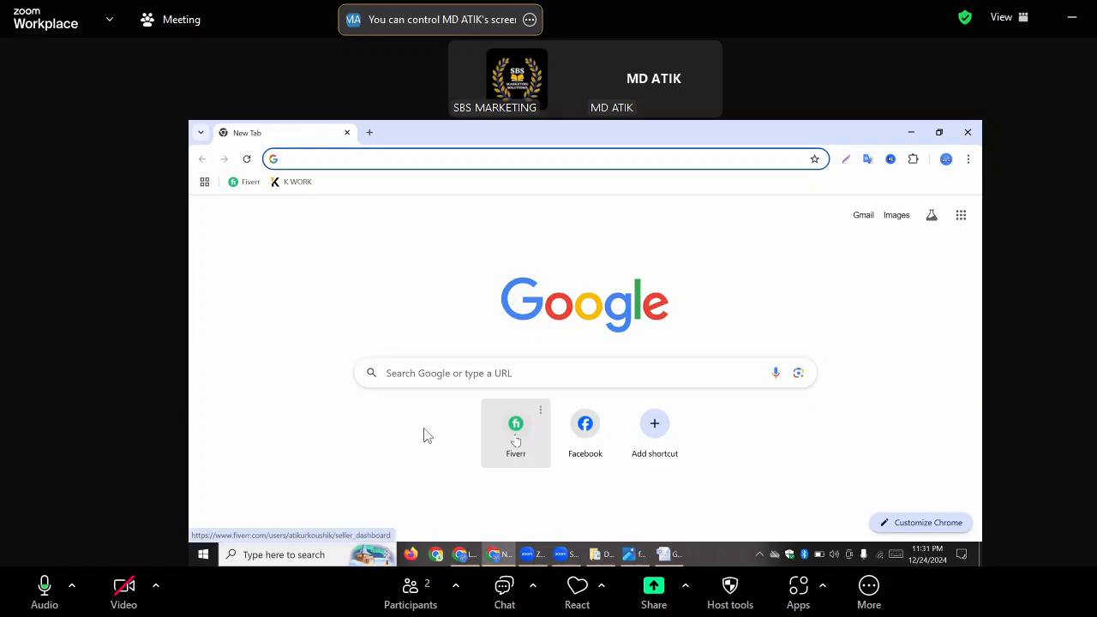
Open the Fiverr seller dashboard and go to the seller's own profile page
click(515, 437)
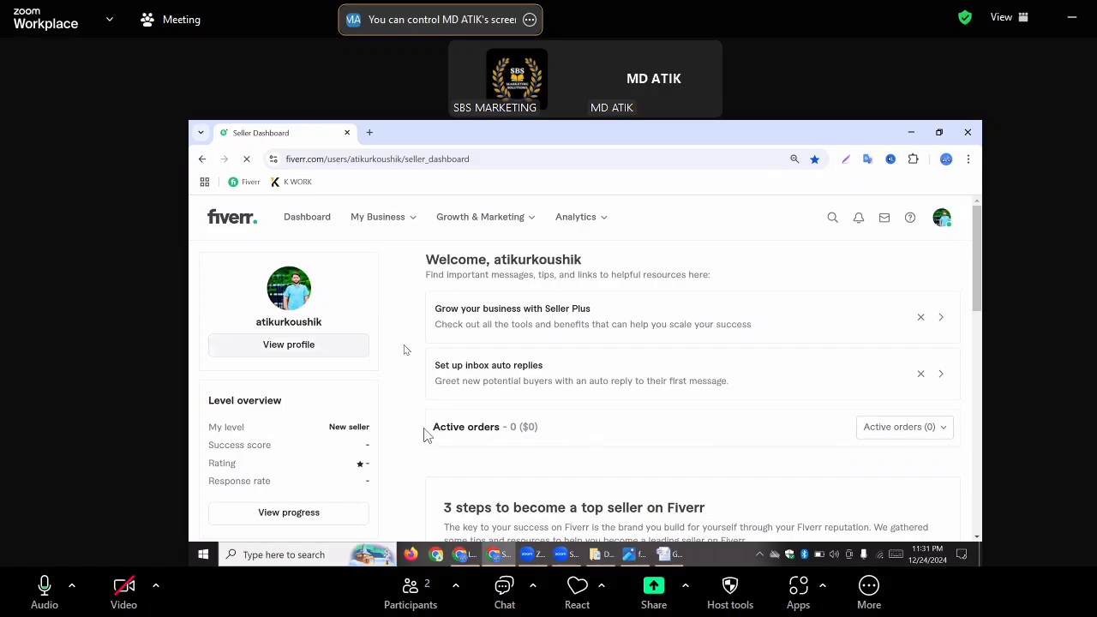
click(943, 219)
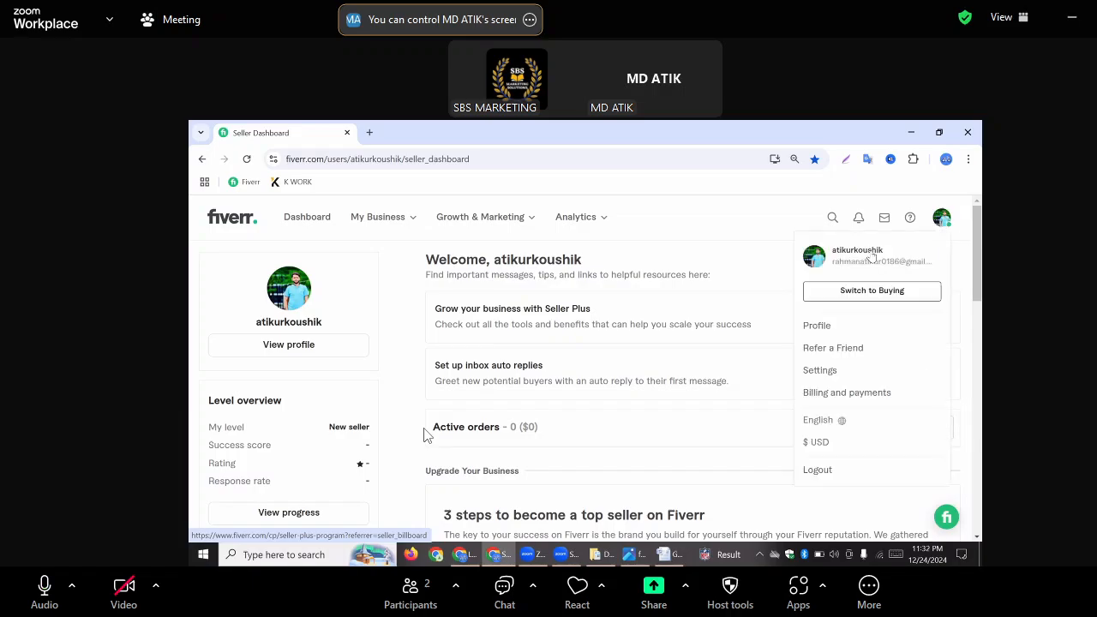
click(862, 332)
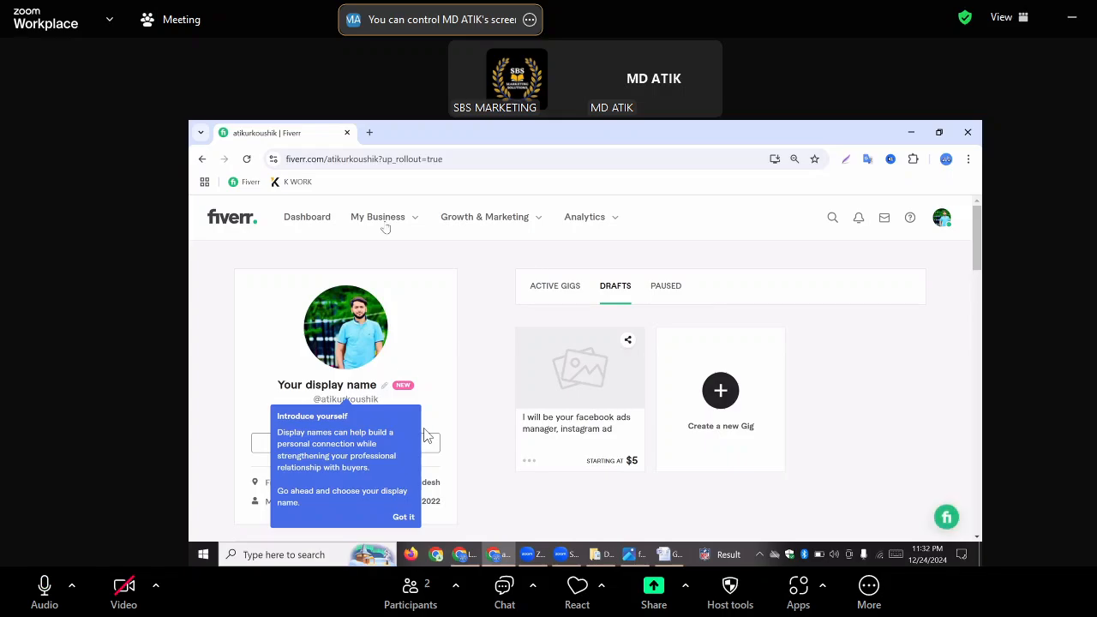
scroll(427, 435, down, 2)
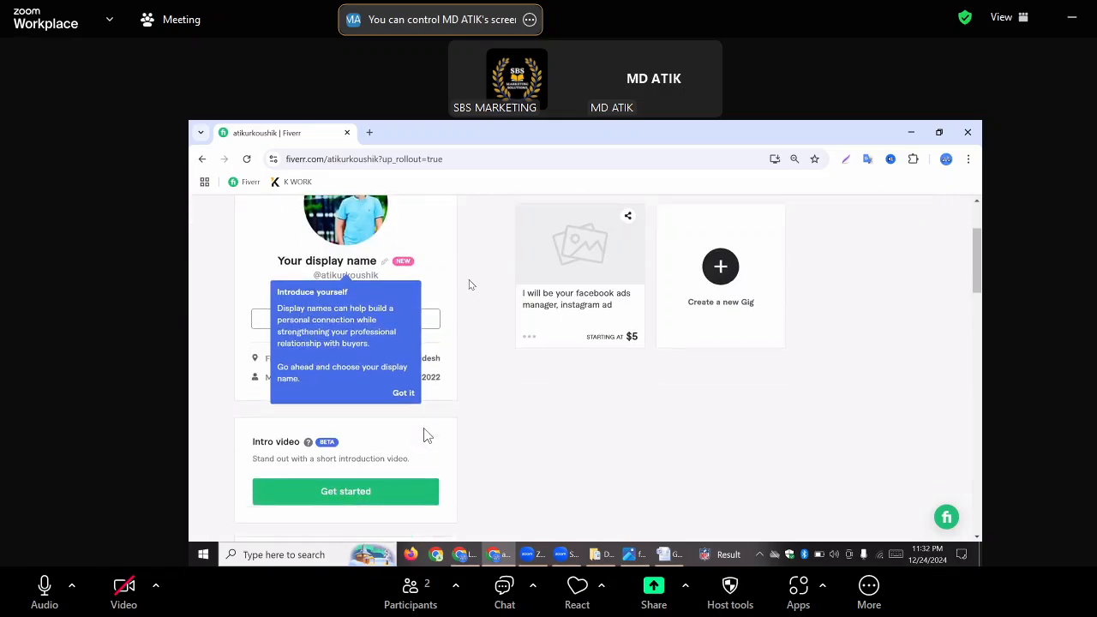
scroll(427, 435, up, 2)
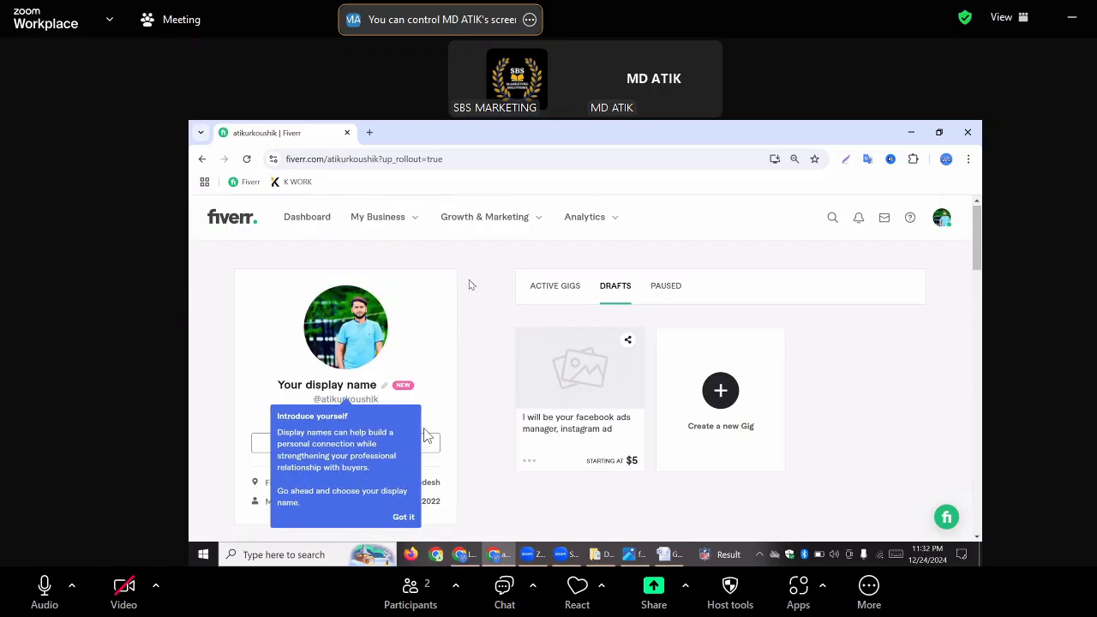
Dismiss the display name introduction tip and start creating a new gig from the profile page
click(437, 372)
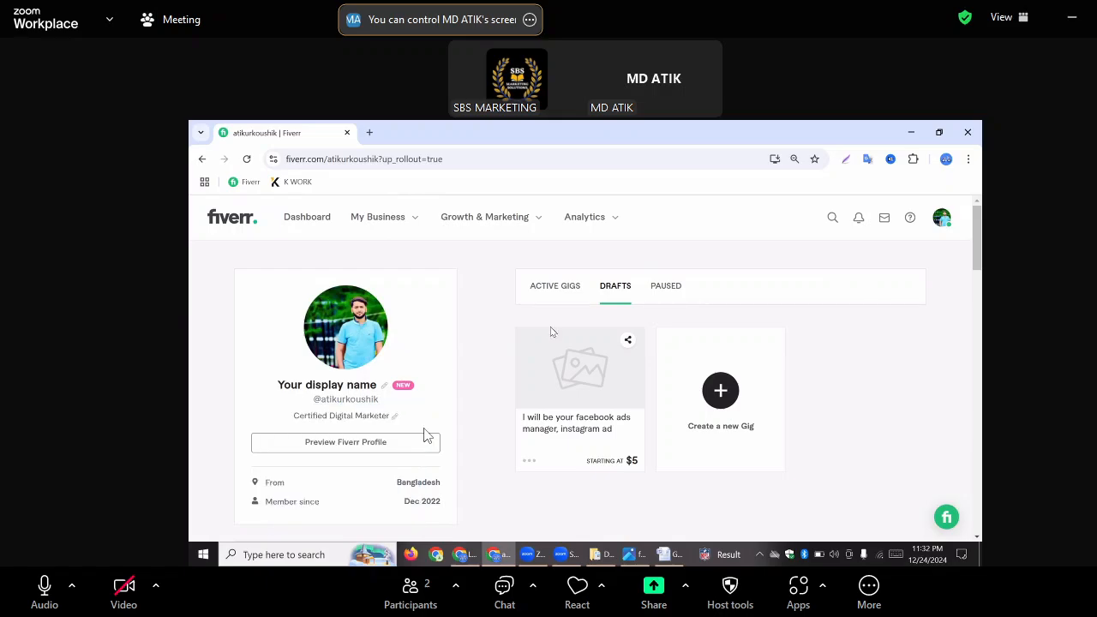
click(720, 404)
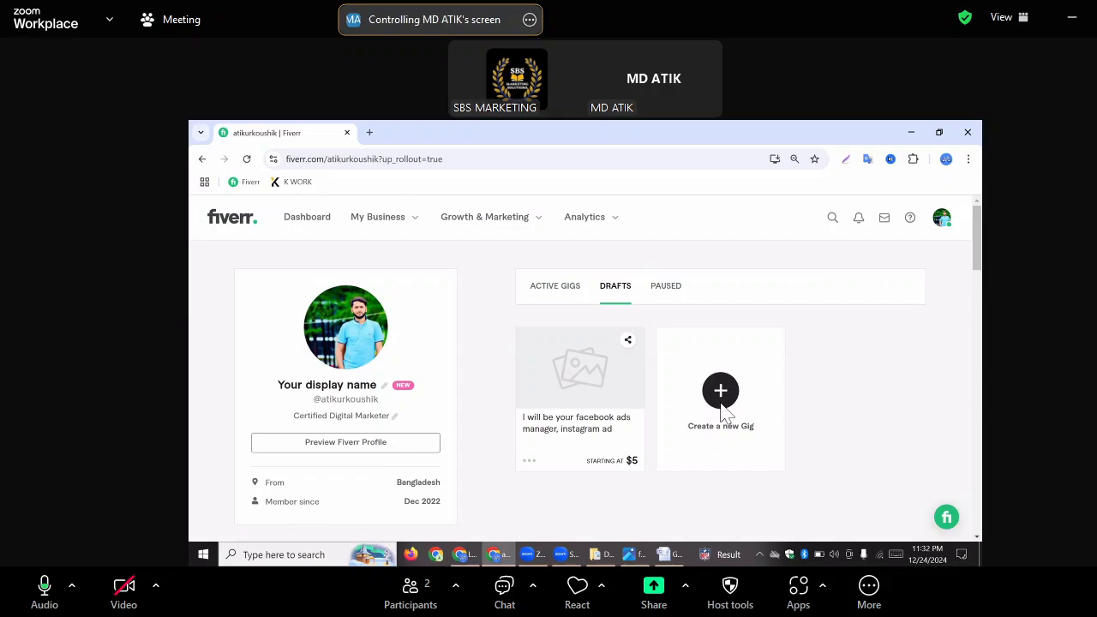
click(723, 401)
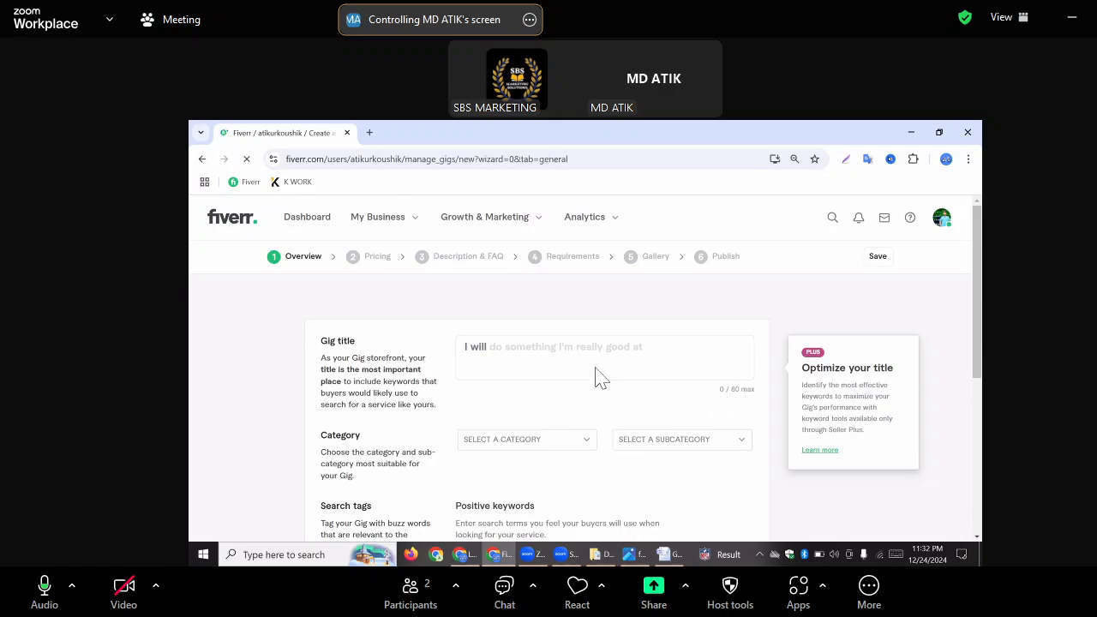
Switch to the GIG document in Word and copy the title text "Create High-Converting Facebook and Instagram Ads to Grow Your Business"
click(517, 358)
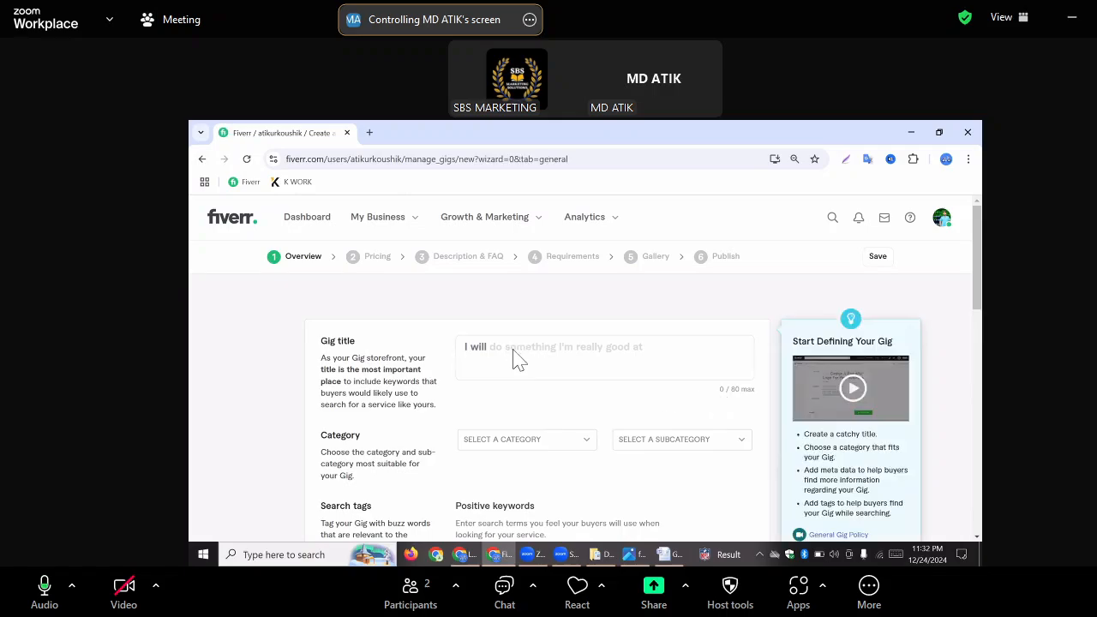
click(669, 555)
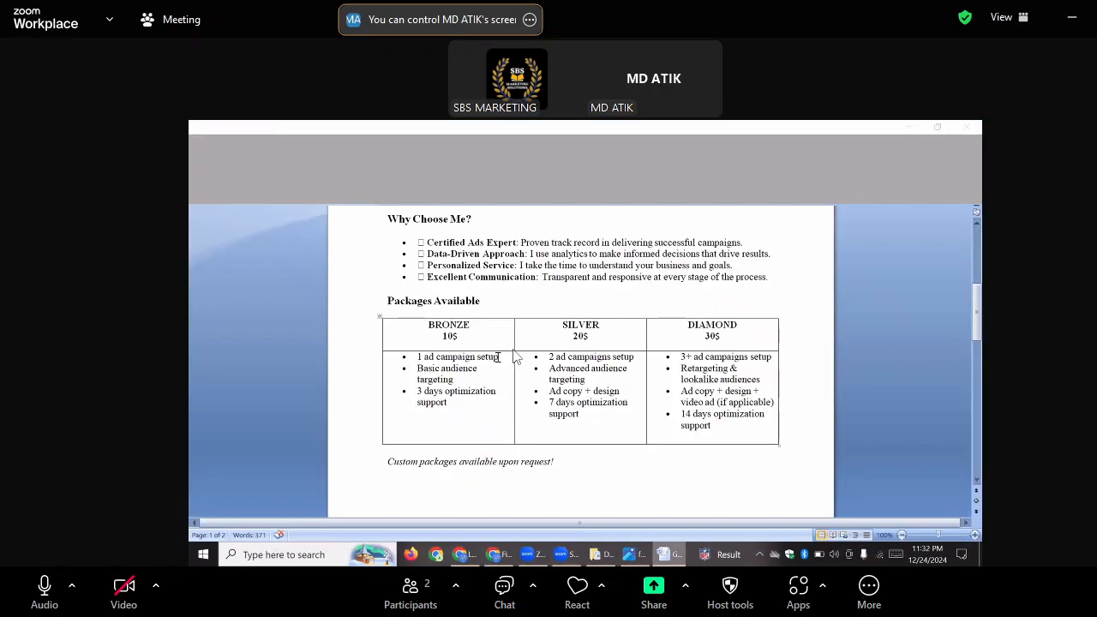
scroll(515, 356, up, 5)
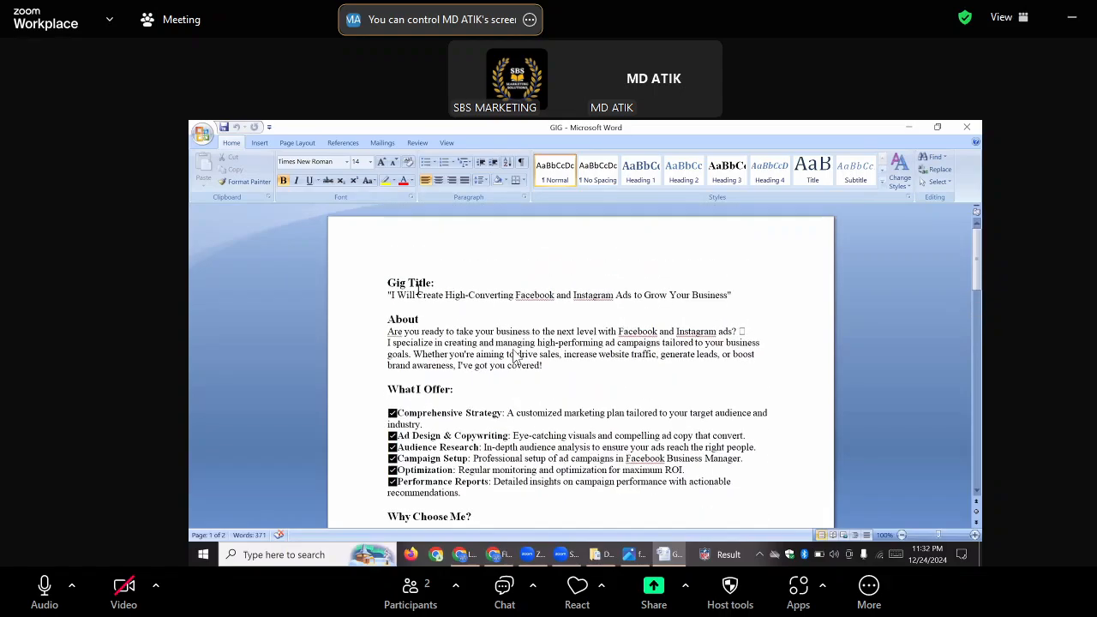
drag(417, 299, 679, 306)
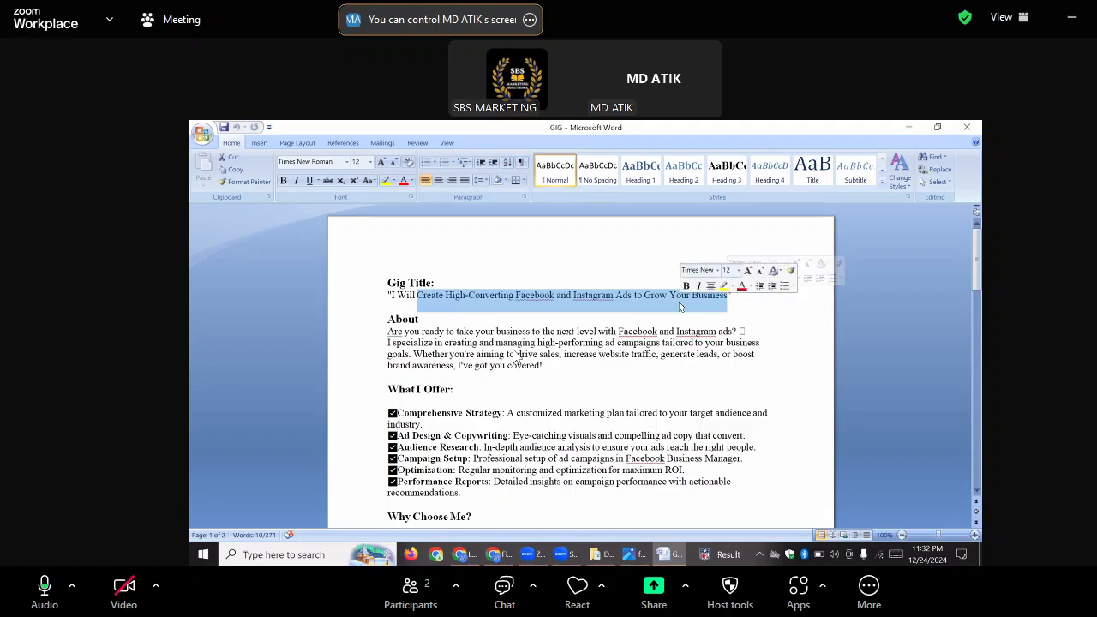
right_click(679, 306)
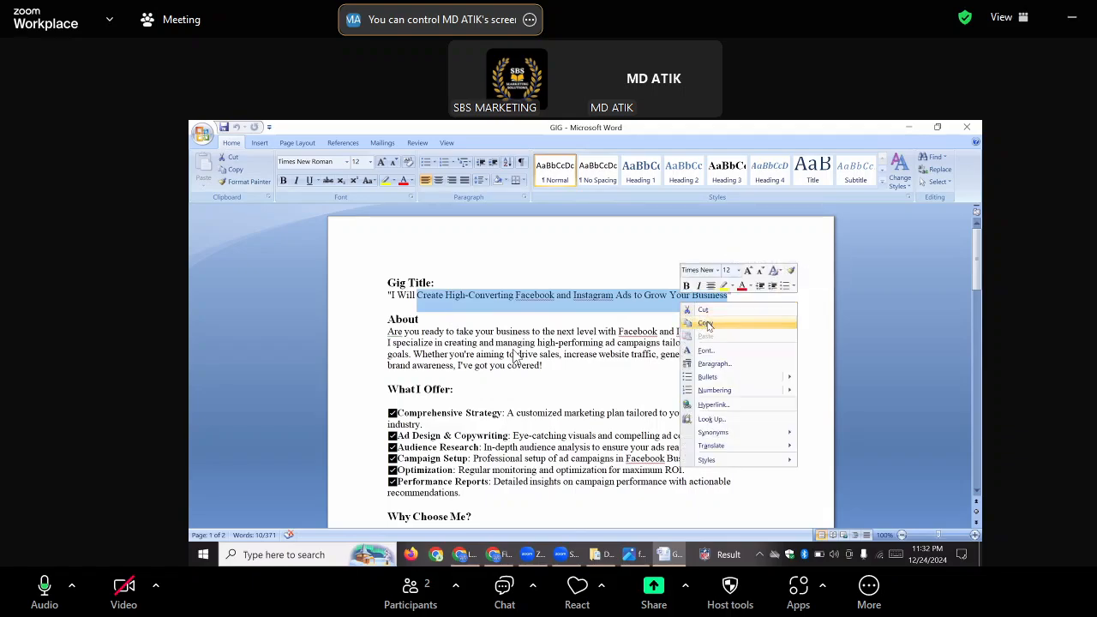
click(705, 323)
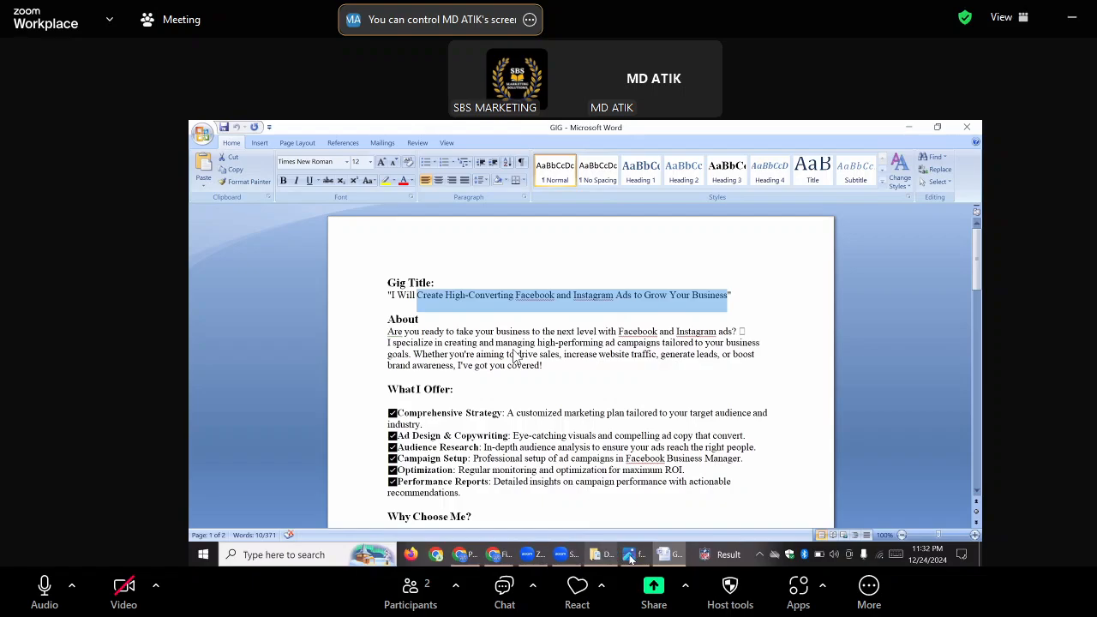
Return to the Fiverr gig form in Chrome and paste the copied text into the gig title after "I will"
click(501, 555)
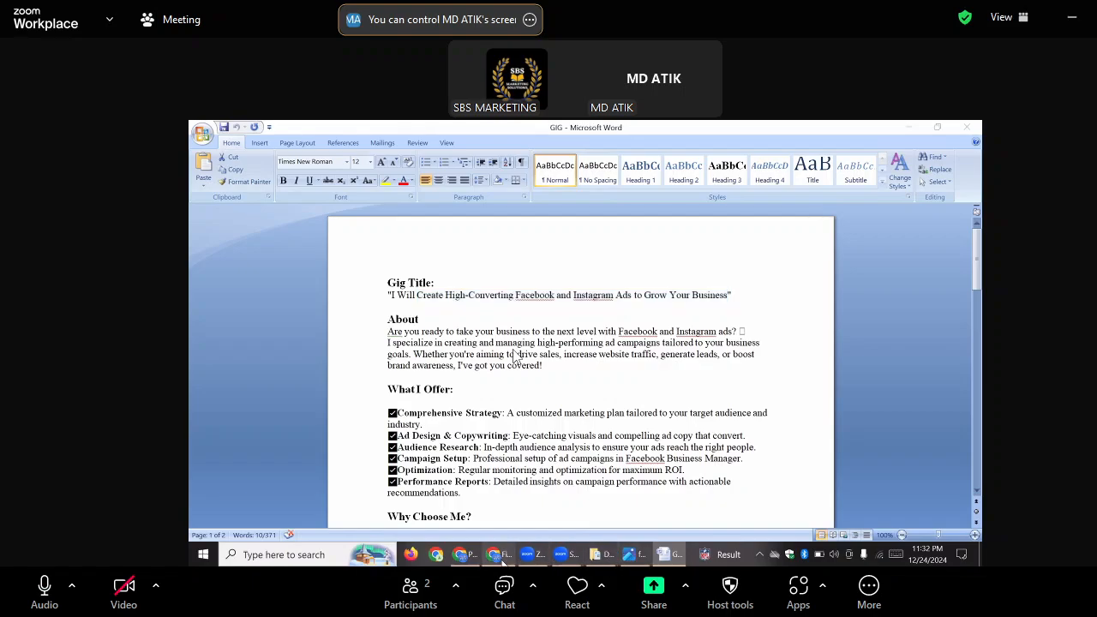
click(514, 355)
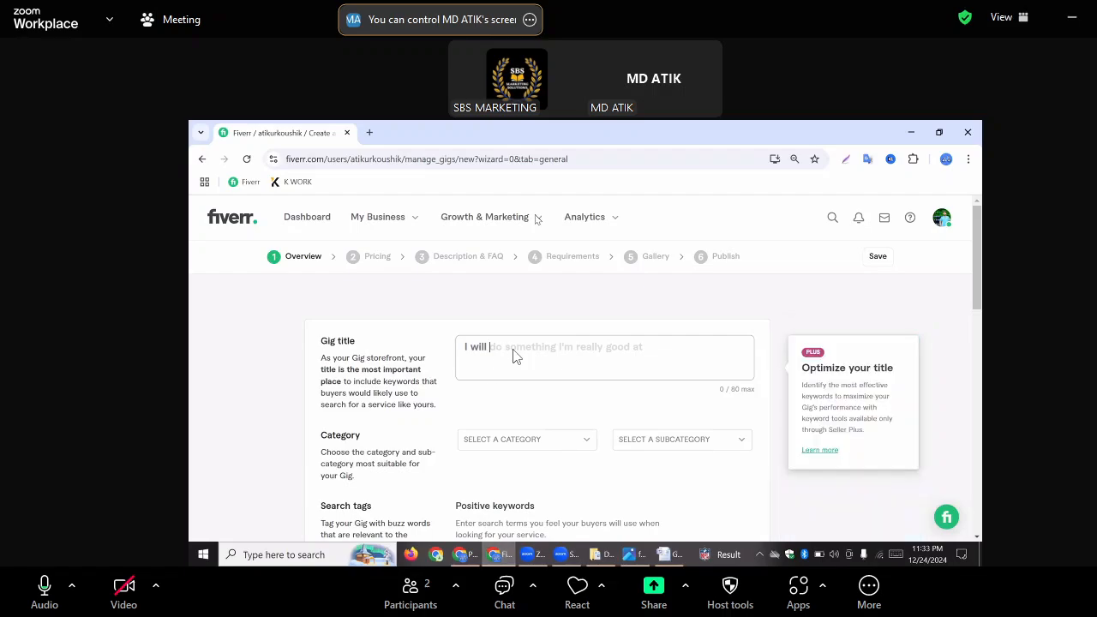
right_click(514, 356)
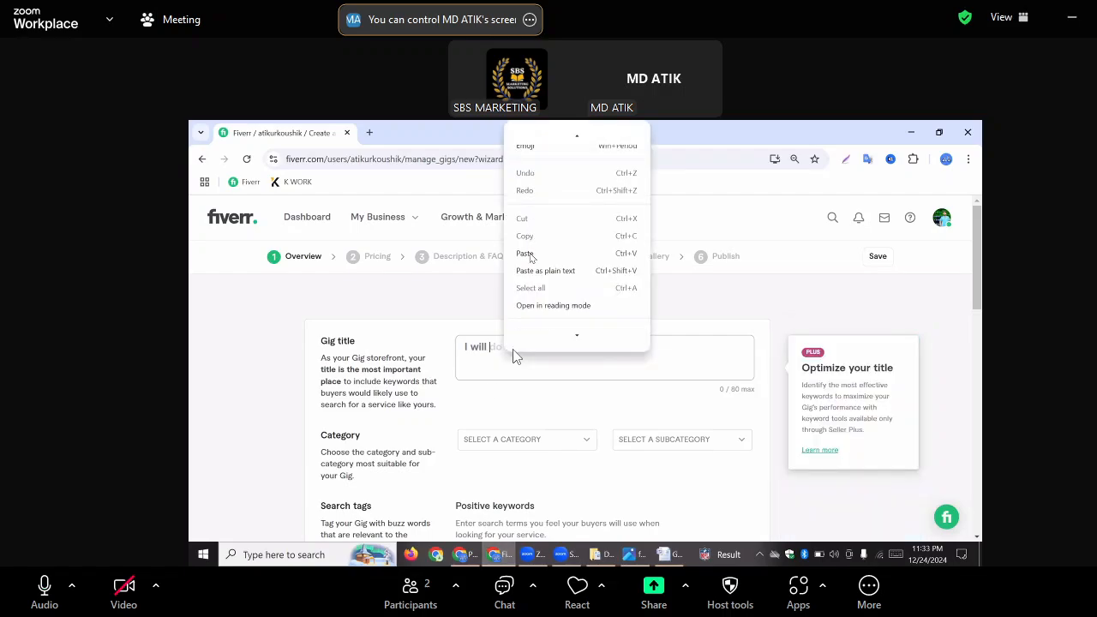
click(527, 254)
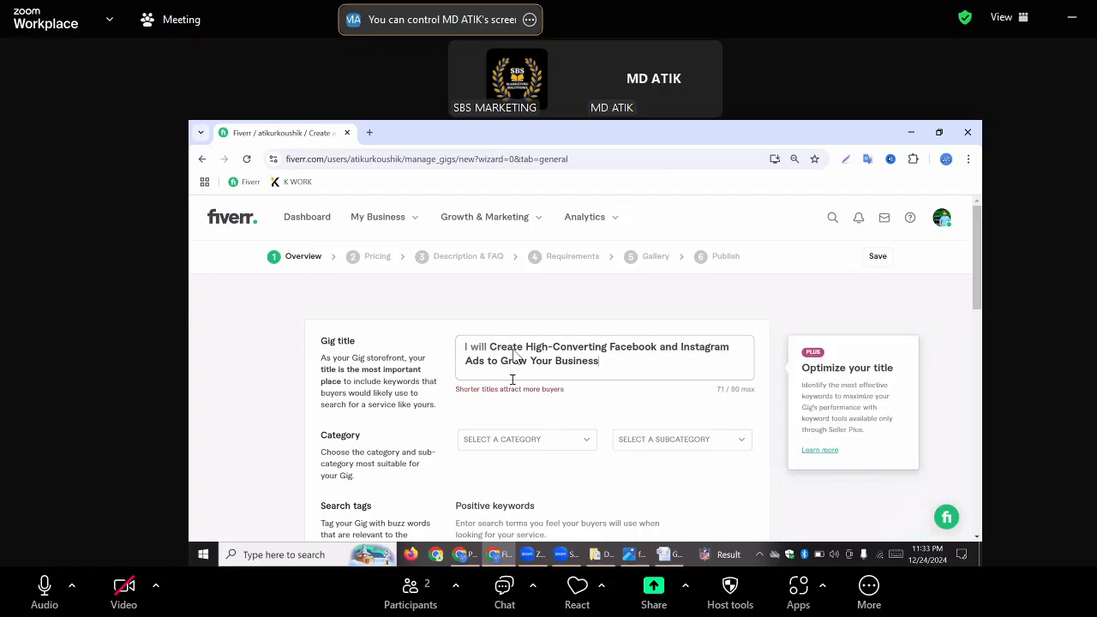
Set the gig's category to Digital Marketing and its subcategory to Social Media Marketing
scroll(514, 355, down, 1)
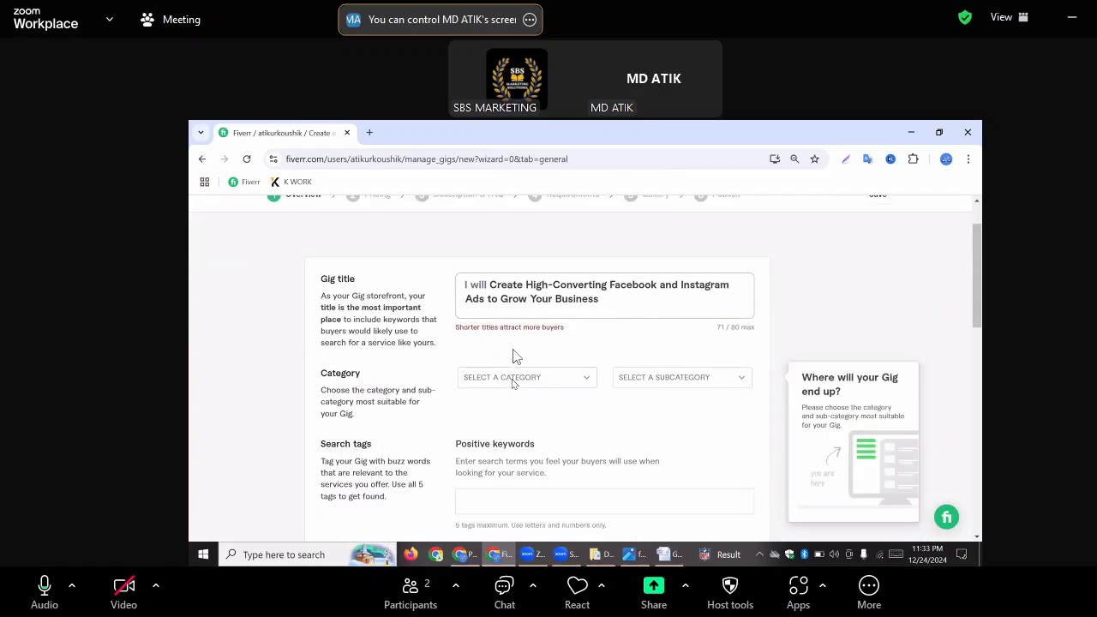
scroll(514, 355, down, 1)
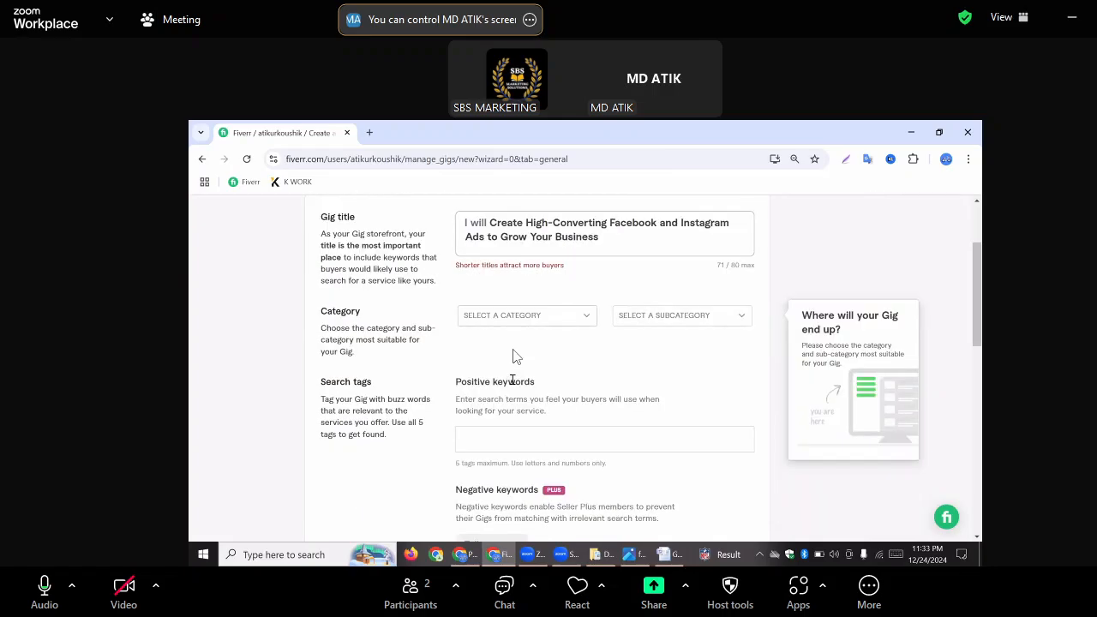
click(585, 318)
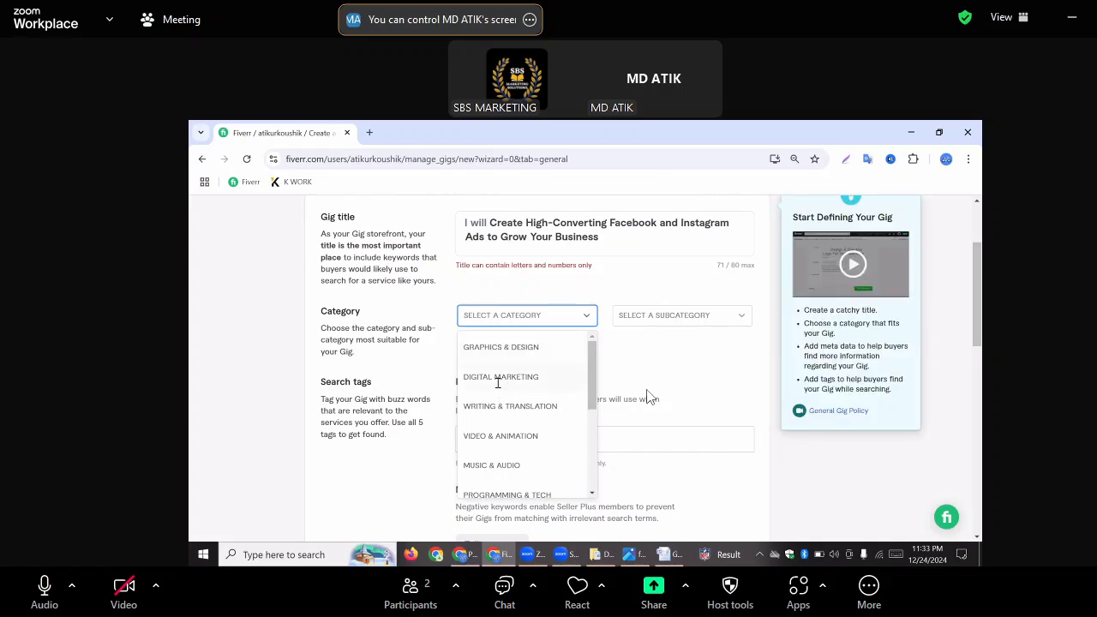
click(500, 377)
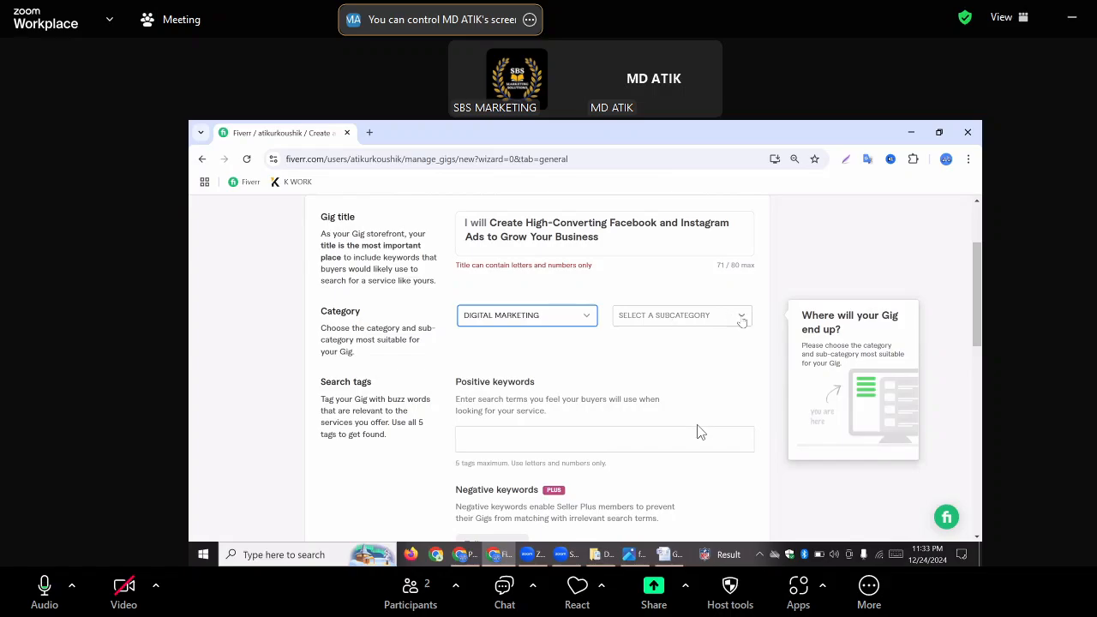
click(742, 319)
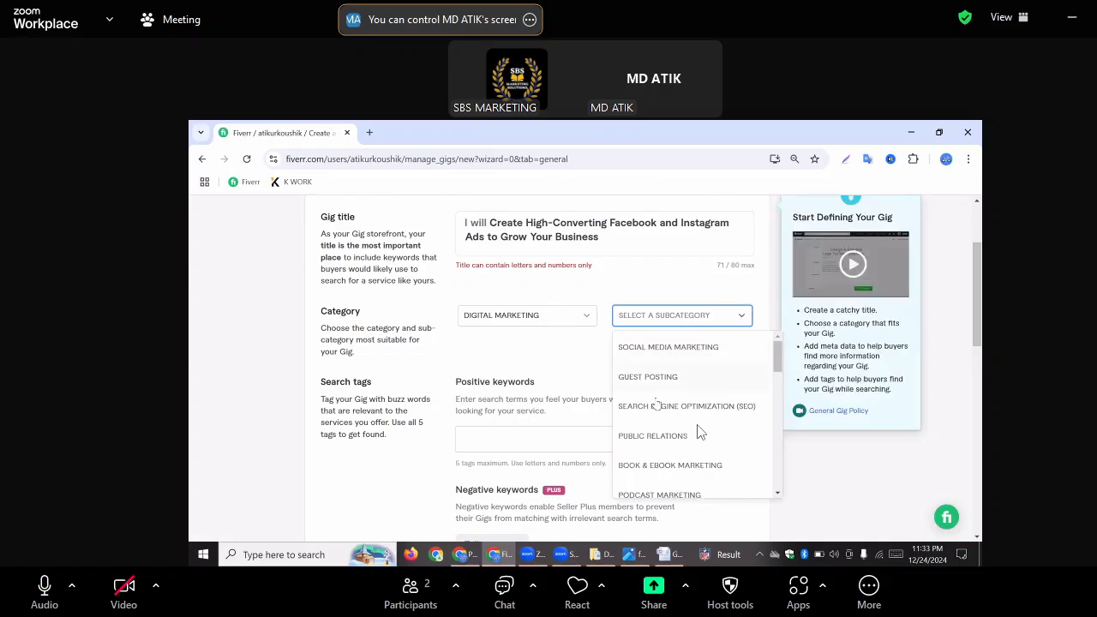
click(676, 347)
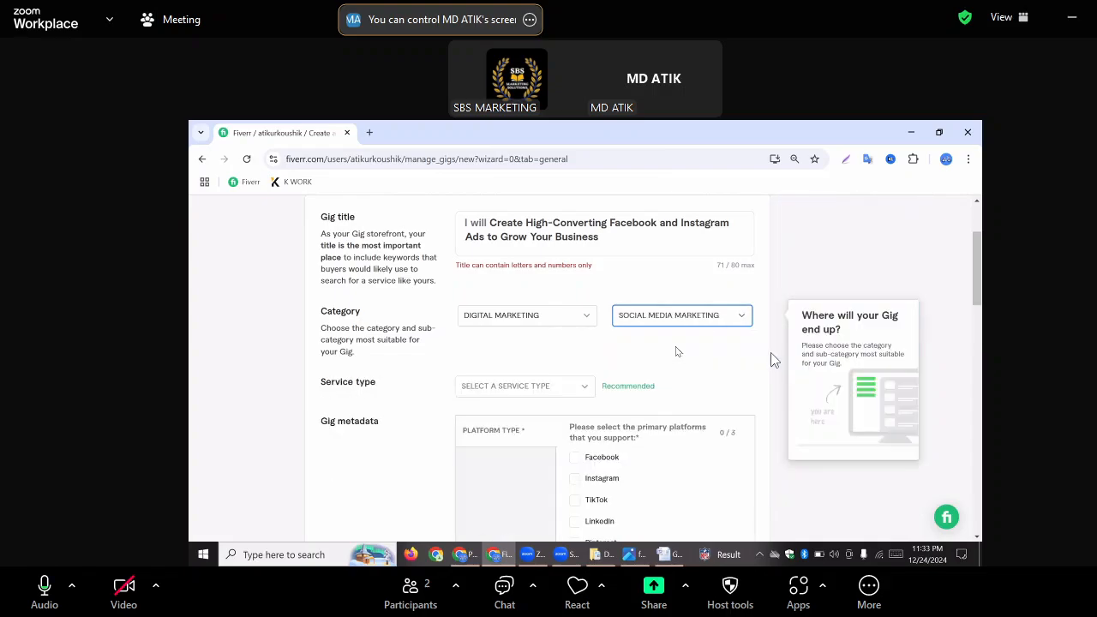
Look through all the other subcategories available under Digital Marketing
click(738, 318)
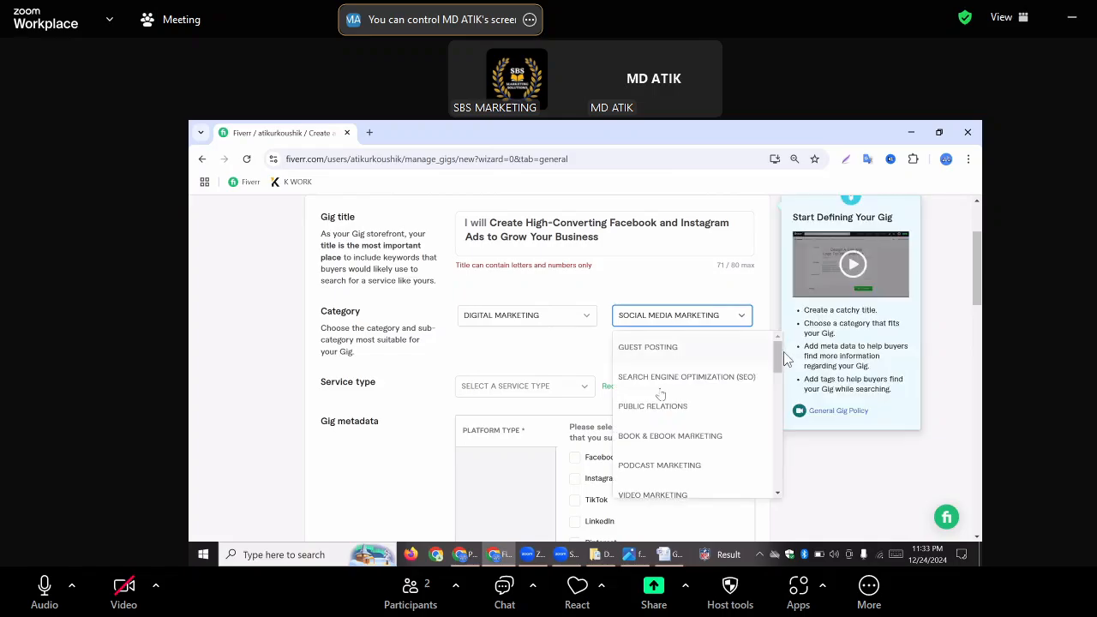
scroll(775, 360, down, 2)
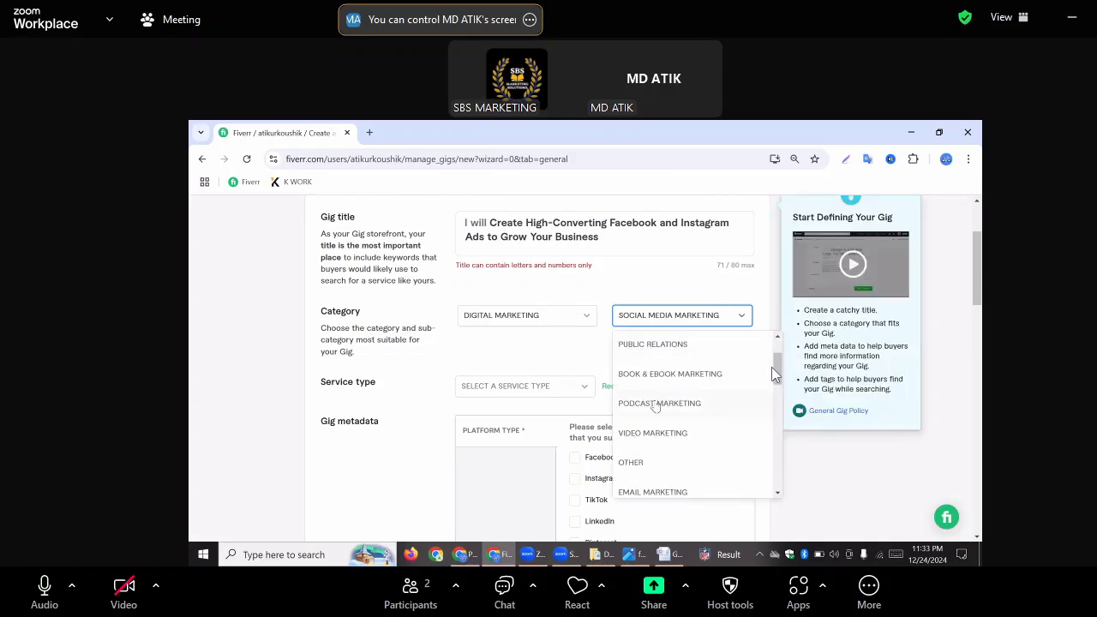
scroll(774, 373, down, 2)
scroll(773, 375, down, 4)
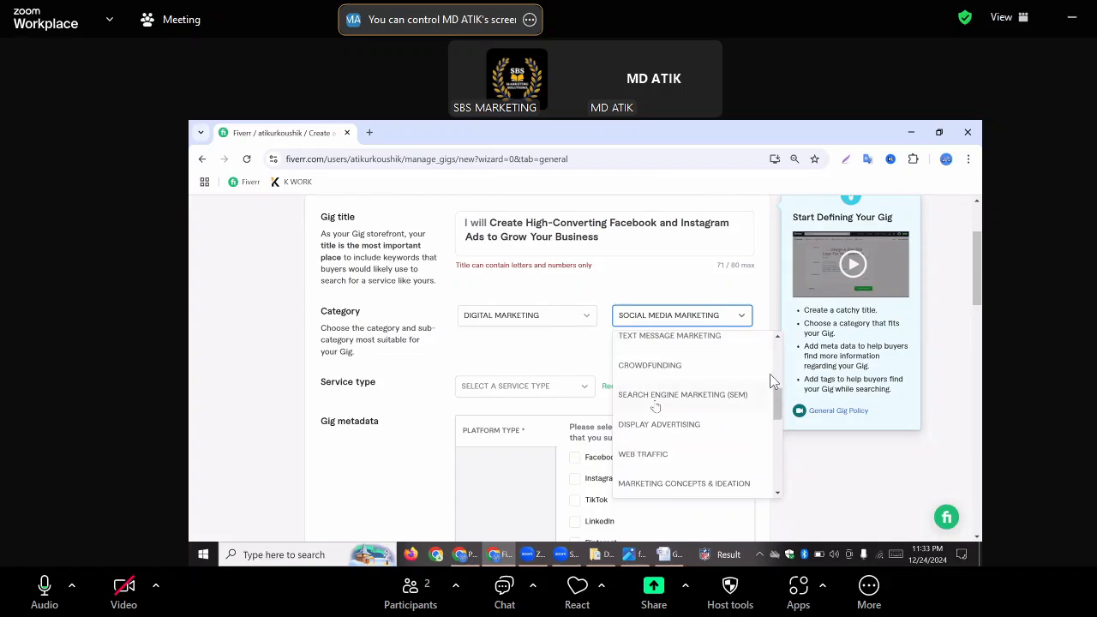
scroll(769, 375, down, 4)
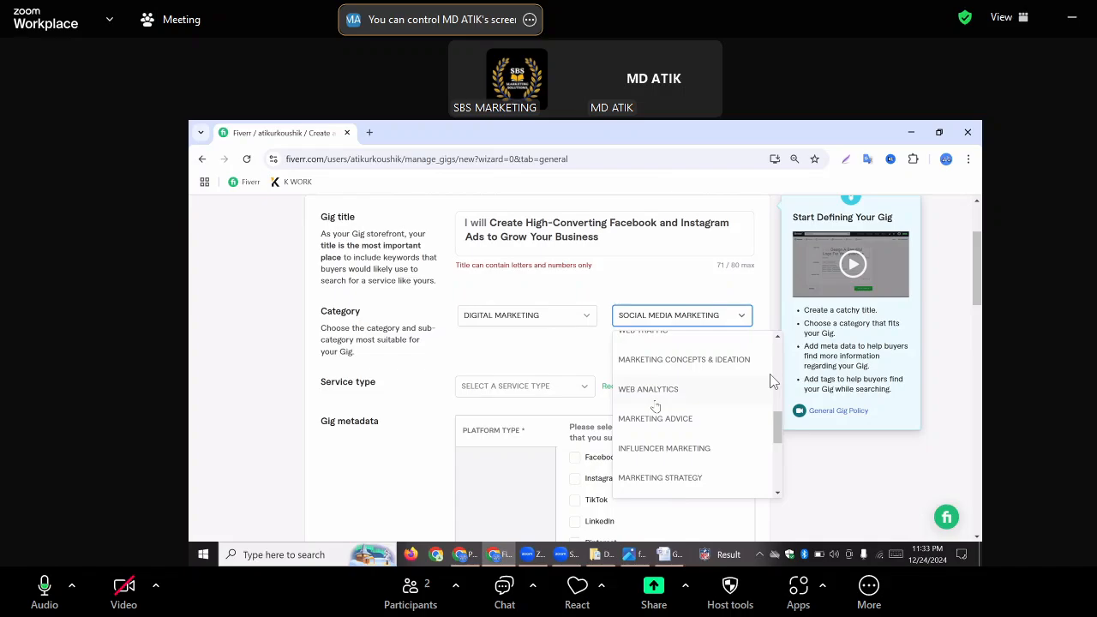
scroll(774, 380, up, 2)
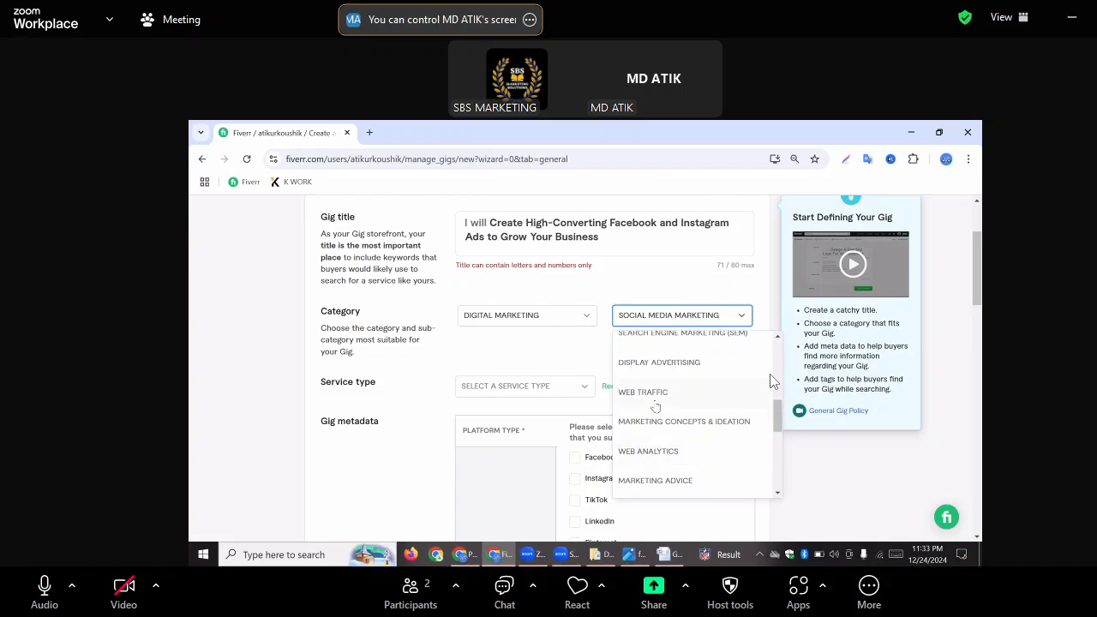
scroll(774, 380, down, 3)
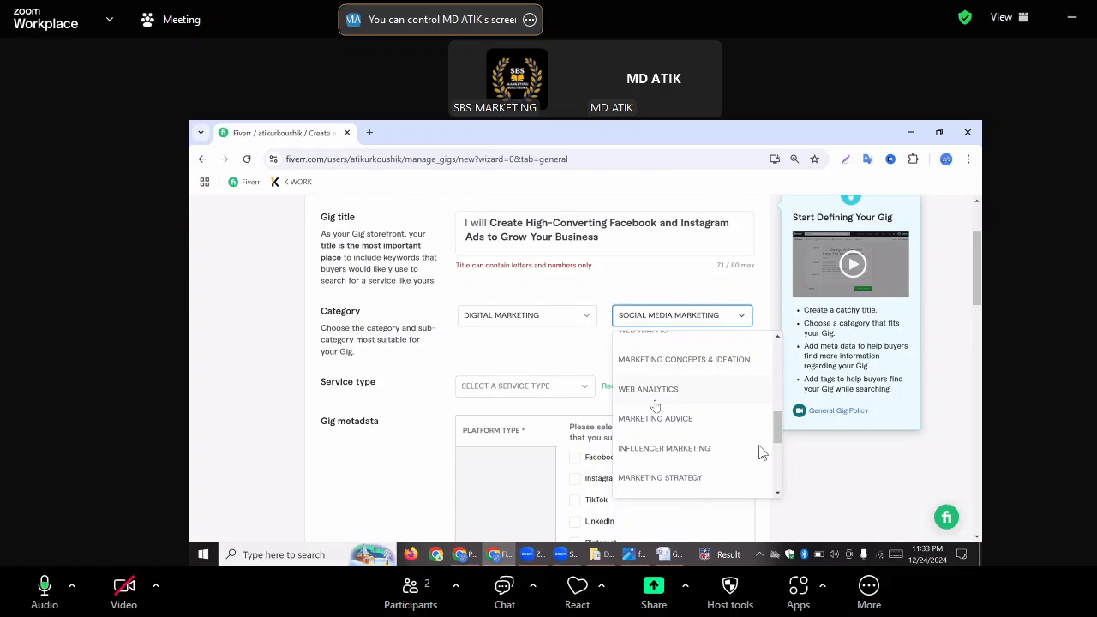
scroll(761, 452, down, 2)
scroll(760, 451, down, 4)
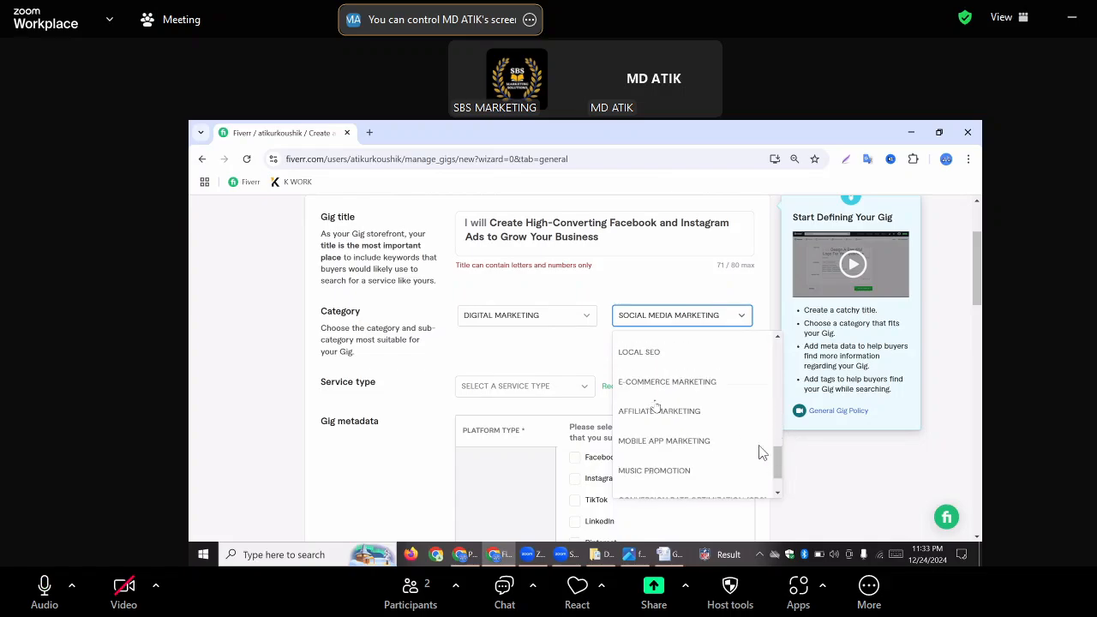
scroll(761, 451, down, 2)
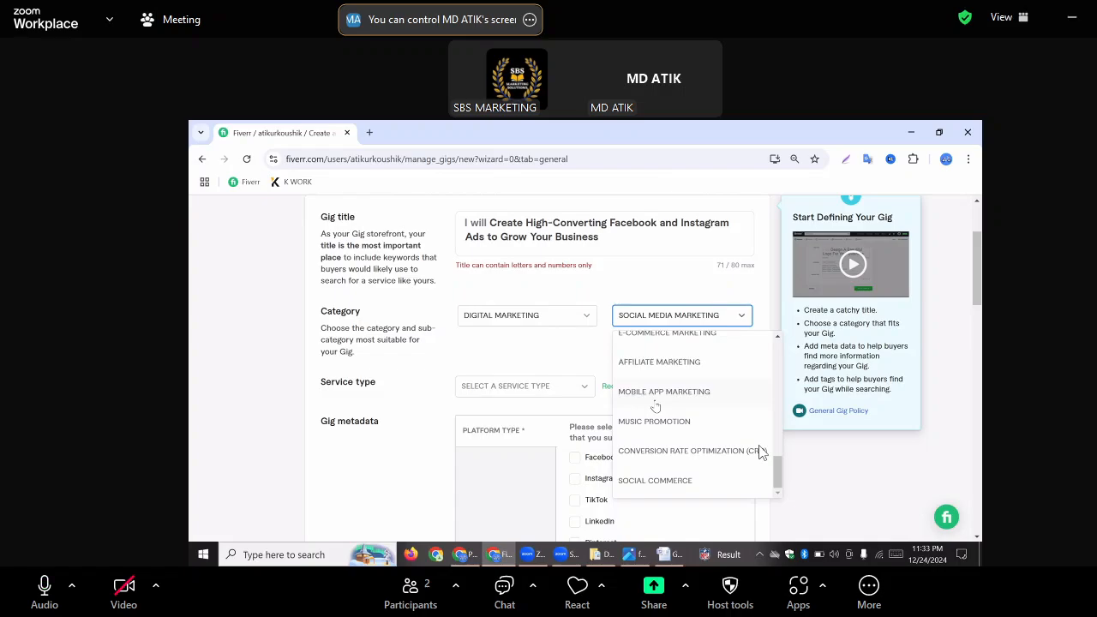
scroll(761, 451, up, 10)
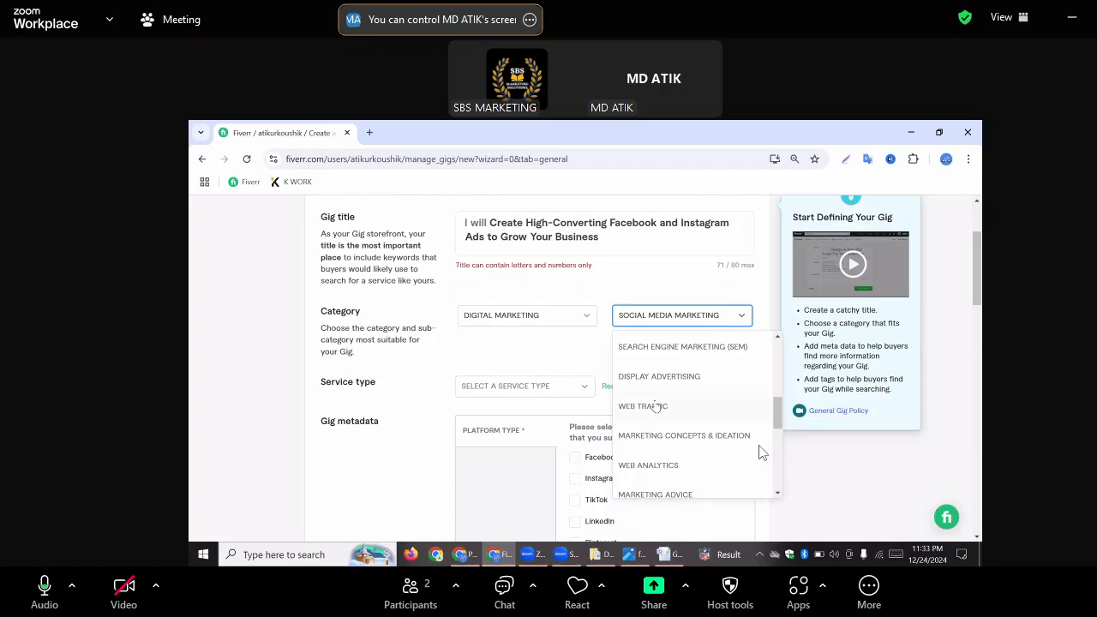
scroll(761, 452, up, 4)
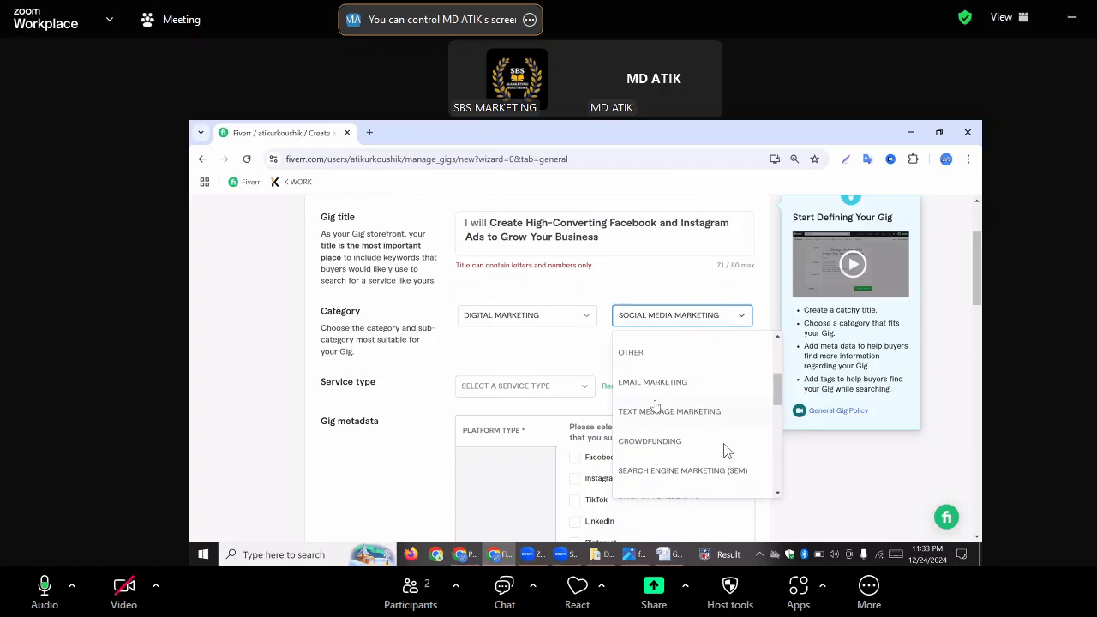
scroll(724, 452, up, 6)
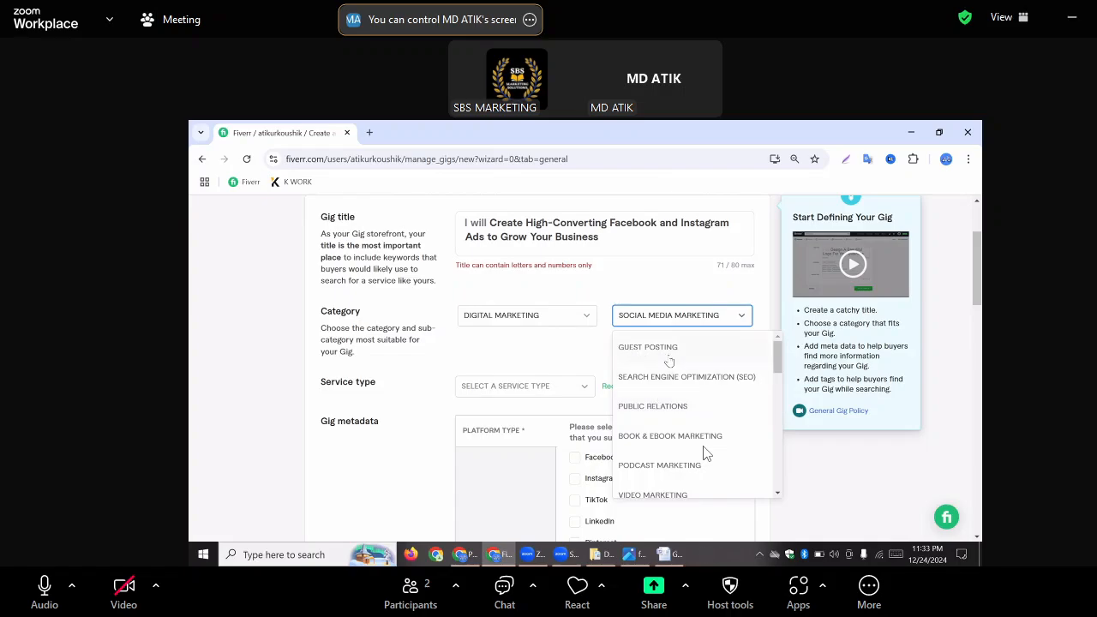
Look through the Digital Marketing subcategories and try Display Advertising as the gig's subcategory
scroll(706, 452, down, 2)
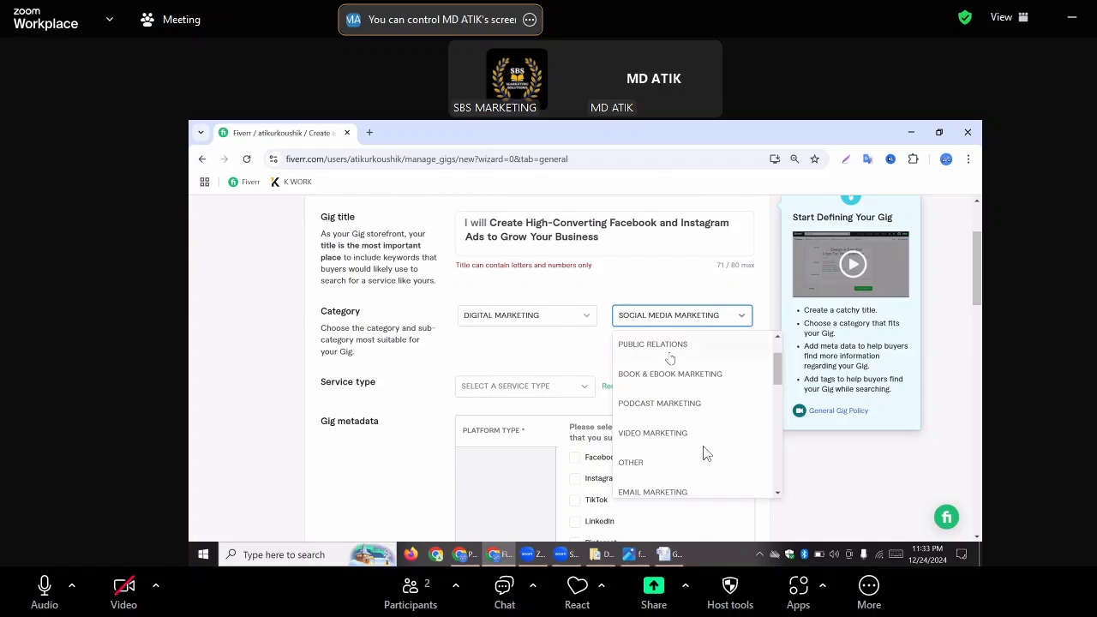
scroll(706, 452, down, 3)
scroll(706, 453, up, 5)
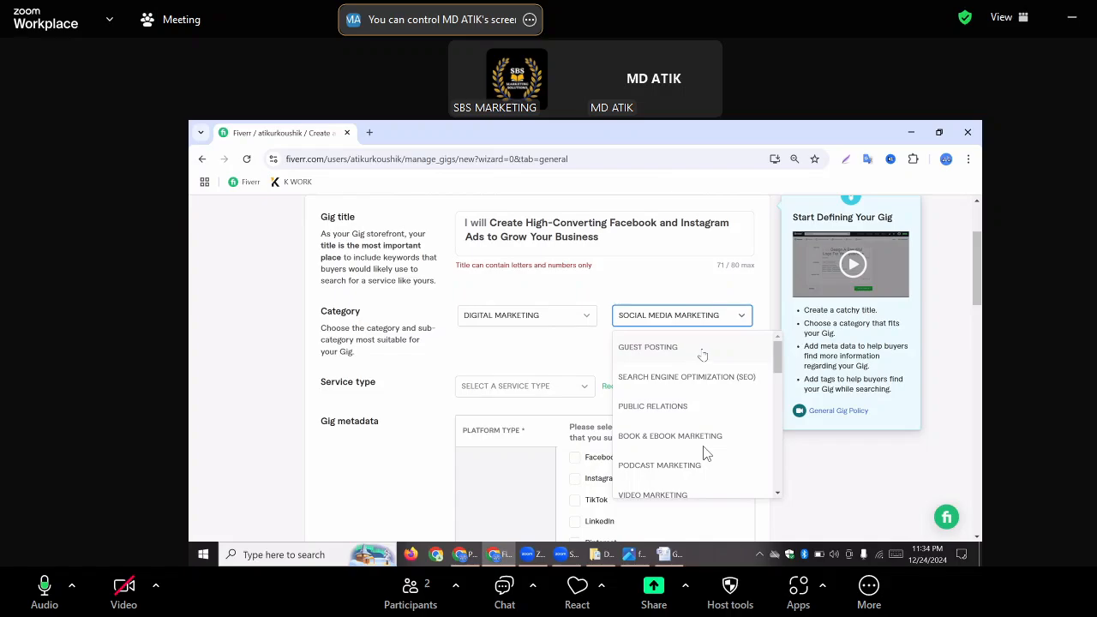
scroll(775, 368, down, 2)
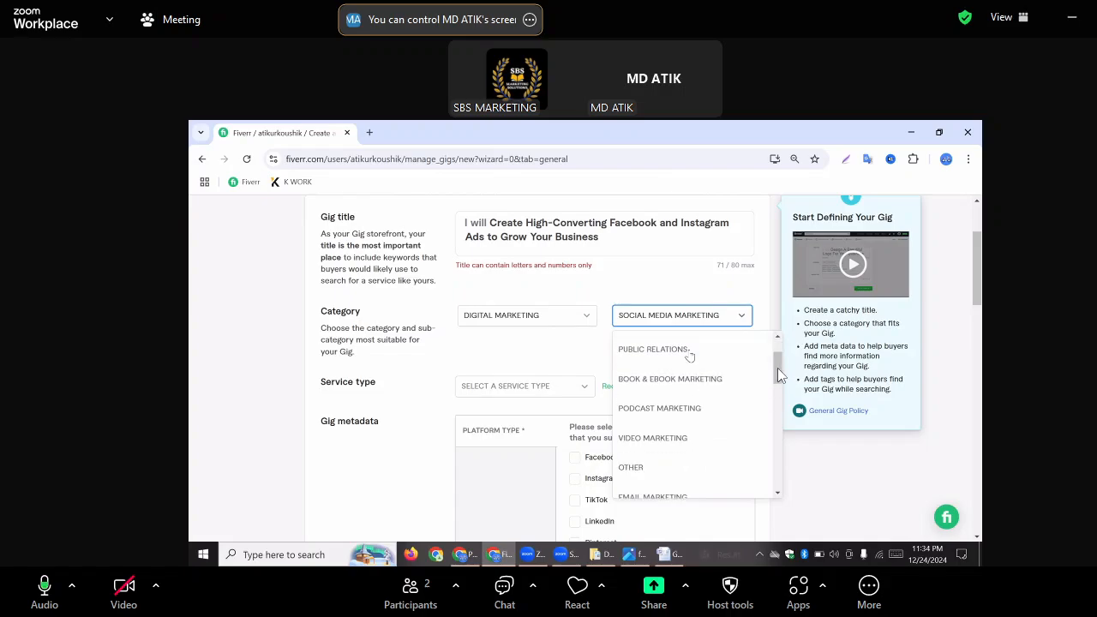
scroll(771, 374, down, 2)
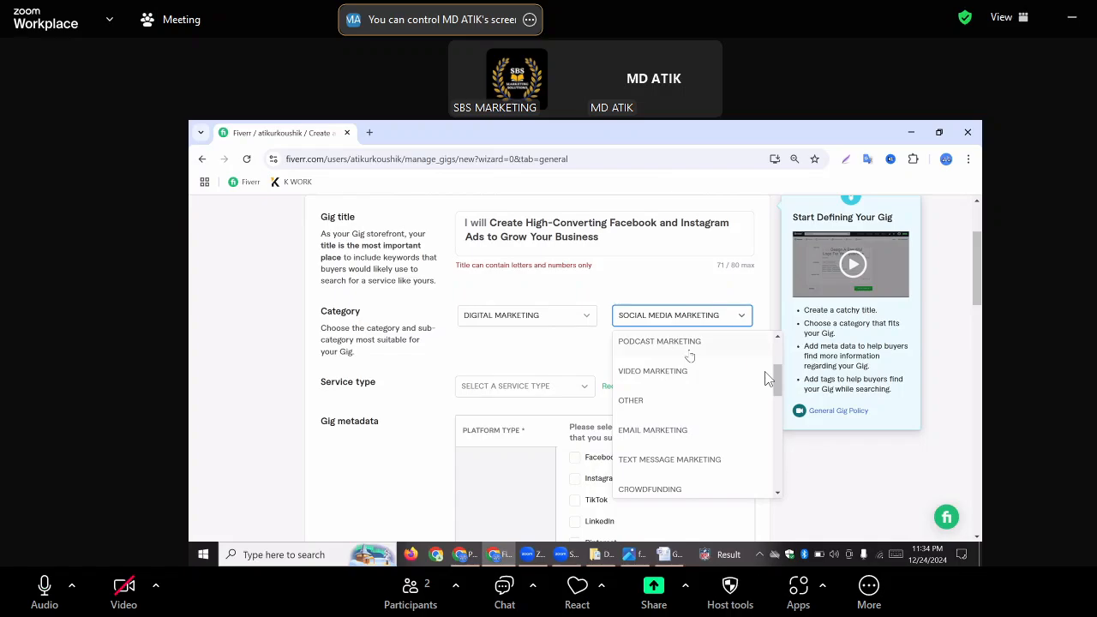
scroll(768, 378, down, 2)
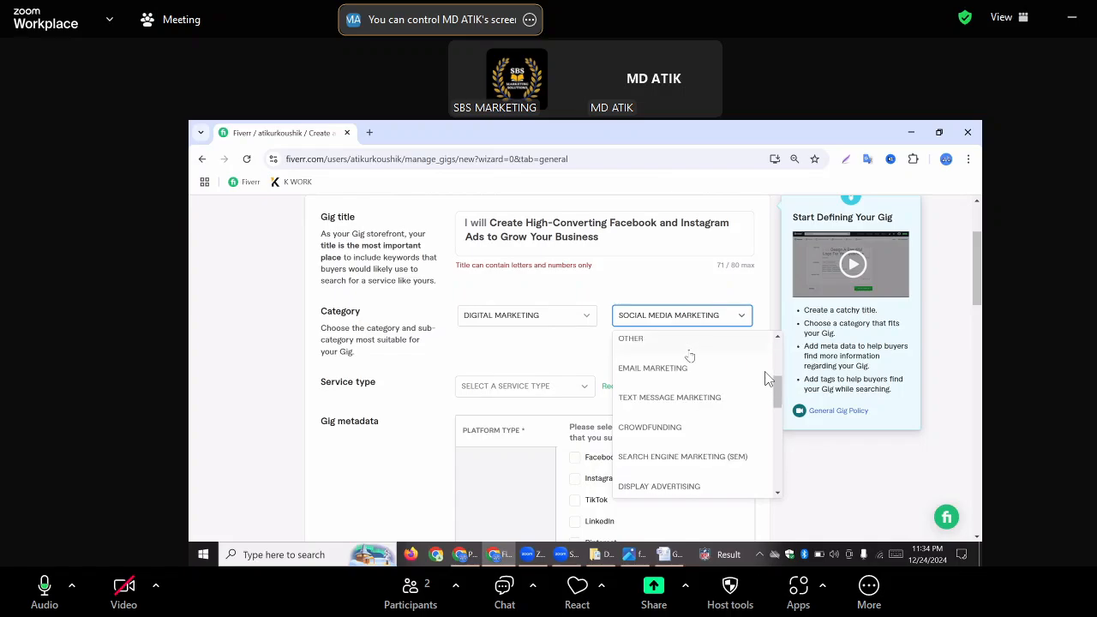
scroll(686, 485, down, 2)
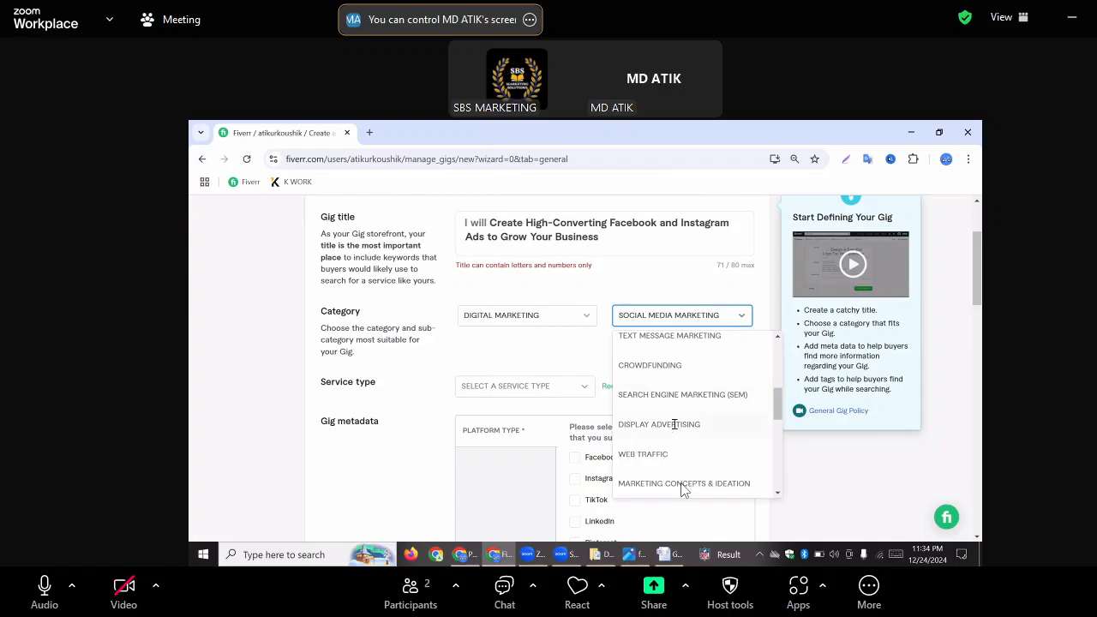
click(674, 423)
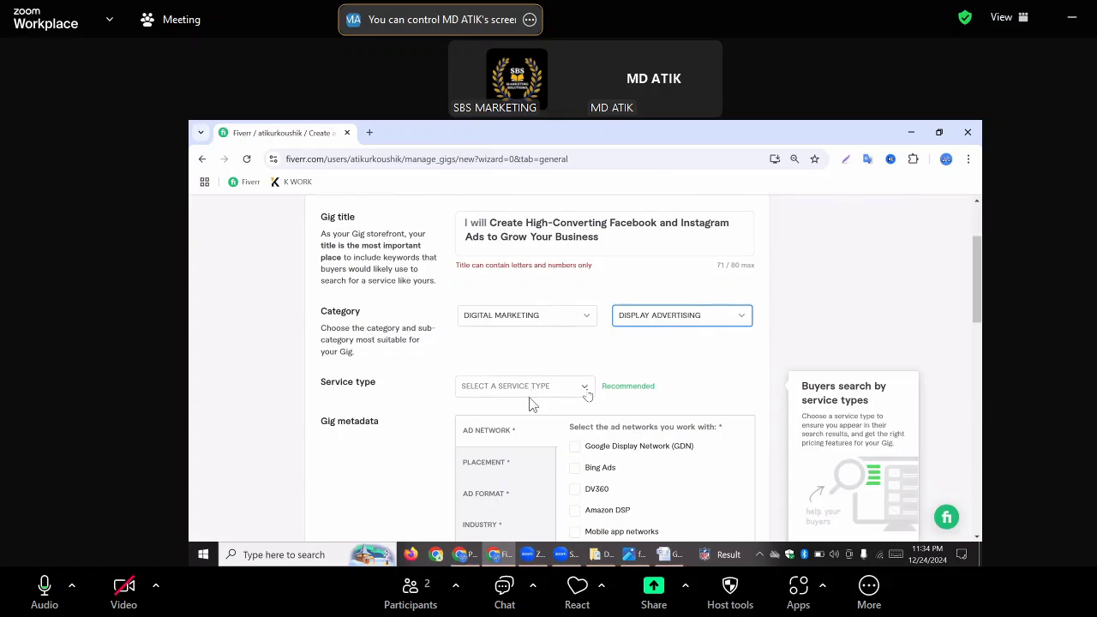
Try Campaign Setup & Management as the service type and review the ad network metadata it offers
click(585, 390)
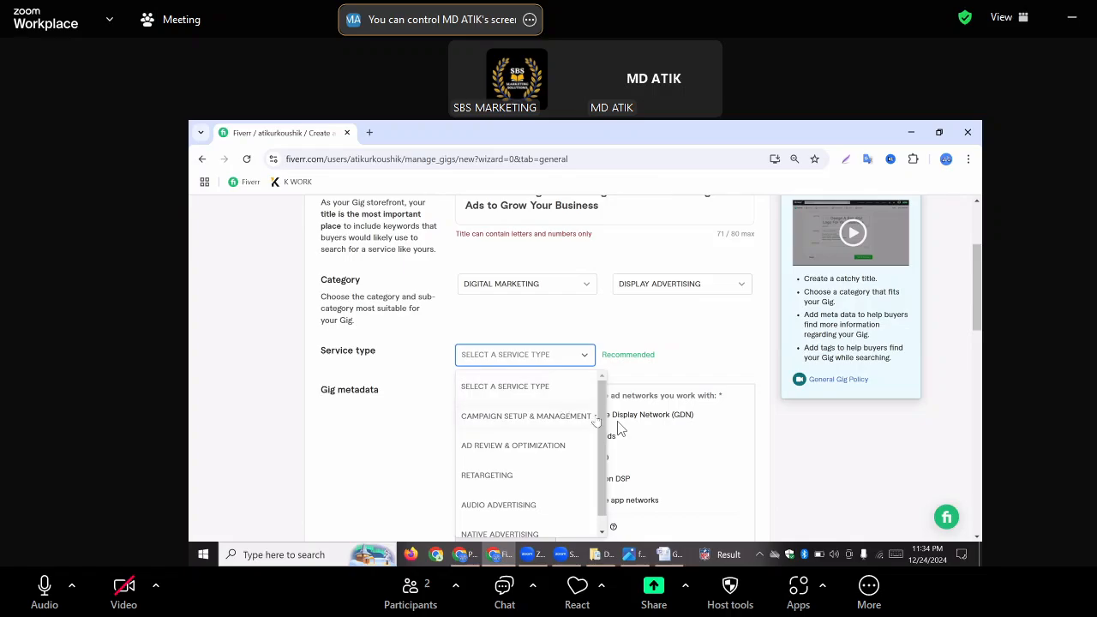
scroll(552, 423, down, 1)
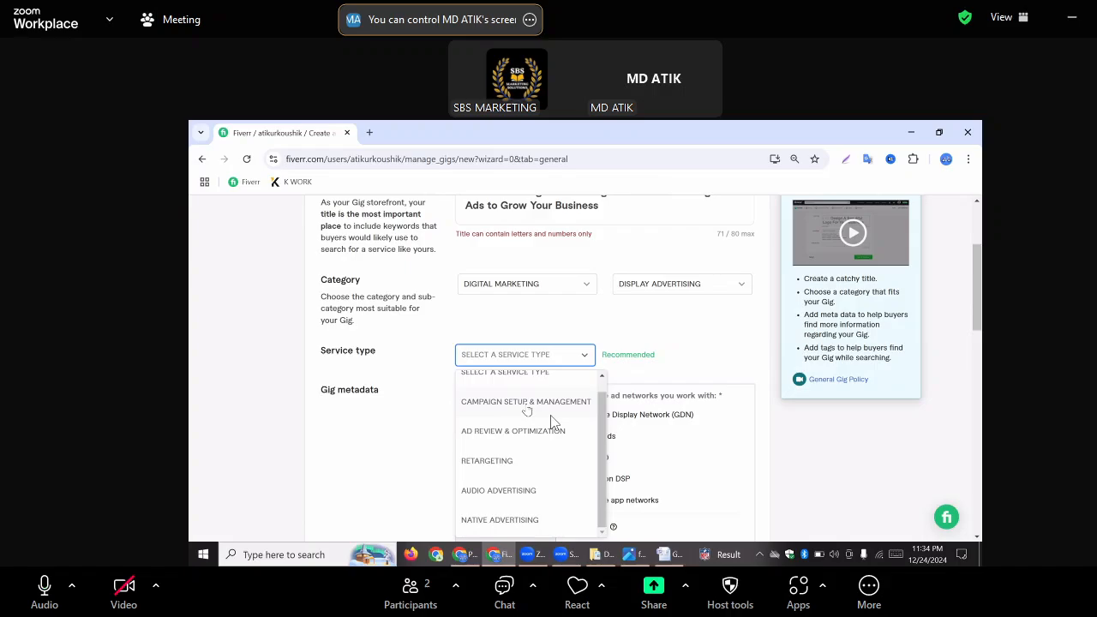
click(527, 404)
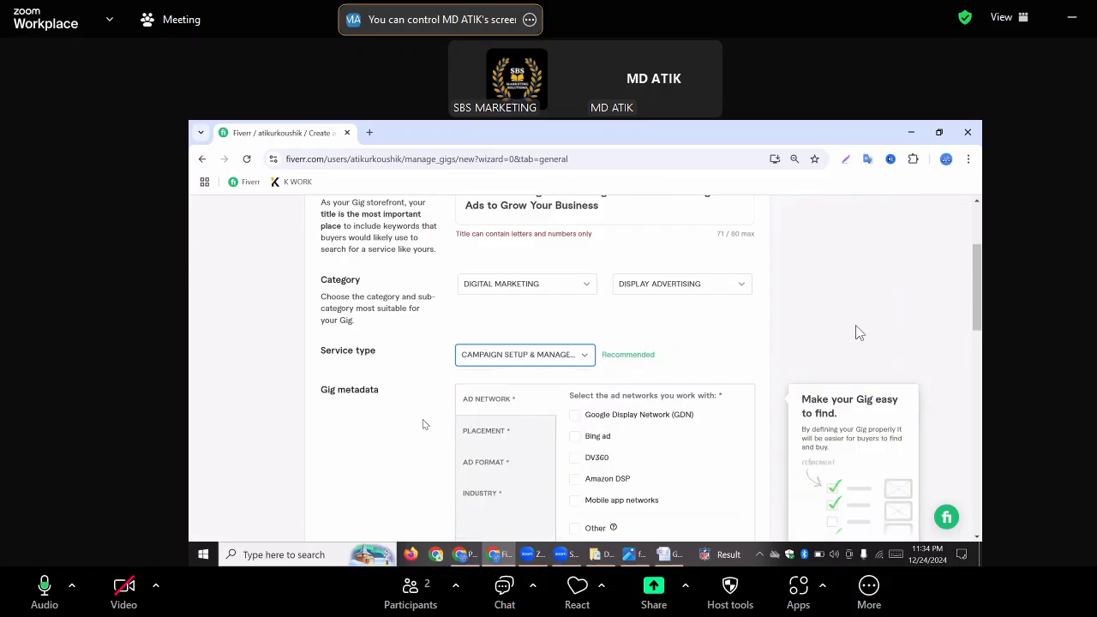
scroll(979, 306, down, 1)
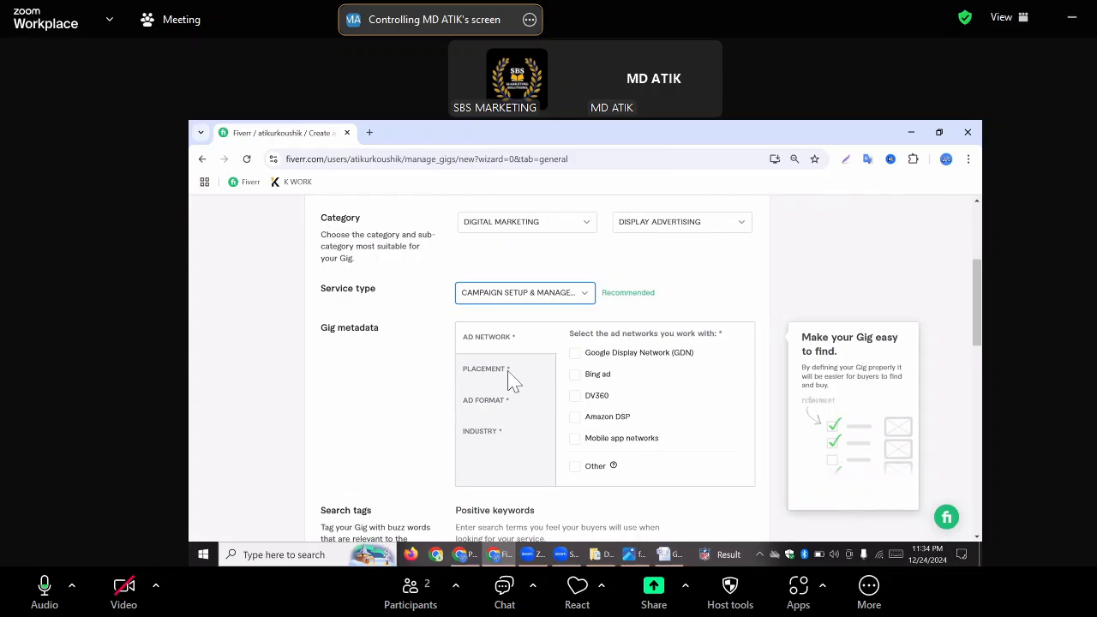
scroll(662, 366, down, 1)
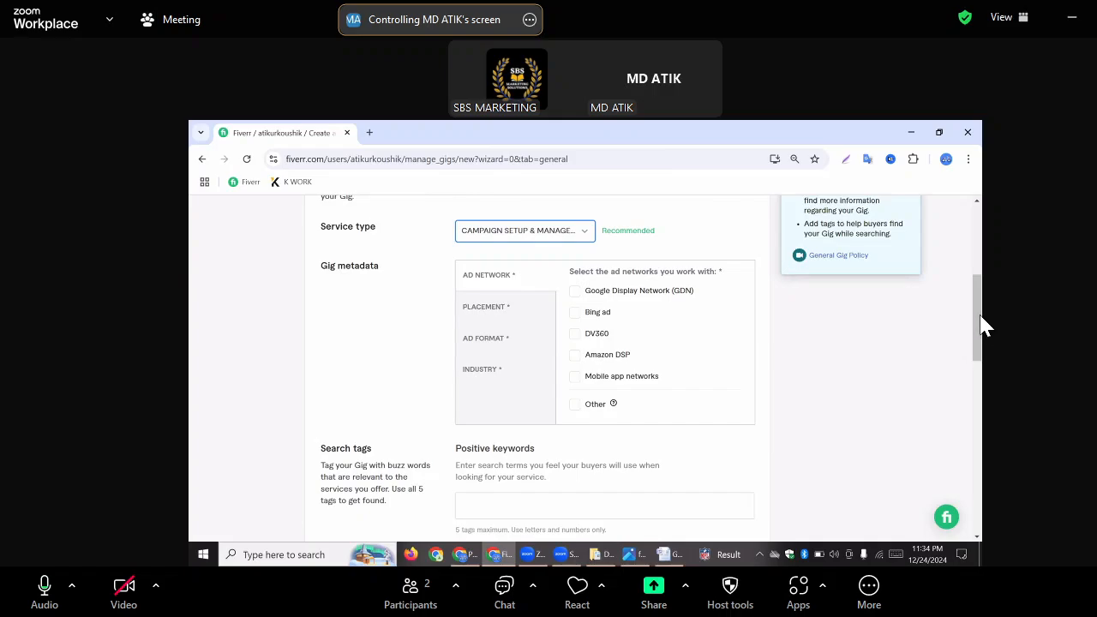
scroll(685, 248, up, 3)
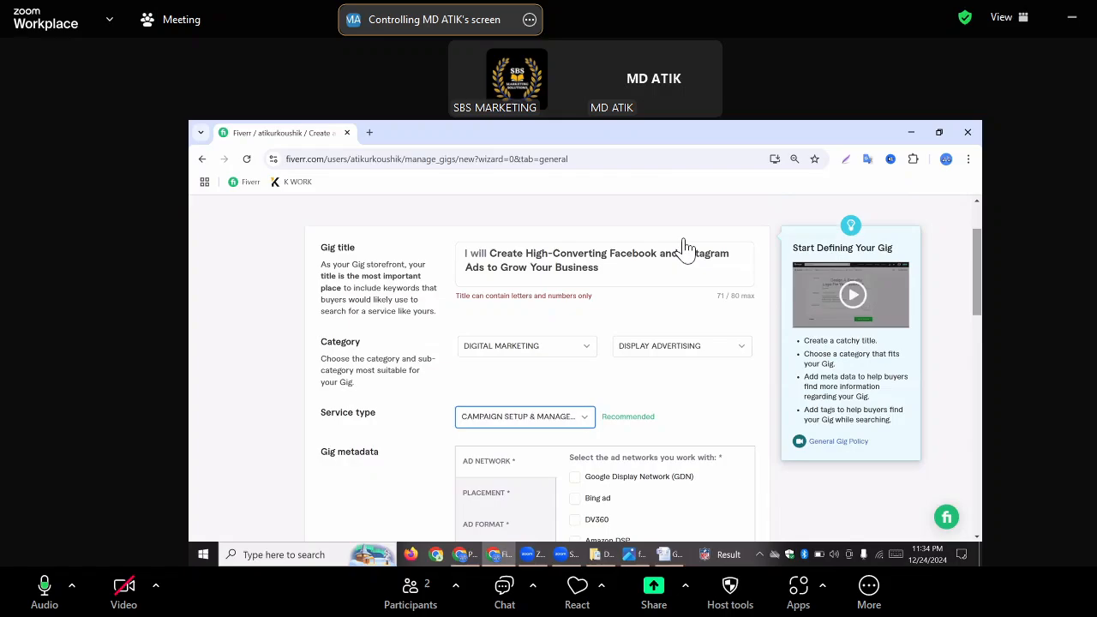
Set the gig's subcategory back to Social Media Marketing and choose Paid Social Media as the service type
click(690, 346)
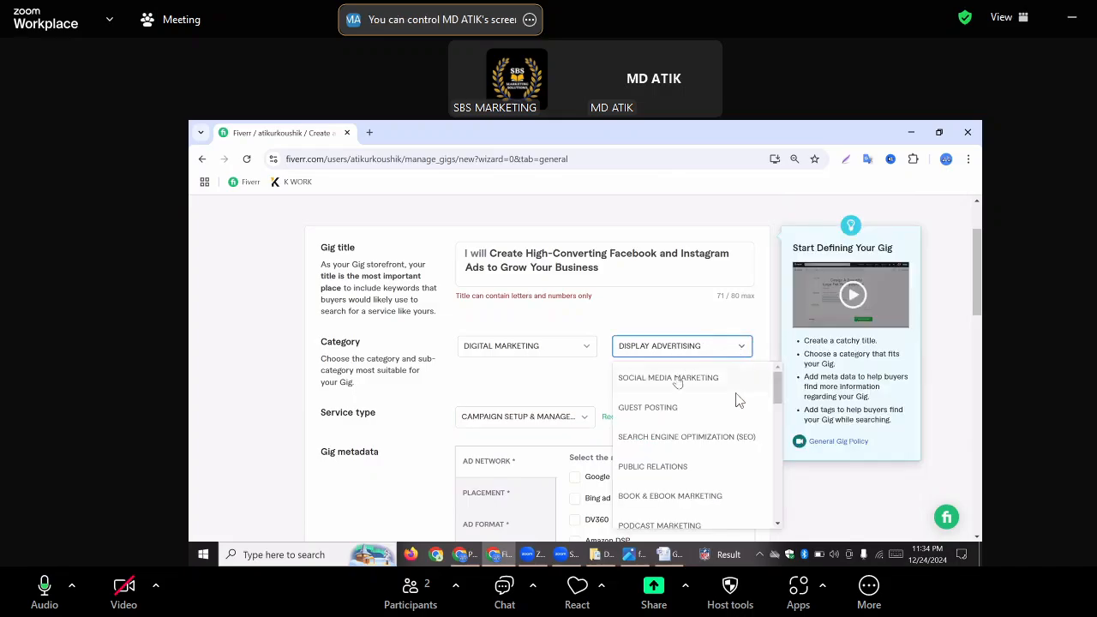
click(678, 378)
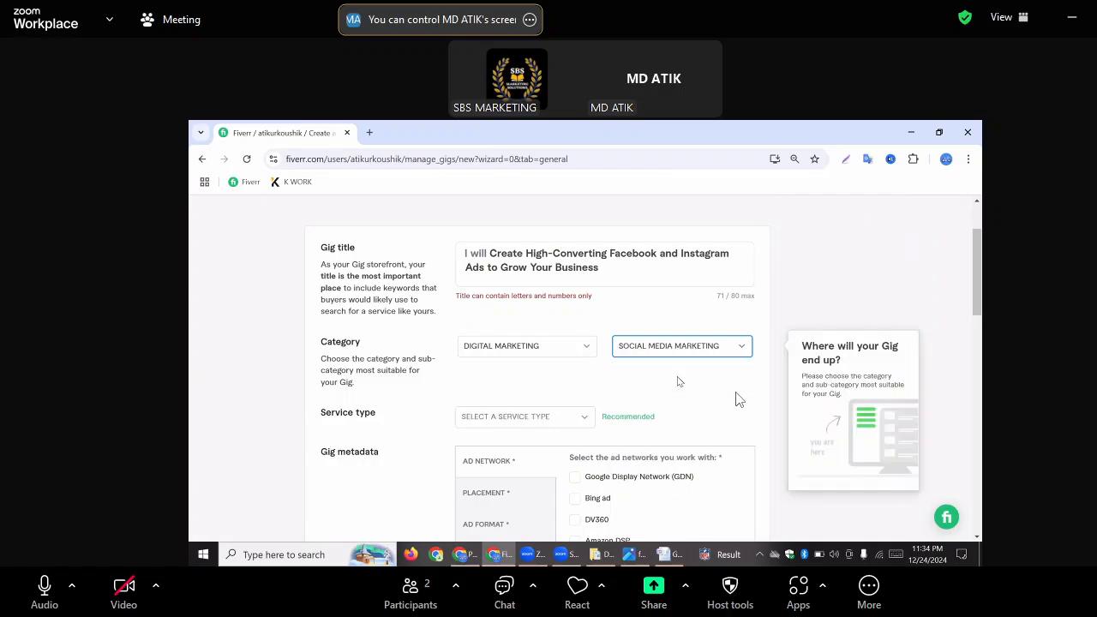
scroll(600, 382, down, 1)
scroll(520, 420, down, 1)
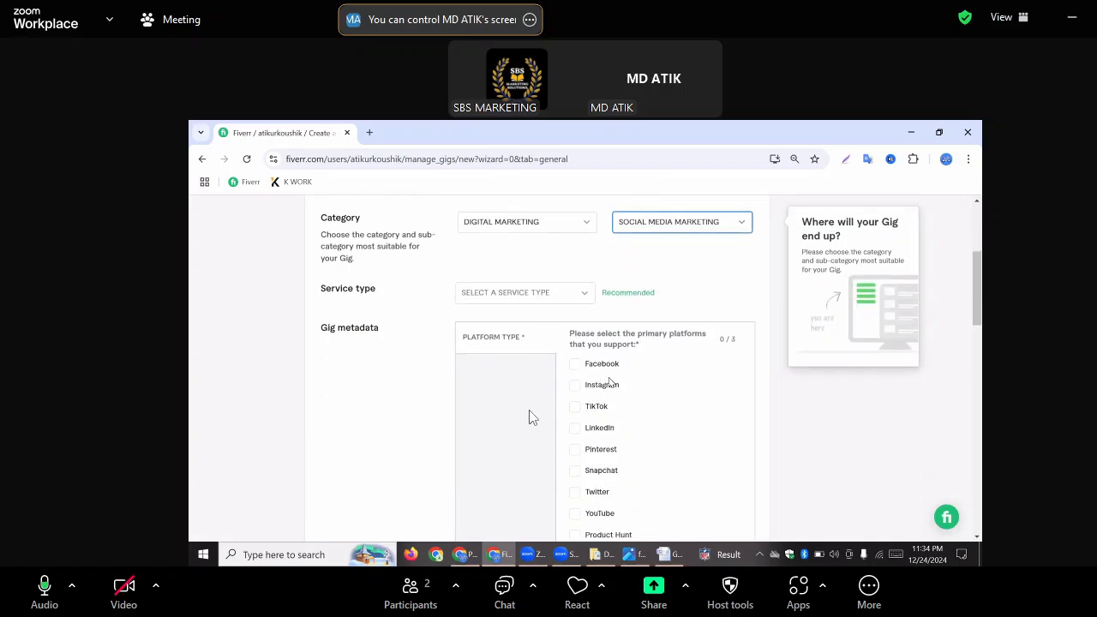
scroll(518, 313, down, 1)
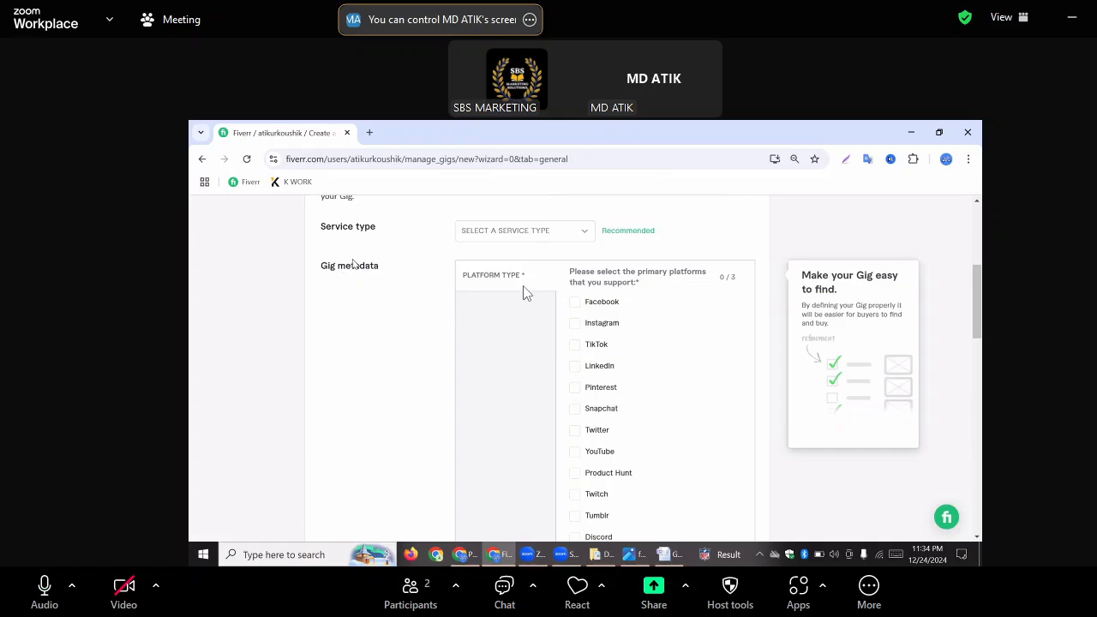
click(524, 232)
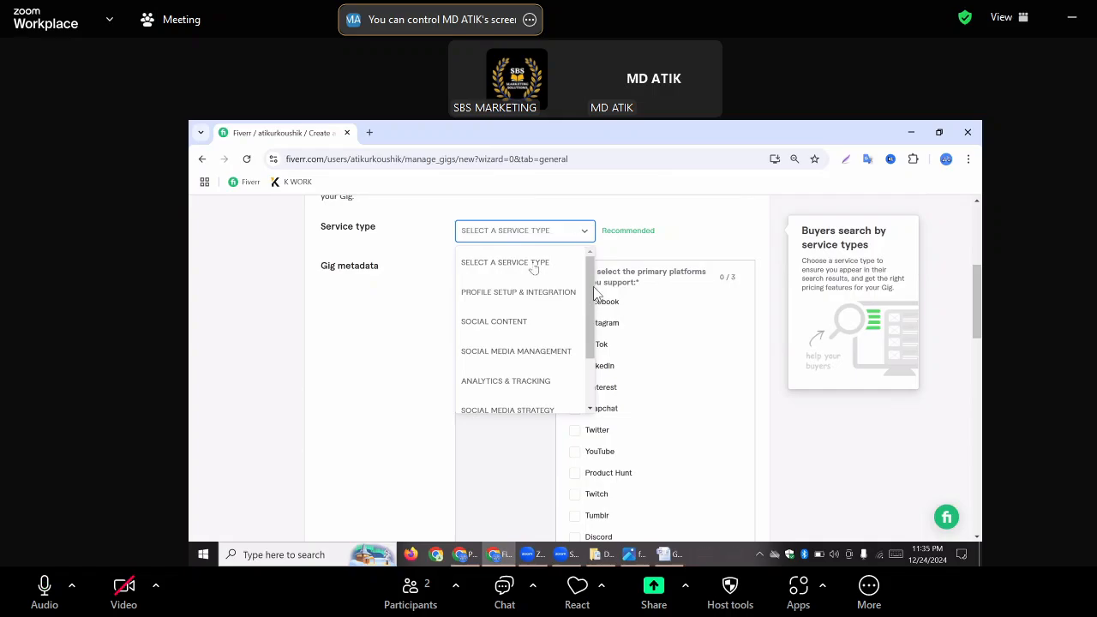
scroll(532, 267, down, 2)
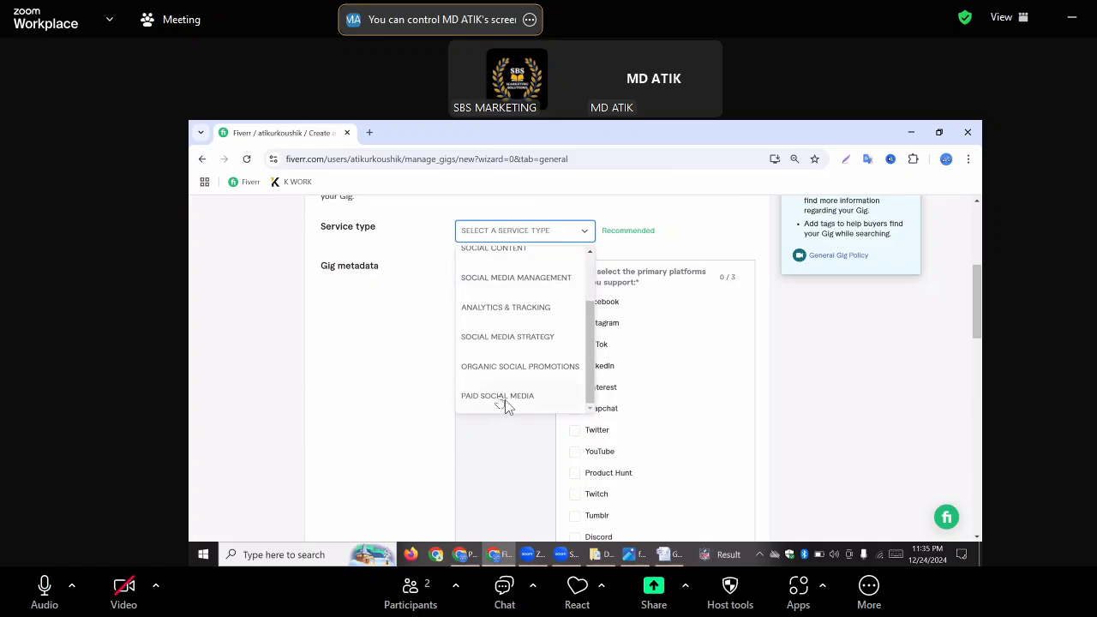
click(502, 397)
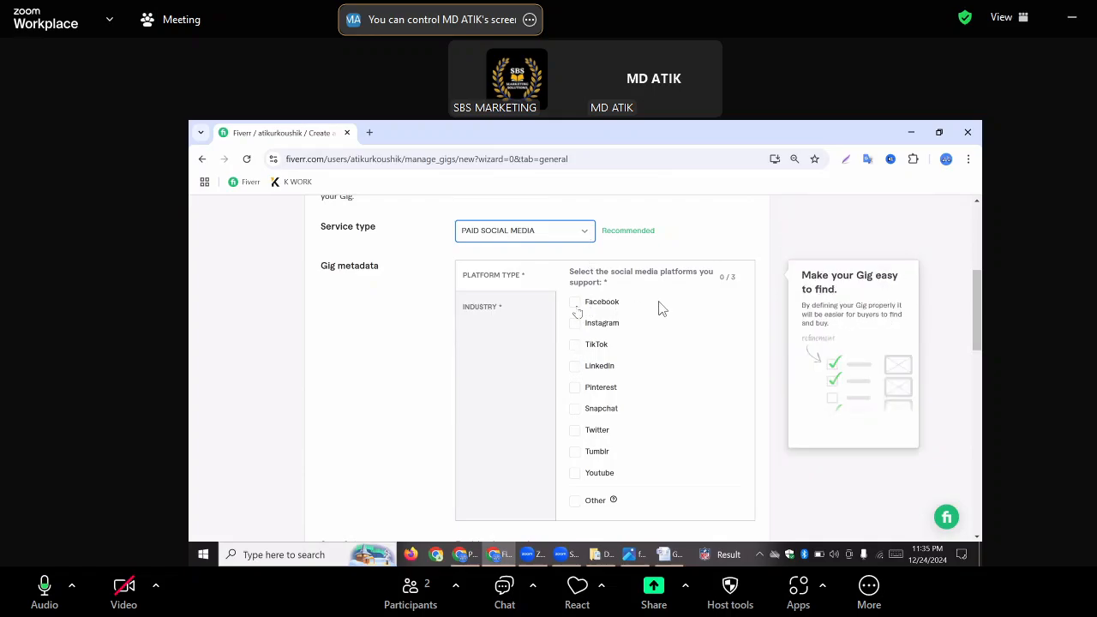
Select Facebook, Instagram and Youtube as the supported platforms in the gig metadata
click(574, 301)
click(574, 323)
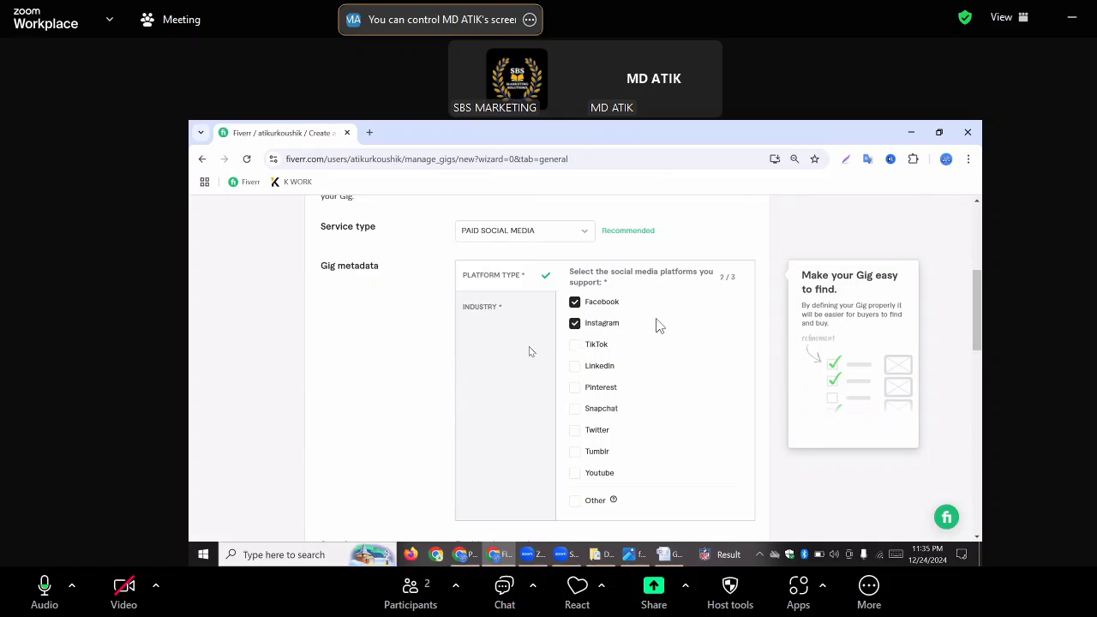
click(575, 474)
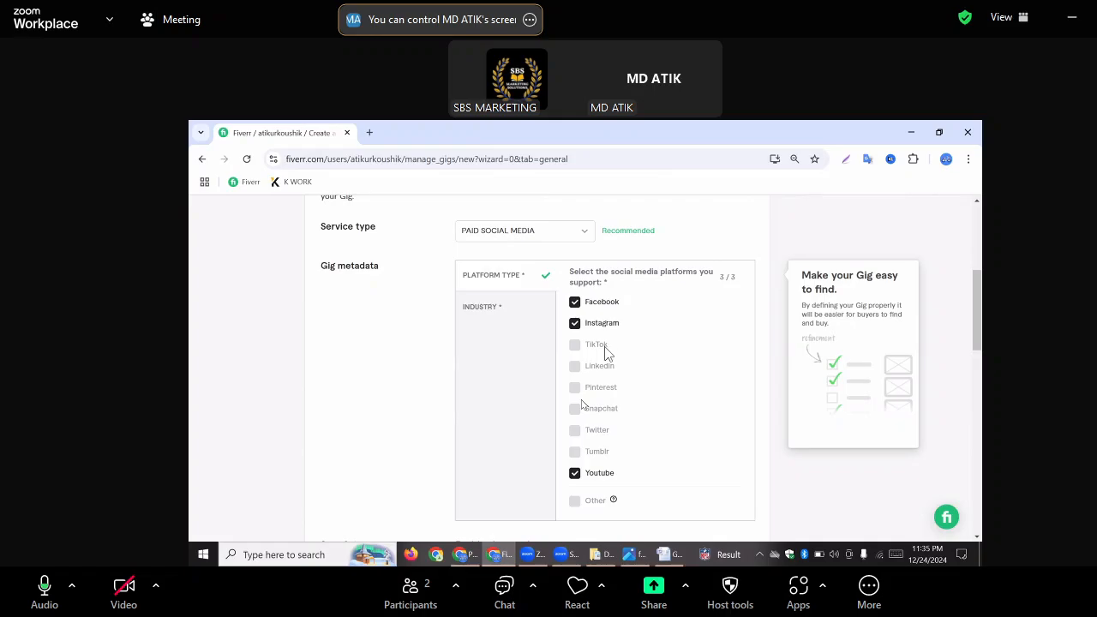
Select Animals & pets, Beauty & cosmetics, Fashion & apparel, Marketing & advertising and Real estate as the industries of expertise in the gig metadata
scroll(605, 353, down, 1)
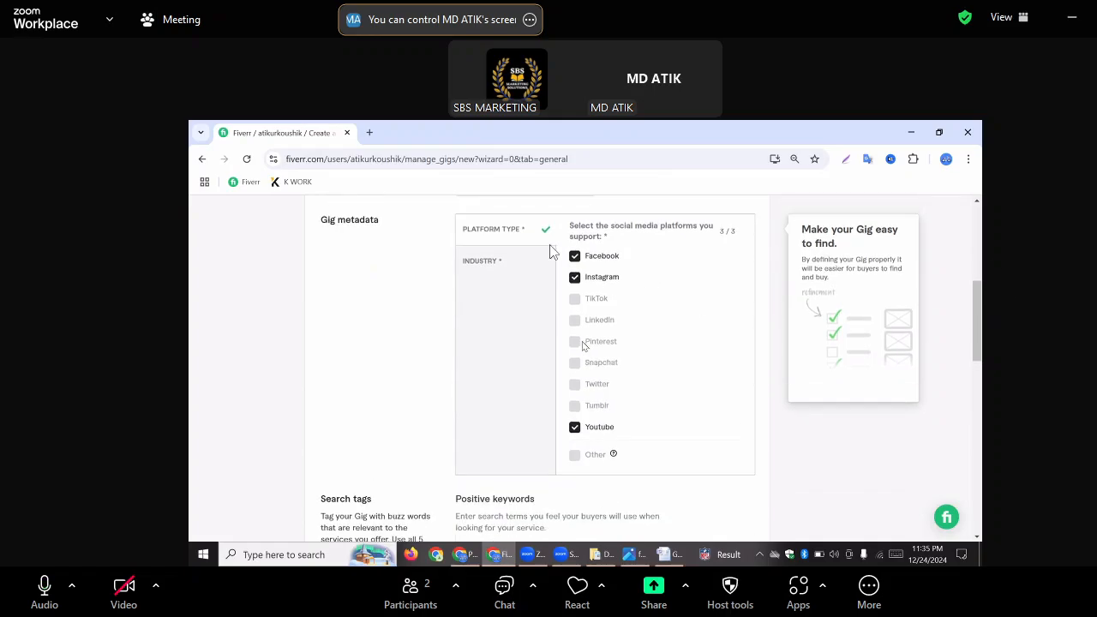
scroll(492, 322, up, 1)
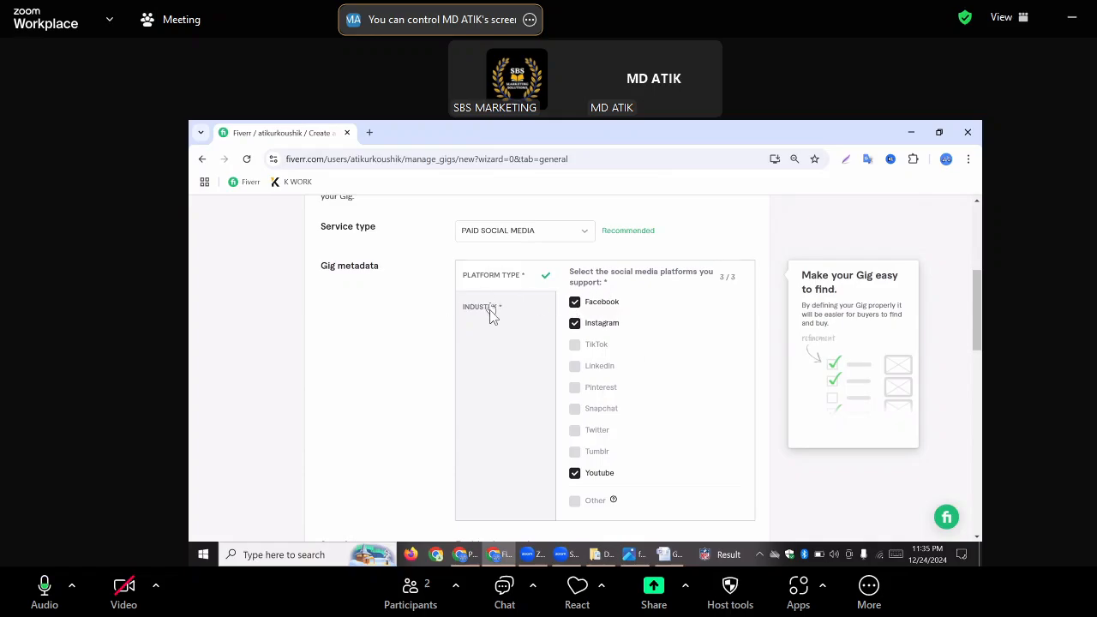
click(490, 310)
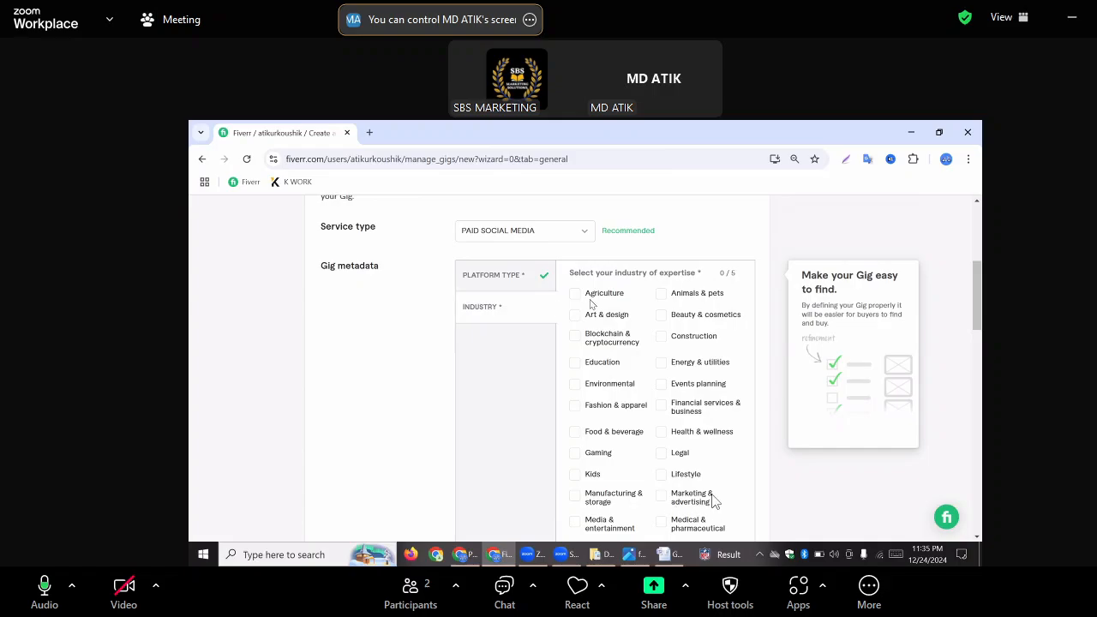
click(662, 298)
click(663, 298)
click(661, 296)
click(672, 316)
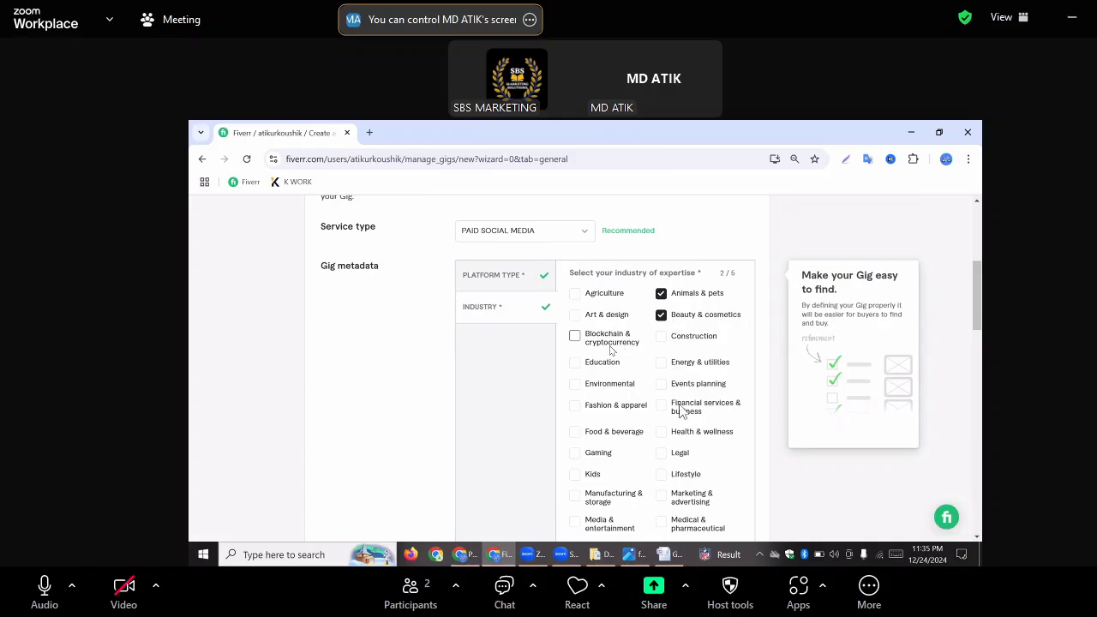
scroll(606, 421, down, 1)
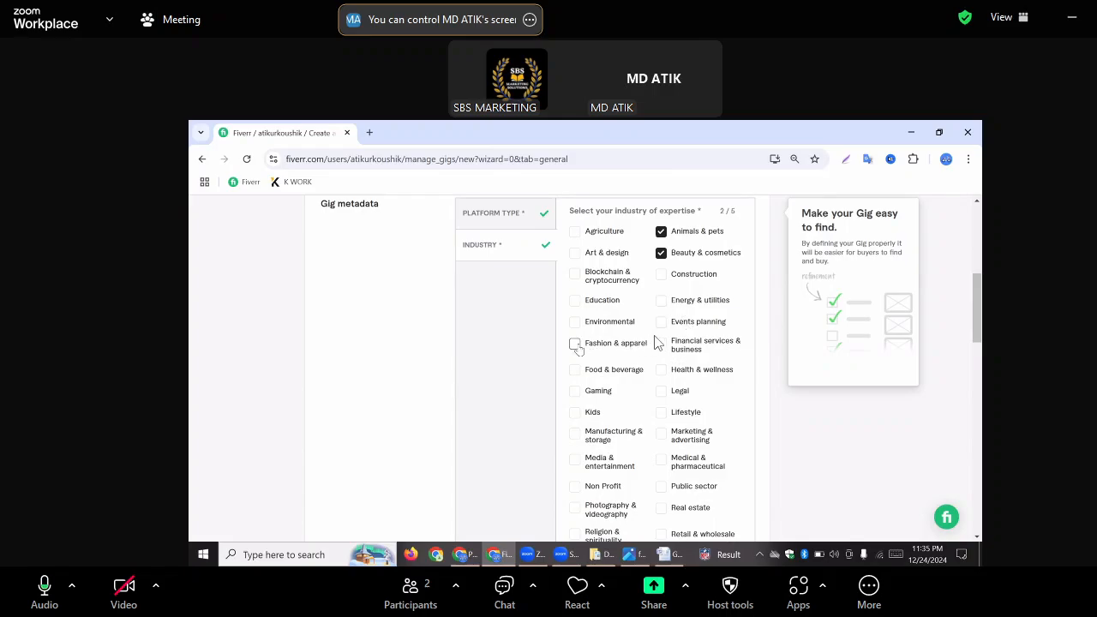
click(575, 343)
click(693, 441)
scroll(693, 440, down, 1)
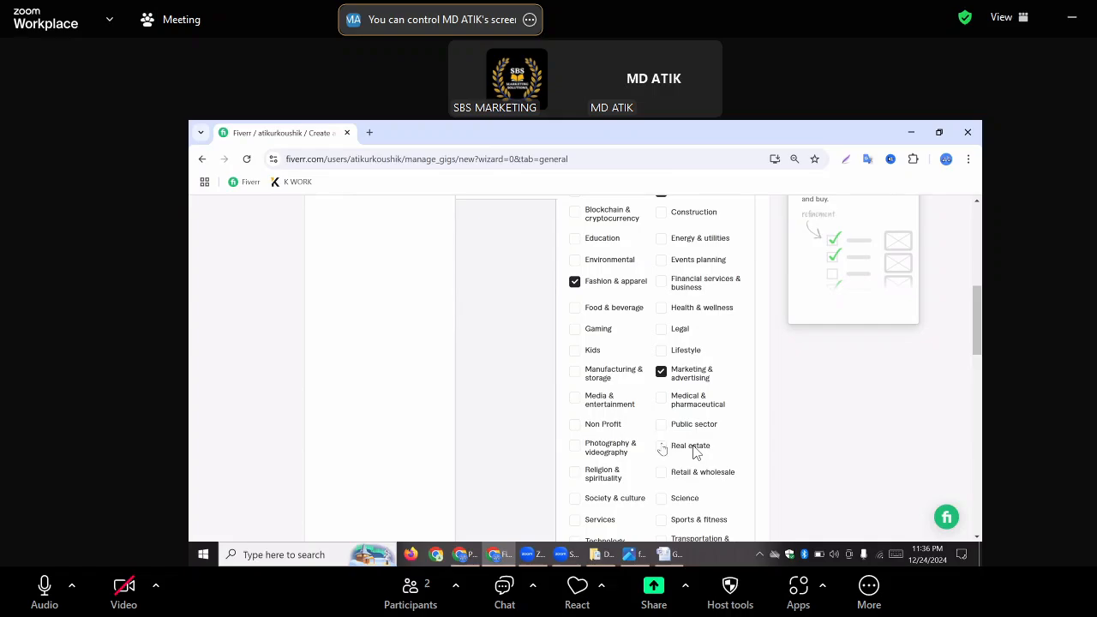
click(693, 447)
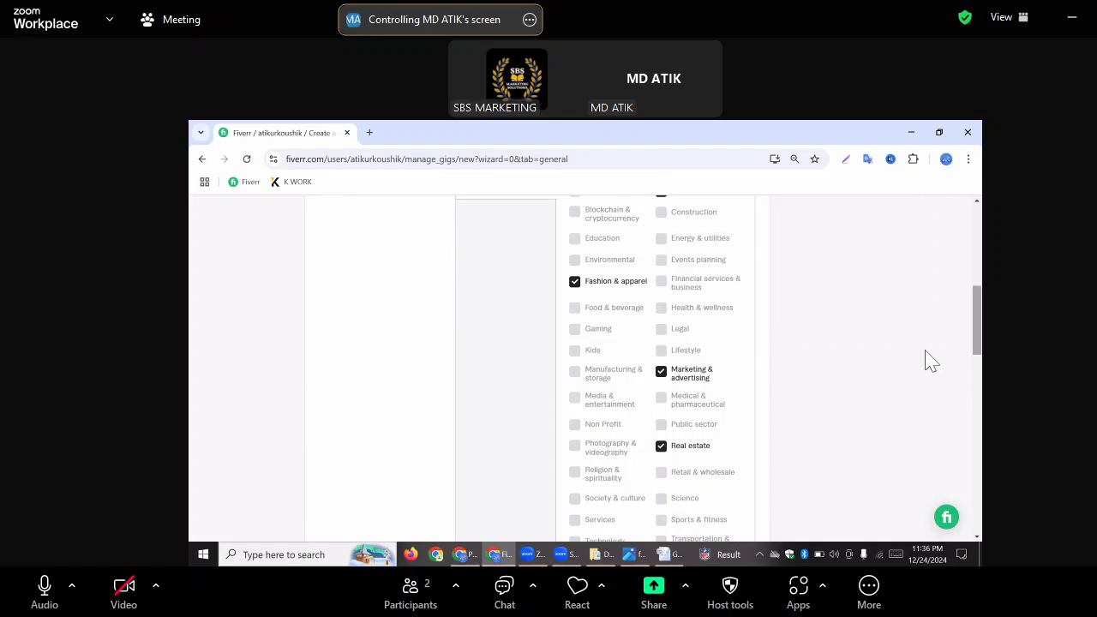
Add "Facebook ads" as the first positive keyword in the gig's search tags
scroll(930, 360, down, 2)
scroll(928, 360, down, 2)
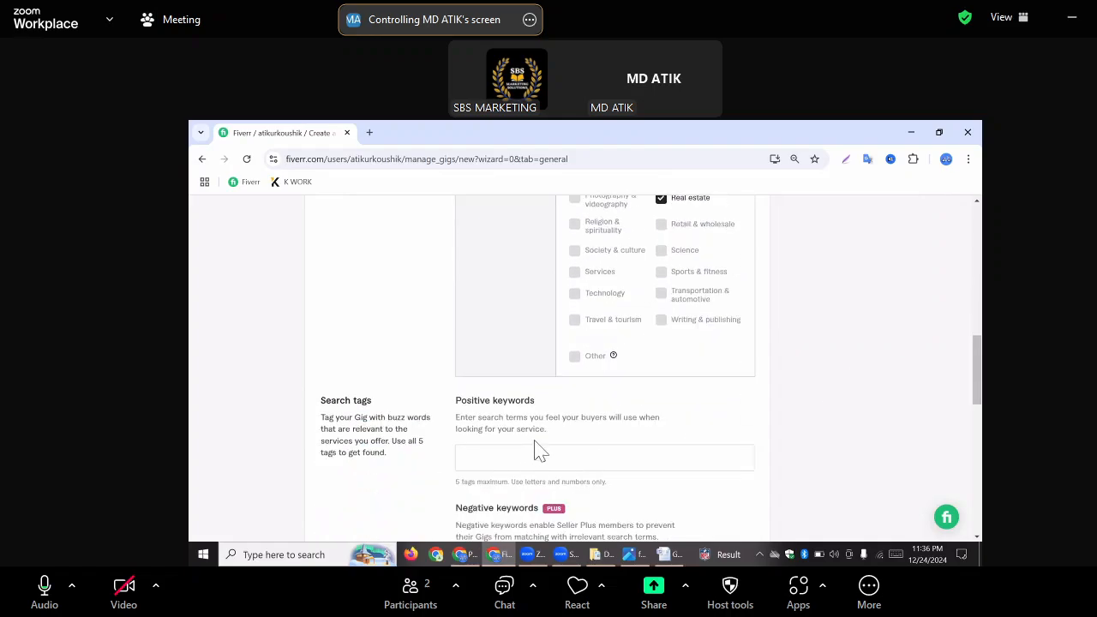
scroll(494, 452, down, 1)
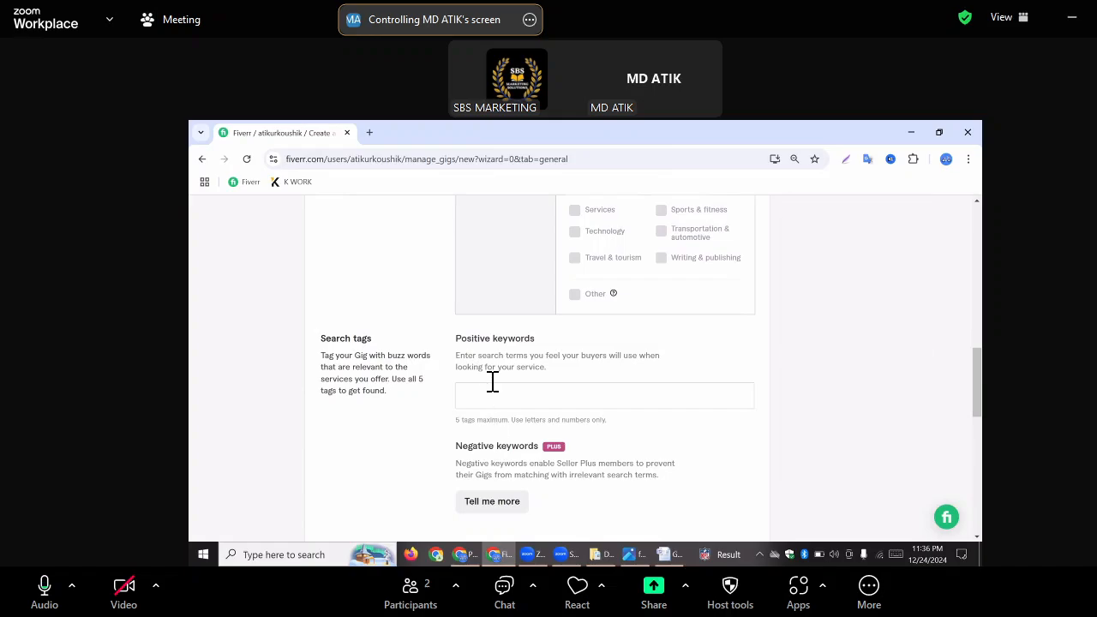
mouse_move(485, 392)
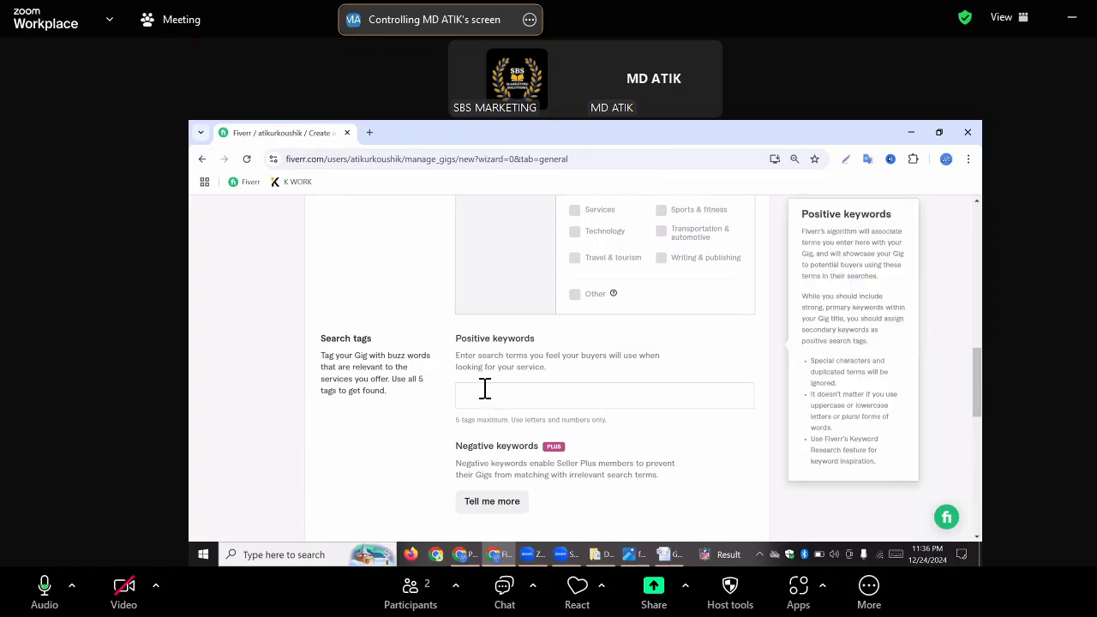
click(484, 392)
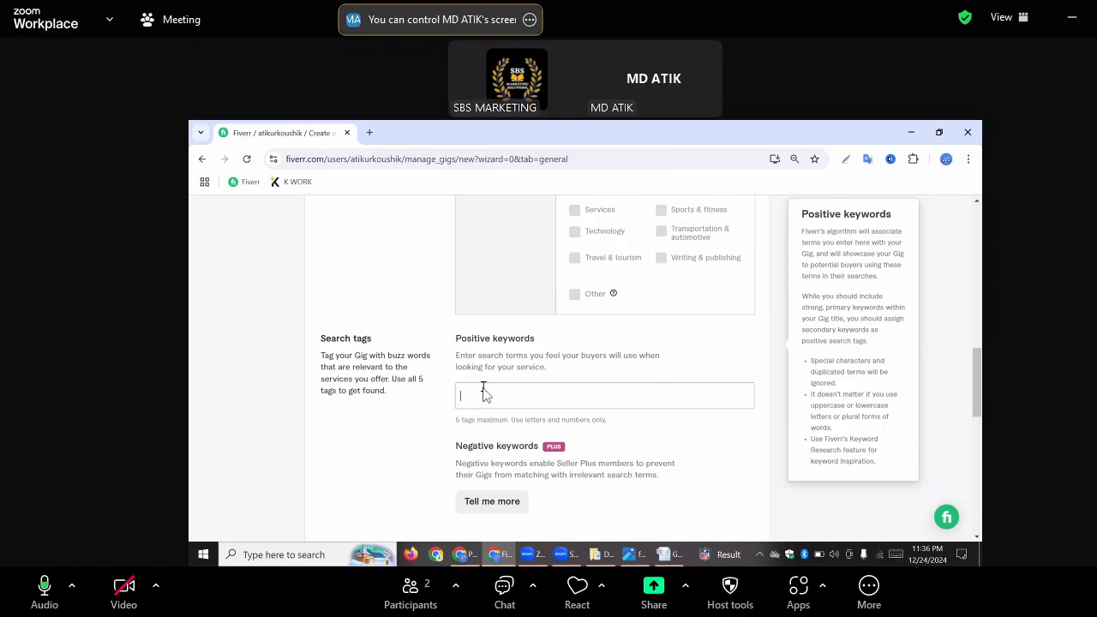
text(Facebook ads)
key(Return)
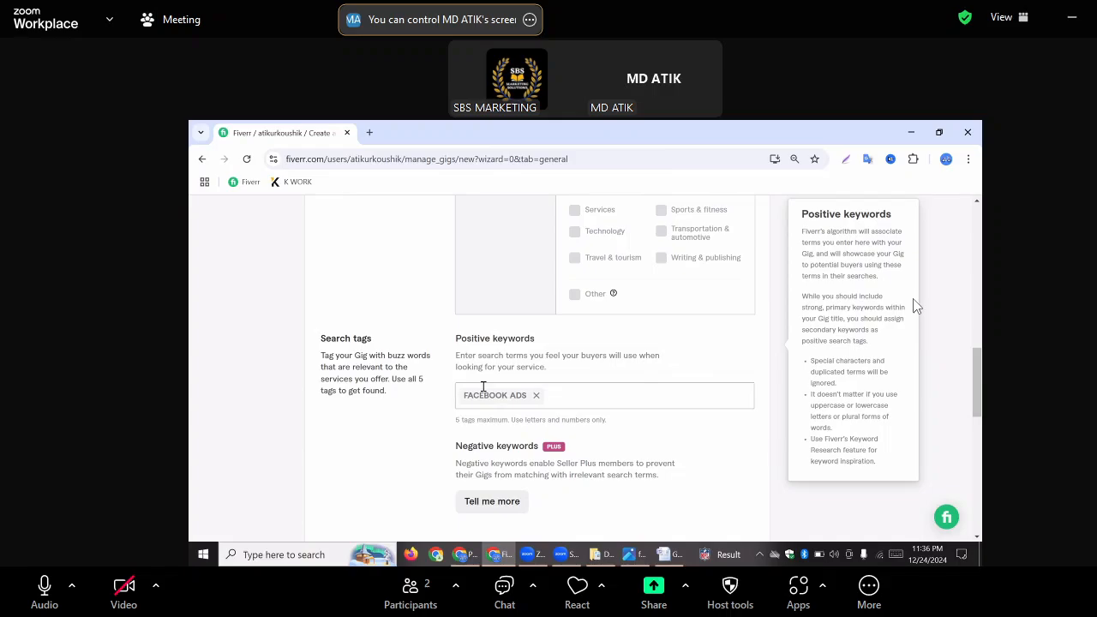
text(insta)
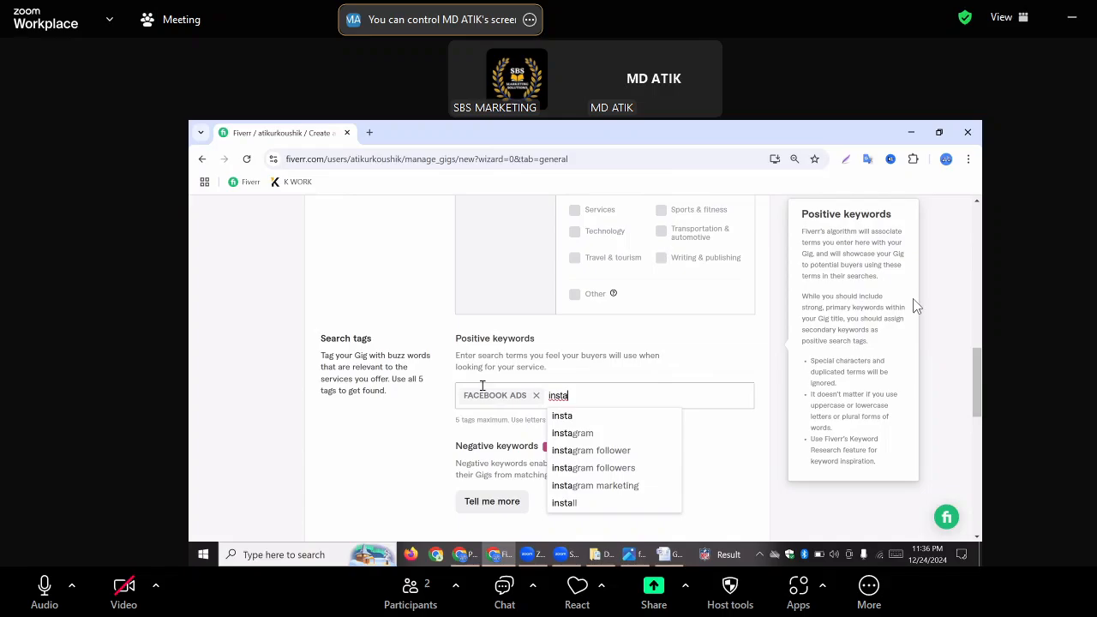
click(586, 434)
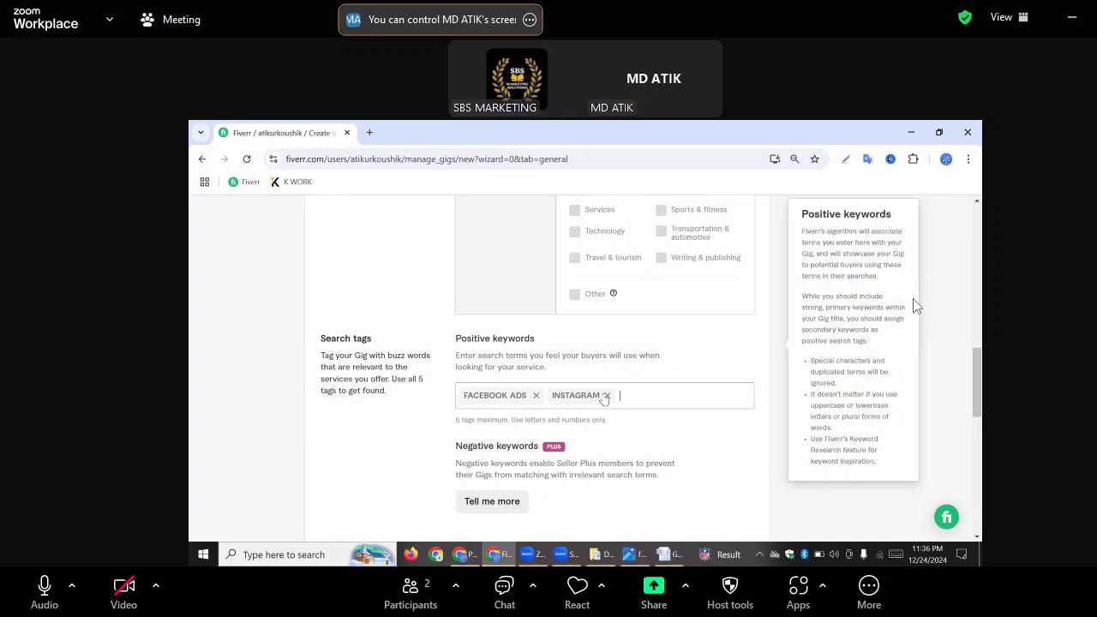
click(605, 396)
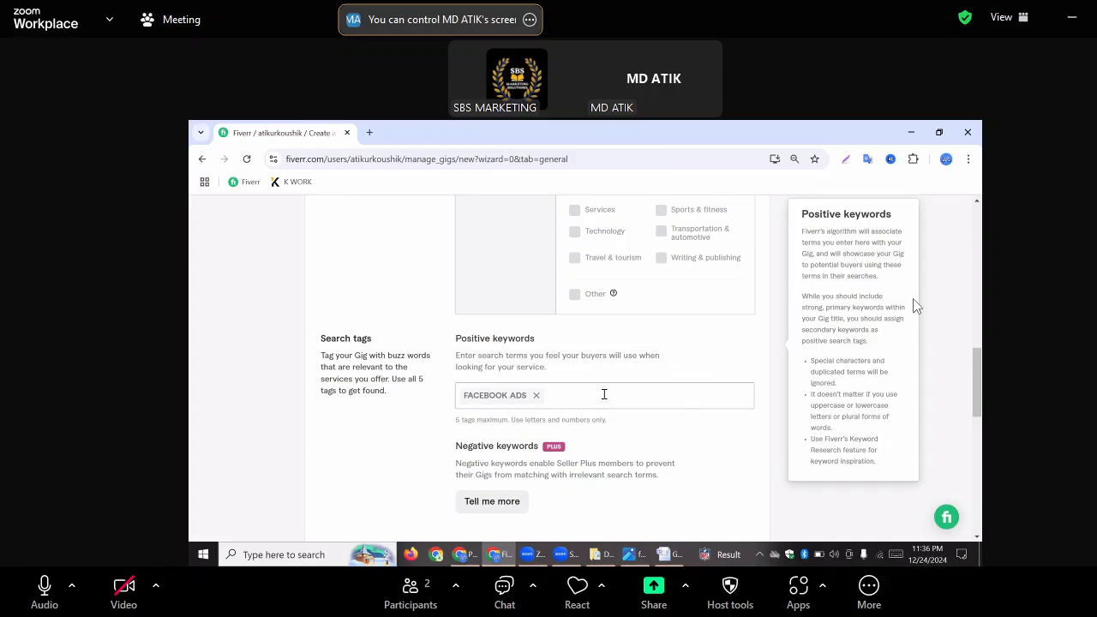
text(ins)
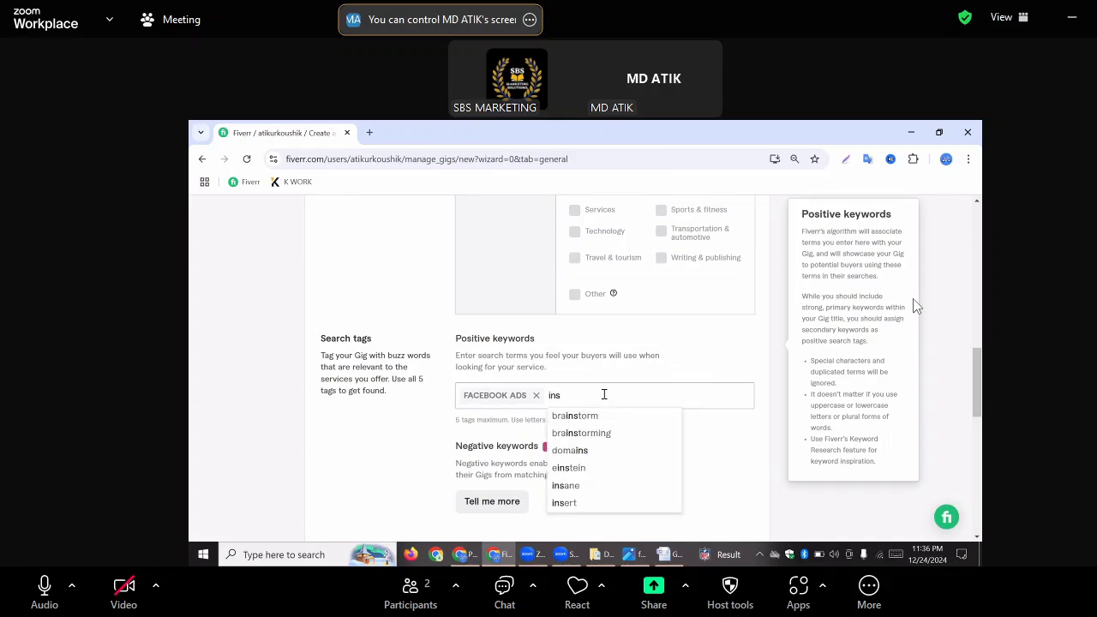
text(t)
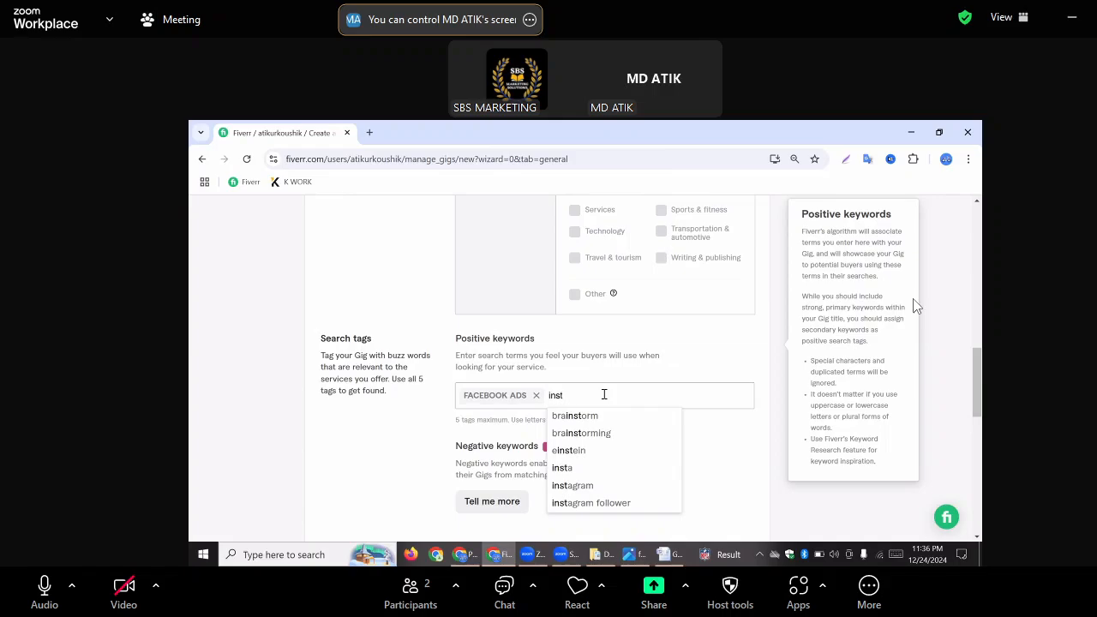
text(a)
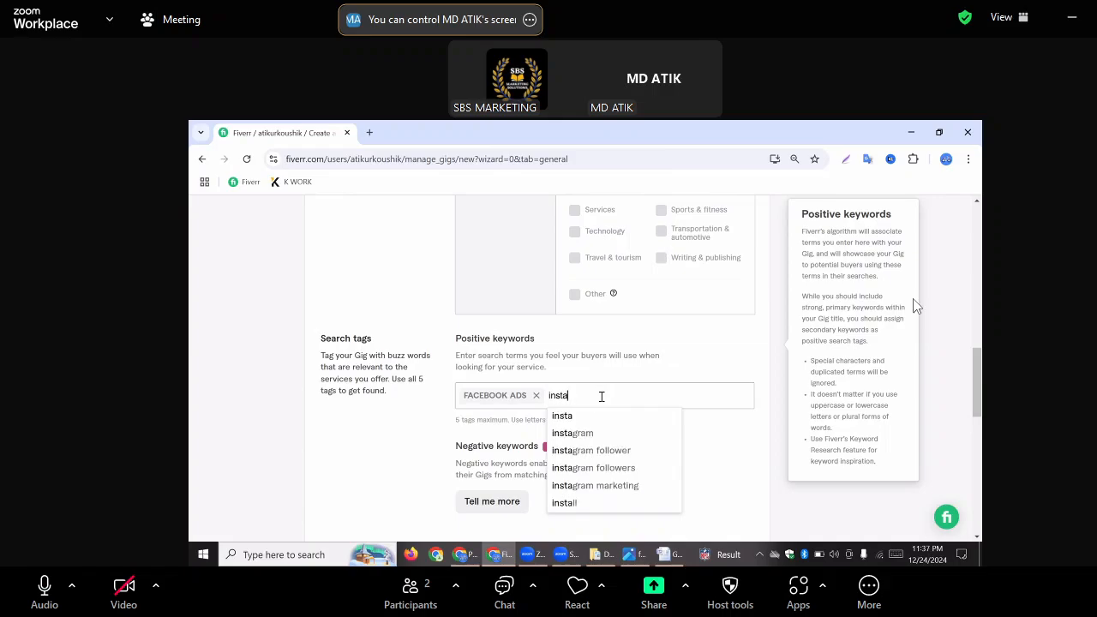
click(578, 434)
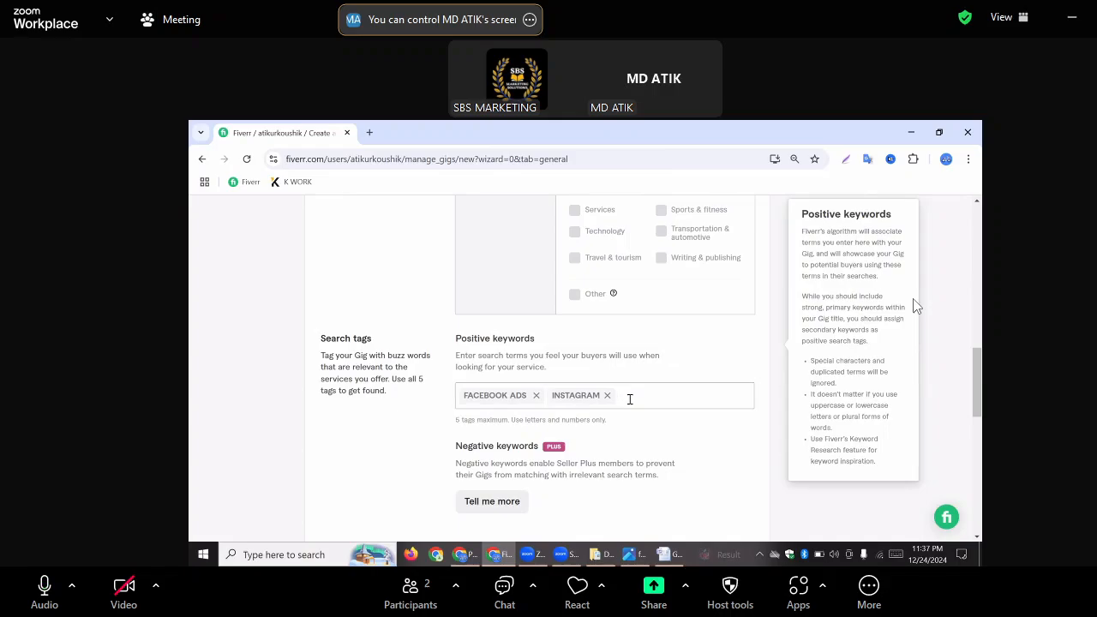
click(605, 395)
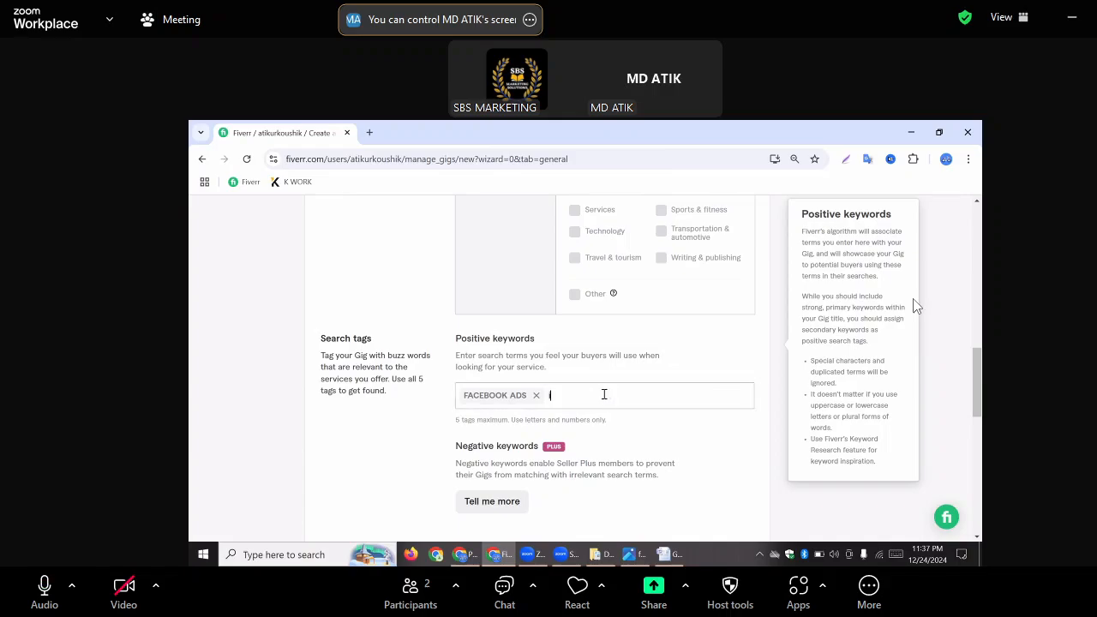
text(ins)
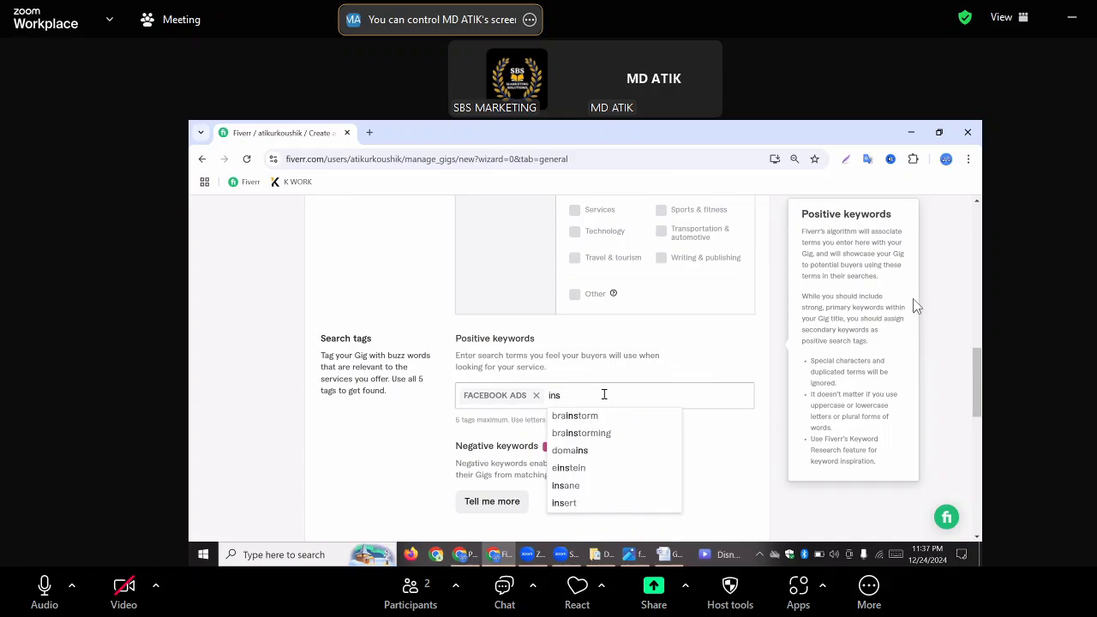
text(tra)
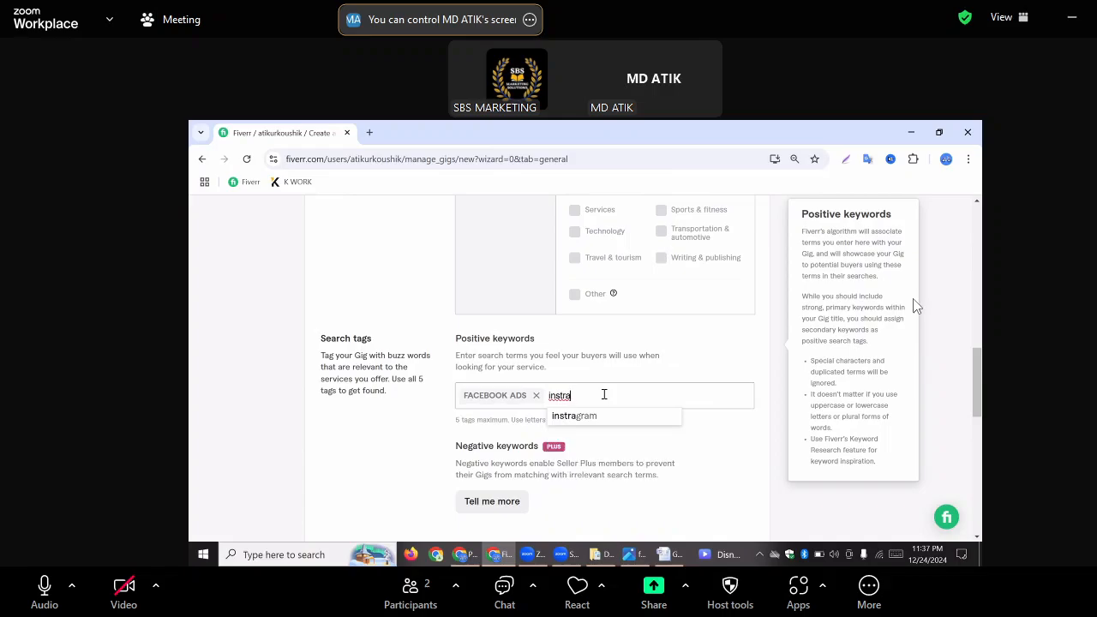
text(gram a)
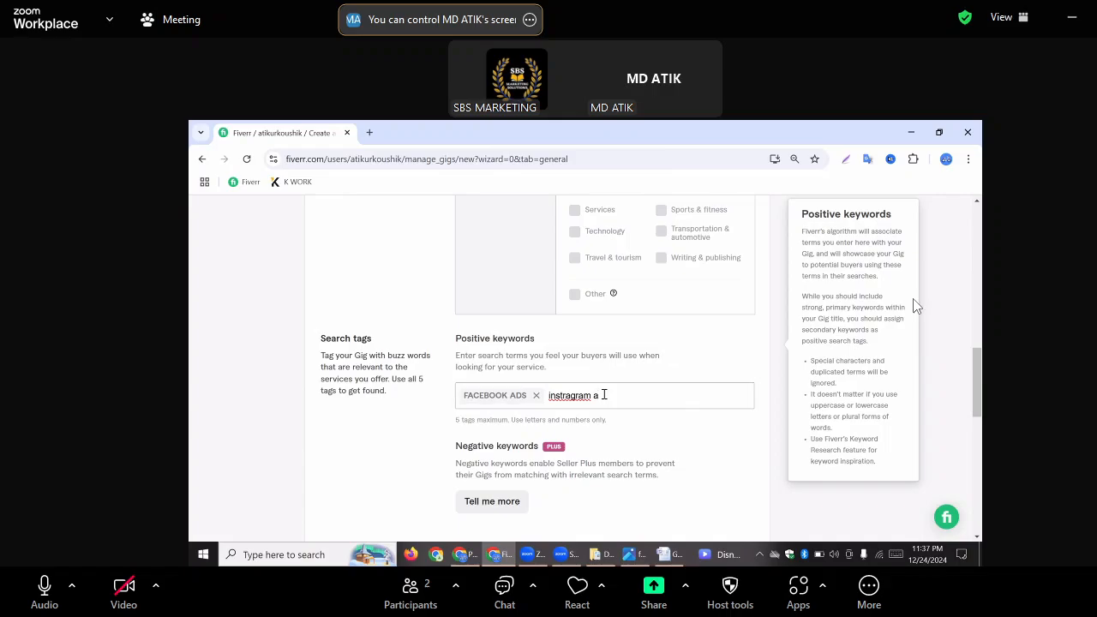
text(ds)
key(Return)
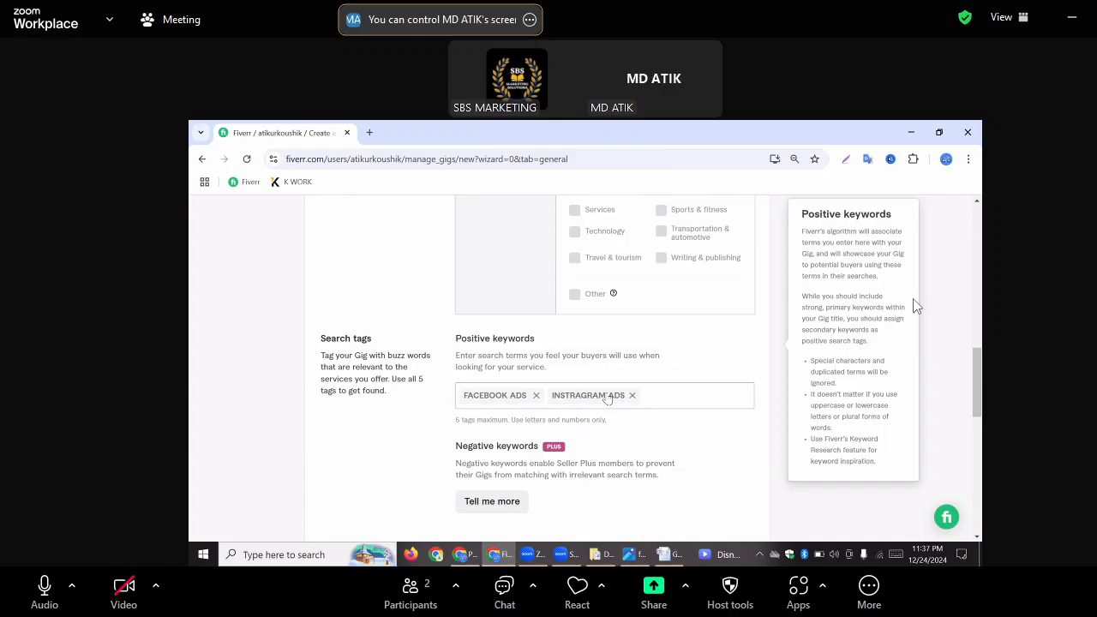
click(607, 395)
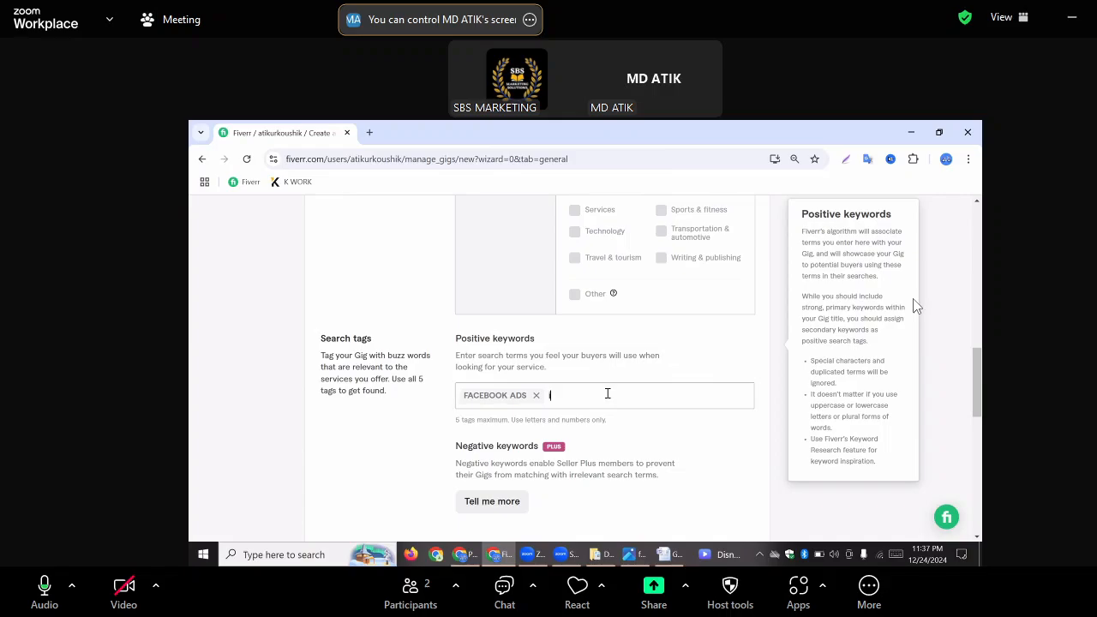
Add "instagram ads" as the second positive keyword in the gig's search tags
text(ins)
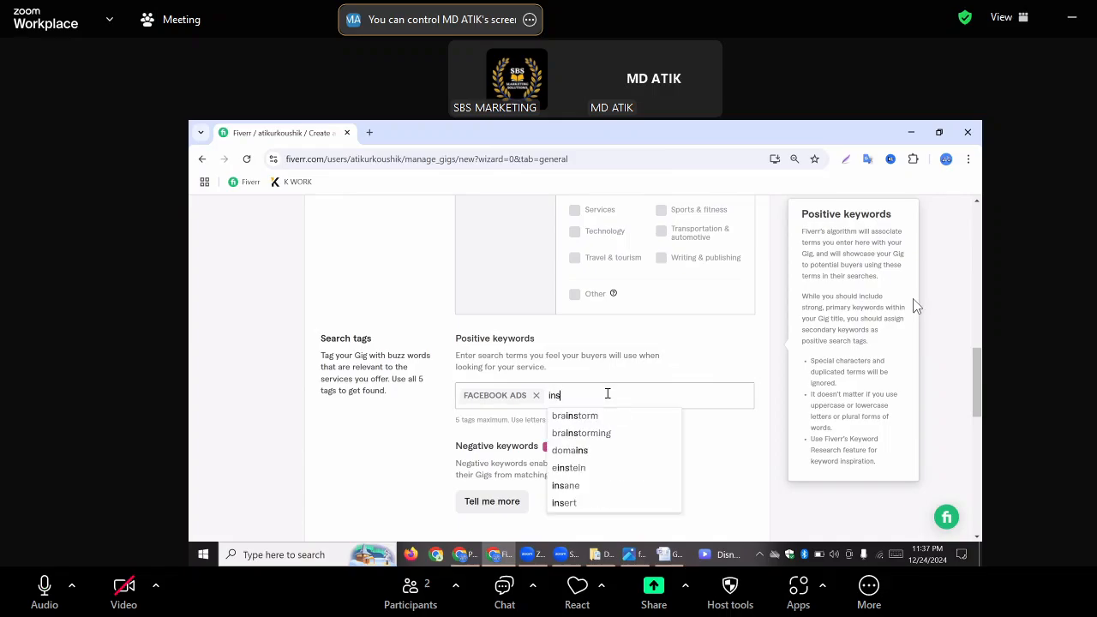
text(ta)
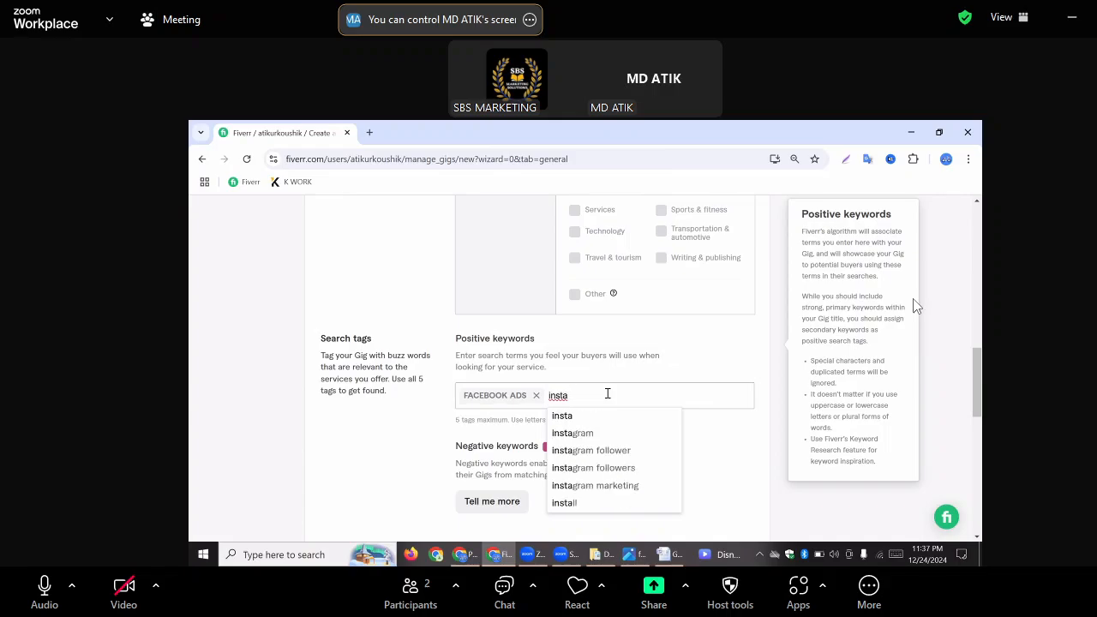
text(g)
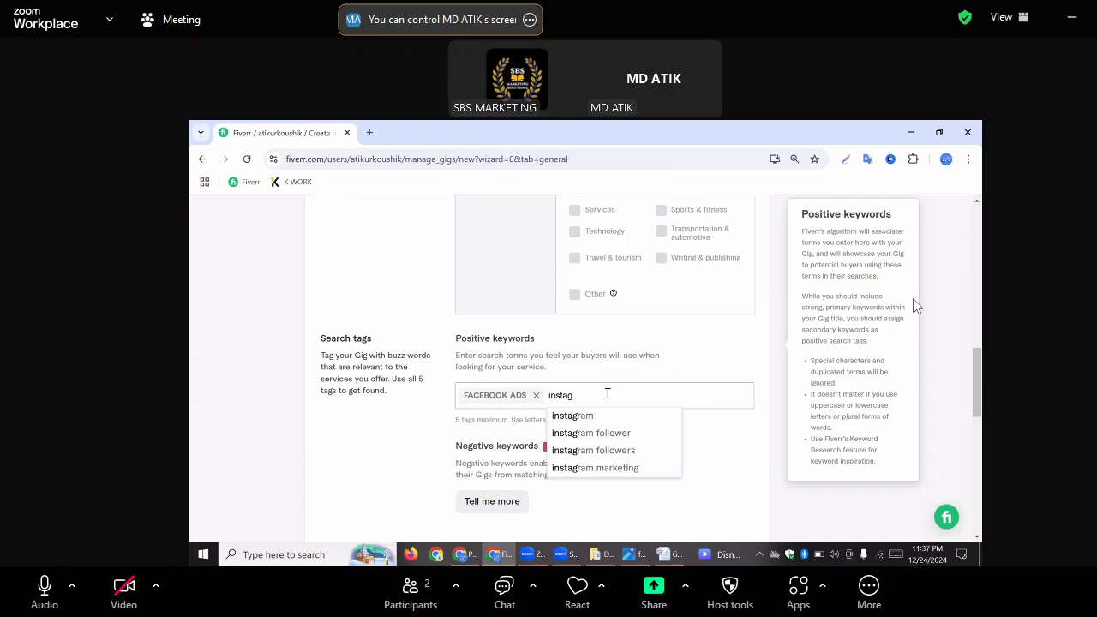
text(ram ads)
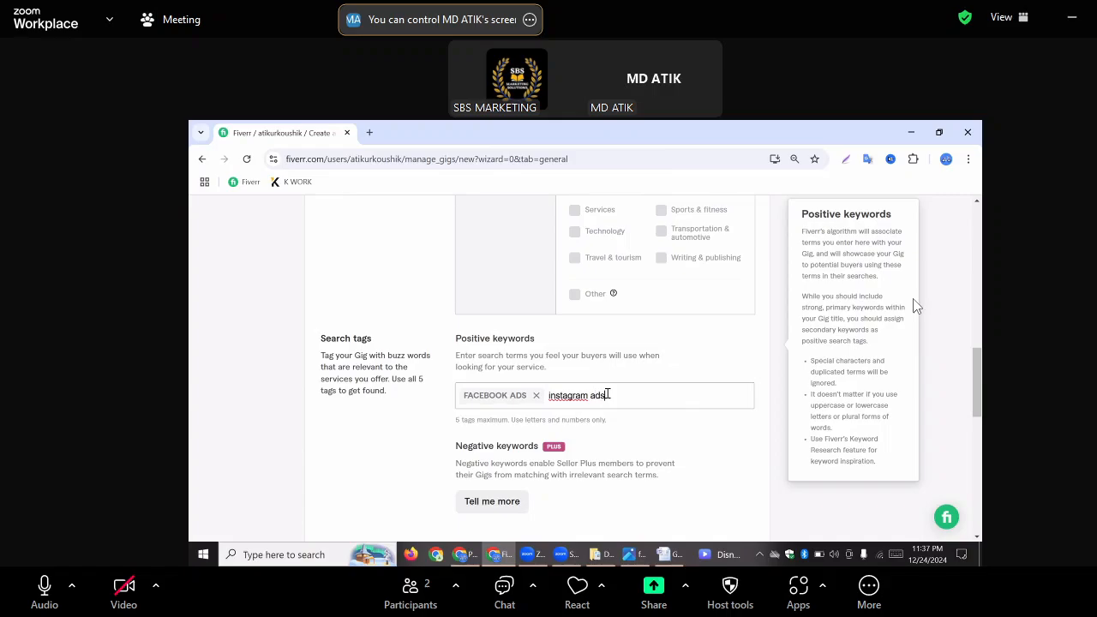
key(Return)
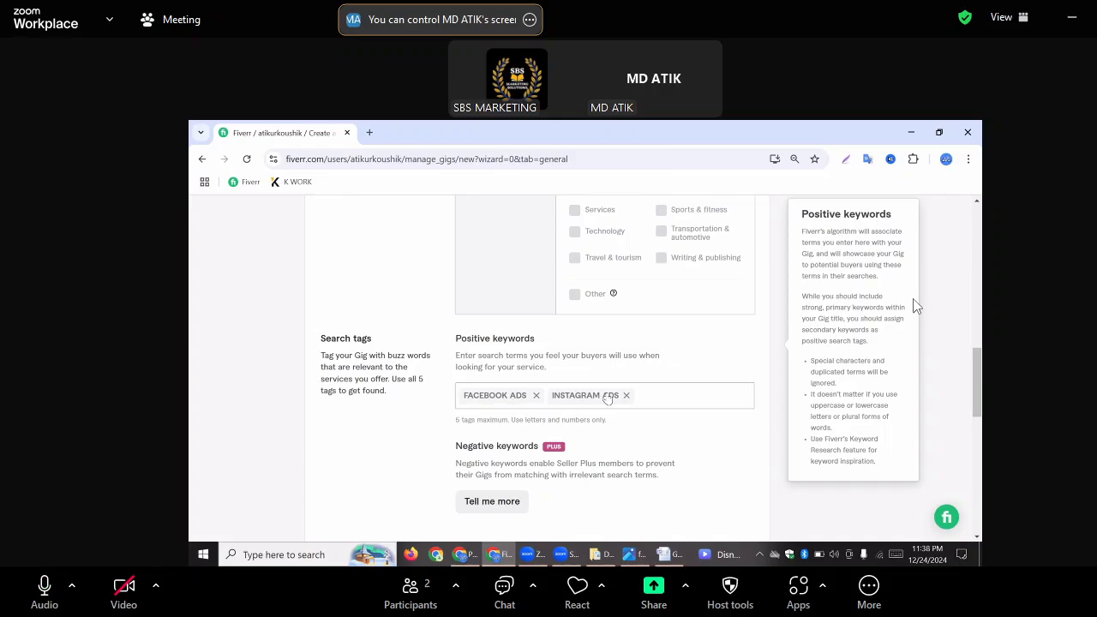
Add the suggested keyword "instagram marketing" as the third positive keyword in the gig's search tags
text(in)
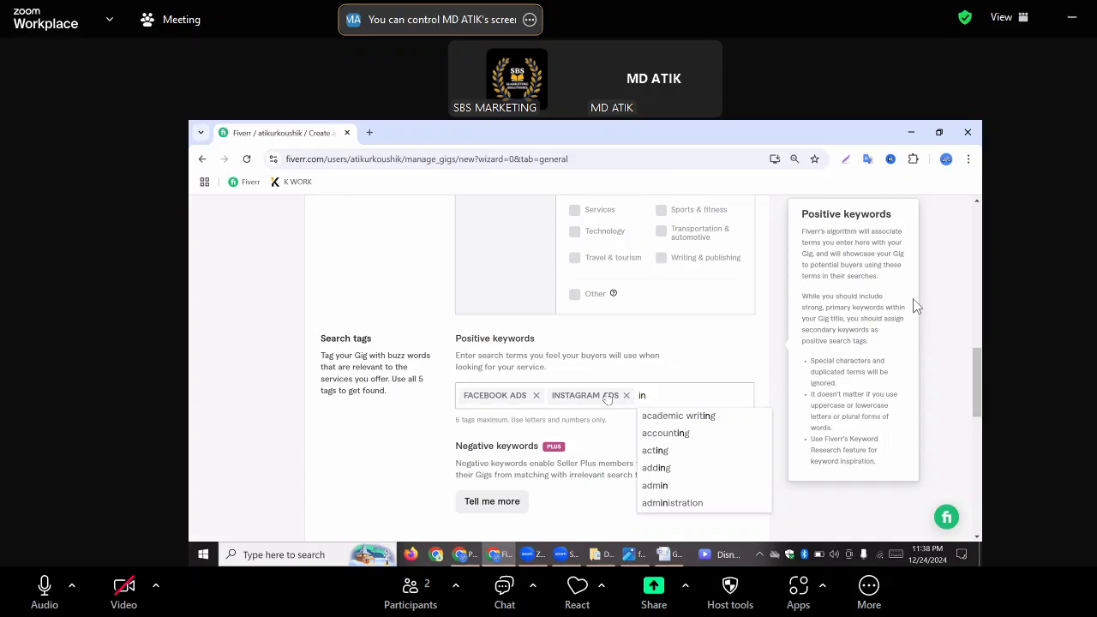
text(st)
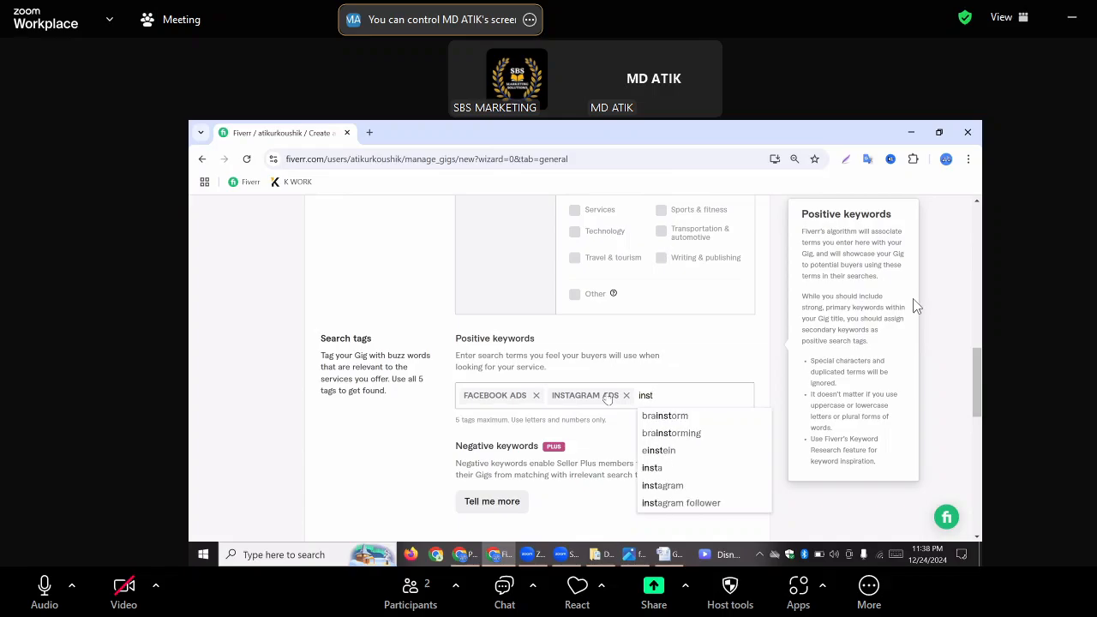
text(a)
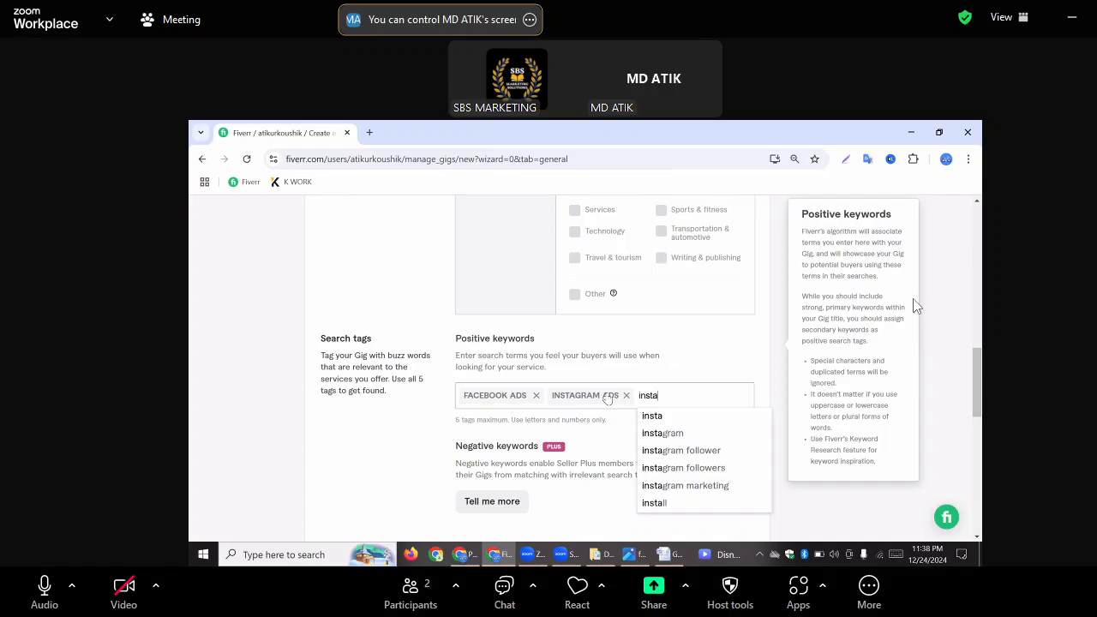
text(gr)
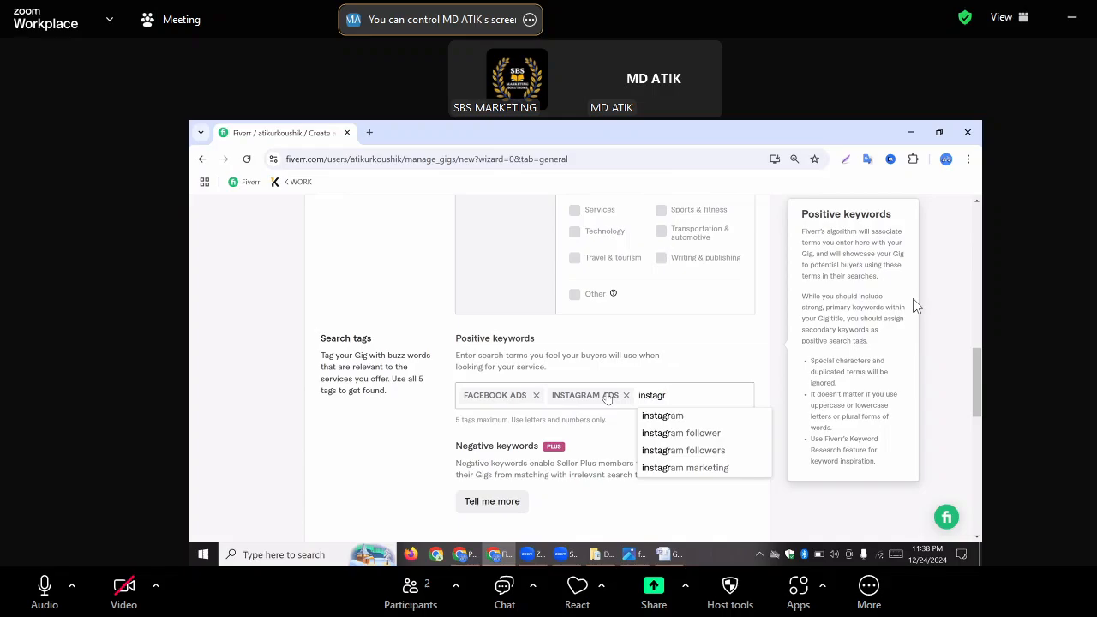
text(am)
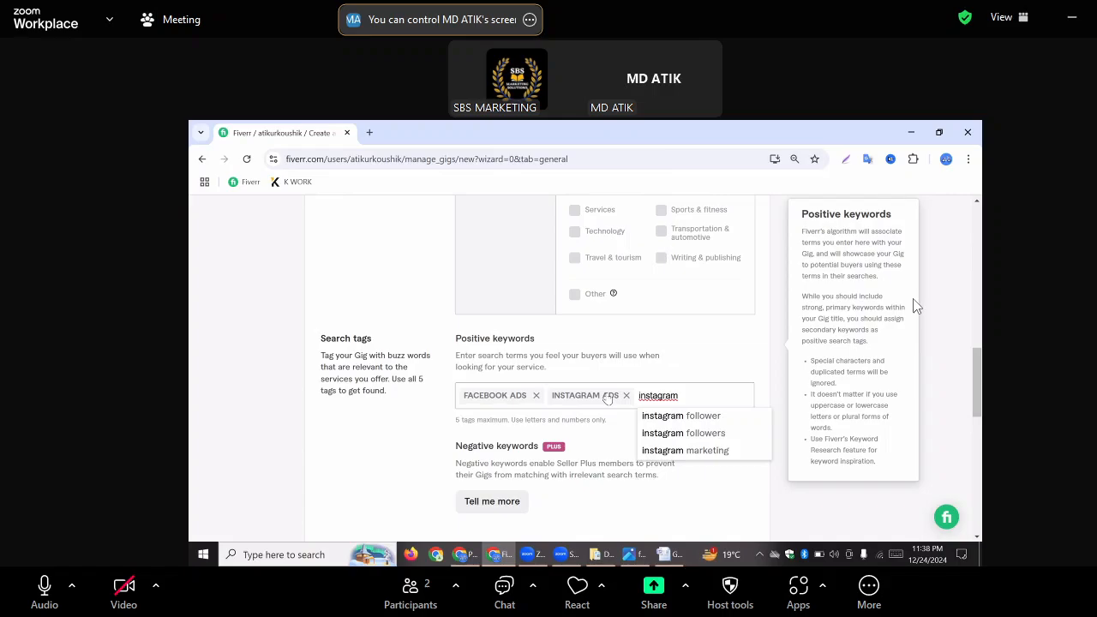
text( mark)
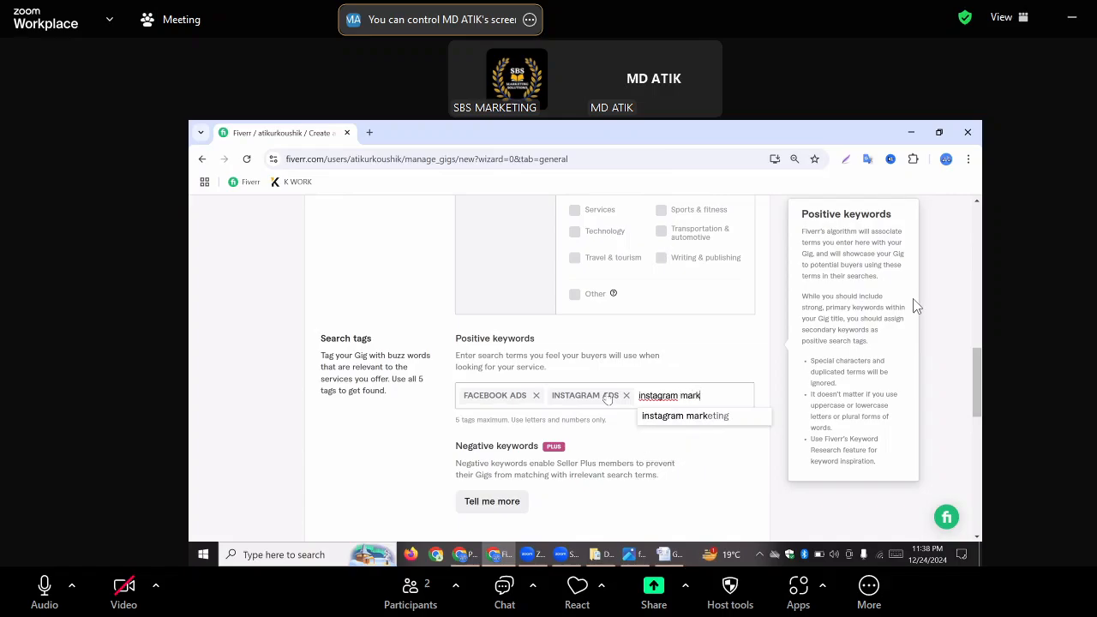
text(eting)
click(708, 417)
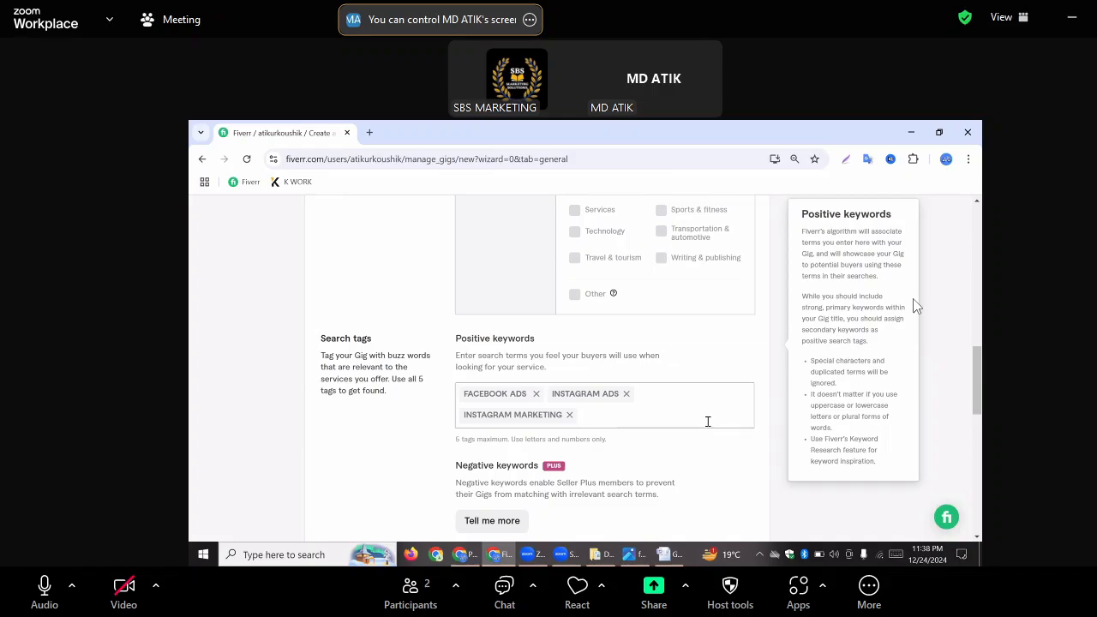
Look up "facebook" among the keyword suggestions and add "facebook advertising" as the fourth positive keyword
text(face)
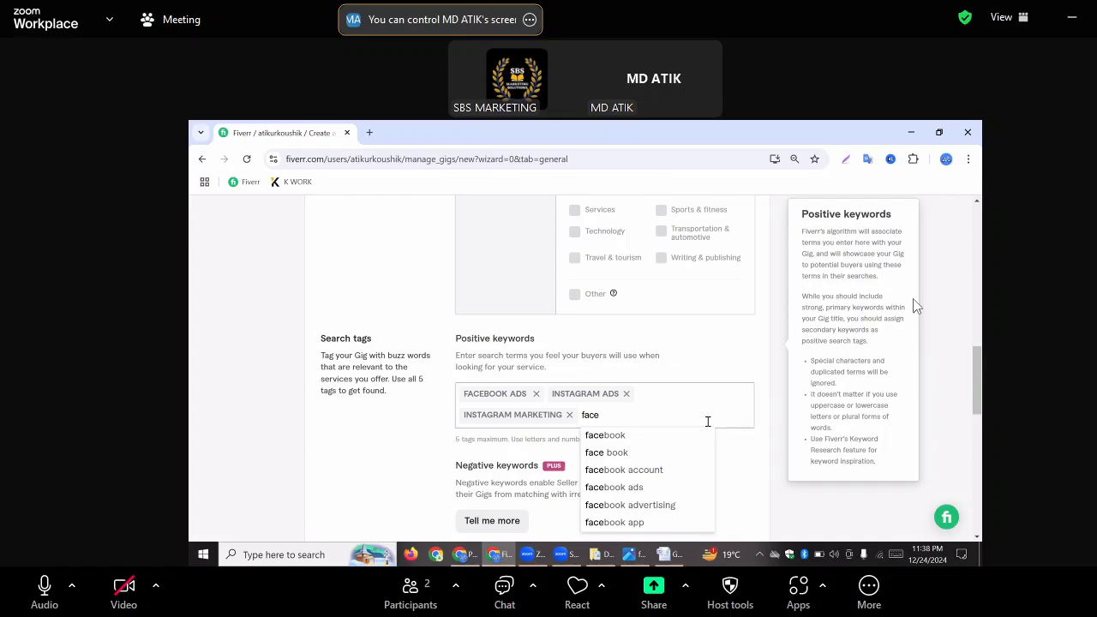
text(book)
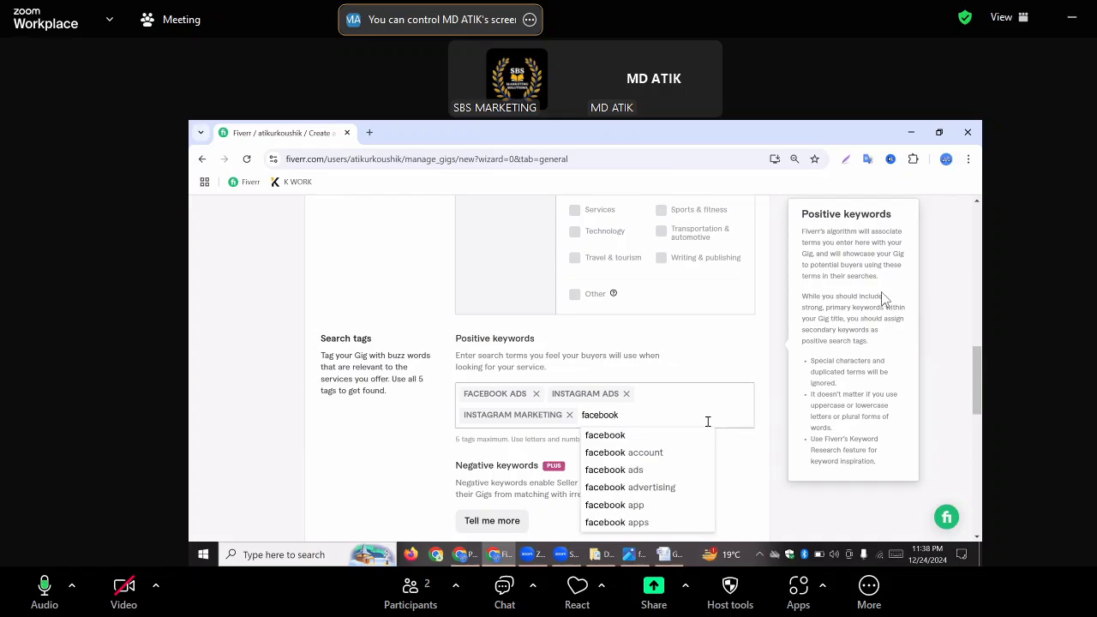
key(Down)
key(Down)
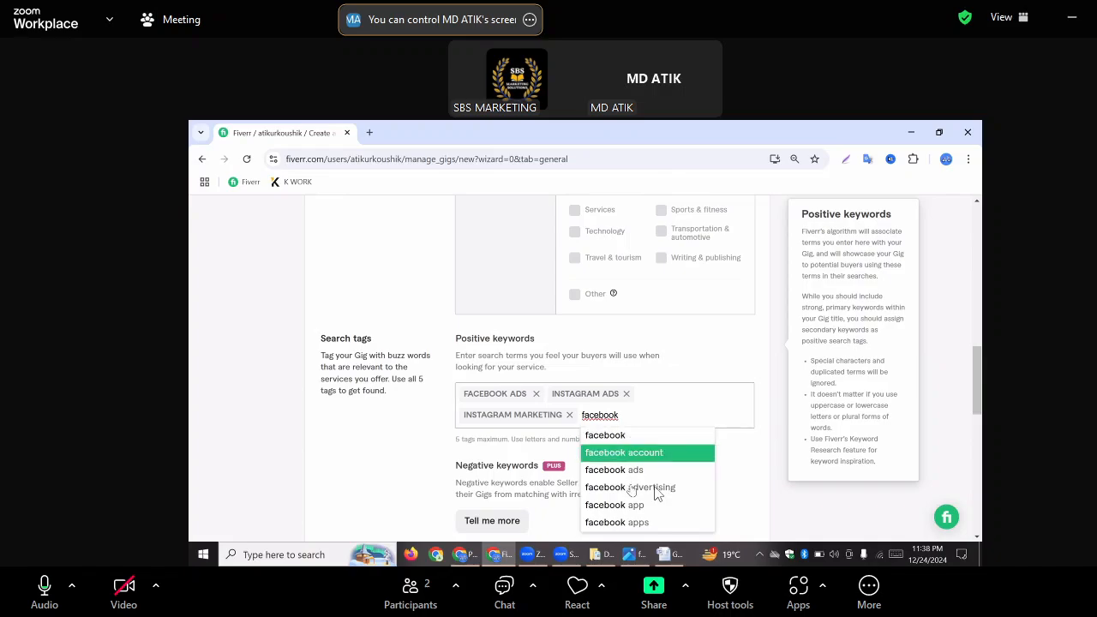
key(Down)
key(Down)
key(Return)
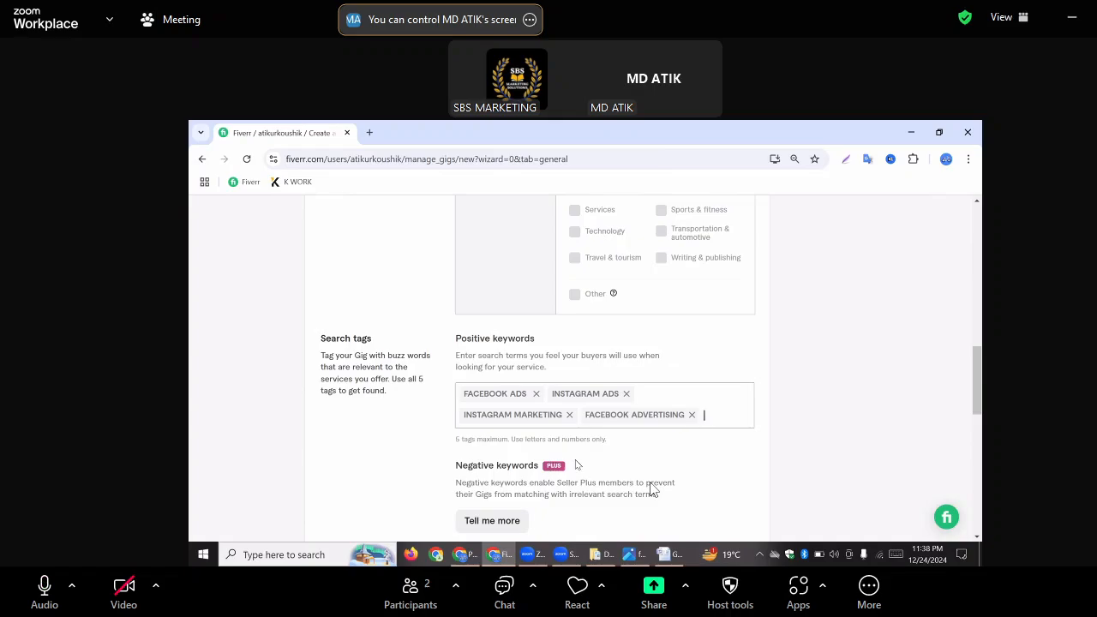
text(adv)
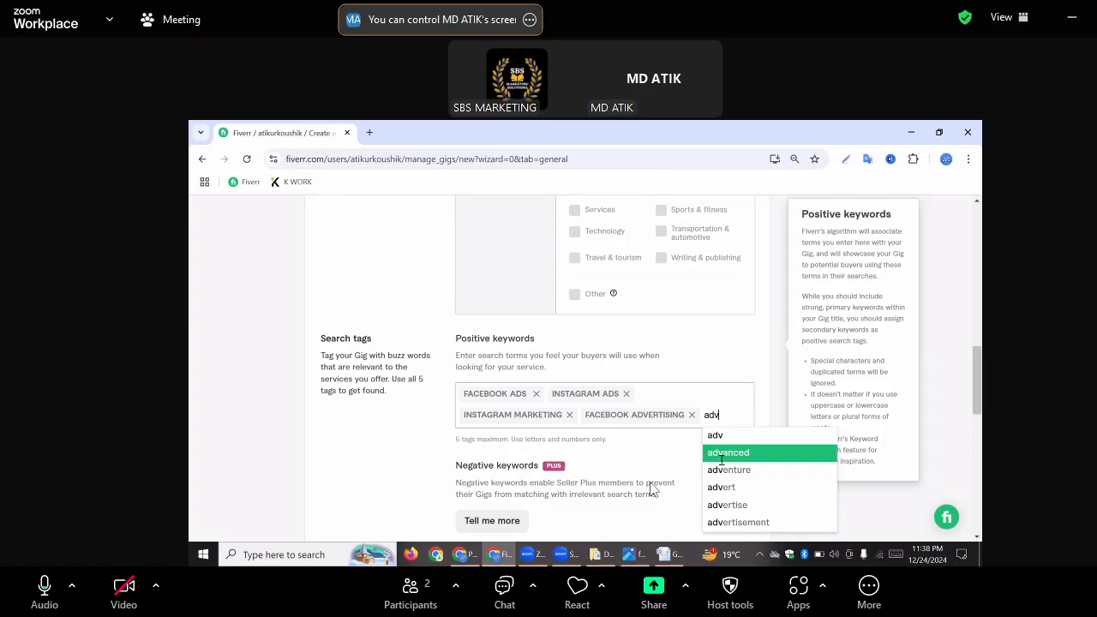
click(730, 455)
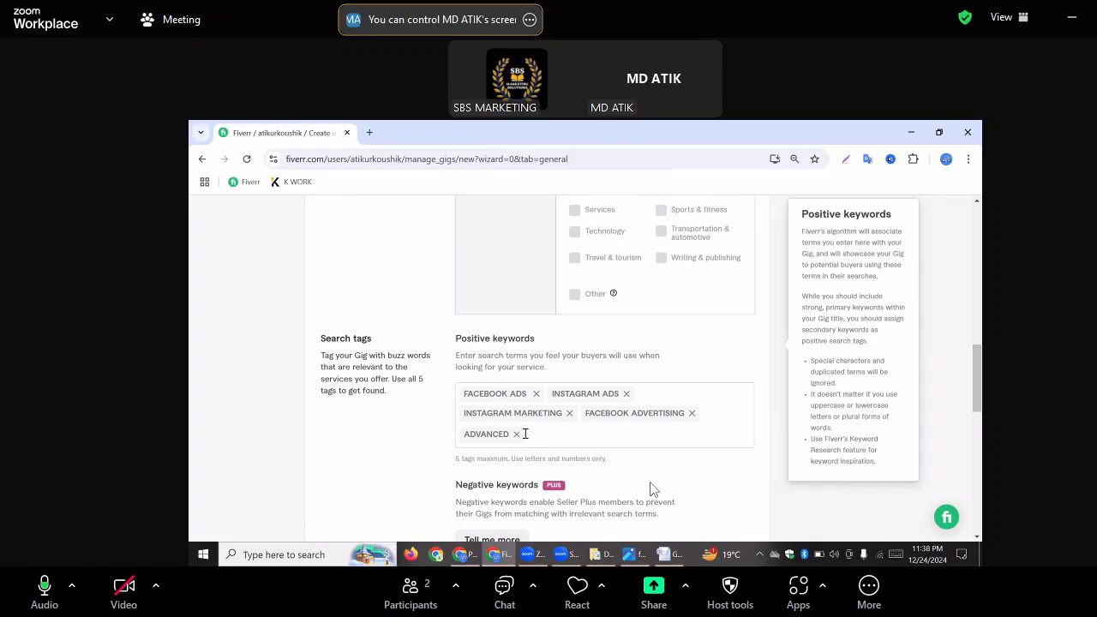
click(516, 434)
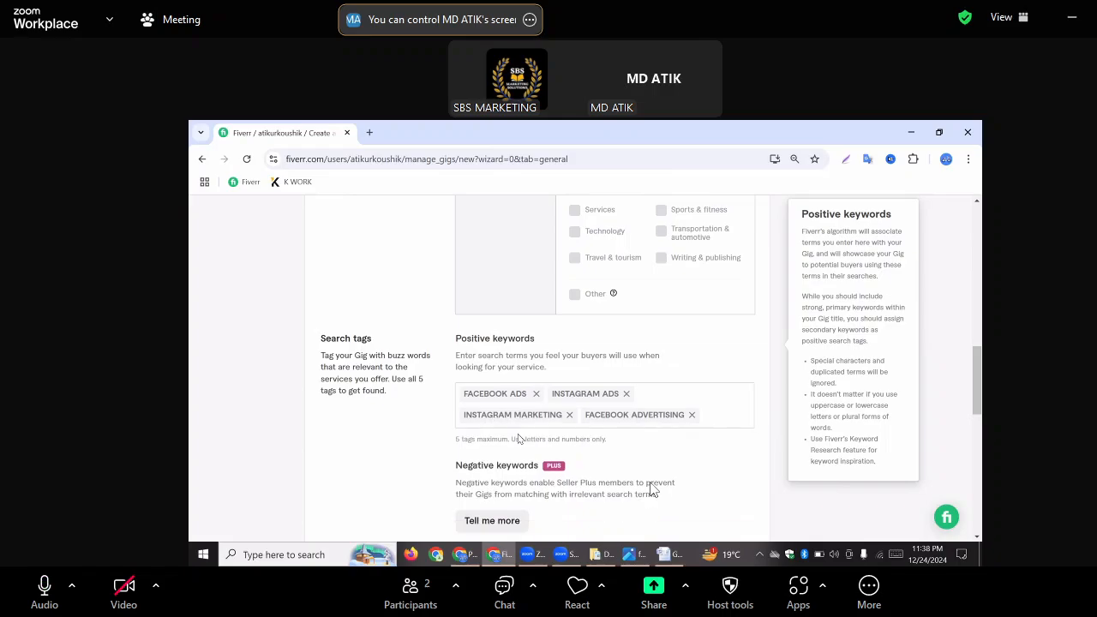
Look up "adv" among the keyword suggestions and add "advertise" as the fifth positive keyword
click(716, 414)
text(ad)
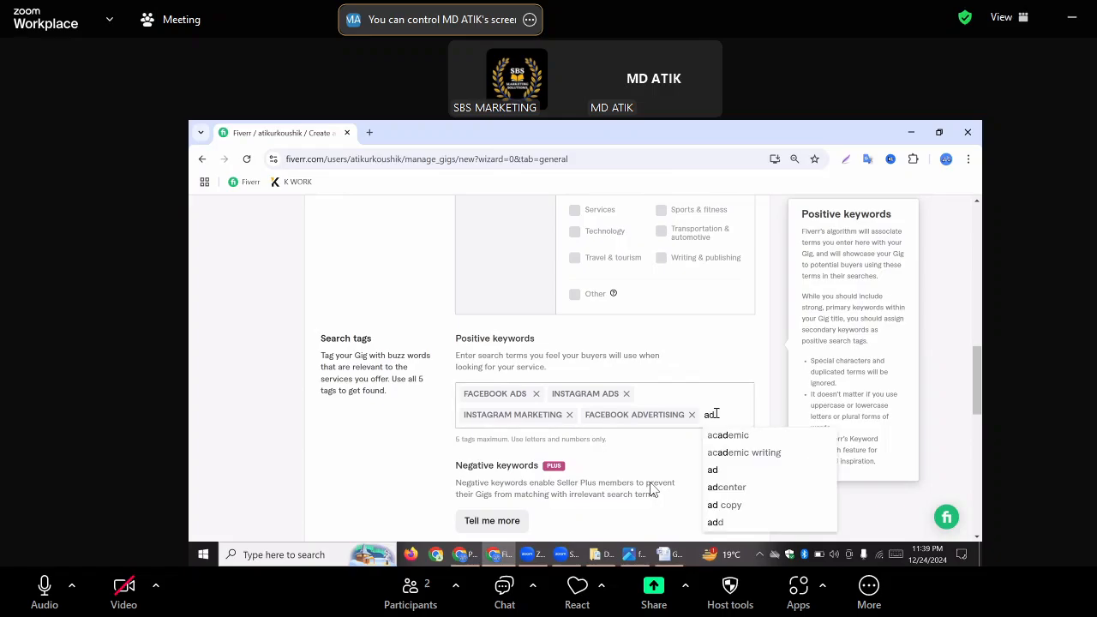
text(v)
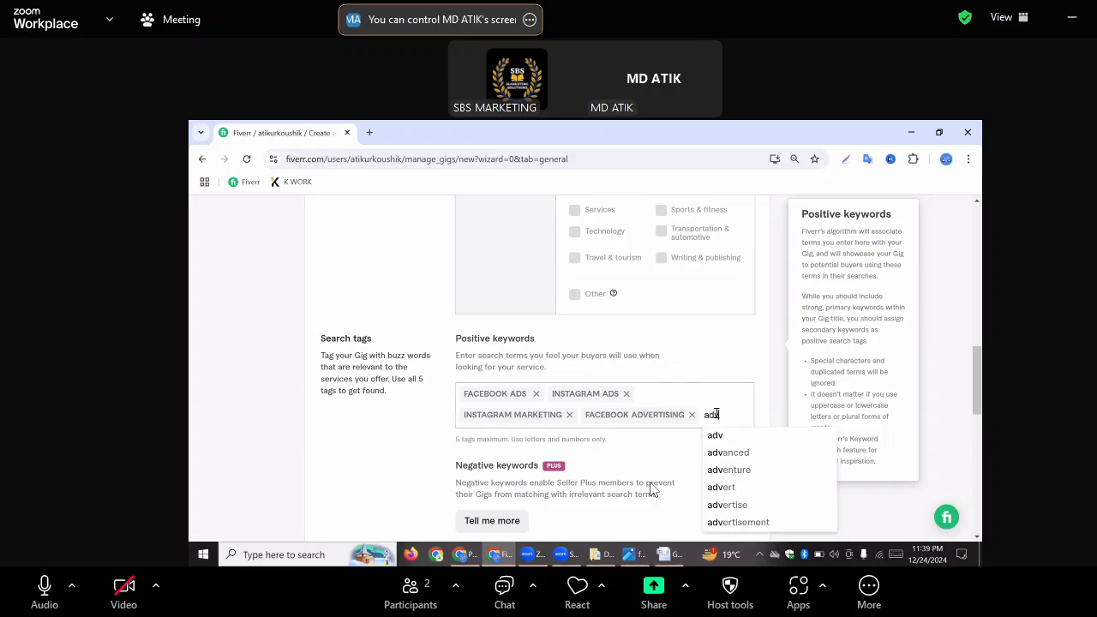
click(735, 506)
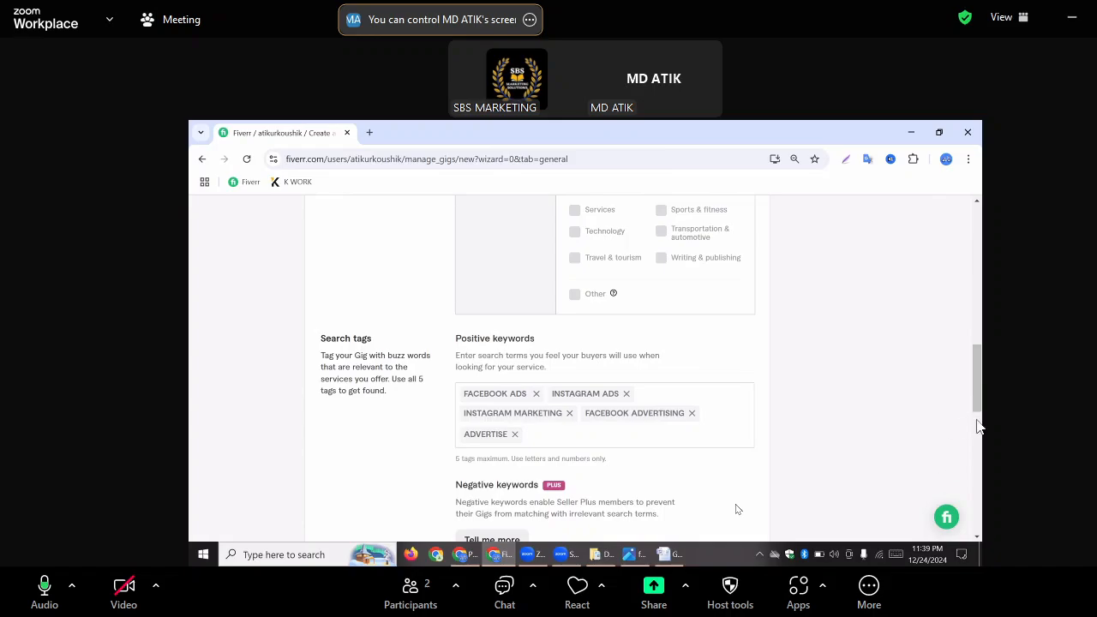
Try to save the gig overview and continue to the pricing section
scroll(711, 509, down, 3)
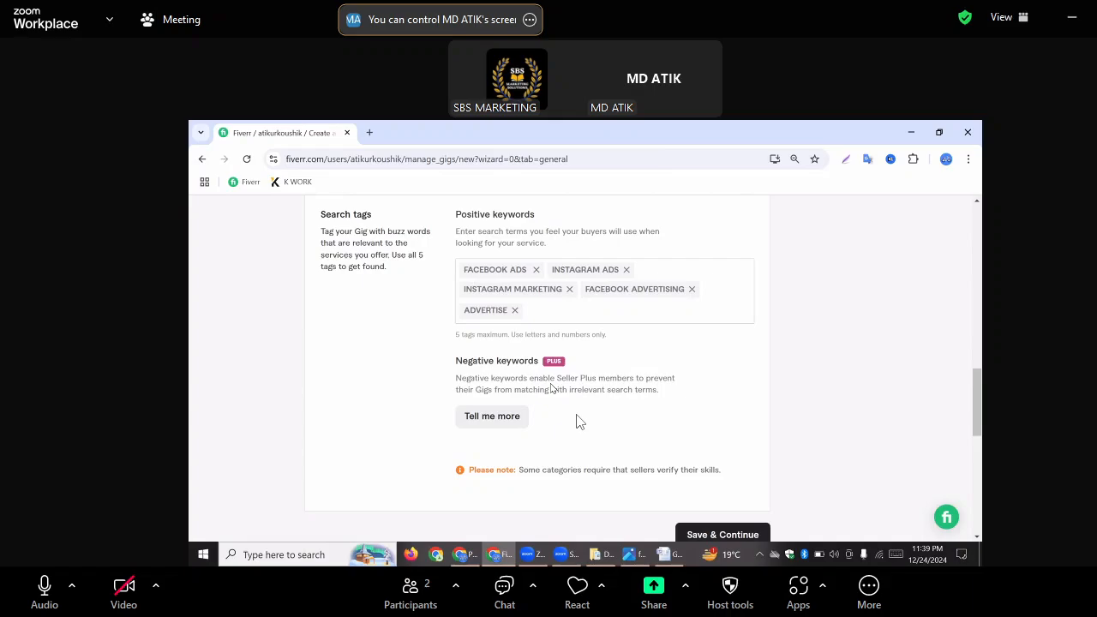
scroll(604, 450, down, 2)
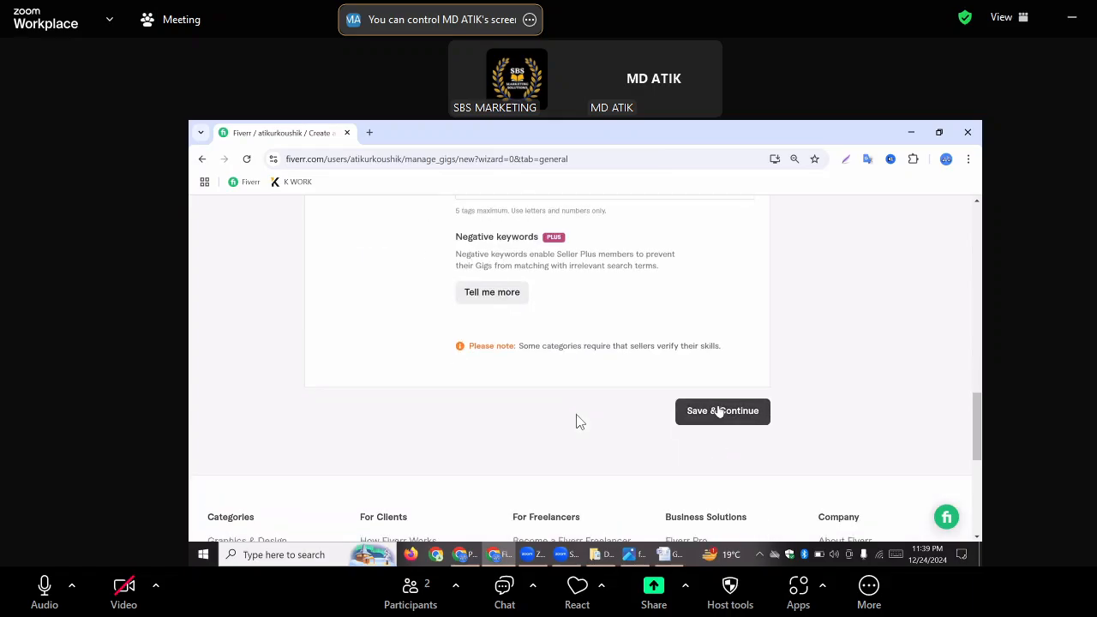
click(734, 415)
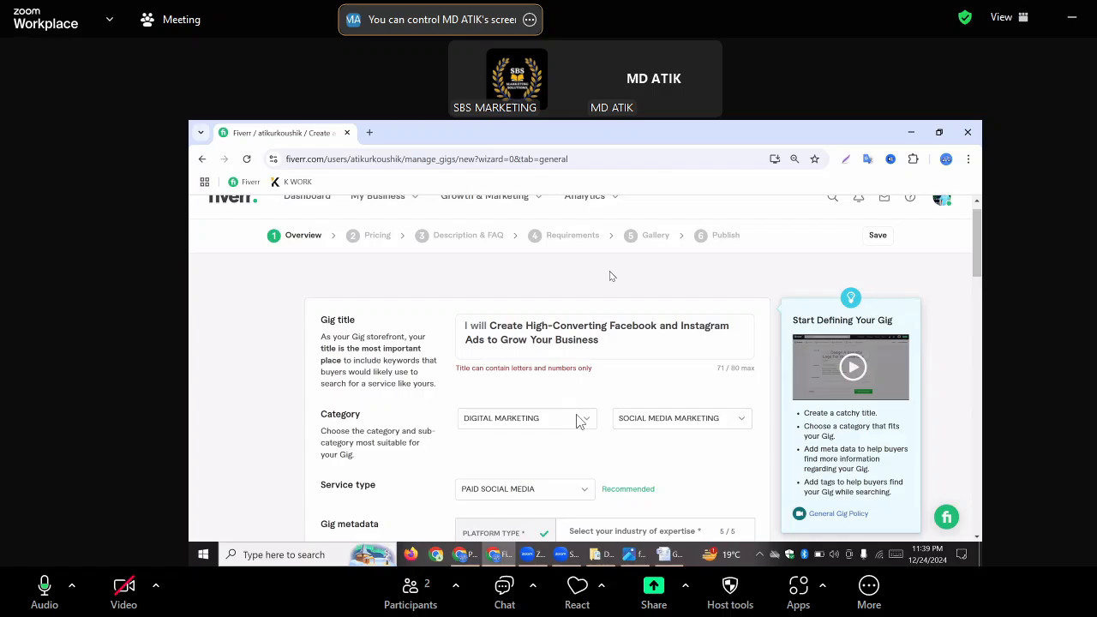
Return to the gig title and change its opening words to lowercase "create high-converting"
scroll(609, 275, down, 5)
scroll(609, 275, down, 10)
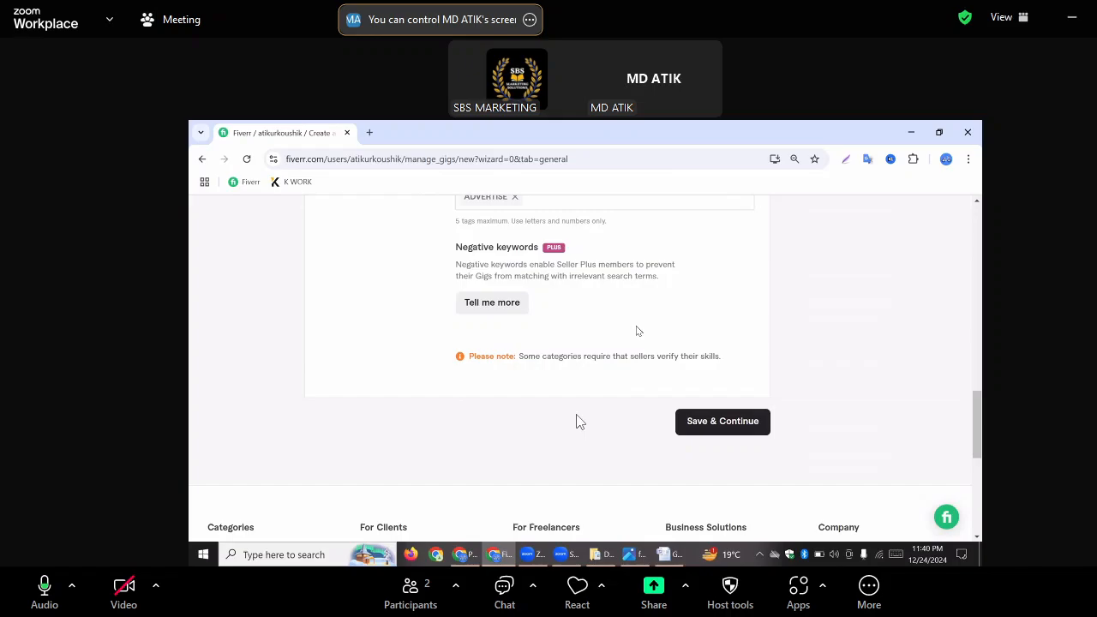
scroll(576, 420, up, 2)
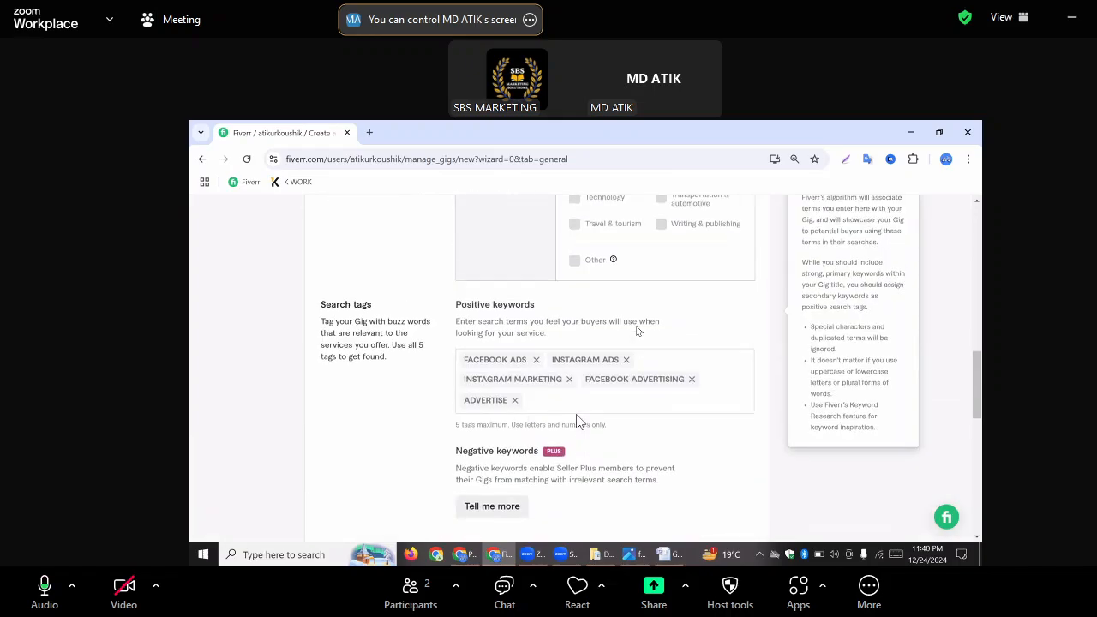
scroll(576, 421, up, 8)
scroll(576, 421, up, 3)
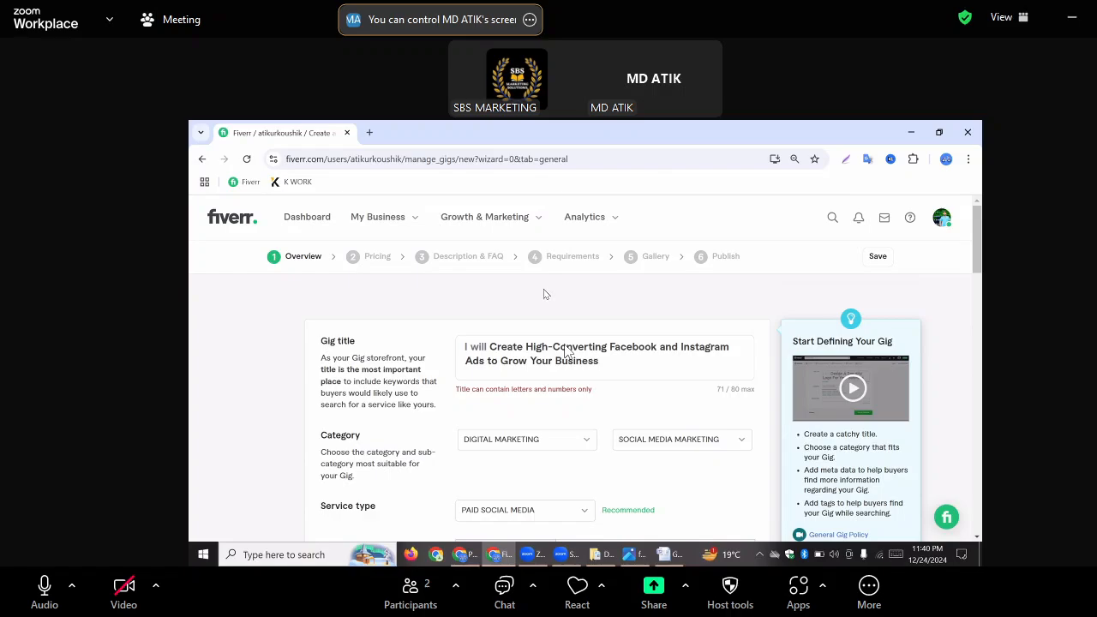
click(495, 346)
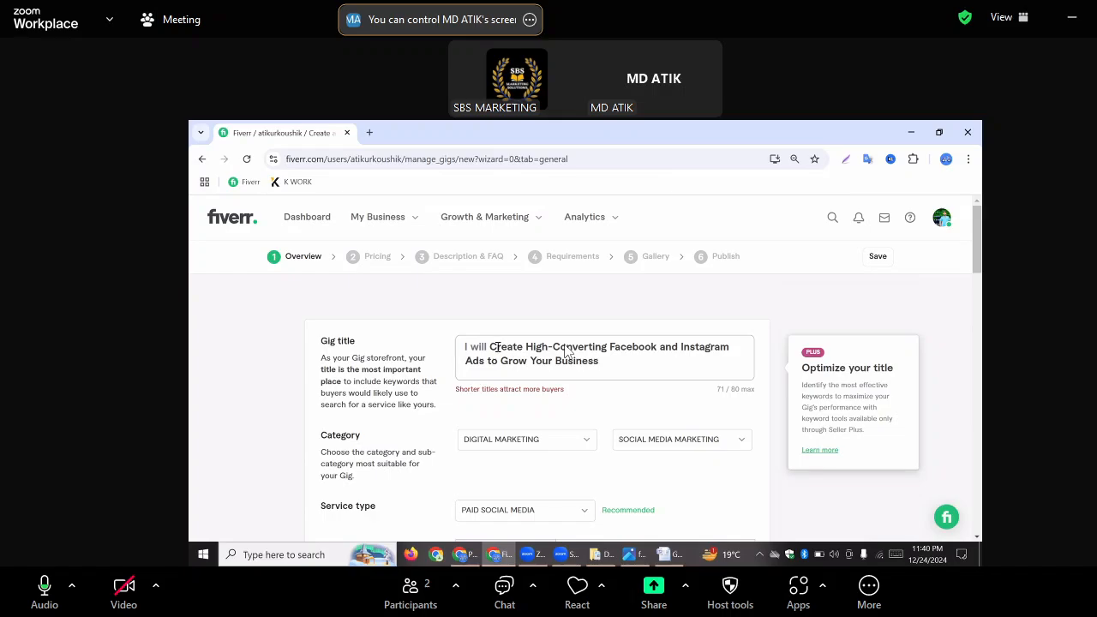
key(BackSpace)
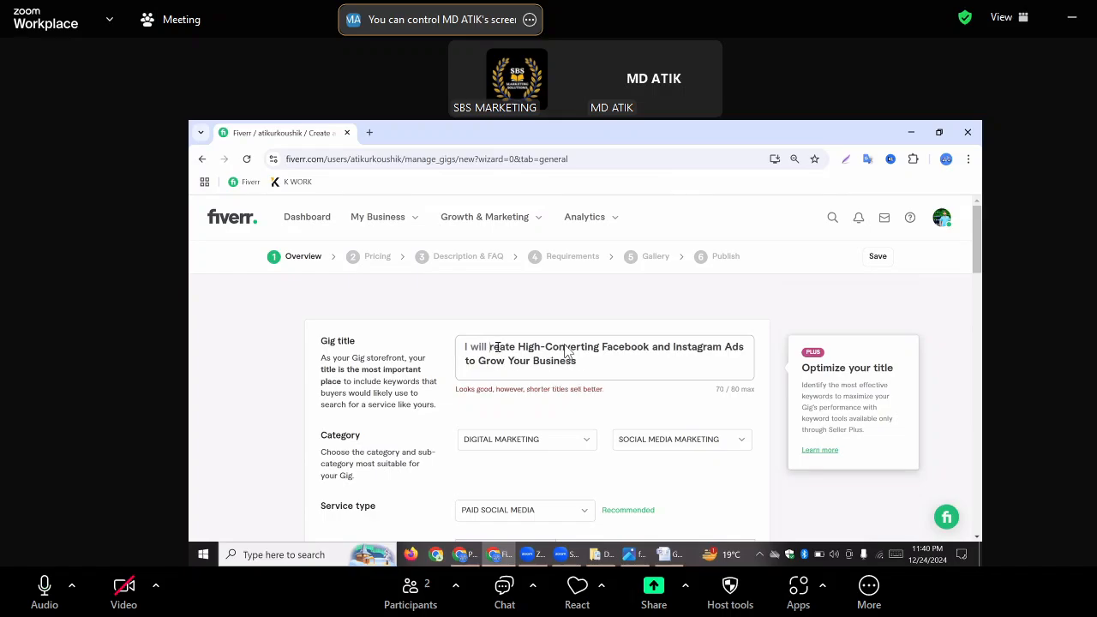
text(c)
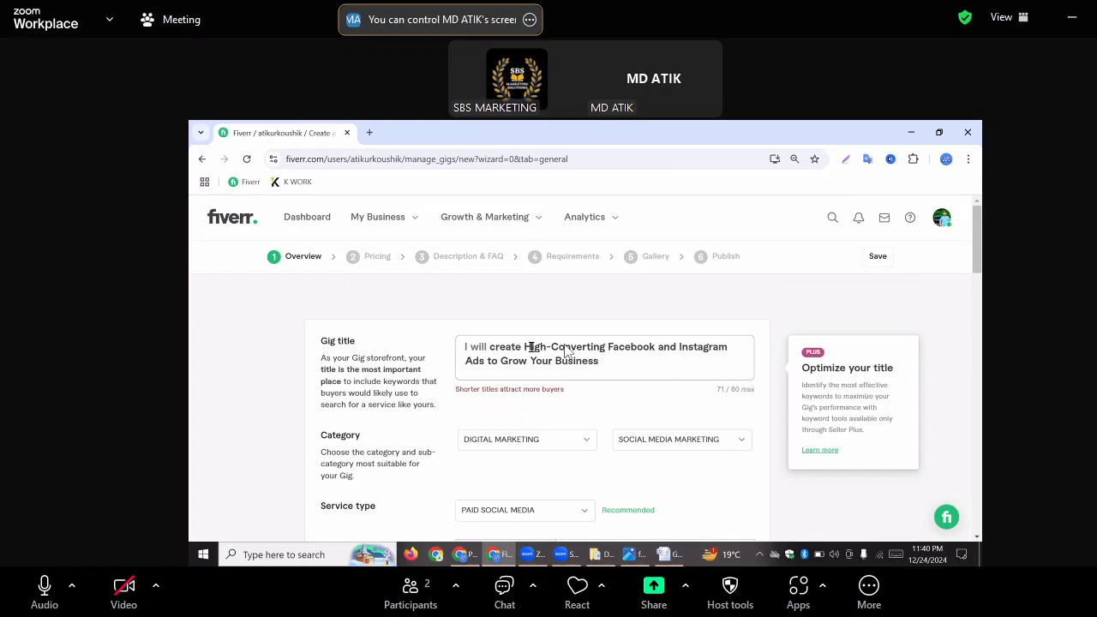
key(BackSpace)
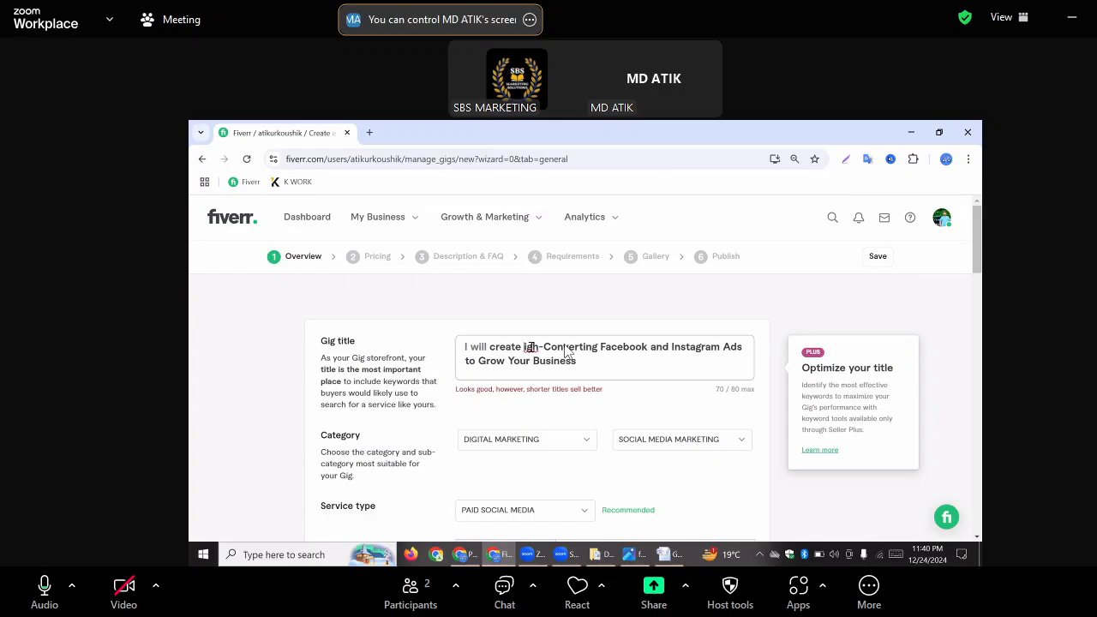
text(h)
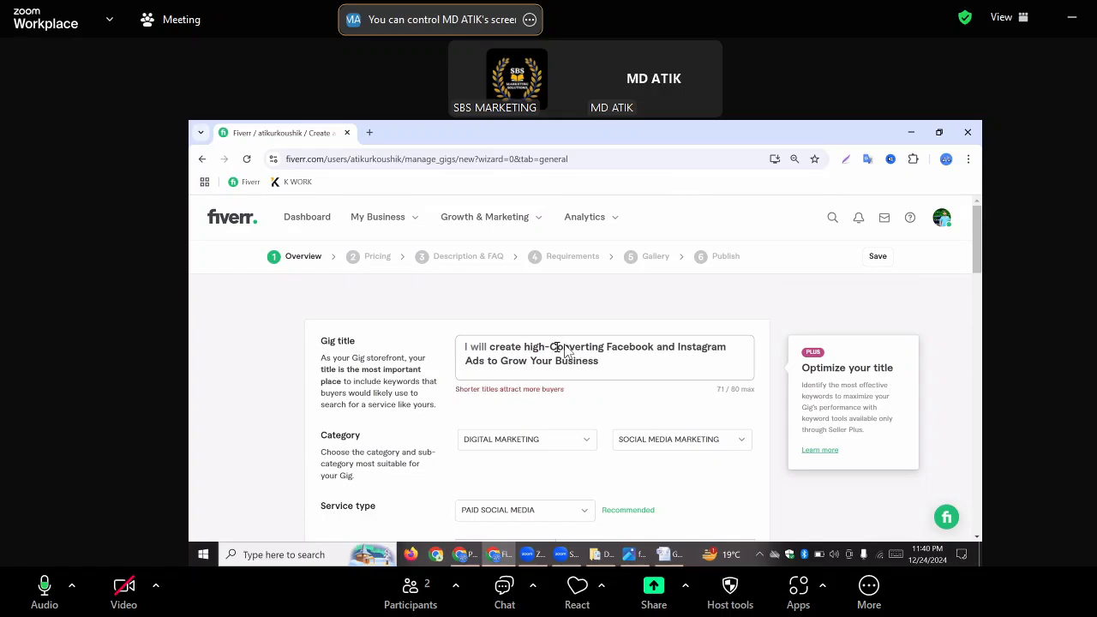
key(BackSpace)
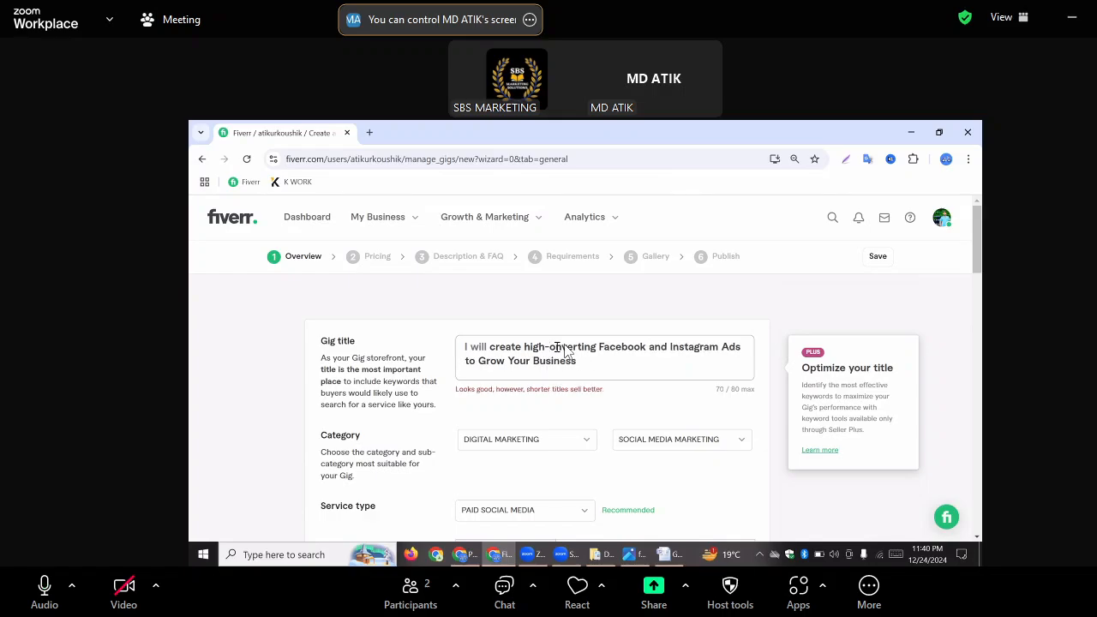
text(c)
Lowercase "facebook" and "instagram" in the gig title and replace the hyphen so it reads "high converting"
key(ctrl+Right)
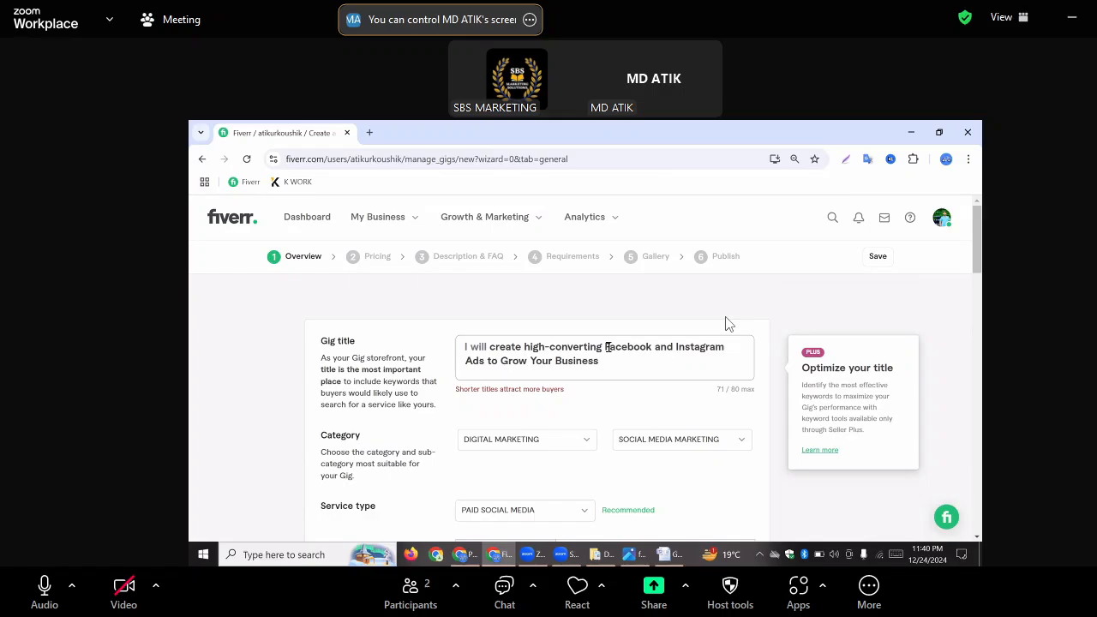
key(Delete)
text(f)
key(ctrl+Right)
key(ctrl+Right)
key(Delete)
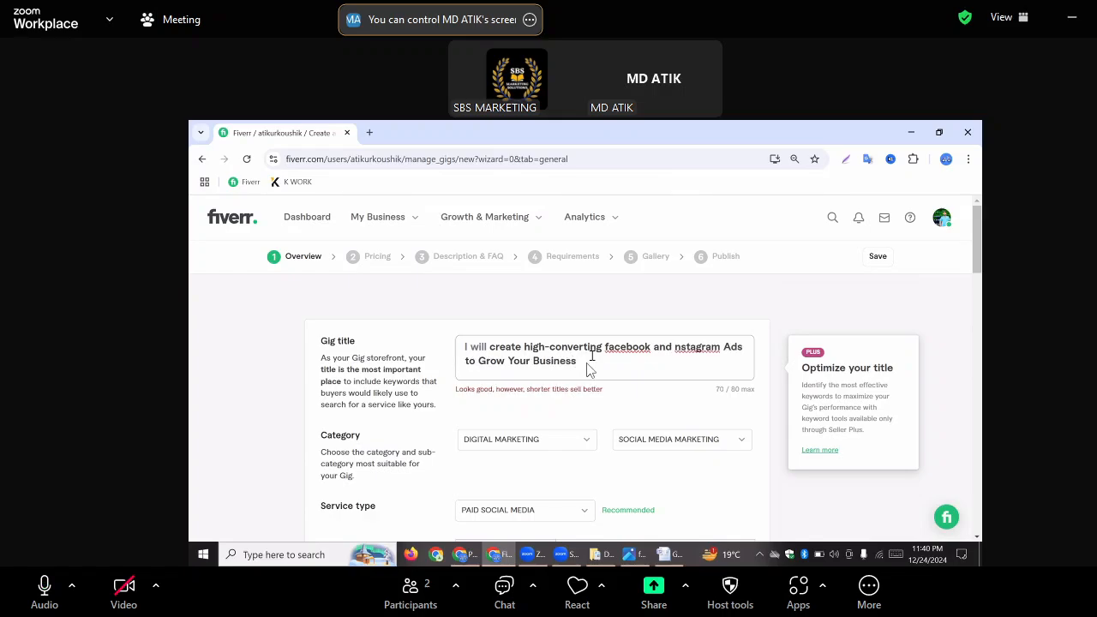
text(i)
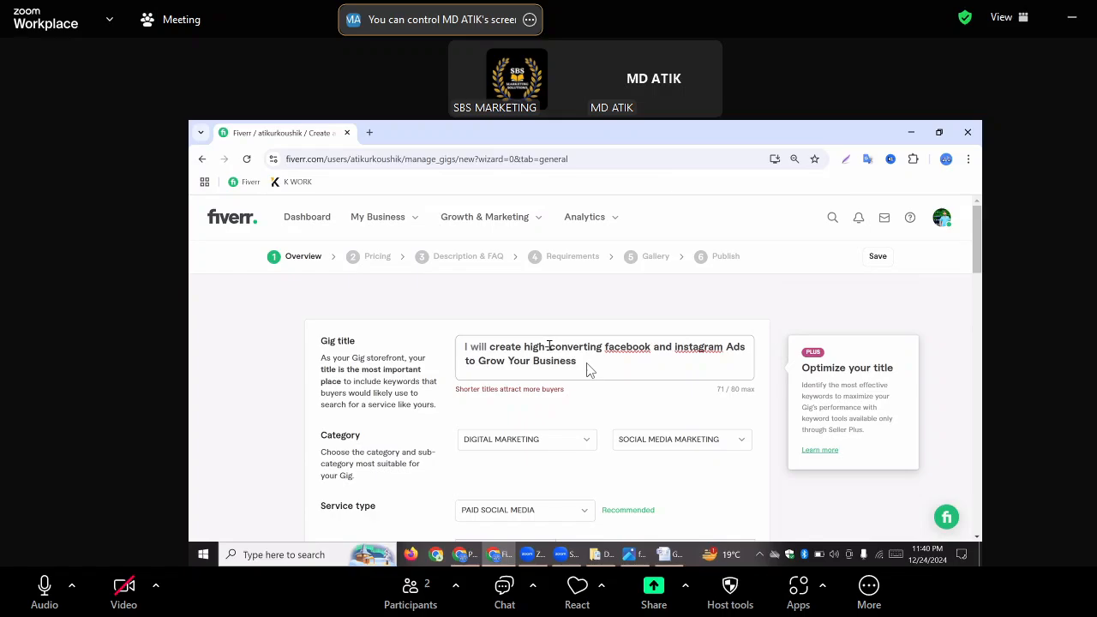
click(549, 346)
key(BackSpace)
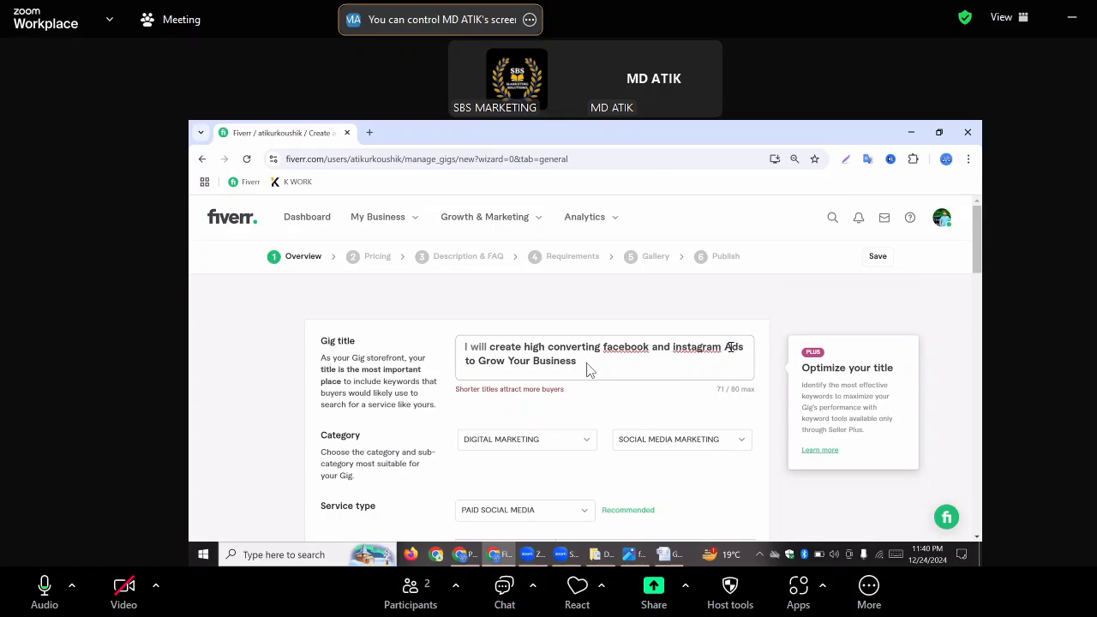
Lowercase the remaining words of the gig title so that it ends with "ads to grow your business"
click(730, 347)
key(BackSpace)
text(a)
click(485, 361)
key(BackSpace)
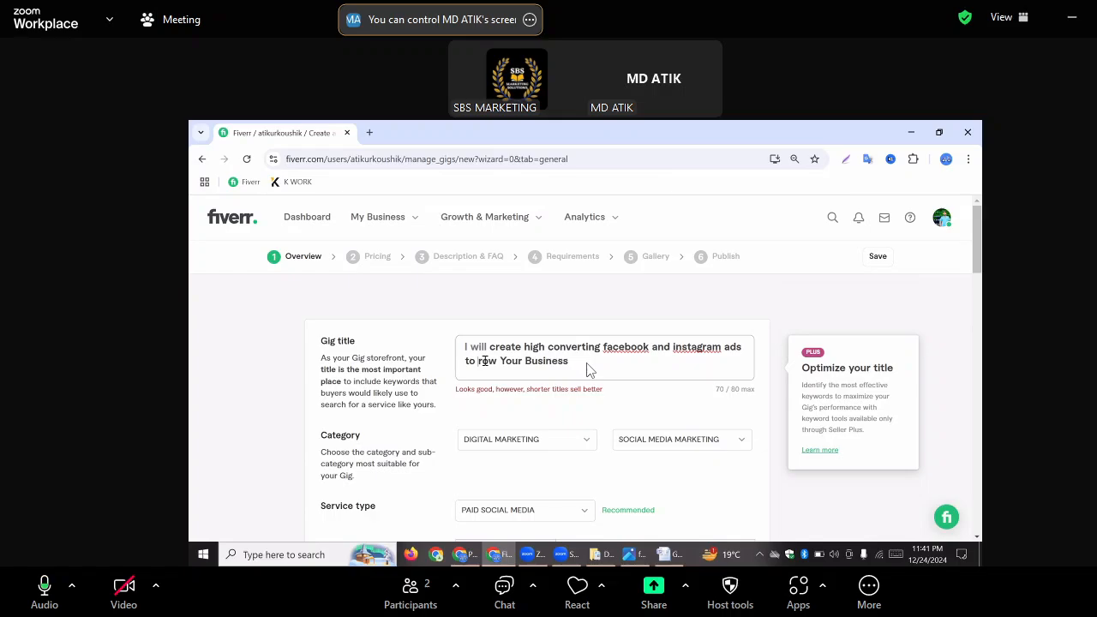
text(g)
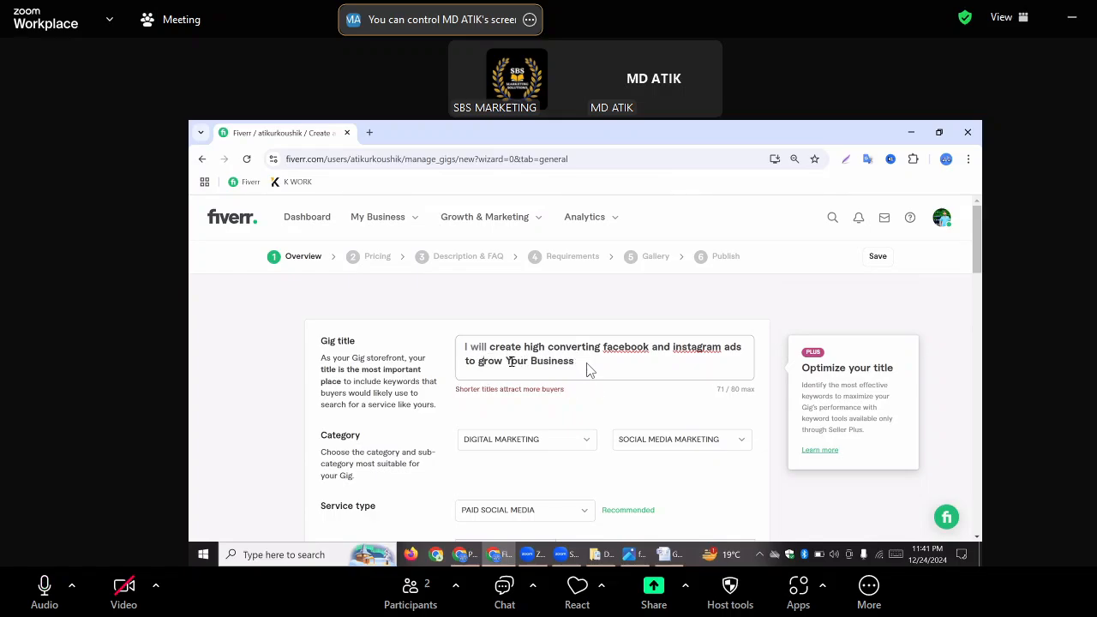
click(511, 361)
key(BackSpace)
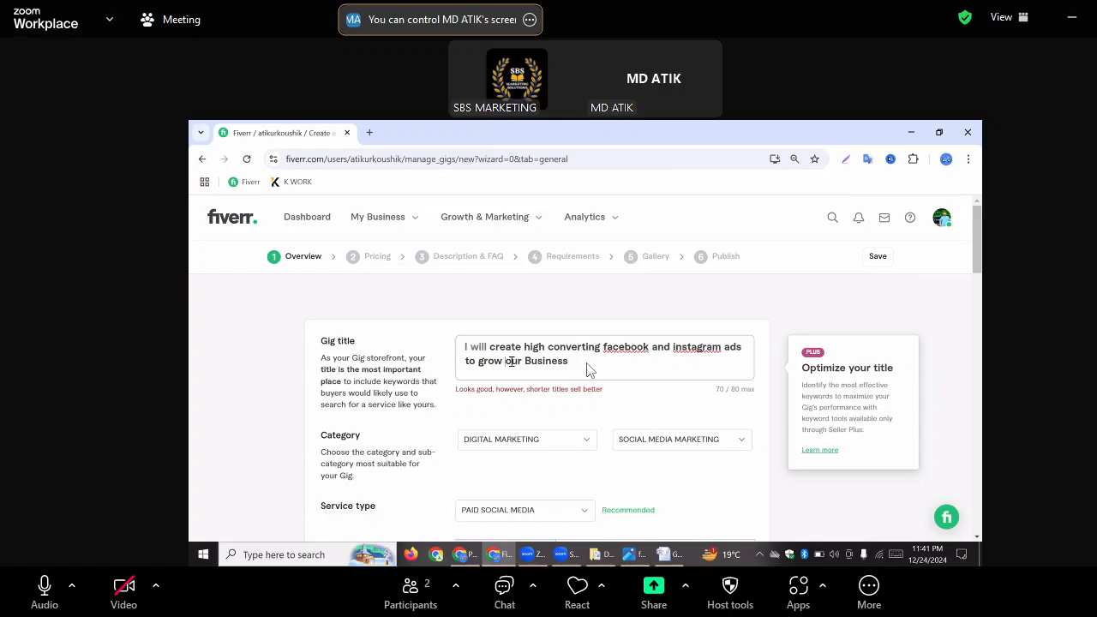
text(y)
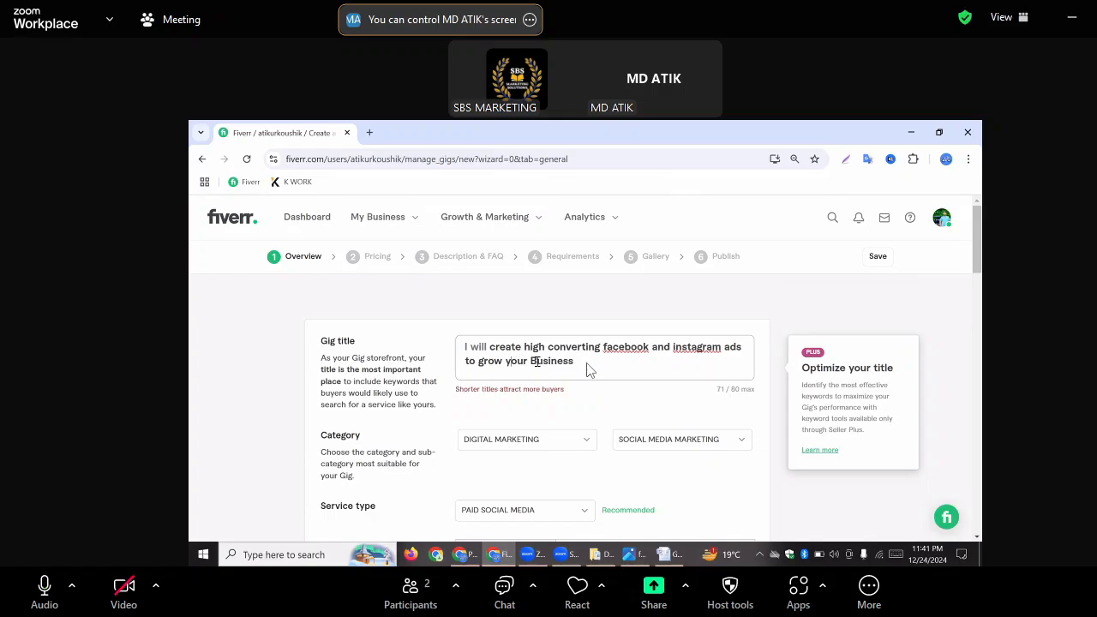
key(BackSpace)
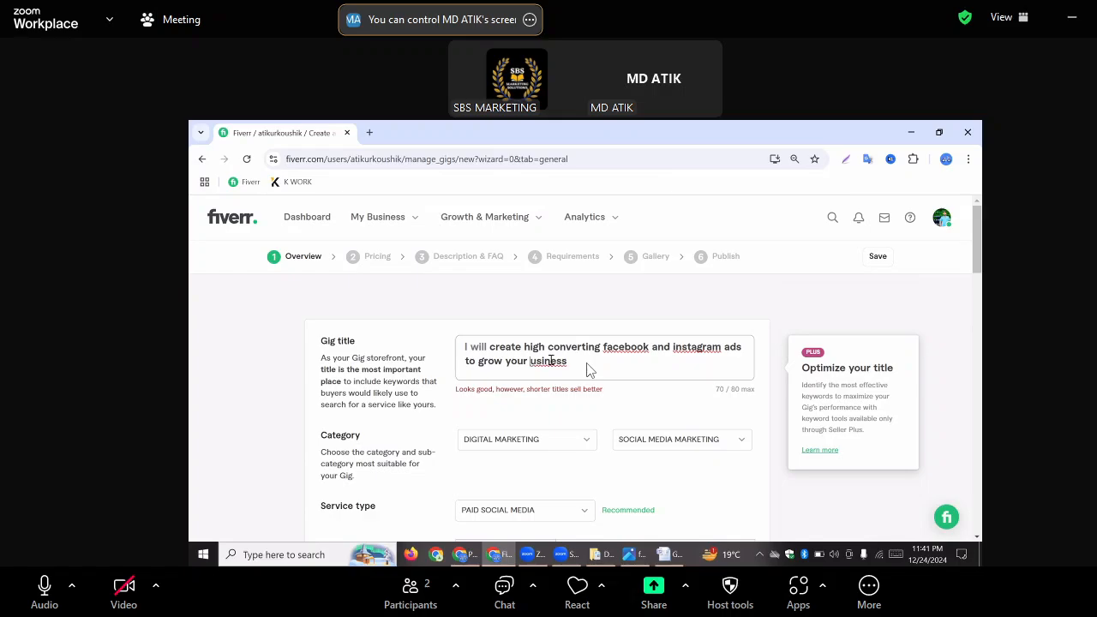
text(b)
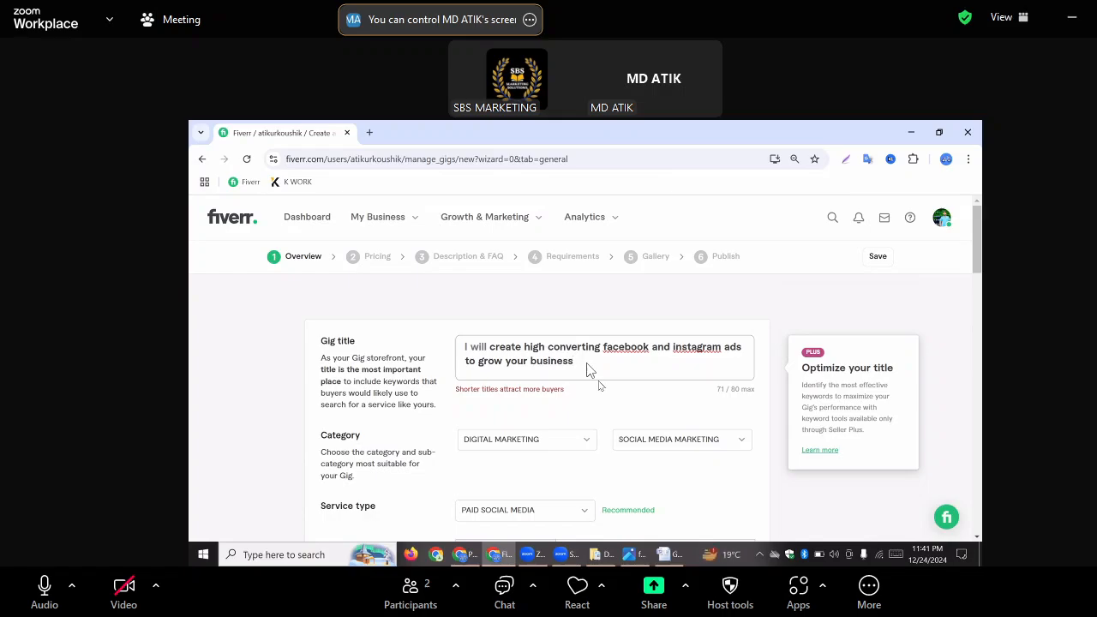
Save the gig overview with the corrected title and continue to the pricing section
scroll(589, 367, down, 5)
scroll(589, 370, down, 7)
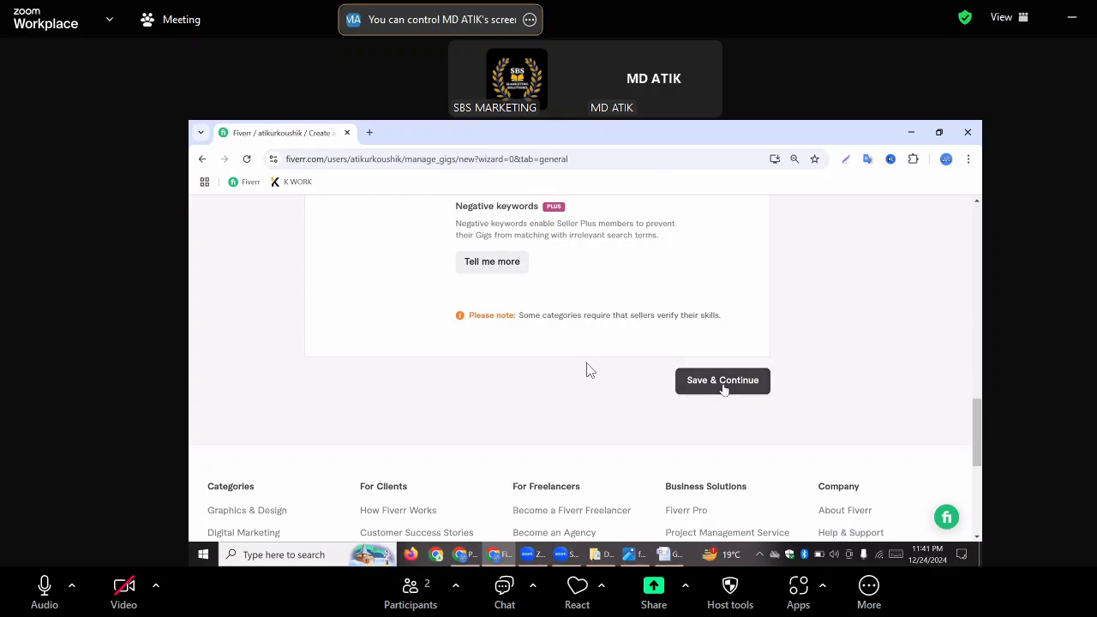
click(724, 388)
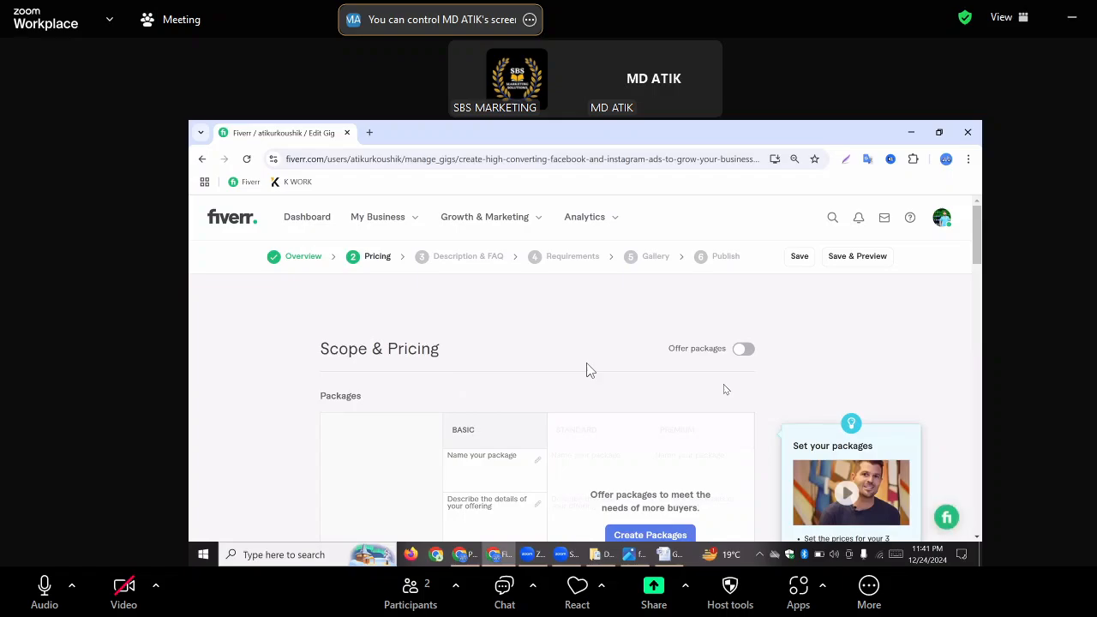
Enable the offer packages option in Scope & Pricing to provide Basic, Standard and Premium packages
scroll(588, 369, down, 3)
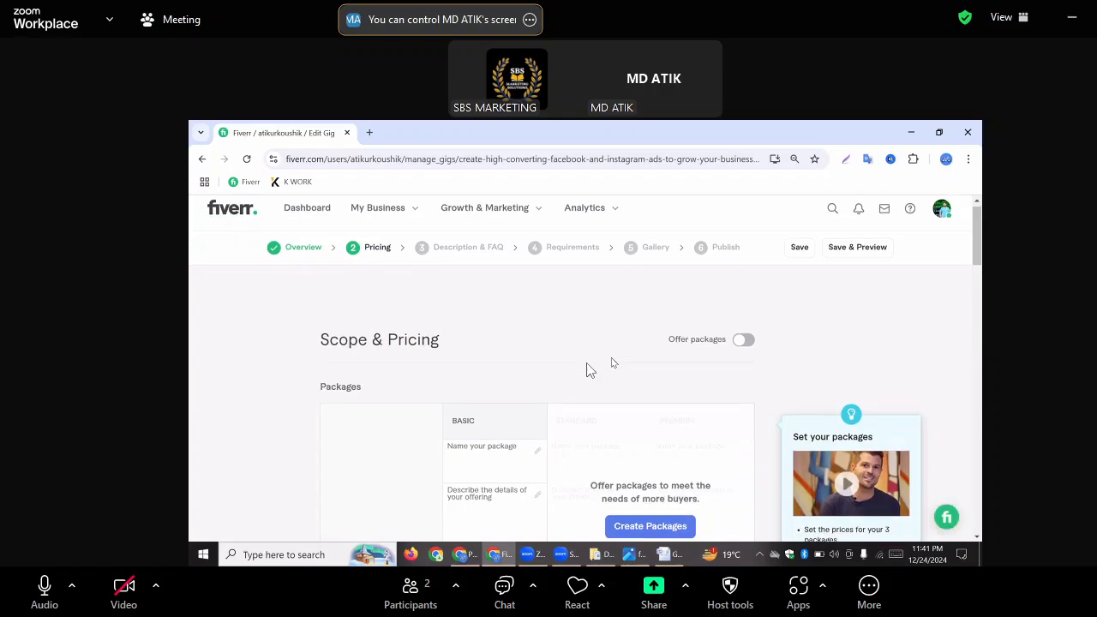
scroll(611, 360, down, 1)
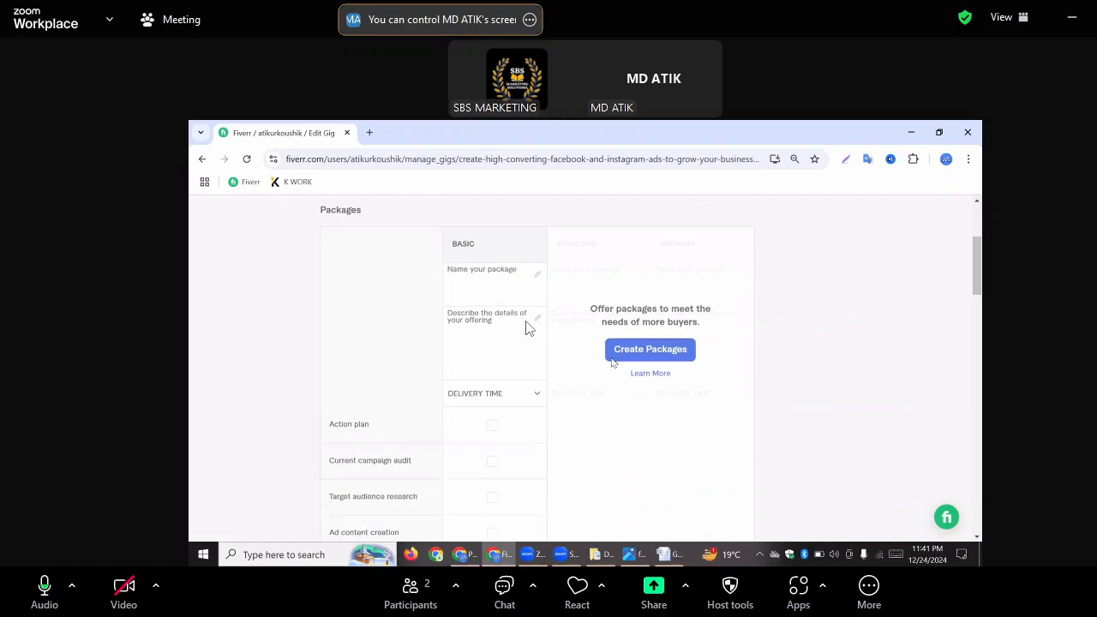
scroll(611, 360, up, 1)
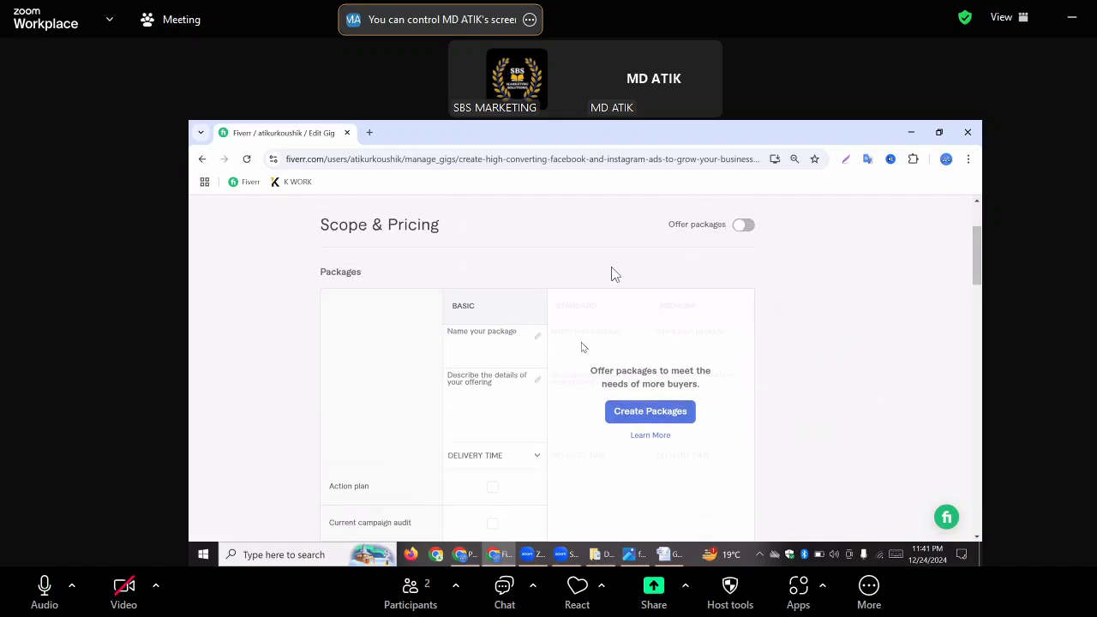
click(738, 227)
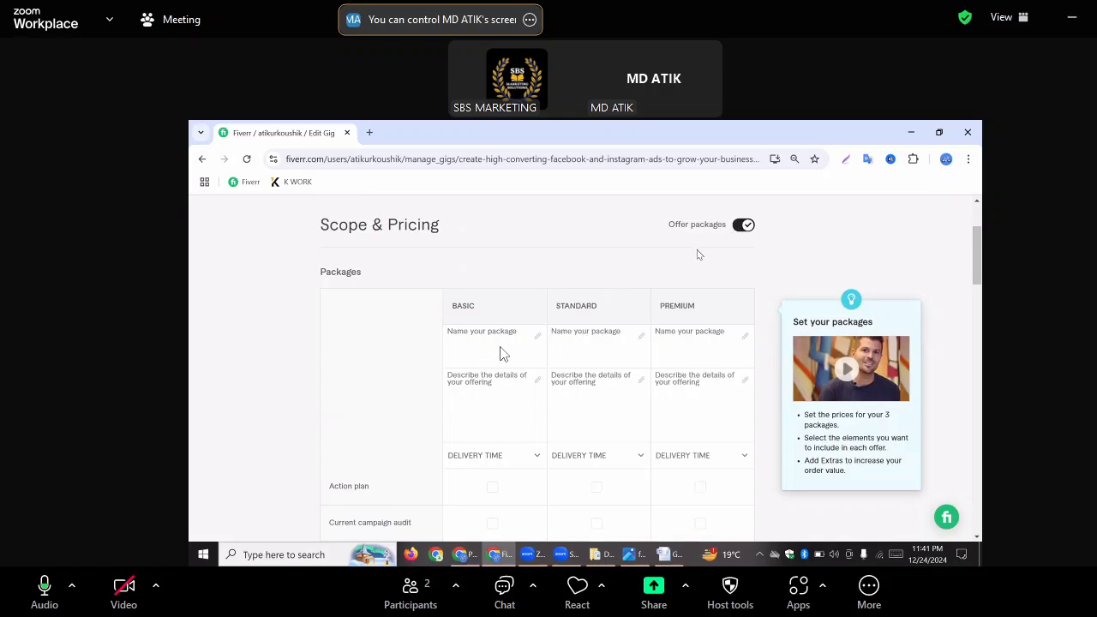
Try to copy the BRONZE heading with its price from the Word package table into the Basic package name on Fiverr
click(480, 340)
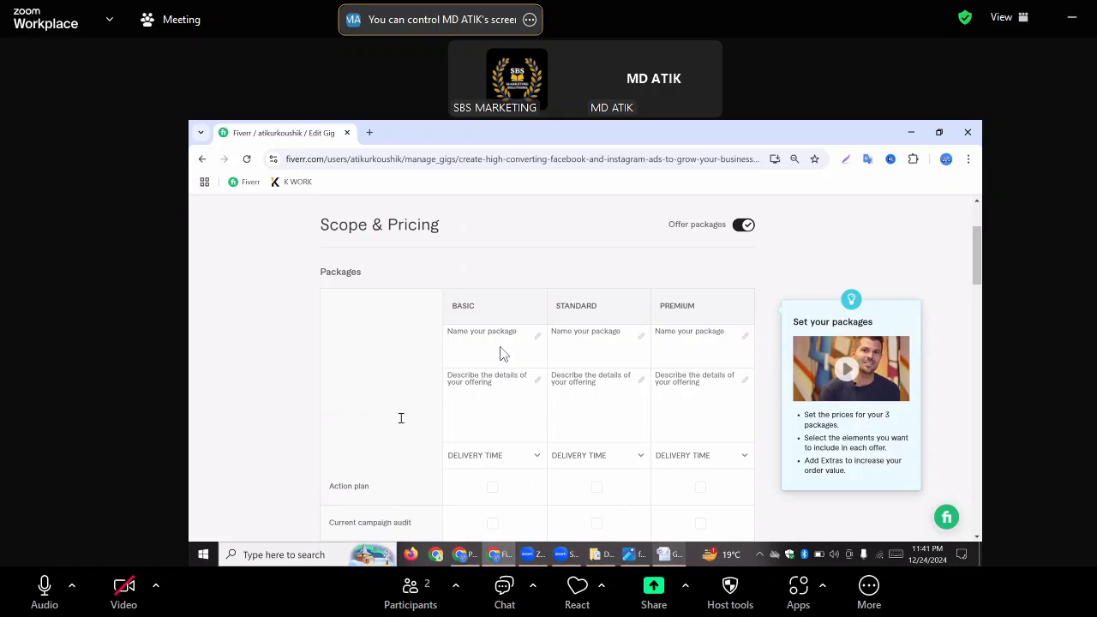
key(alt+Tab)
scroll(503, 353, down, 6)
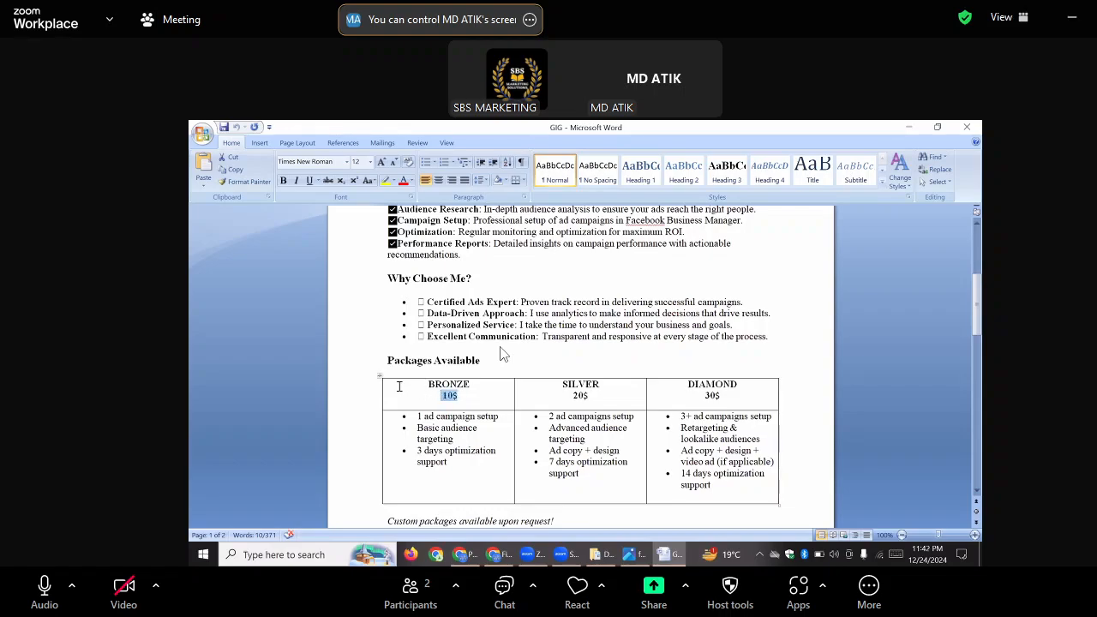
double_click(447, 385)
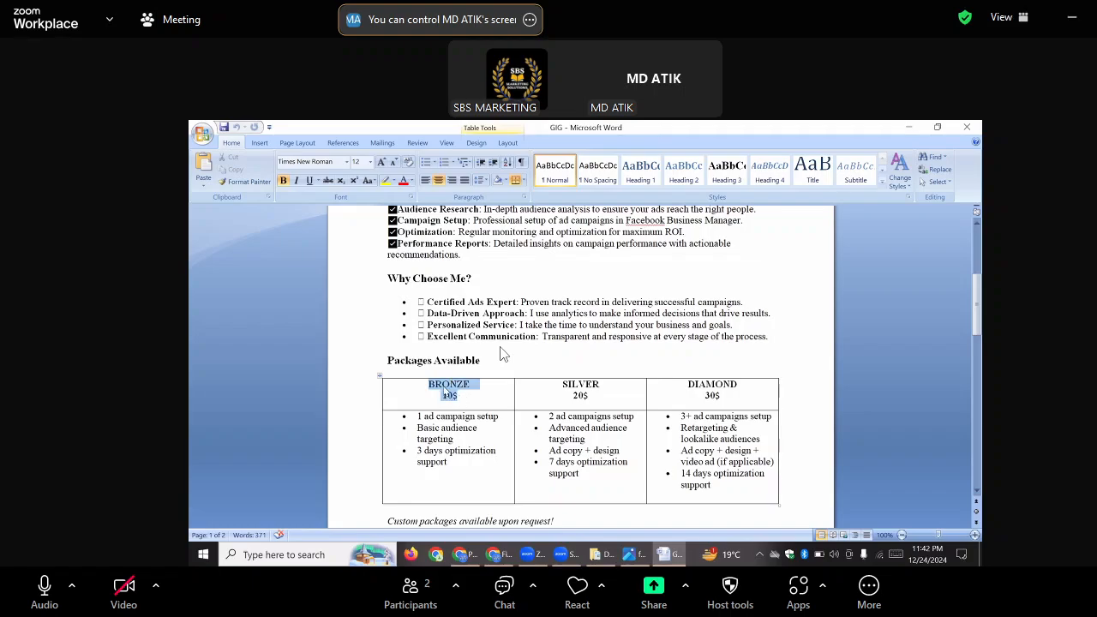
right_click(459, 388)
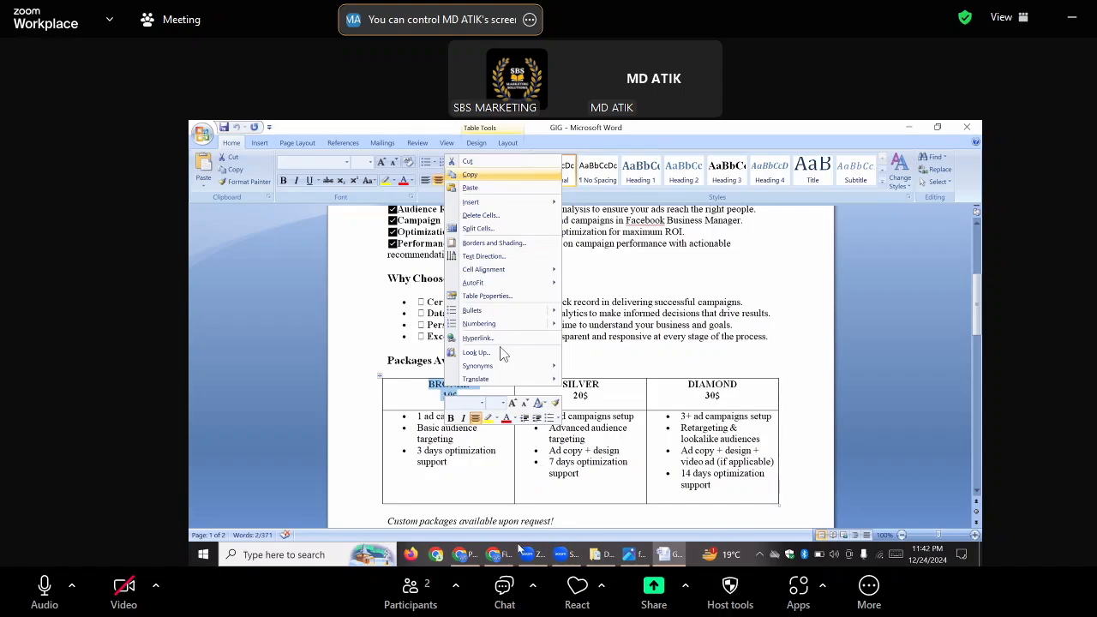
click(495, 555)
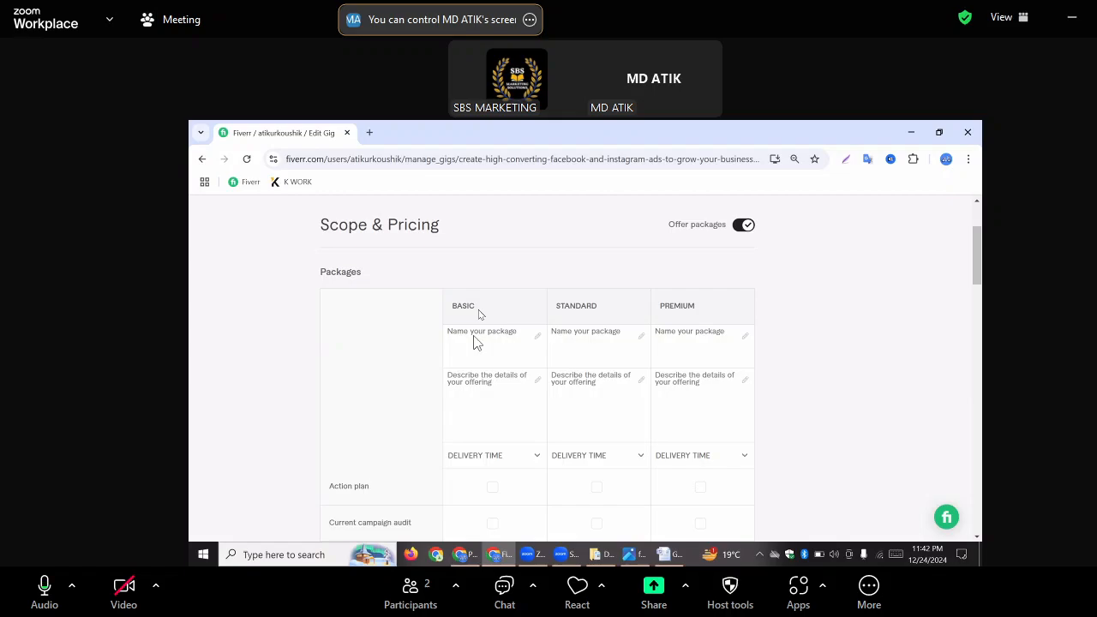
click(462, 337)
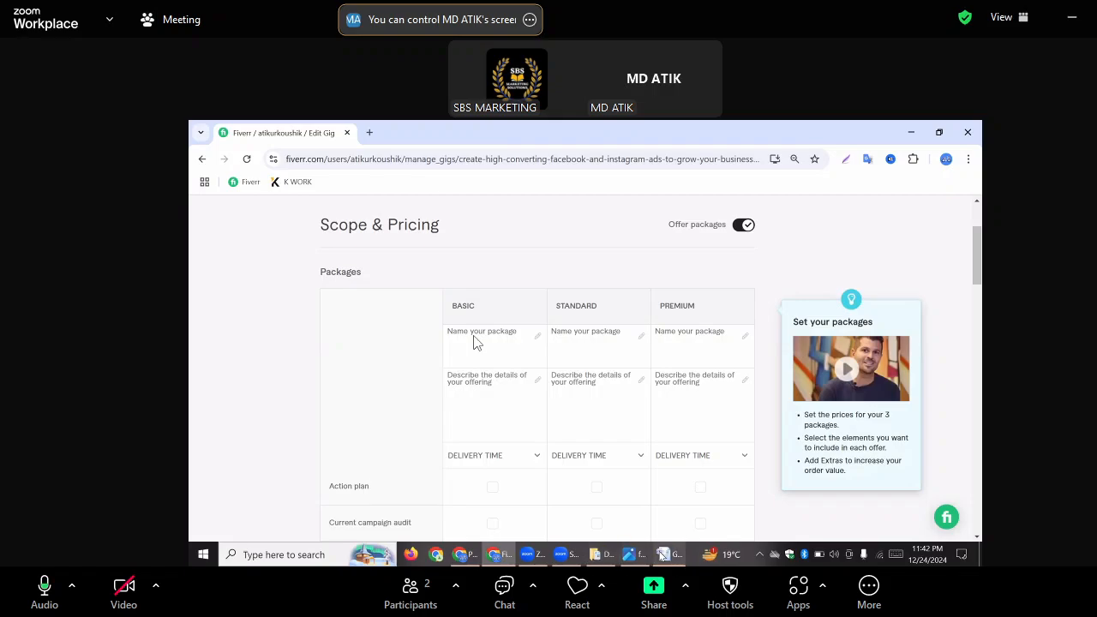
Delete the 10$ price beneath the BRONZE heading in the Word document's package table
mouse_move(663, 555)
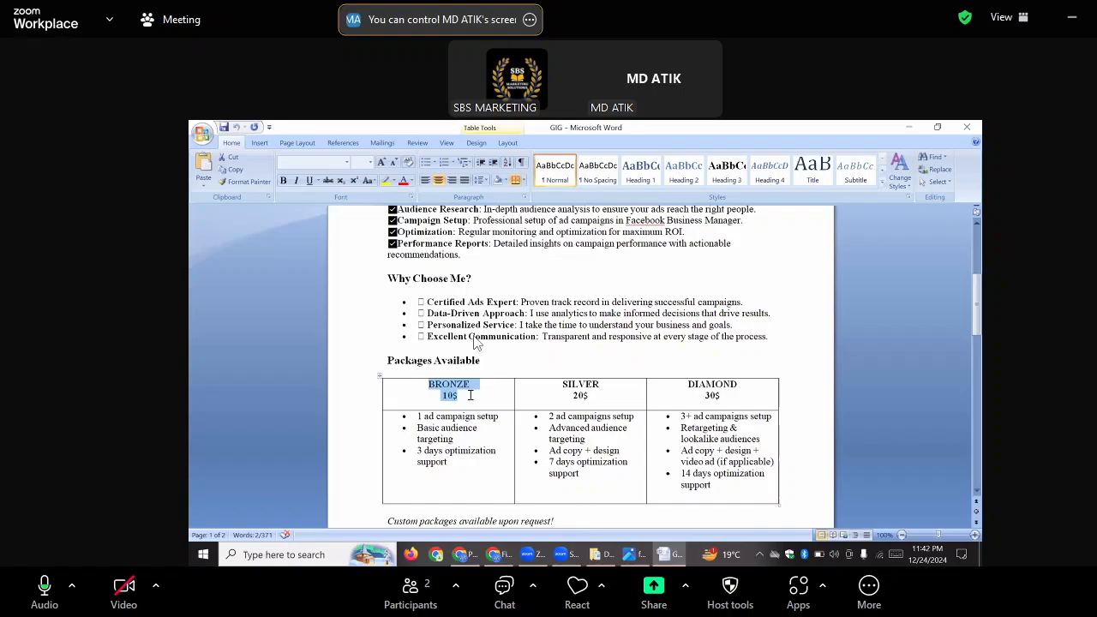
click(470, 395)
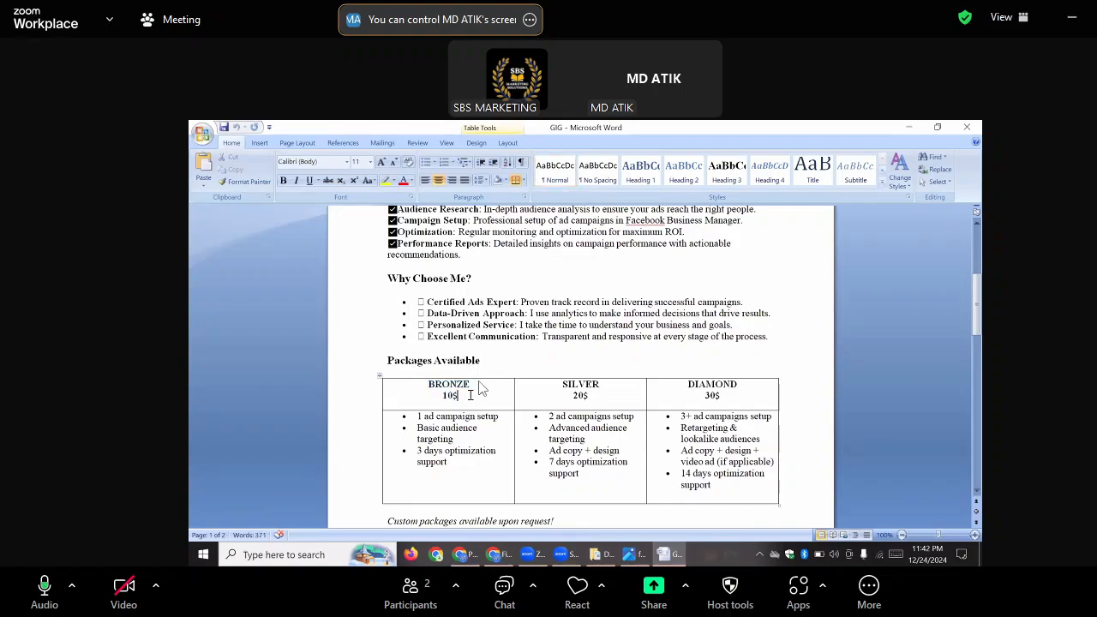
key(BackSpace)
key(BackSpace)
key(BackSpace)
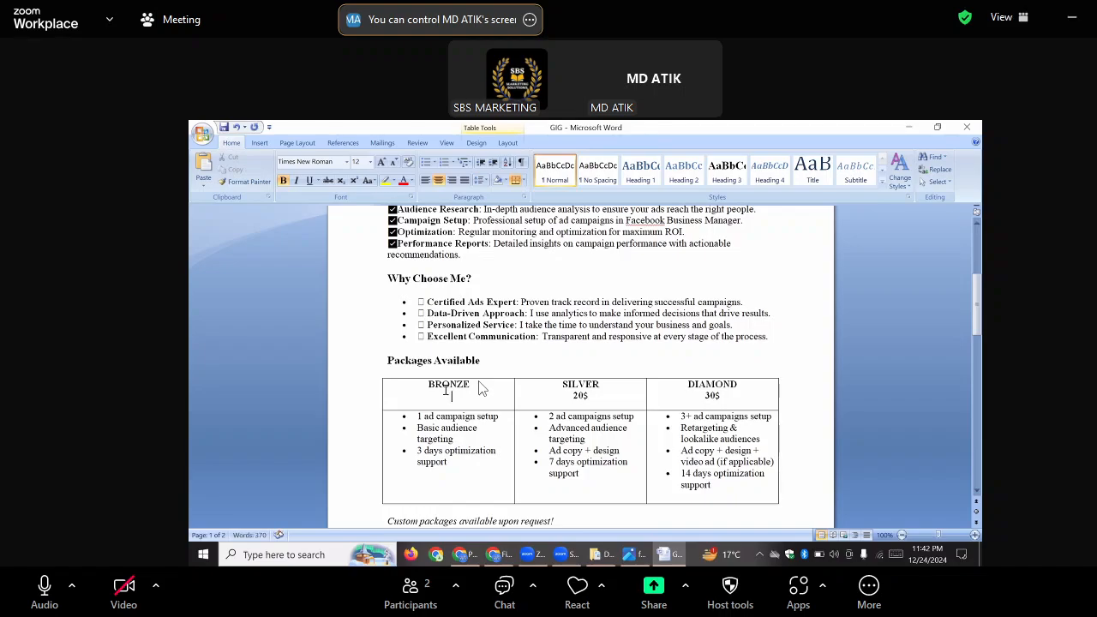
Copy the BRONZE heading from the Word table and paste it as the Basic package name on Fiverr
click(429, 386)
text(1)
double_click(480, 388)
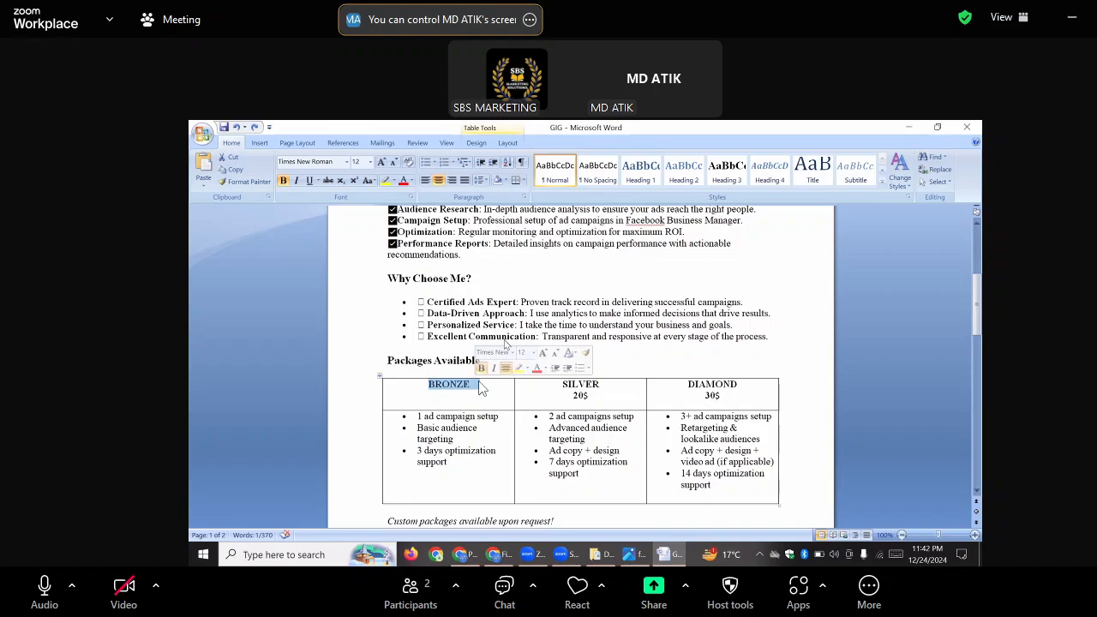
right_click(480, 388)
click(486, 176)
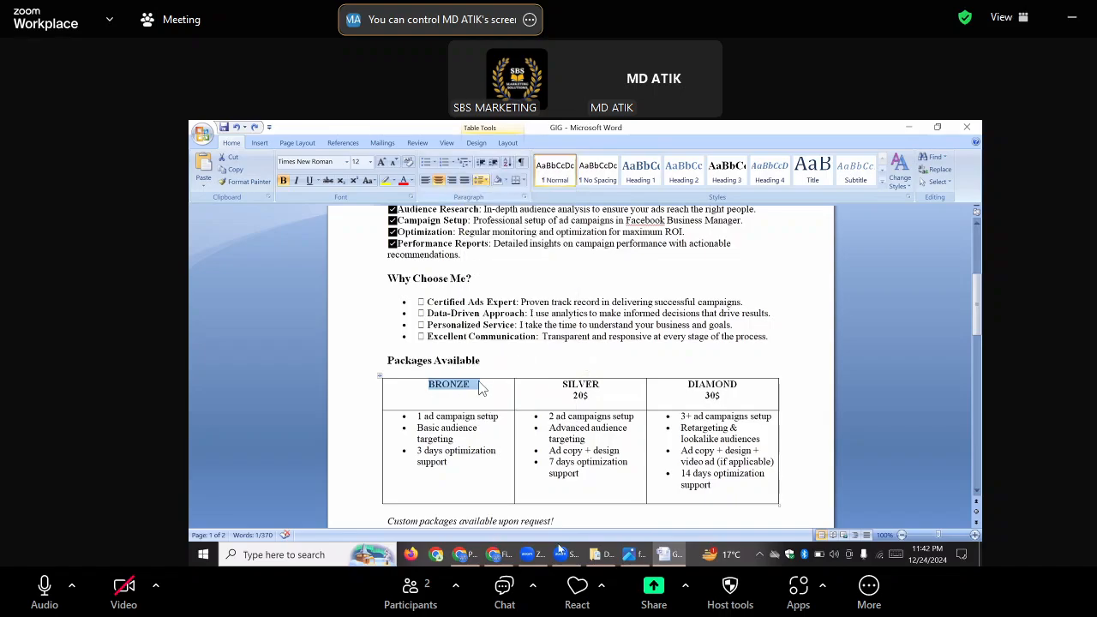
click(499, 554)
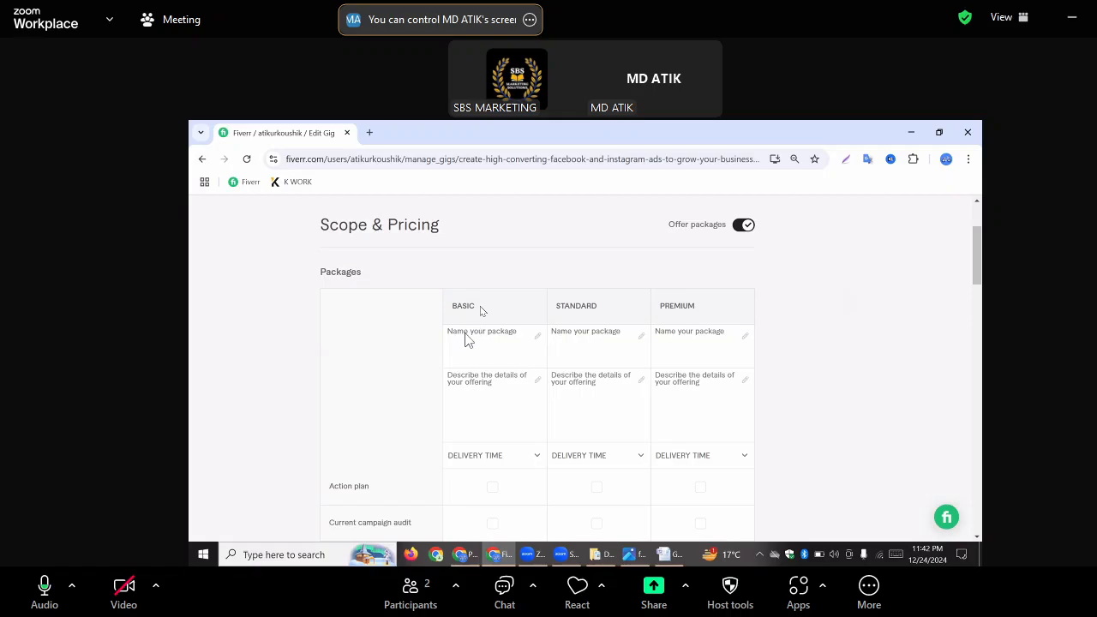
click(471, 341)
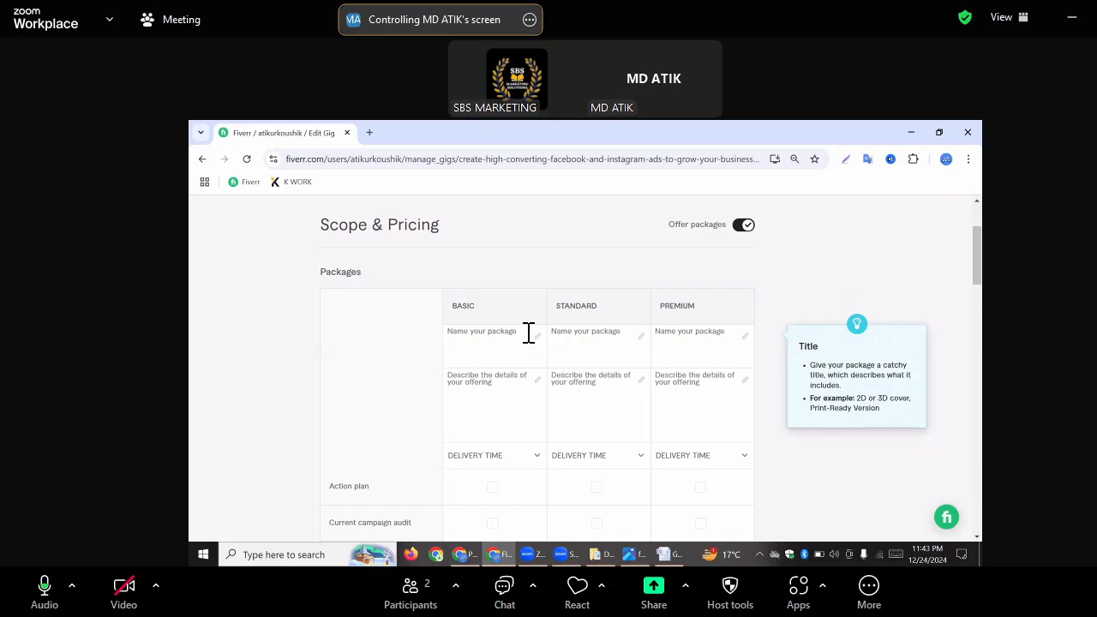
right_click(466, 337)
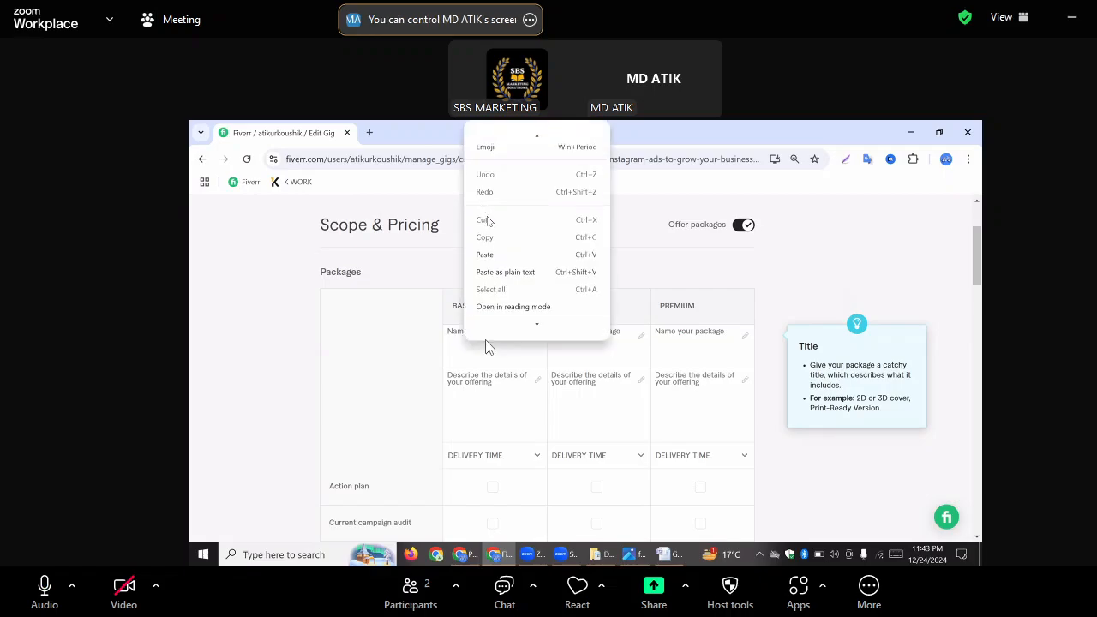
click(486, 254)
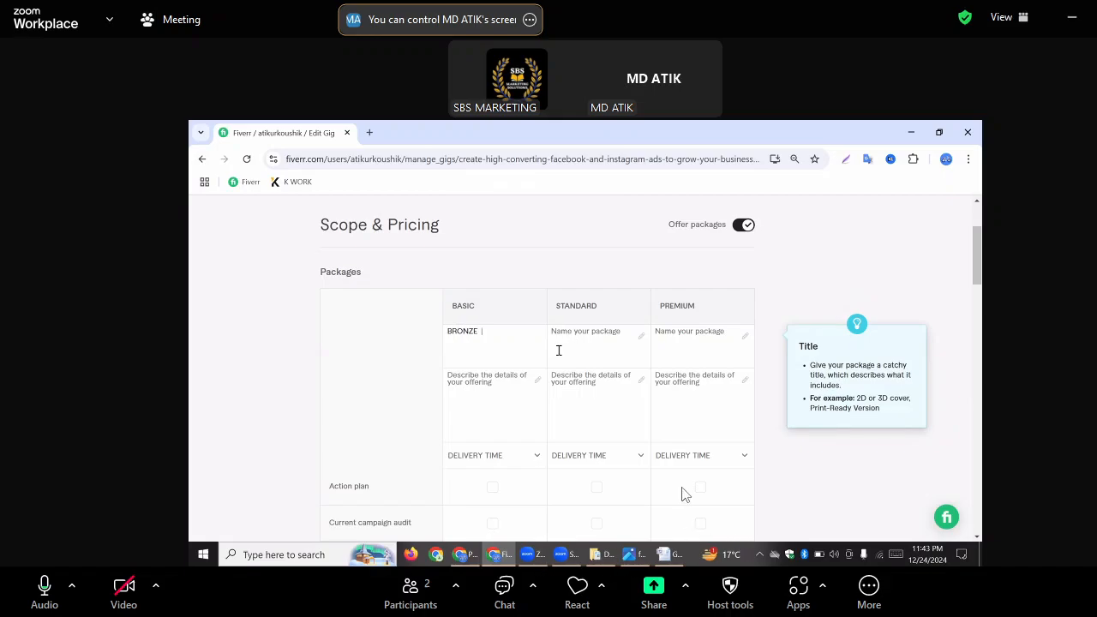
Copy the SILVER heading from the Word table and enter it as the Standard package name on Fiverr
click(663, 555)
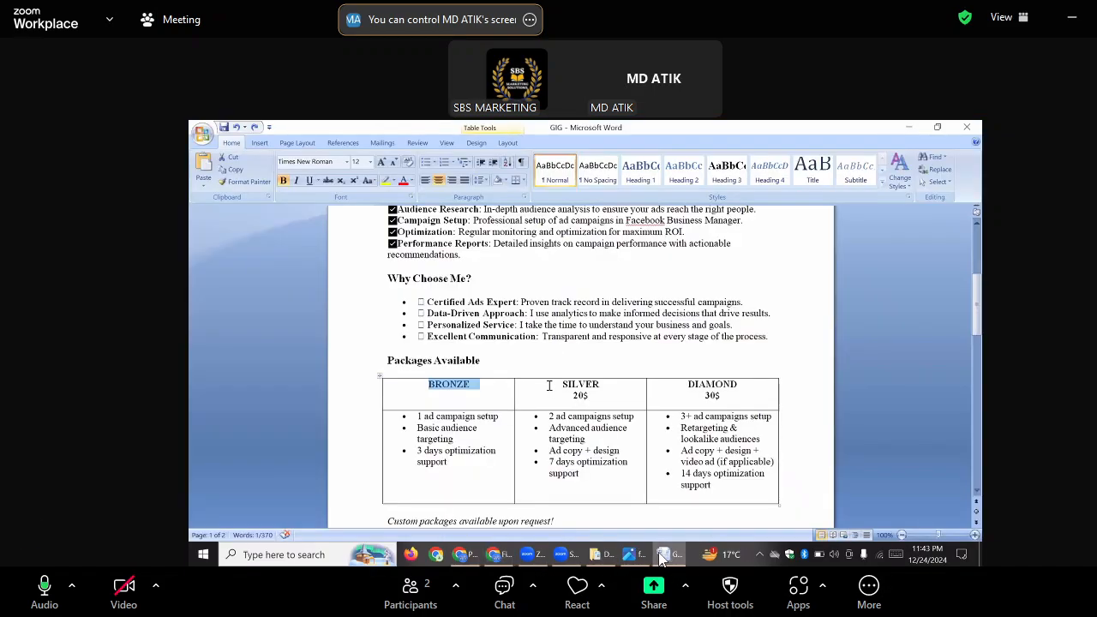
drag(563, 385, 606, 390)
right_click(596, 389)
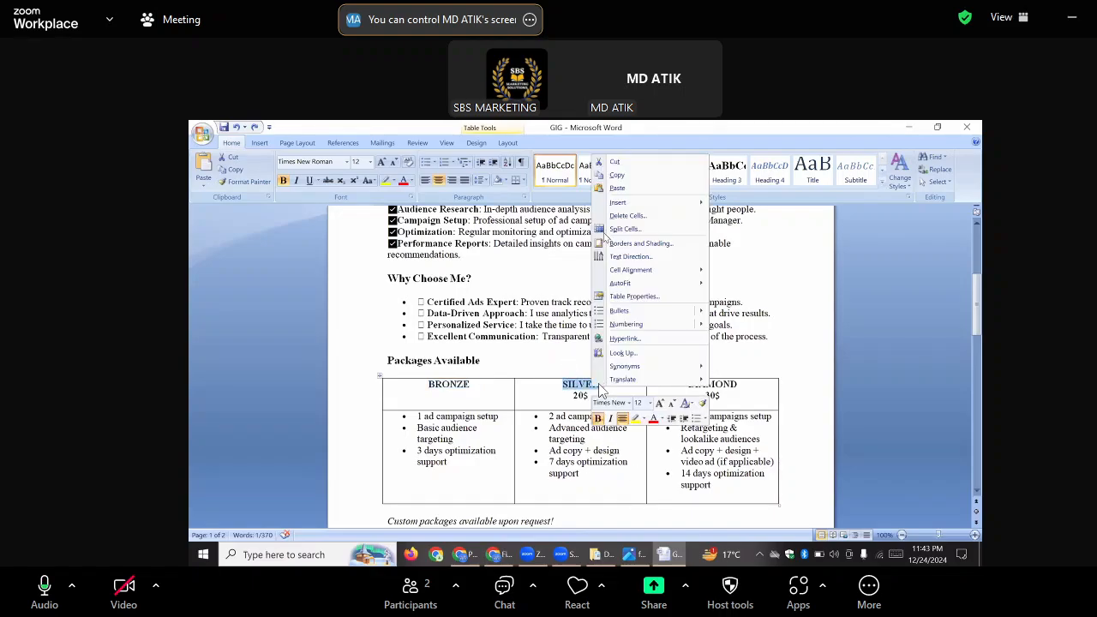
click(619, 175)
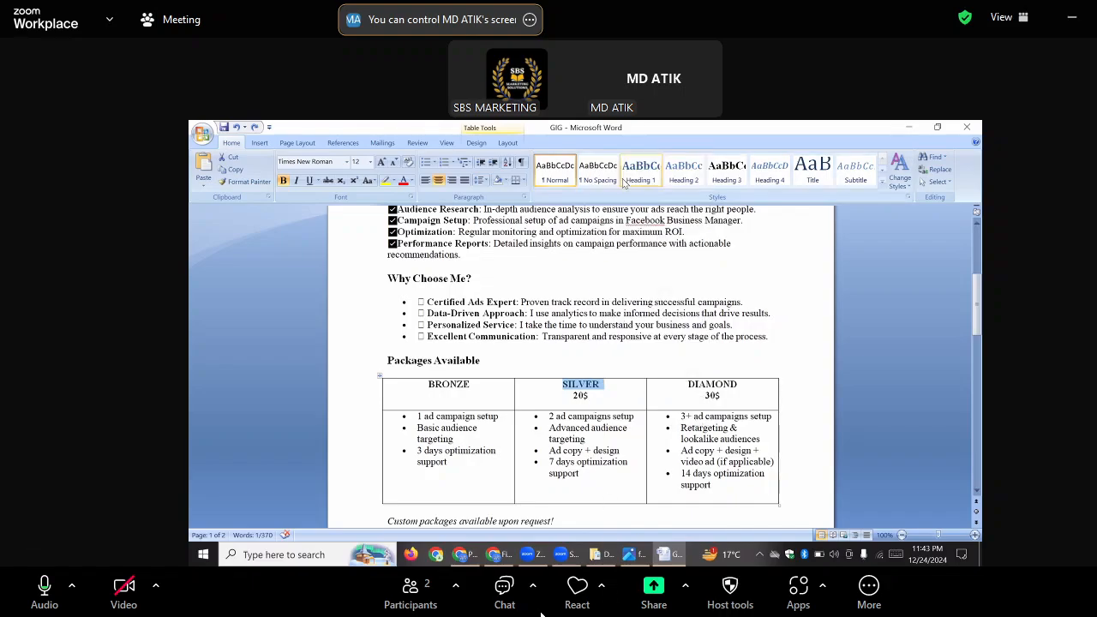
click(495, 555)
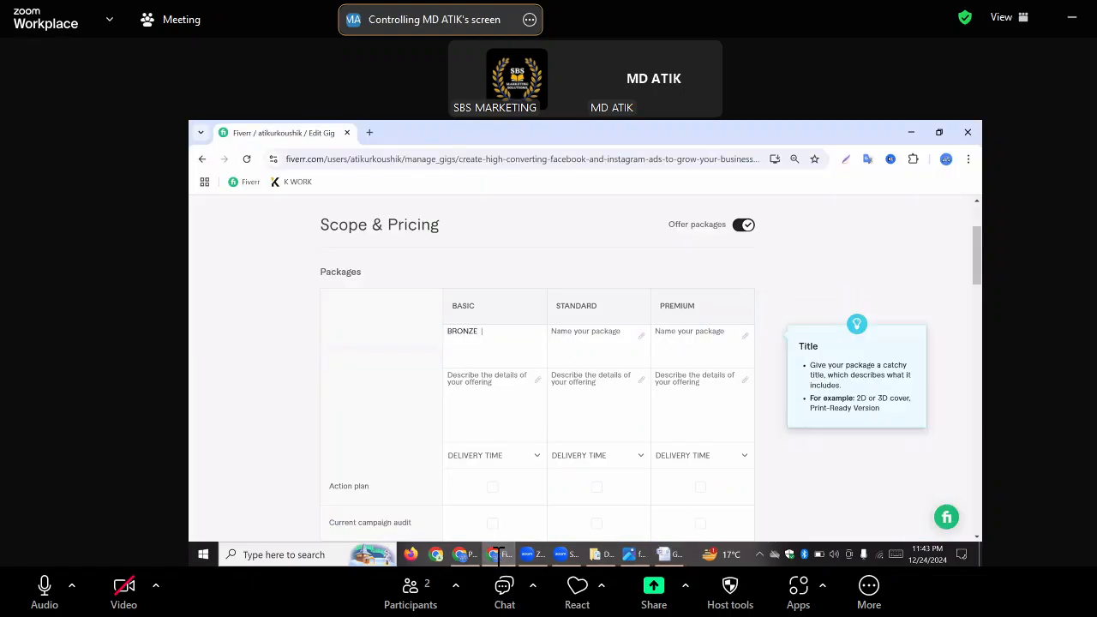
click(583, 337)
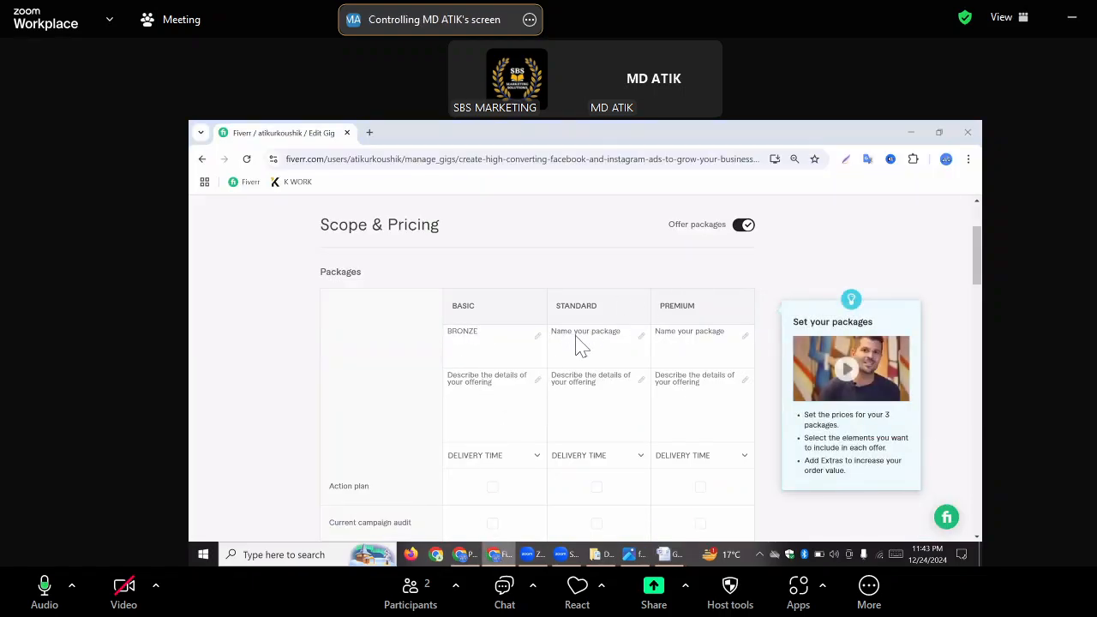
right_click(592, 339)
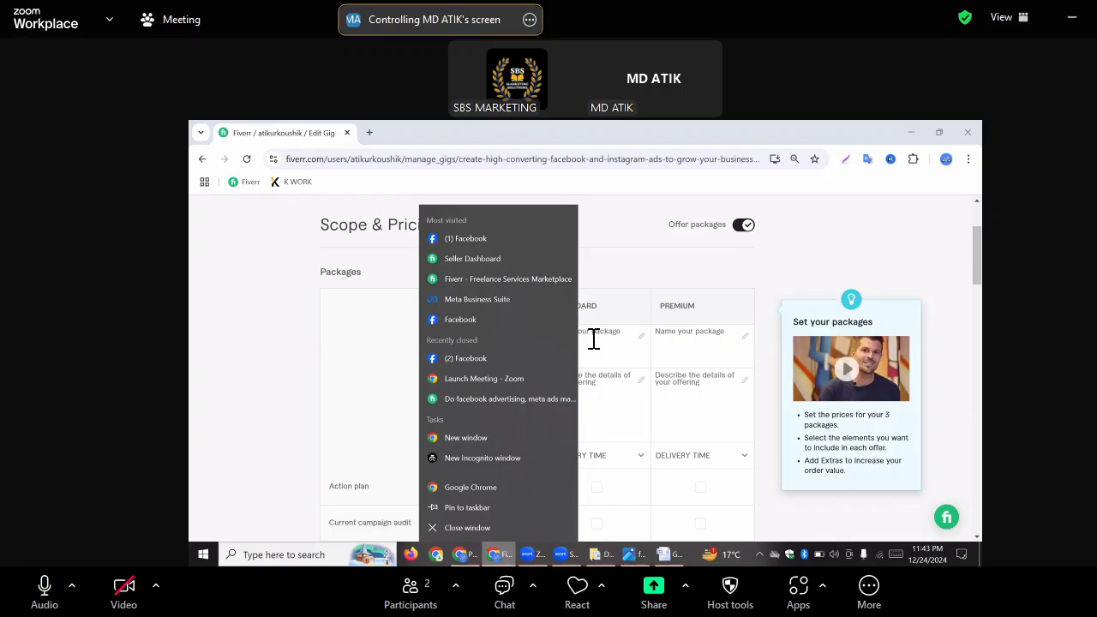
click(598, 337)
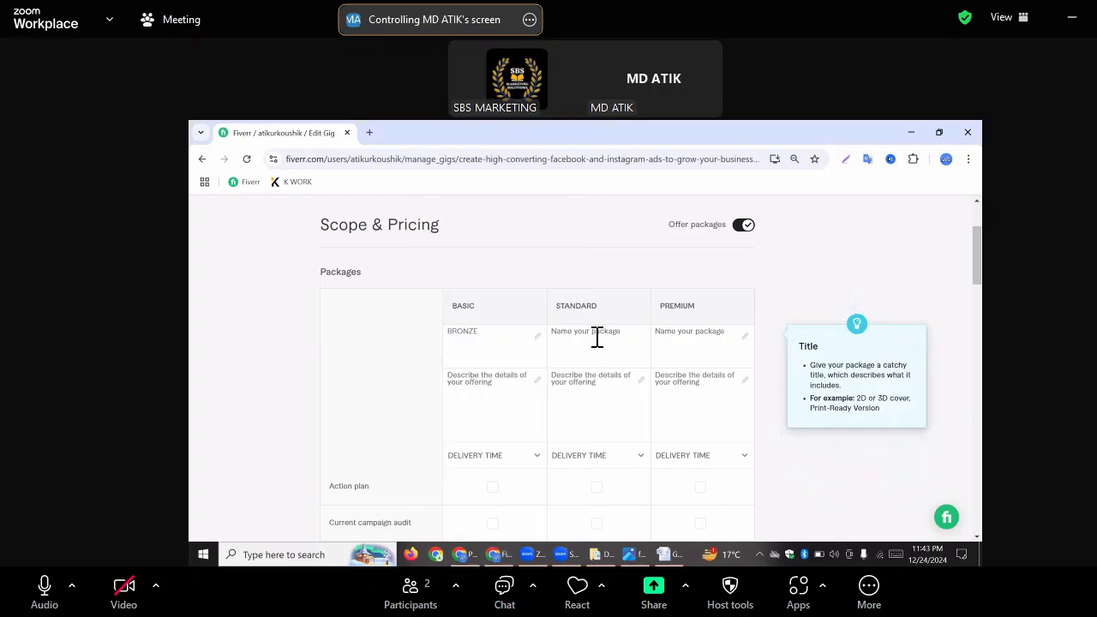
right_click(597, 337)
click(580, 335)
text(SILVER)
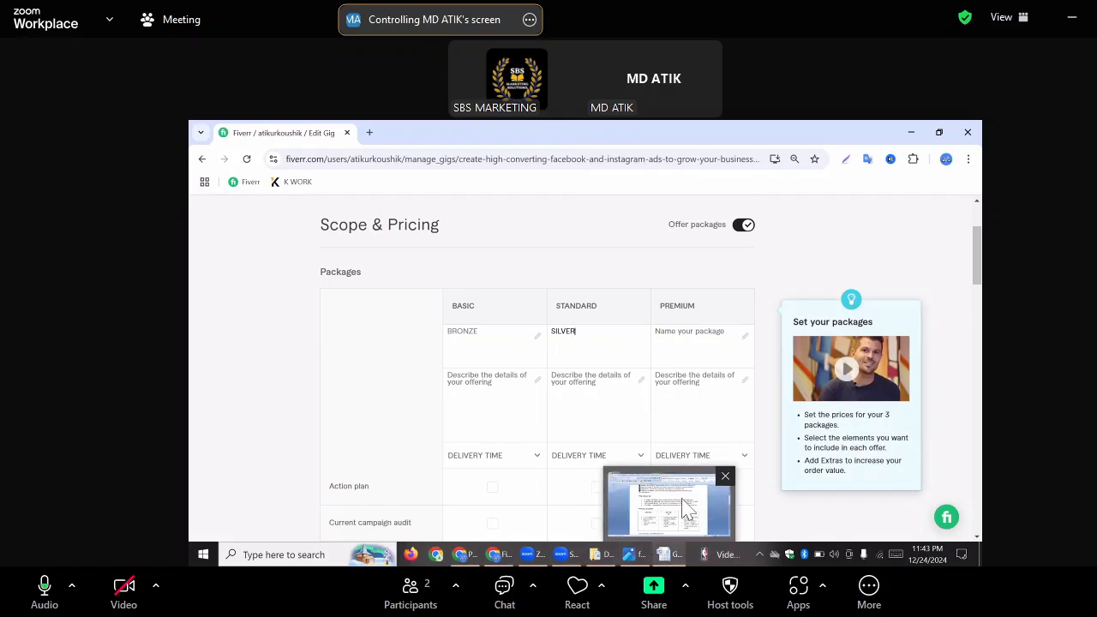
Copy the DIAMOND heading from the Word table and paste it as the Premium package name on Fiverr
click(688, 507)
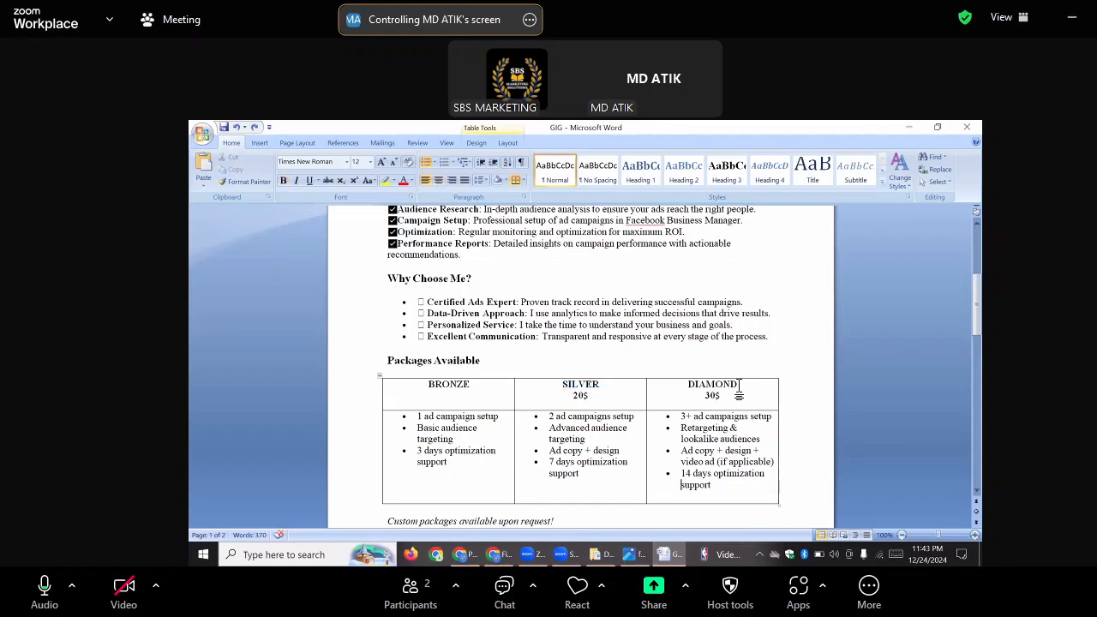
drag(737, 384, 687, 382)
click(495, 555)
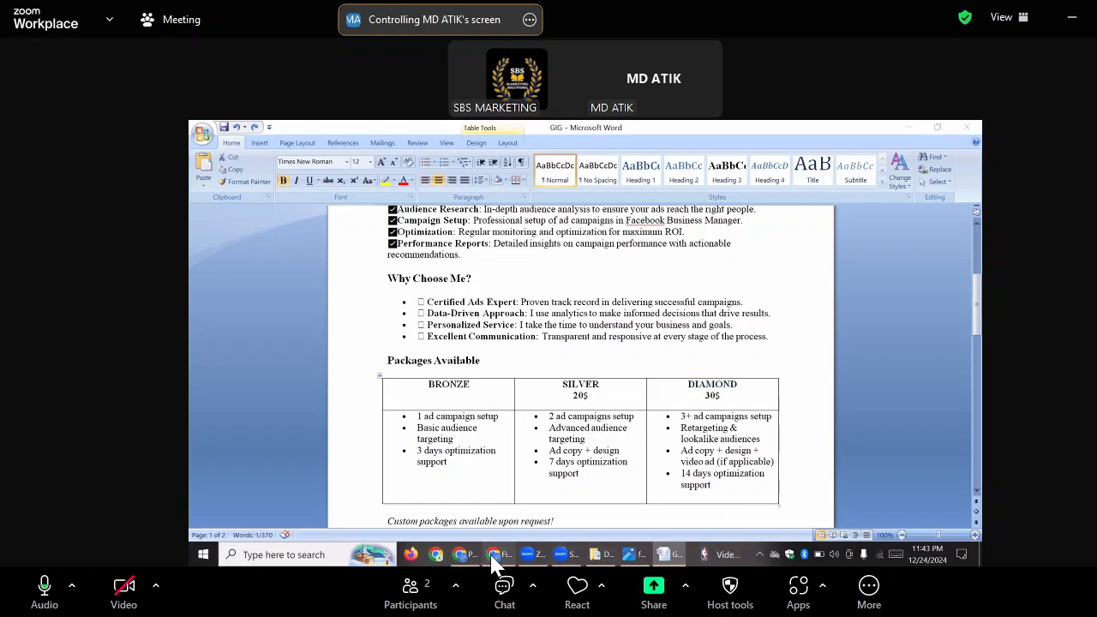
click(678, 346)
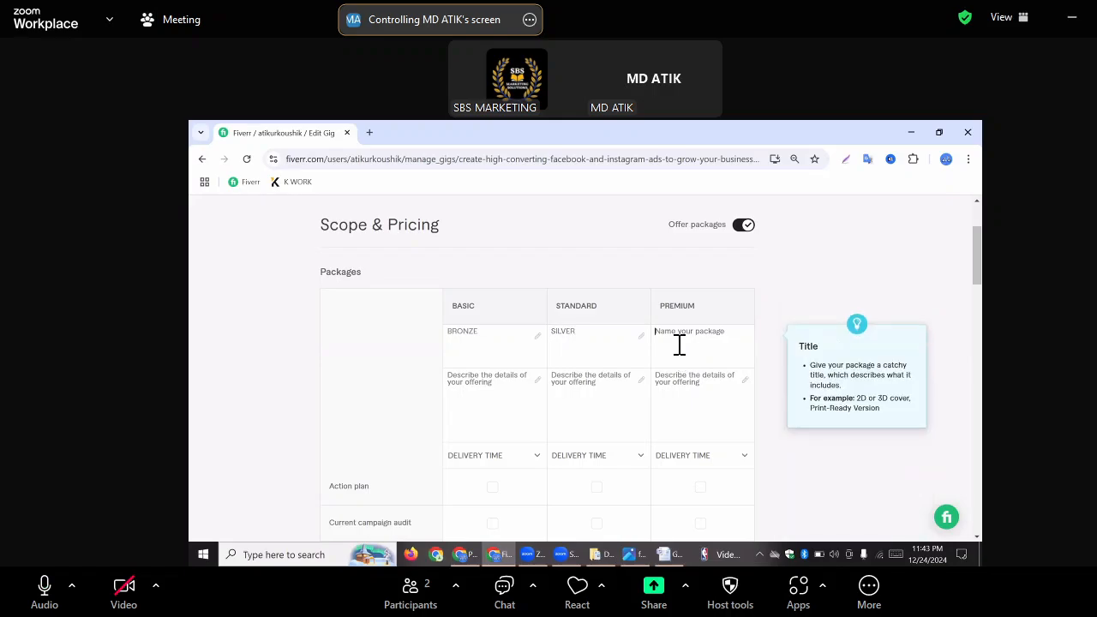
key(ctrl+v)
Fill the Basic package description on Fiverr with the three BRONZE bullet points copied from the Word table, from "1 ad campaign setup" to "3 days optimization support"
click(470, 385)
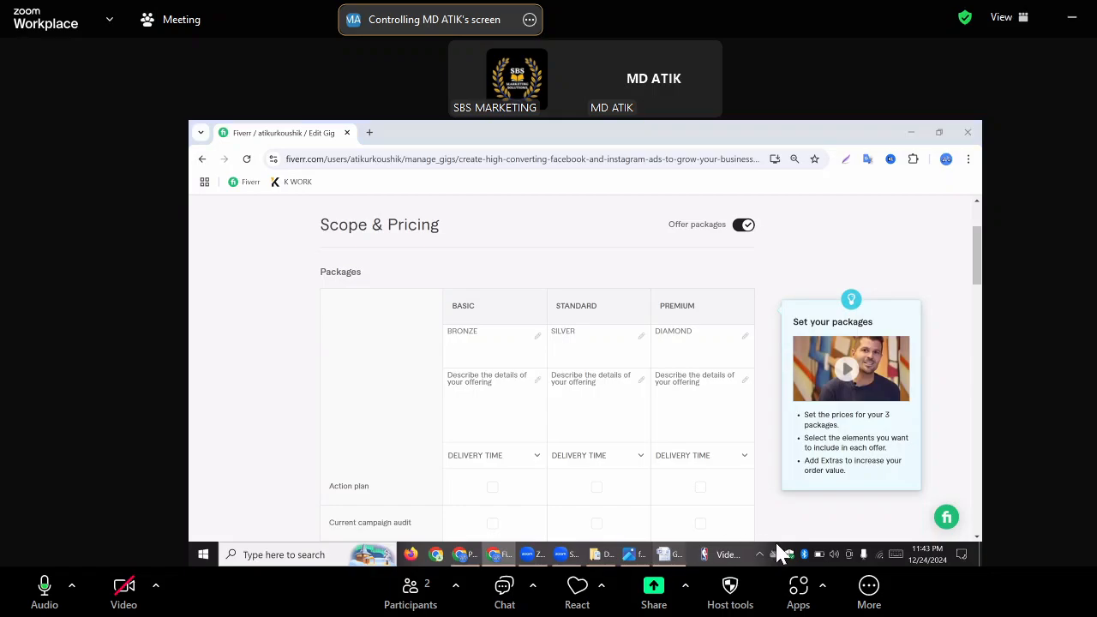
click(673, 555)
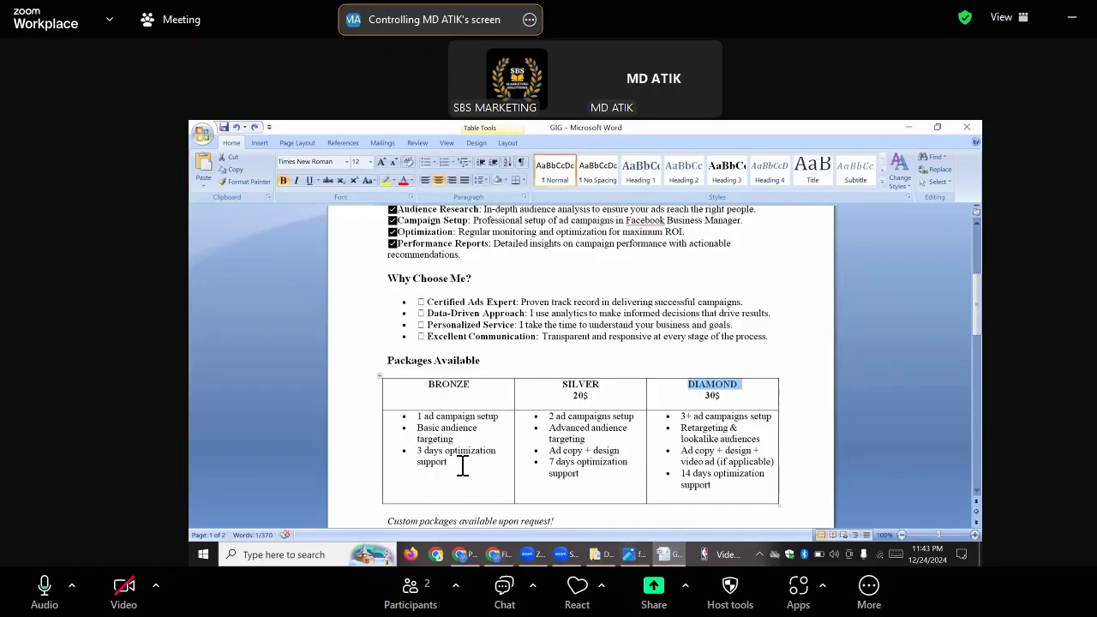
drag(460, 465, 393, 420)
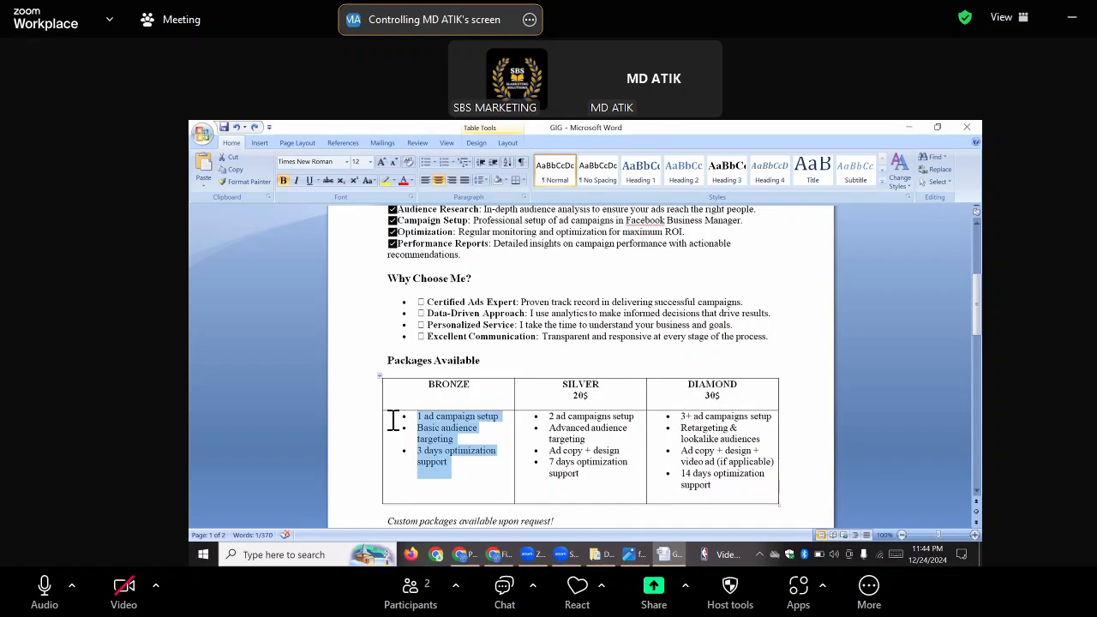
click(500, 557)
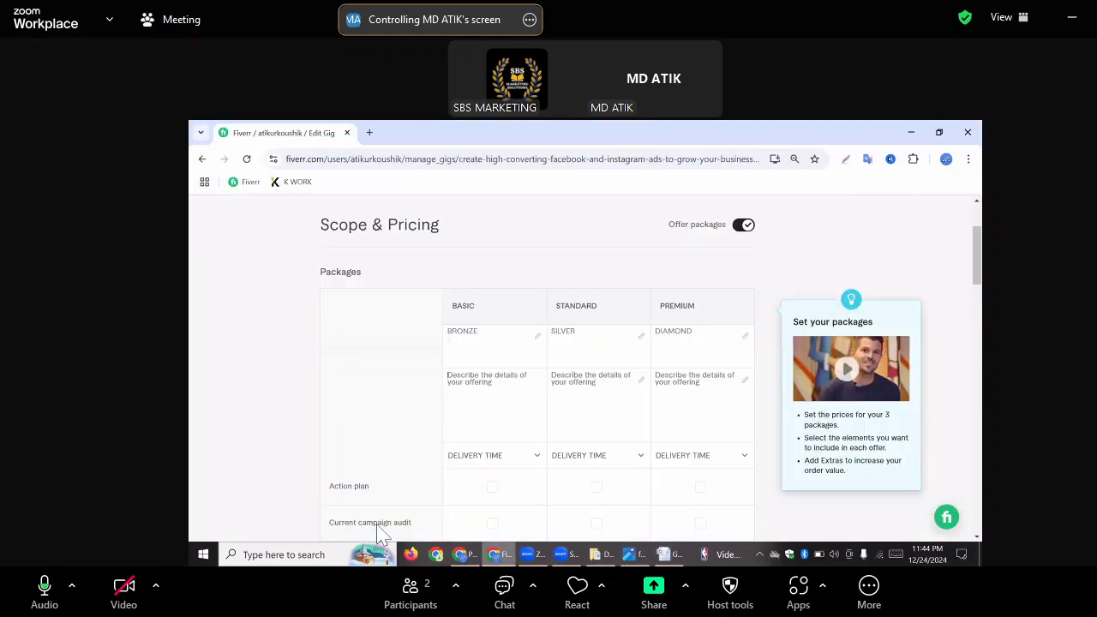
click(479, 377)
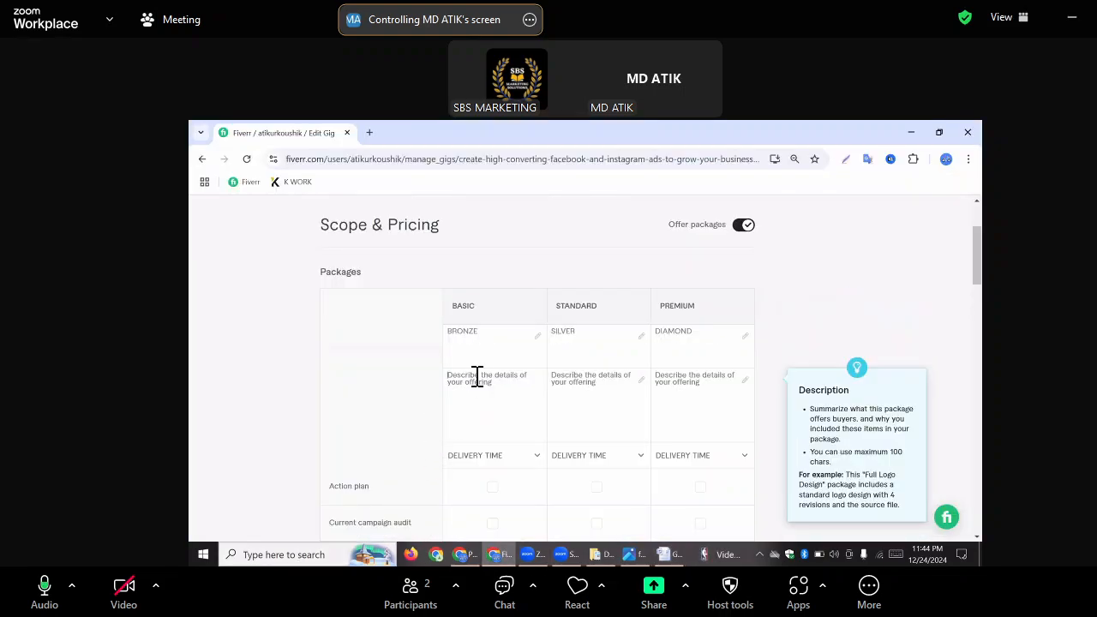
key(ctrl+v)
Fill the Standard package description on Fiverr with the four SILVER bullets copied from Word, from "2 ad campaigns setup" to "7 days optimization support"
click(672, 561)
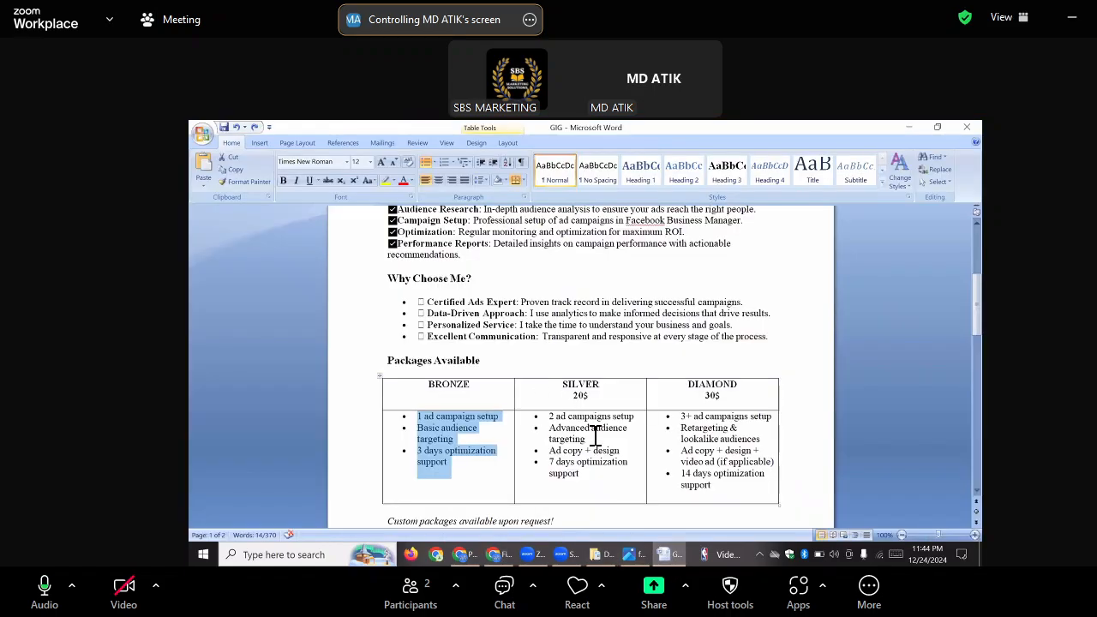
drag(597, 473, 526, 415)
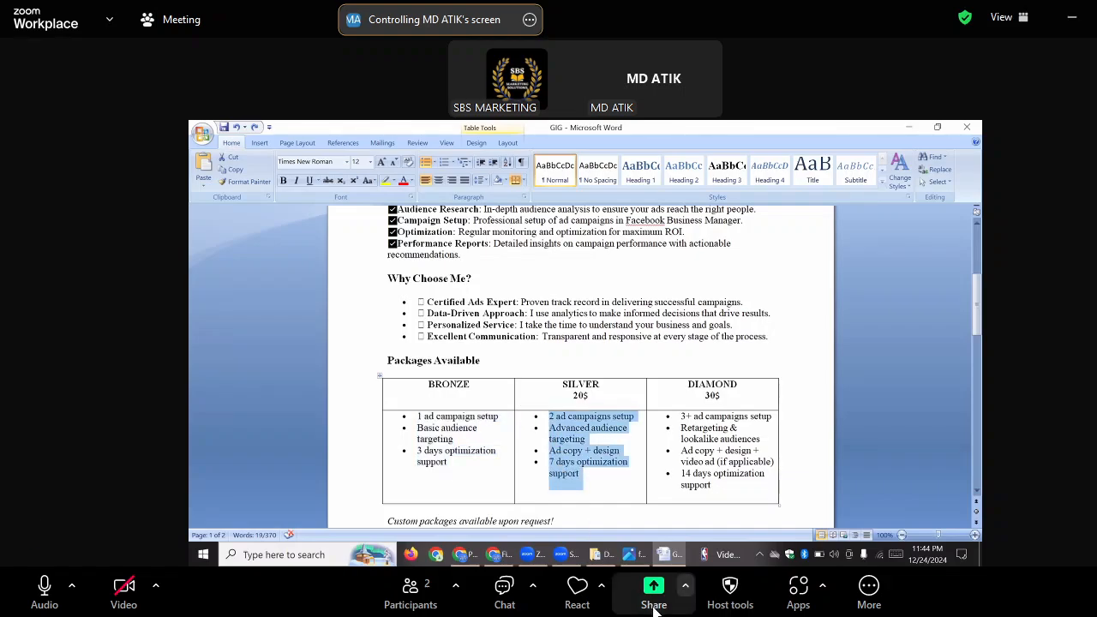
click(498, 558)
click(582, 385)
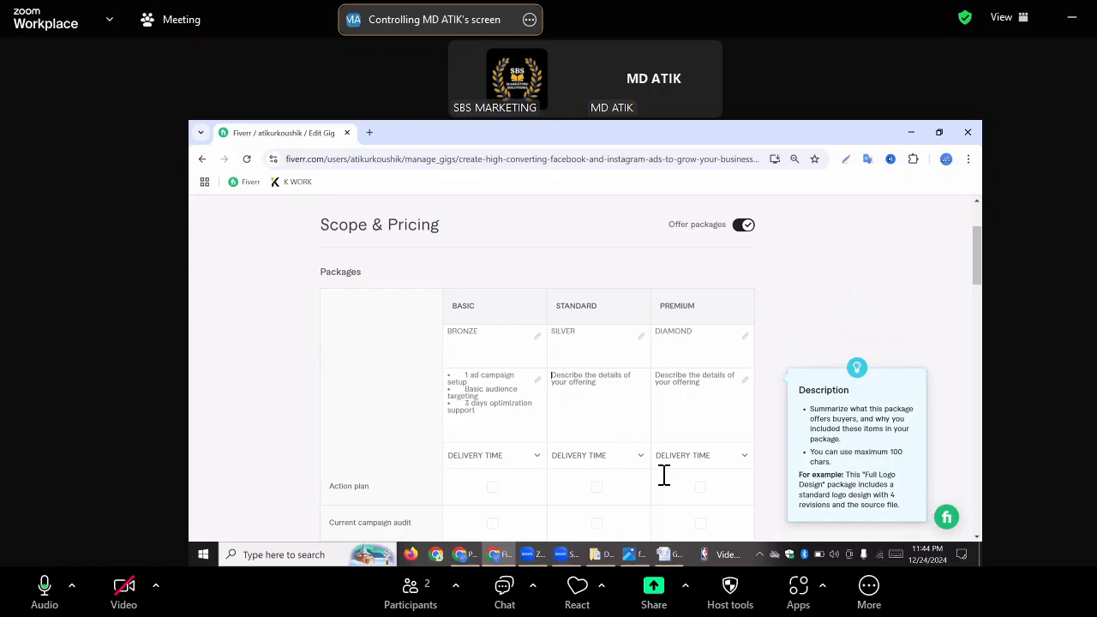
key(ctrl+v)
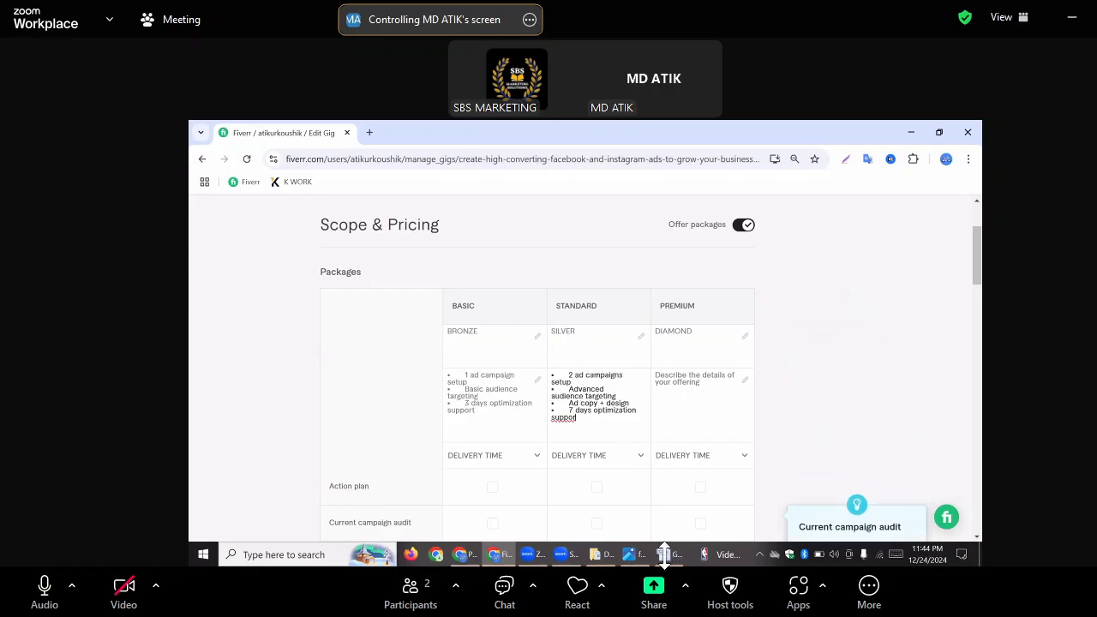
Copy the whole DIAMOND column from the Word table and paste it into the Premium package description on Fiverr
click(665, 555)
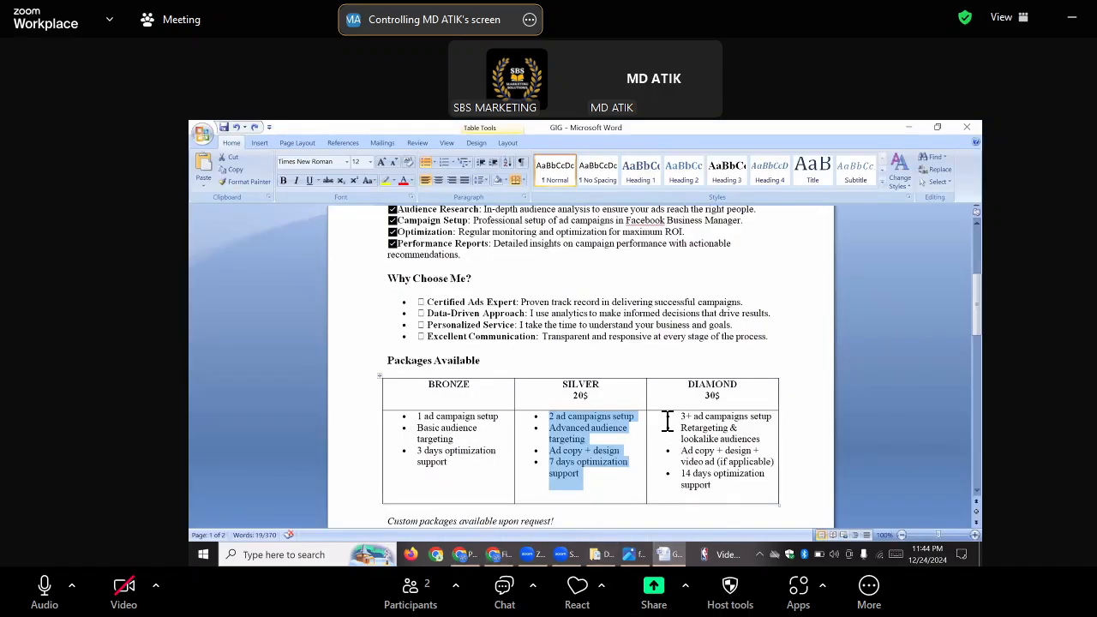
drag(711, 489, 661, 393)
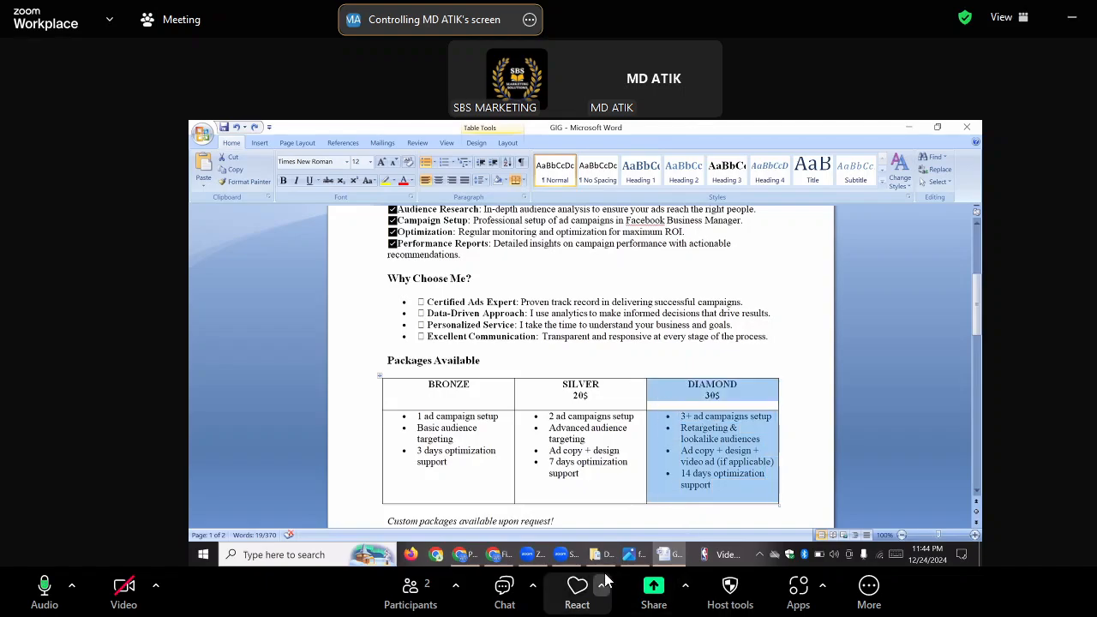
click(502, 554)
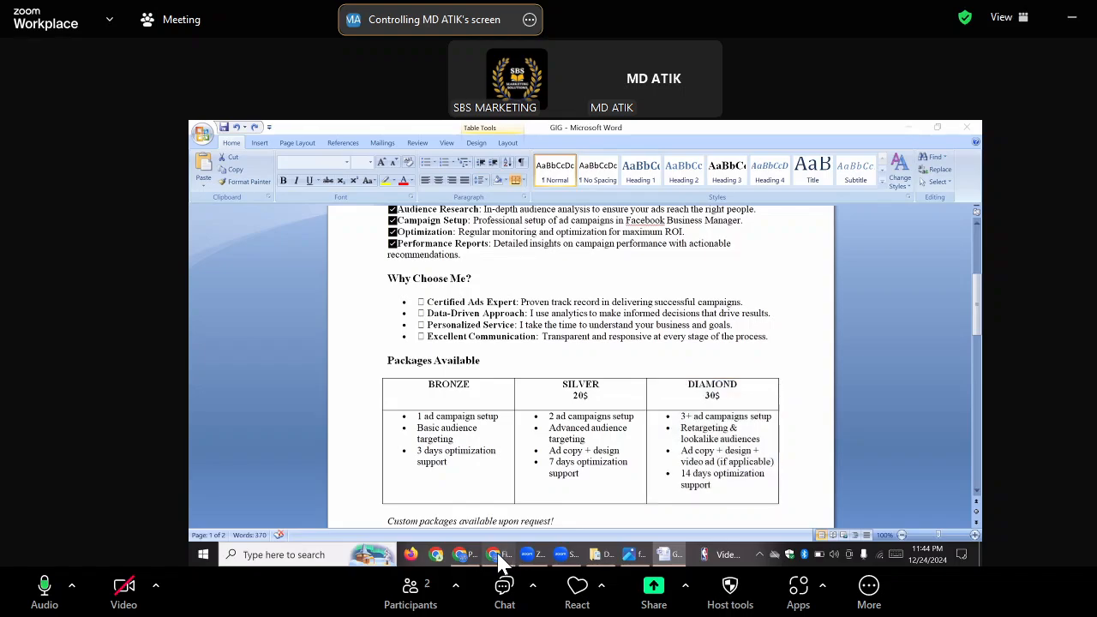
click(677, 384)
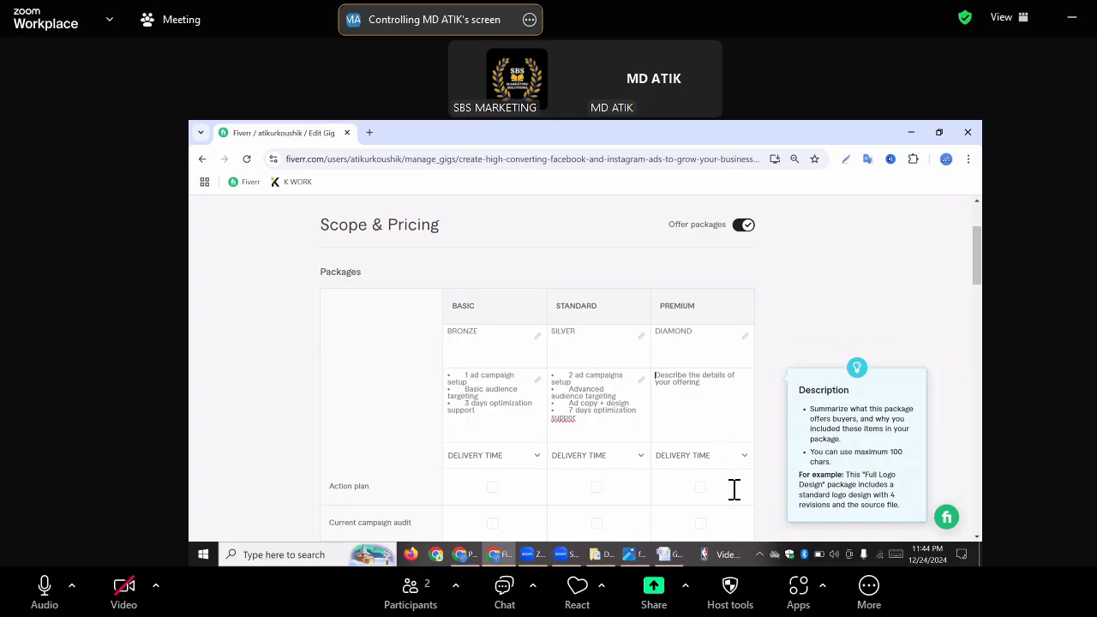
text(DIAMOND 30$ • 3+ ad campaigns setup • Retargeting & lookalike audiences • Ad copy + design + video a)
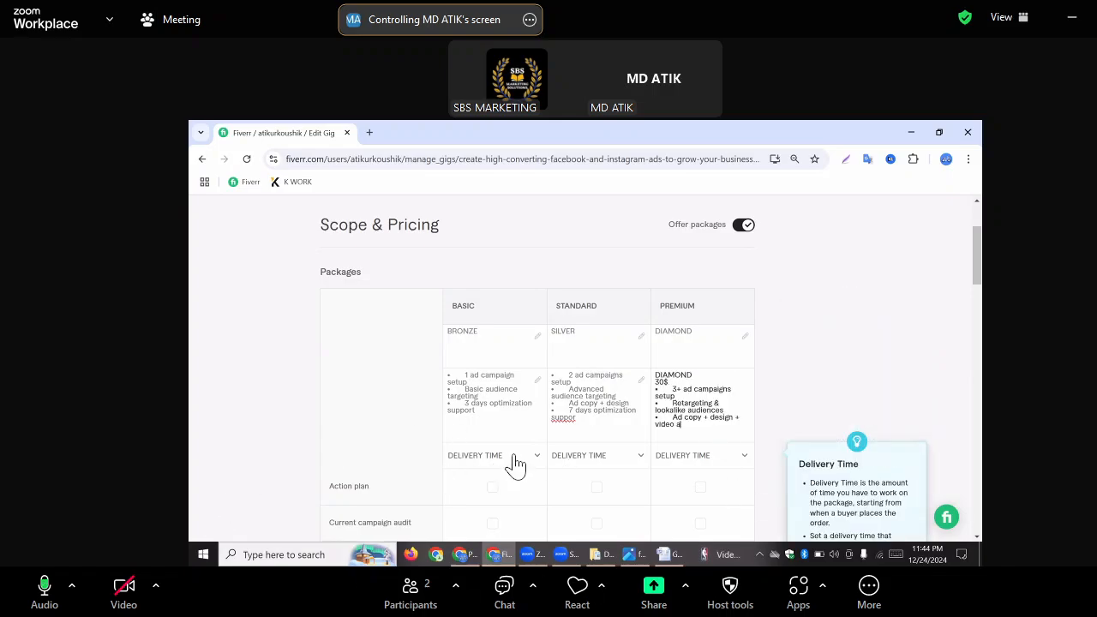
Set the Basic package's delivery time to 4 days
click(514, 457)
click(514, 458)
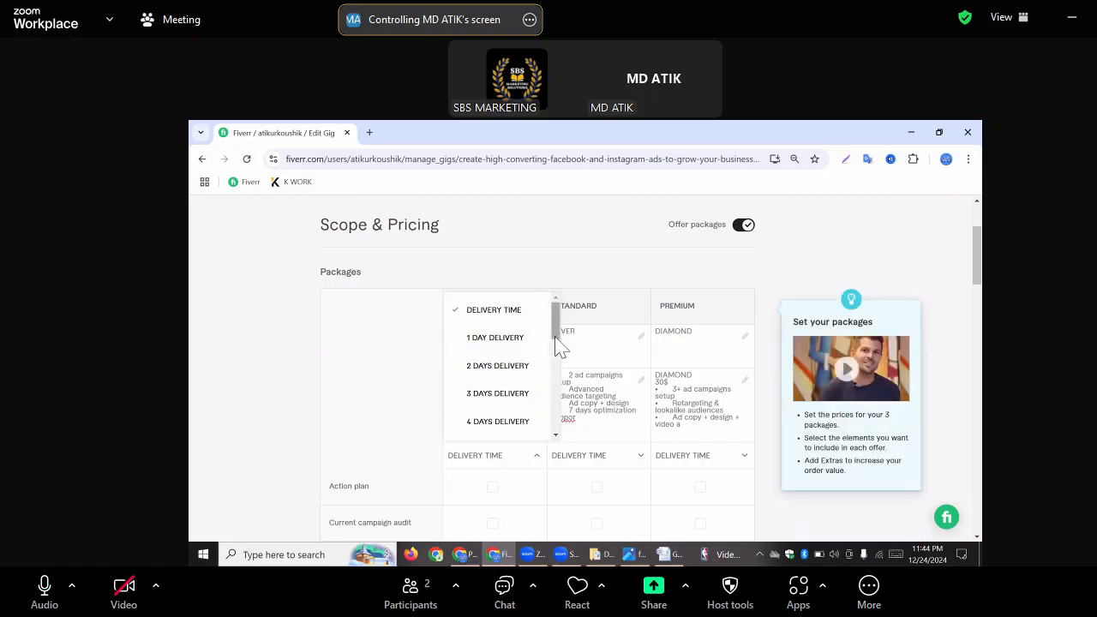
drag(556, 336, 559, 345)
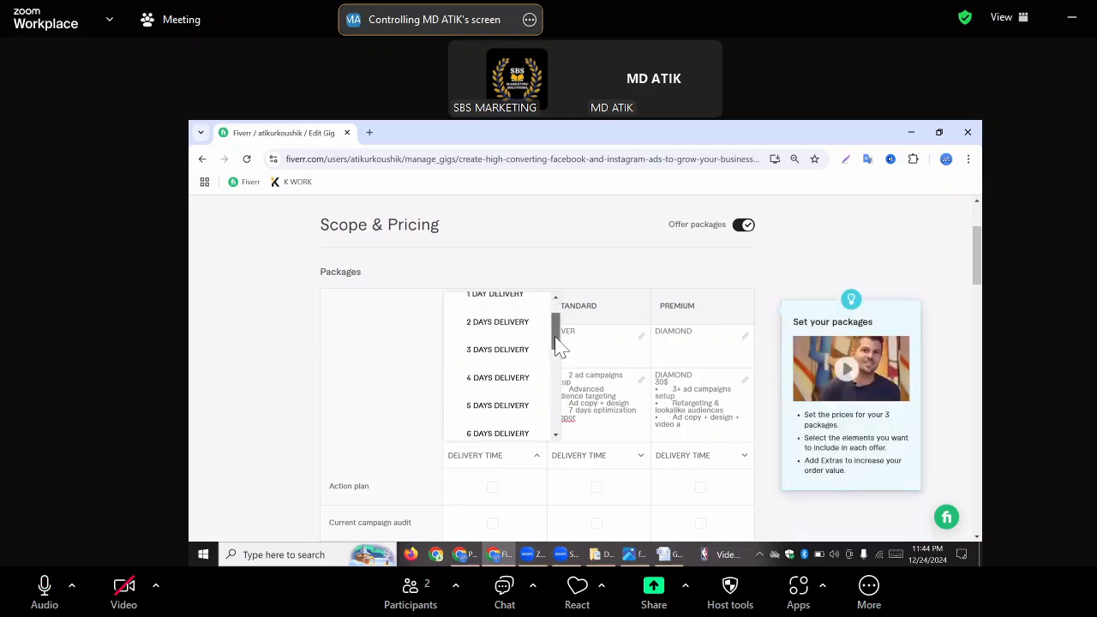
click(494, 373)
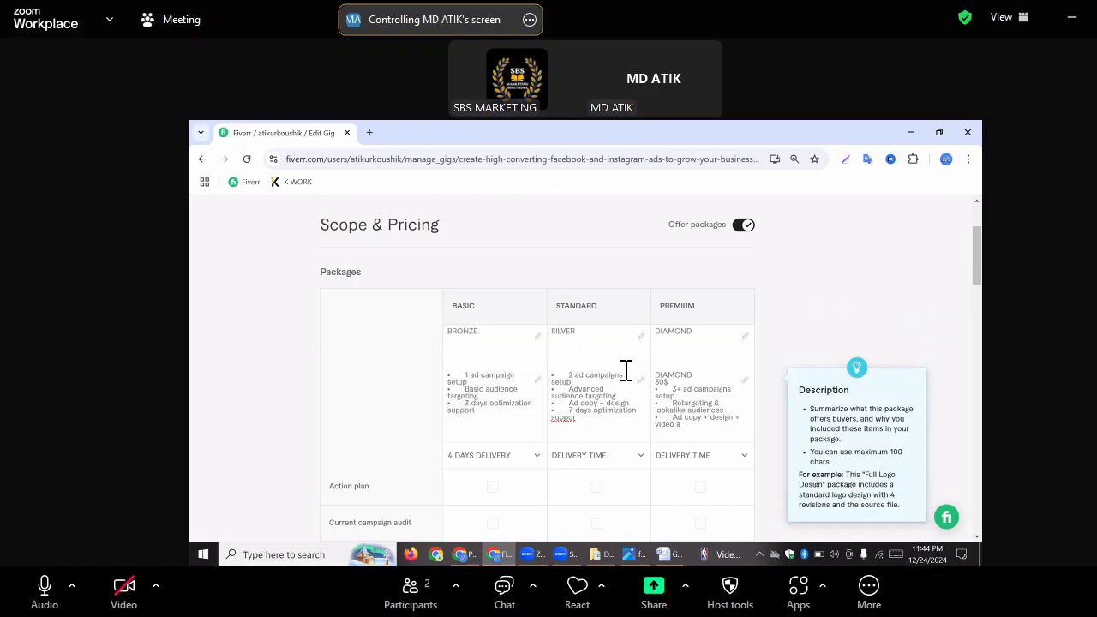
Delete the "30$" price line from the Premium package description
click(678, 380)
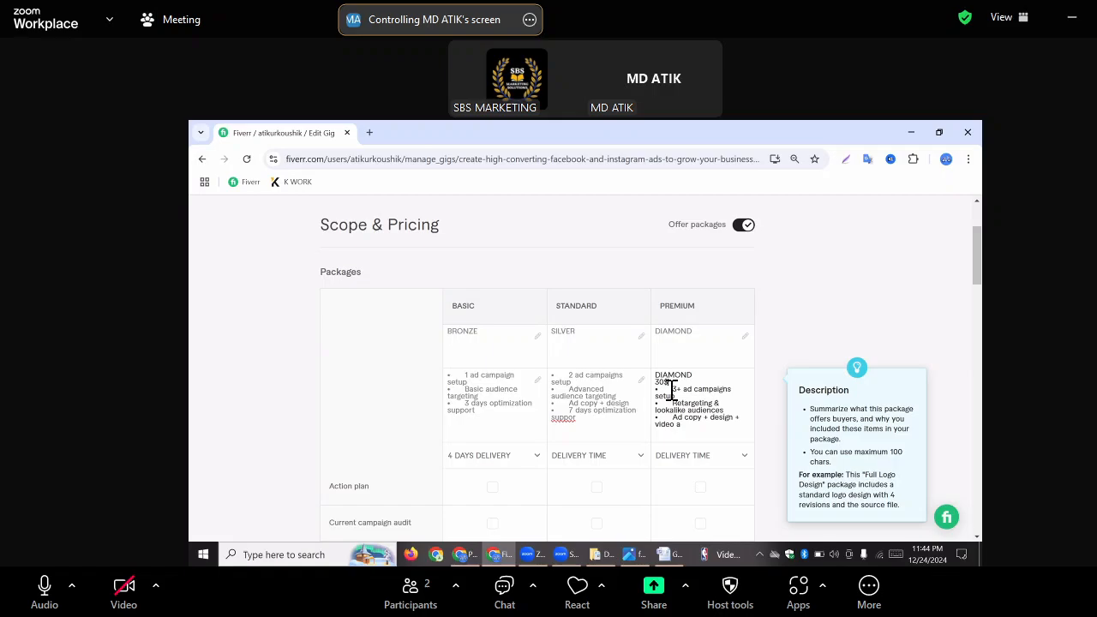
key(BackSpace)
key(BackSpace)
key(BackSpace)
key(BackSpace)
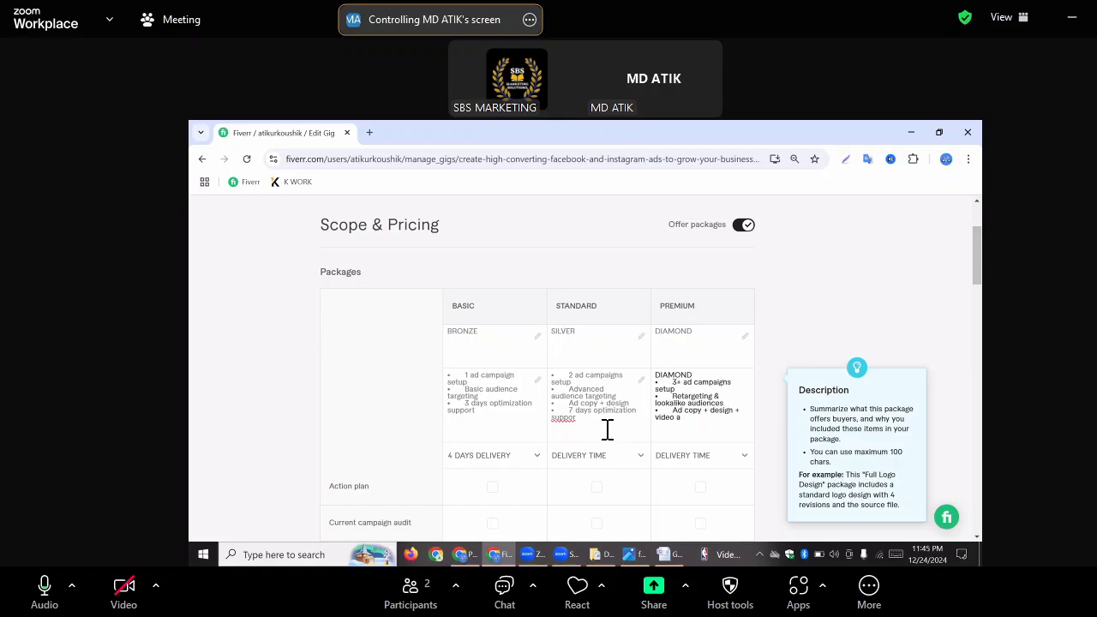
click(597, 459)
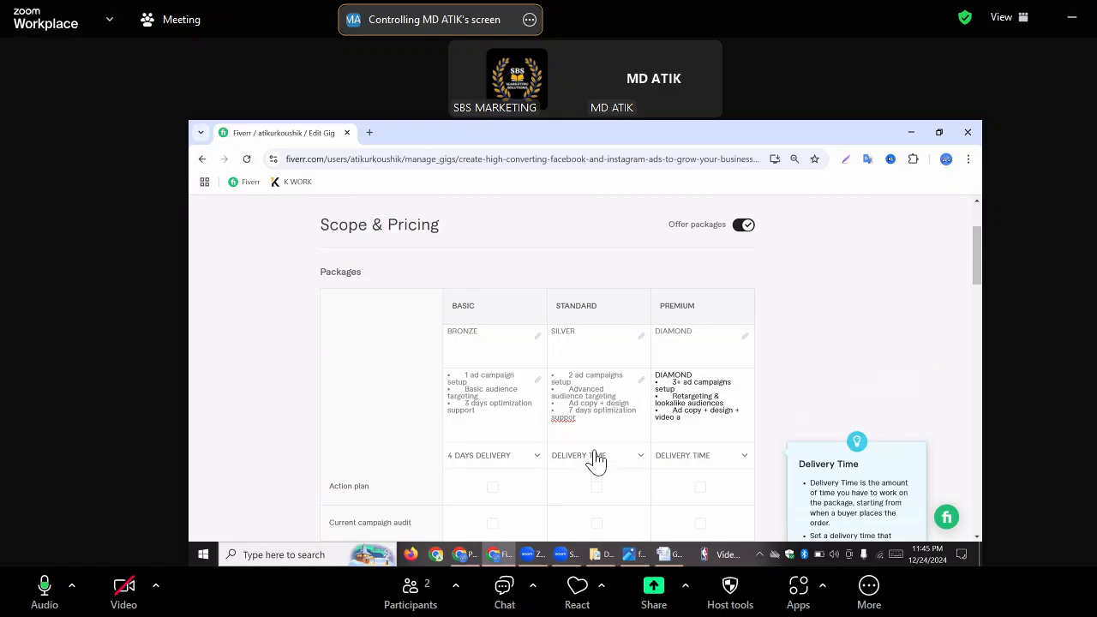
click(665, 319)
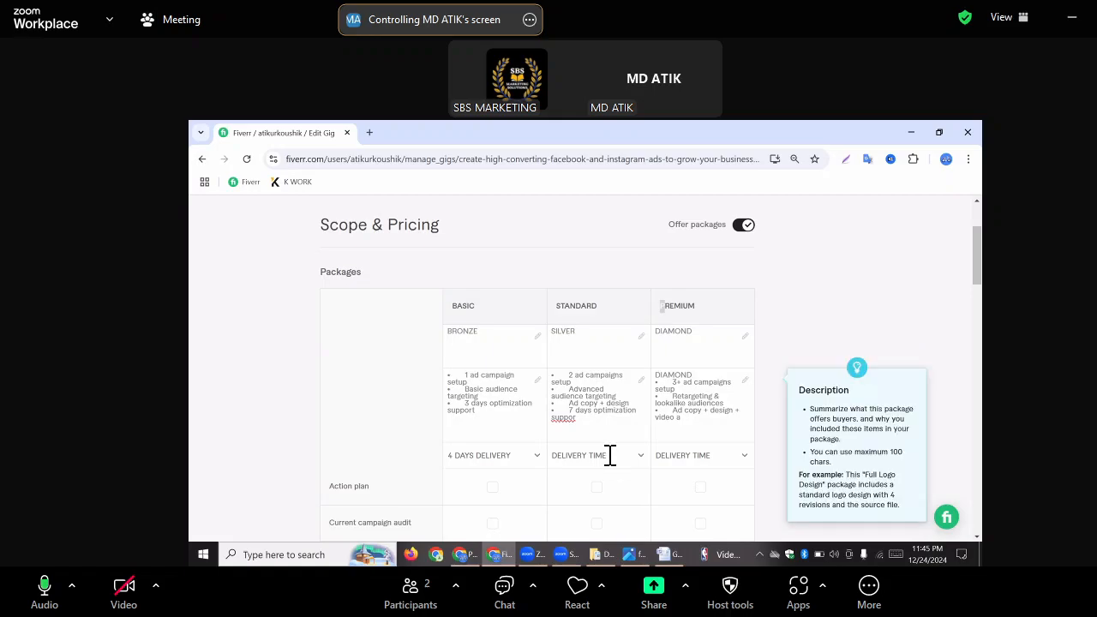
click(638, 395)
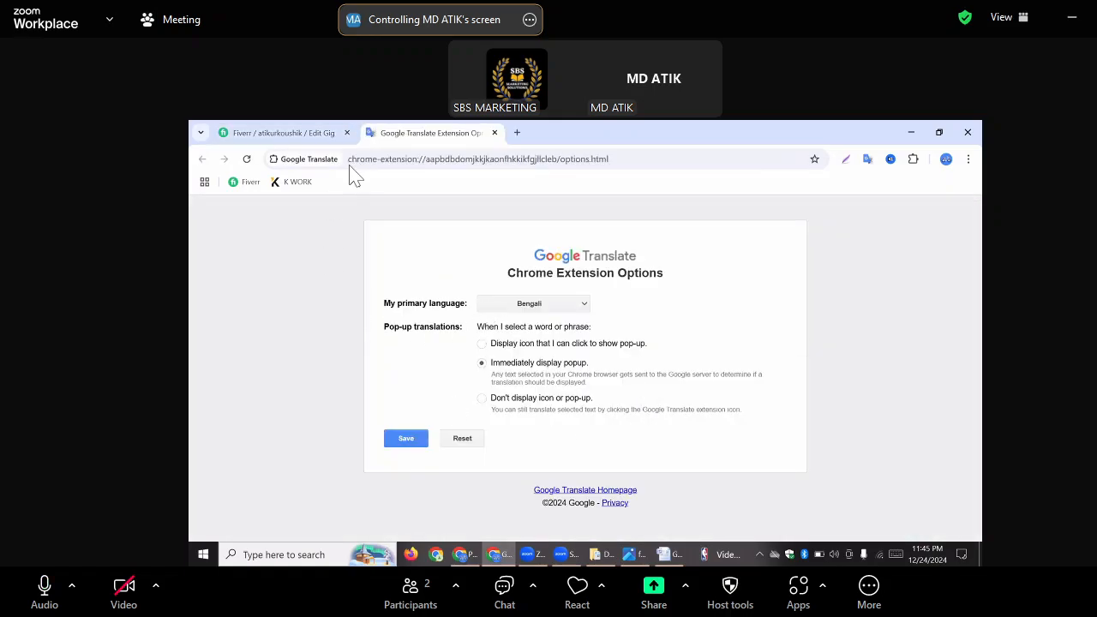
click(284, 132)
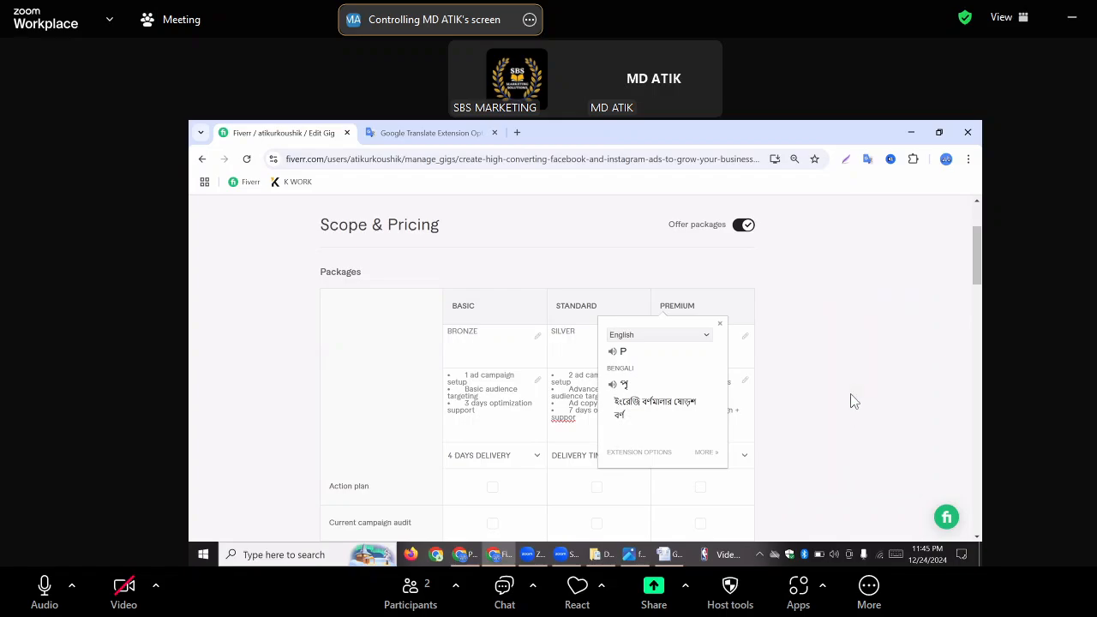
click(719, 324)
Delete the "DIAMOND" heading from the start of the Premium package description
click(696, 376)
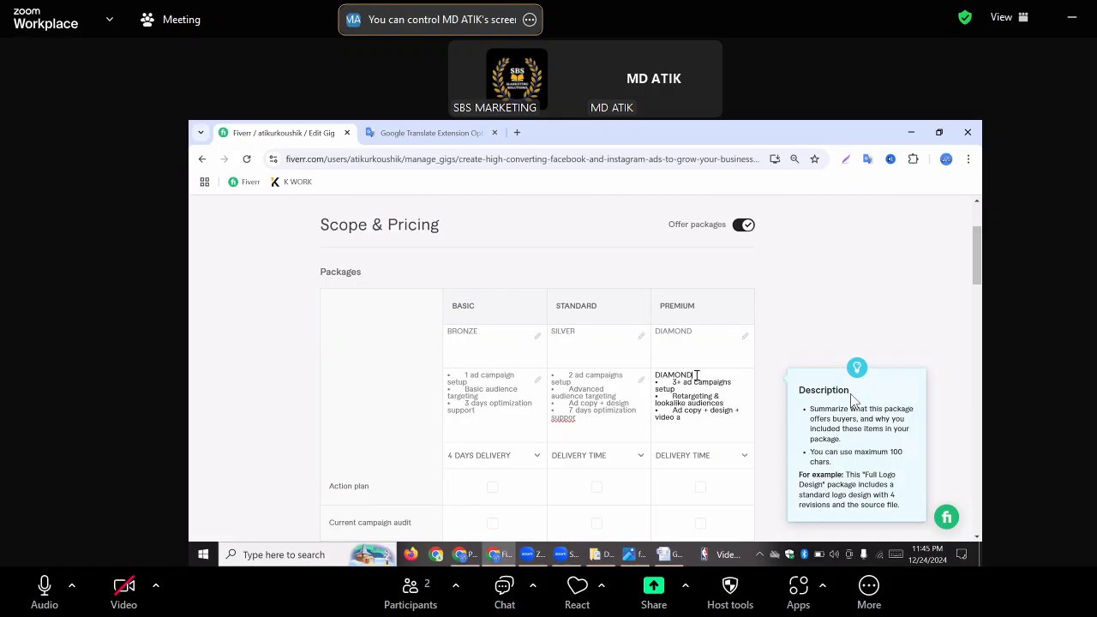
key(BackSpace)
key(BackSpace)
key(BackSpace)
key(BackSpace)
key(BackSpace)
key(BackSpace)
key(BackSpace)
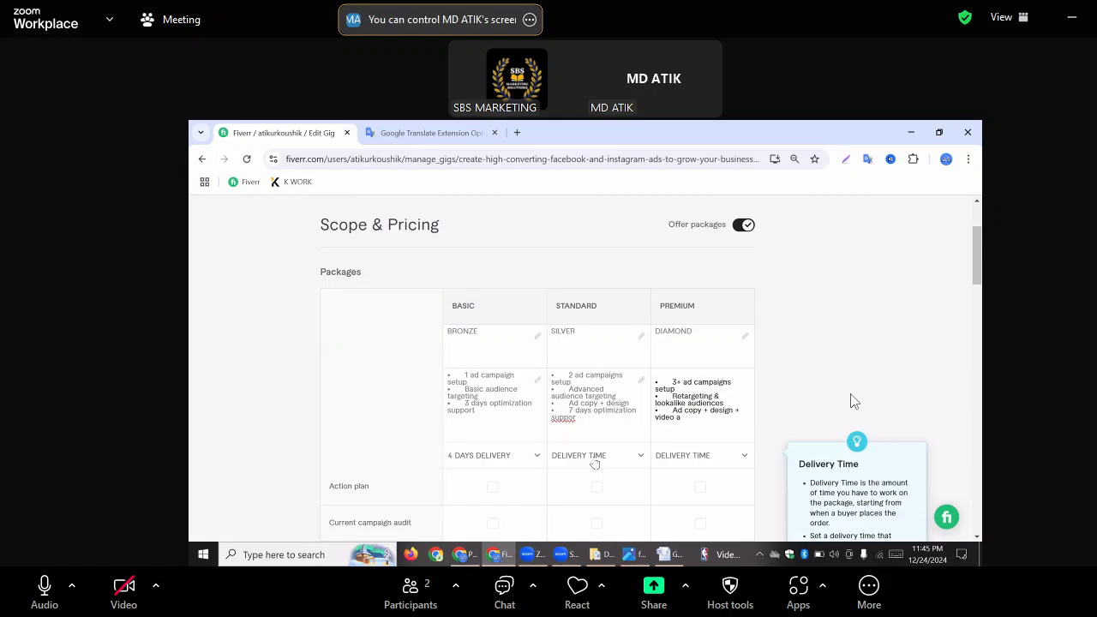
Set the delivery time to 7 days for the Standard package and 10 days for the Premium package
click(641, 460)
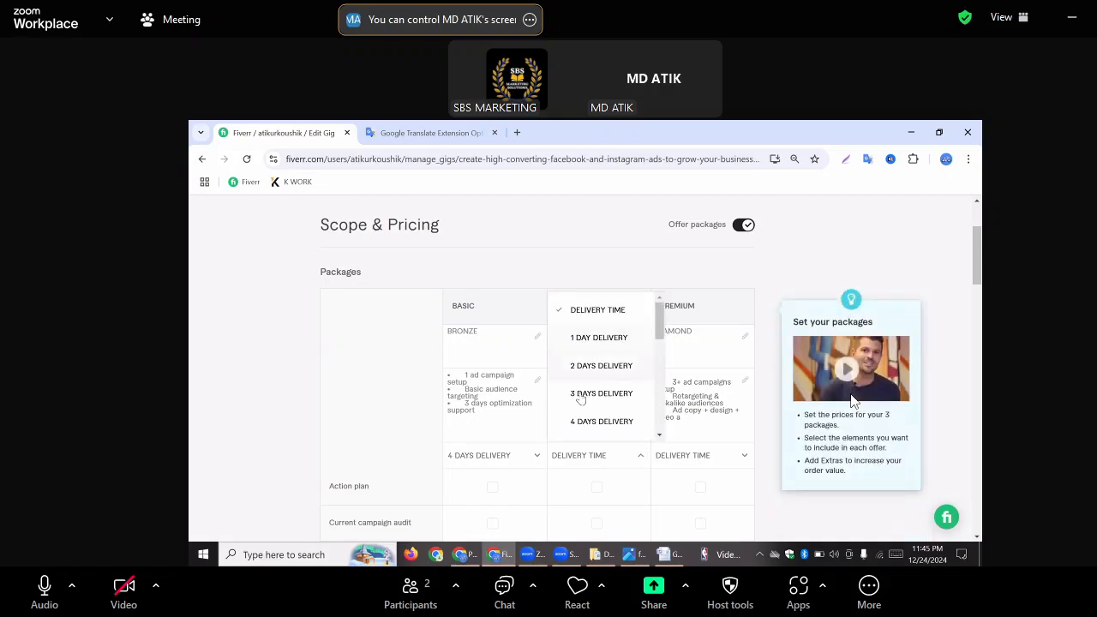
scroll(598, 410, down, 1)
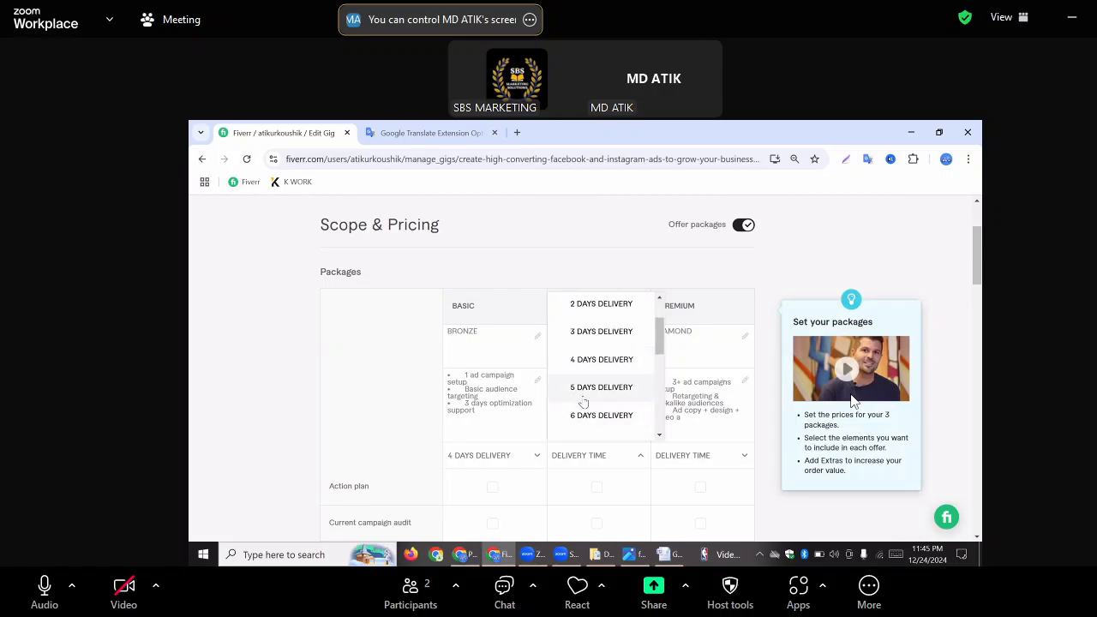
scroll(583, 401, down, 1)
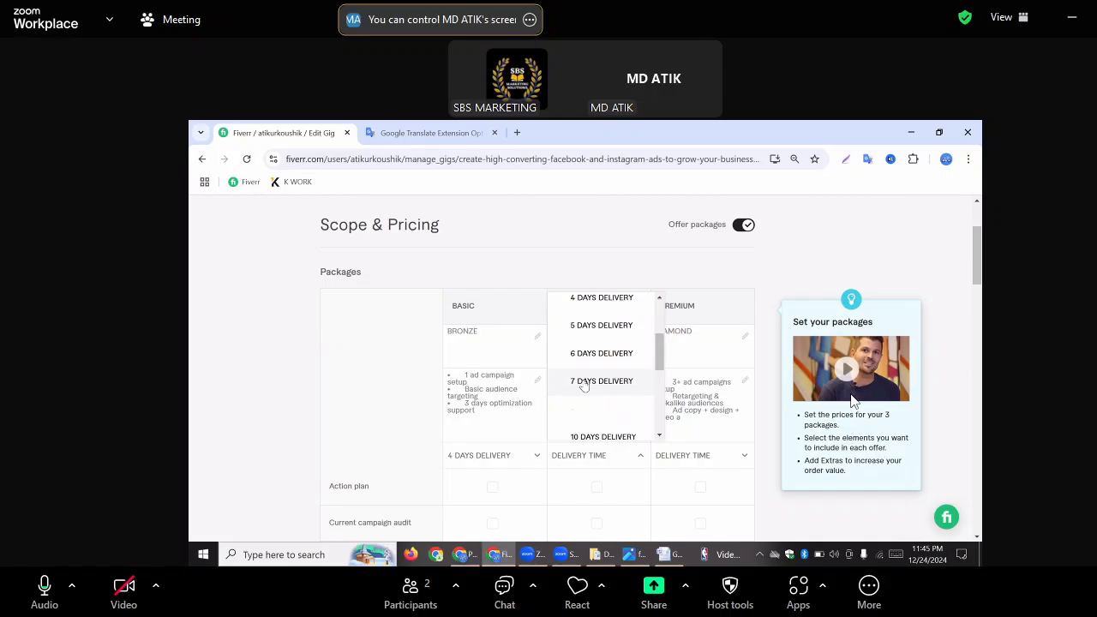
click(583, 382)
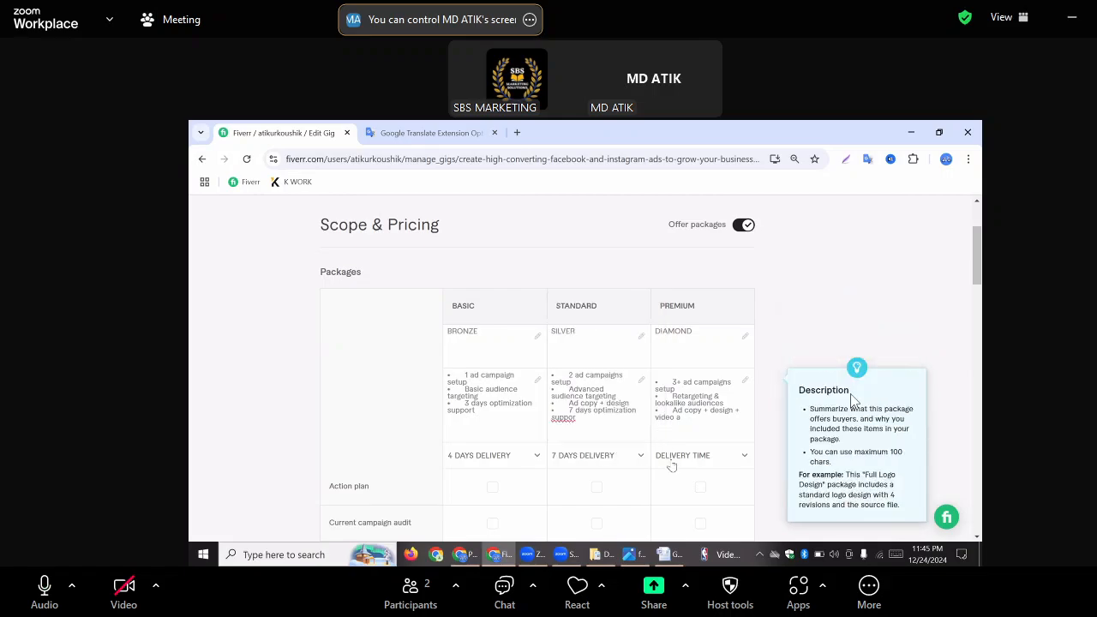
click(740, 458)
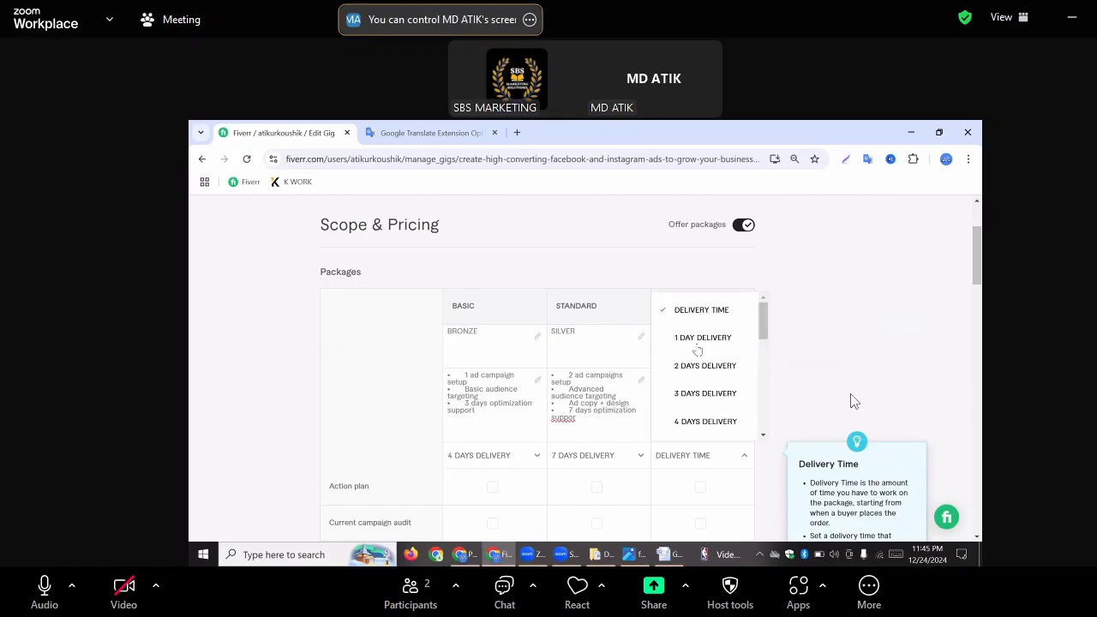
scroll(696, 352, down, 2)
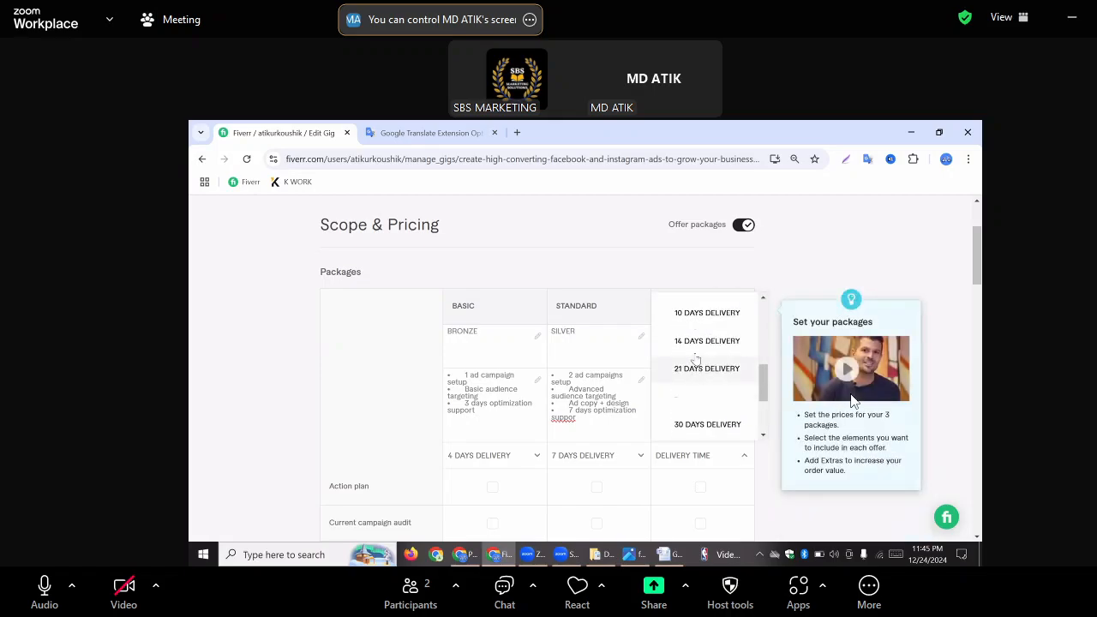
scroll(696, 368, down, 1)
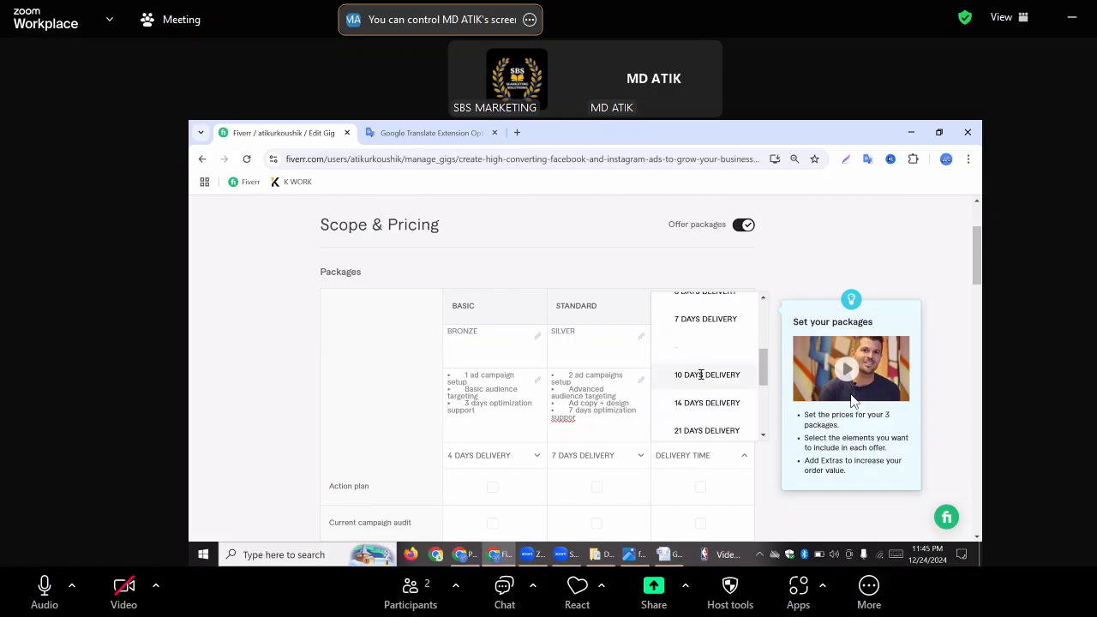
click(700, 375)
Remove the bullet mark before "1 ad campaign setup" in the Basic package description
scroll(644, 428, down, 1)
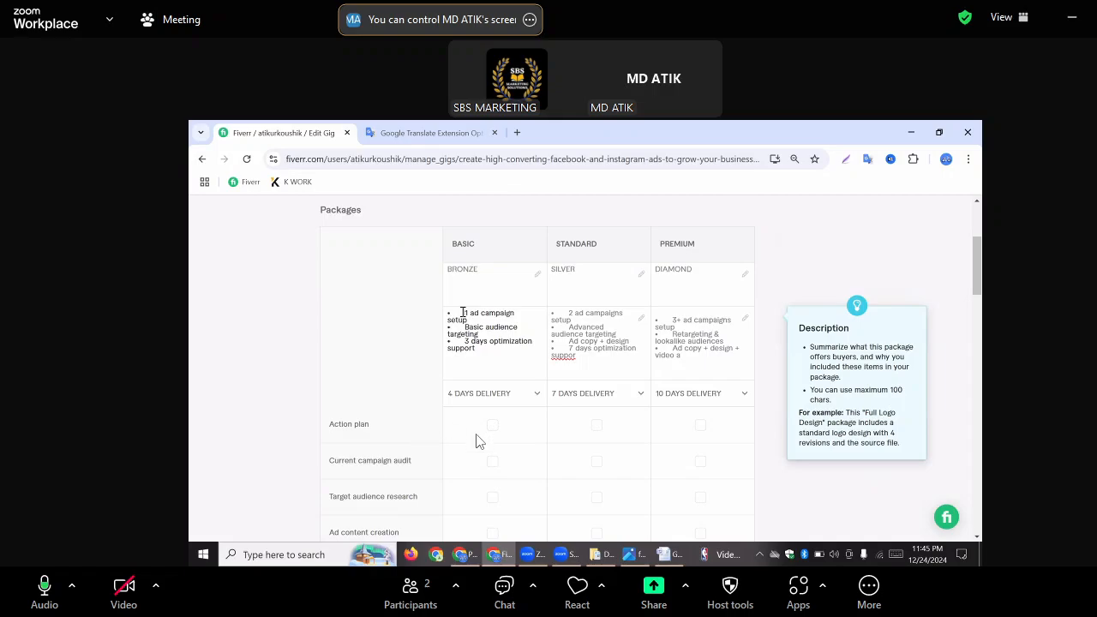
key(BackSpace)
key(BackSpace)
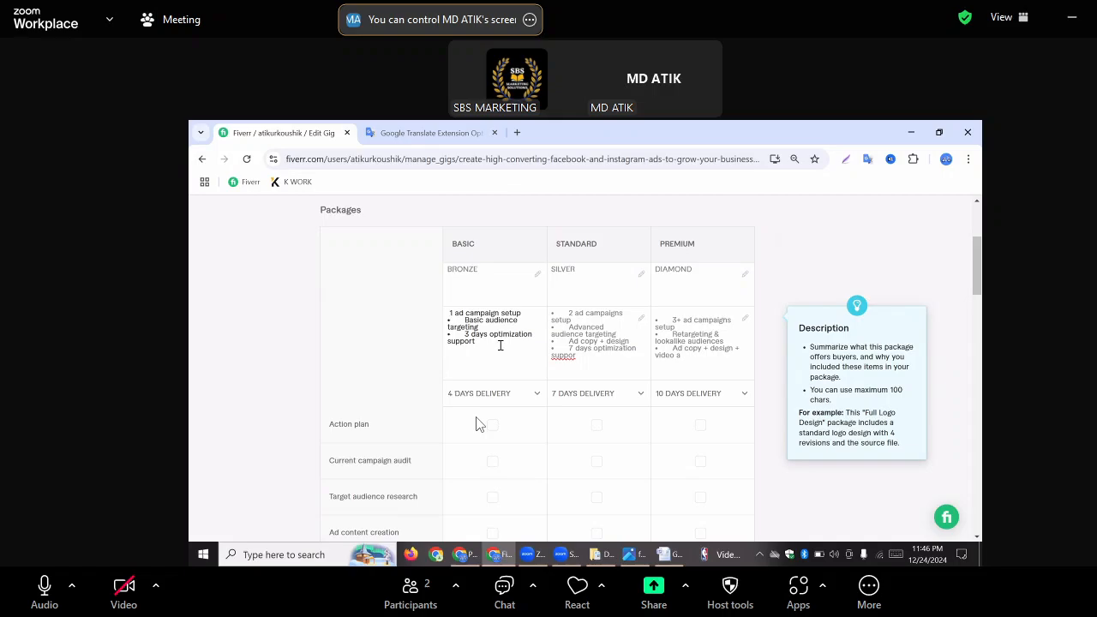
Include Action plan and Current campaign audit in the Basic, Standard and Premium packages
scroll(553, 403, down, 1)
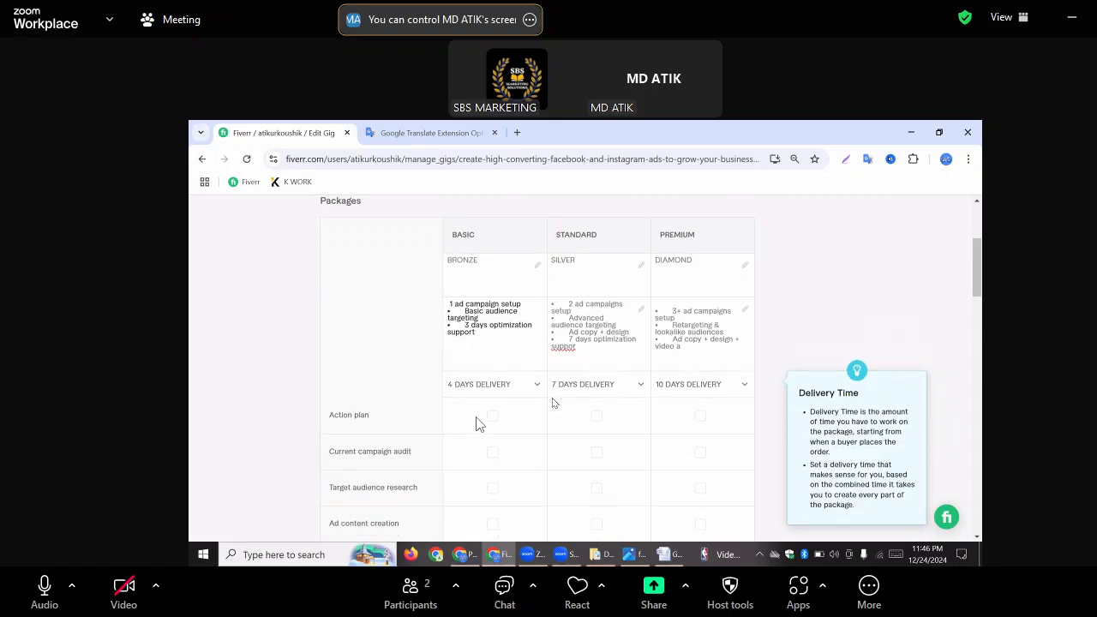
scroll(553, 402, down, 1)
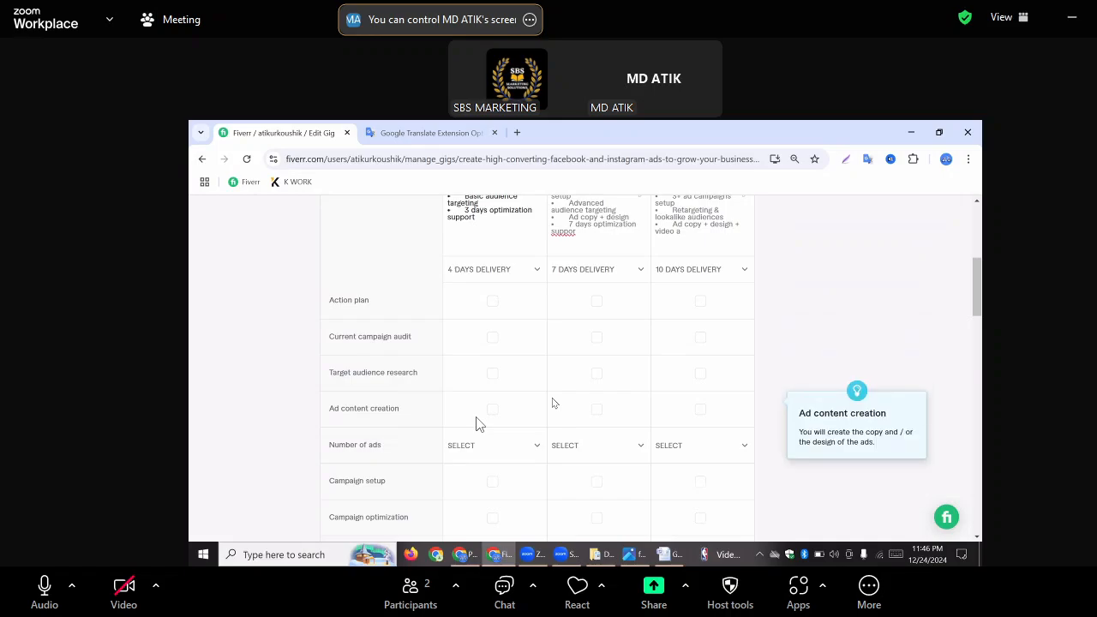
mouse_move(345, 308)
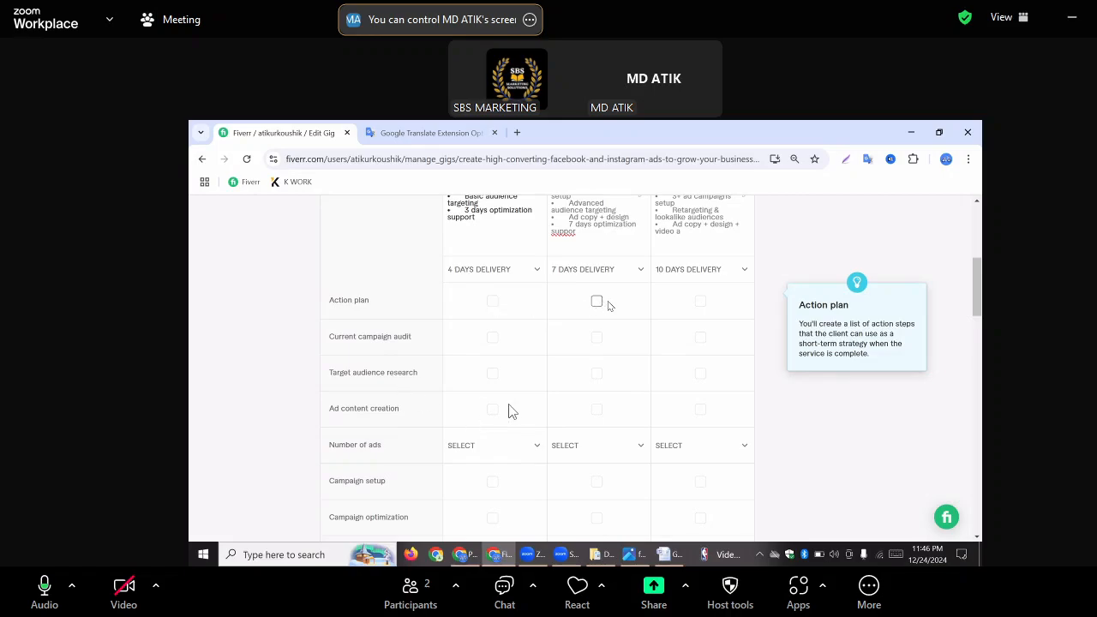
click(493, 301)
click(596, 301)
click(700, 301)
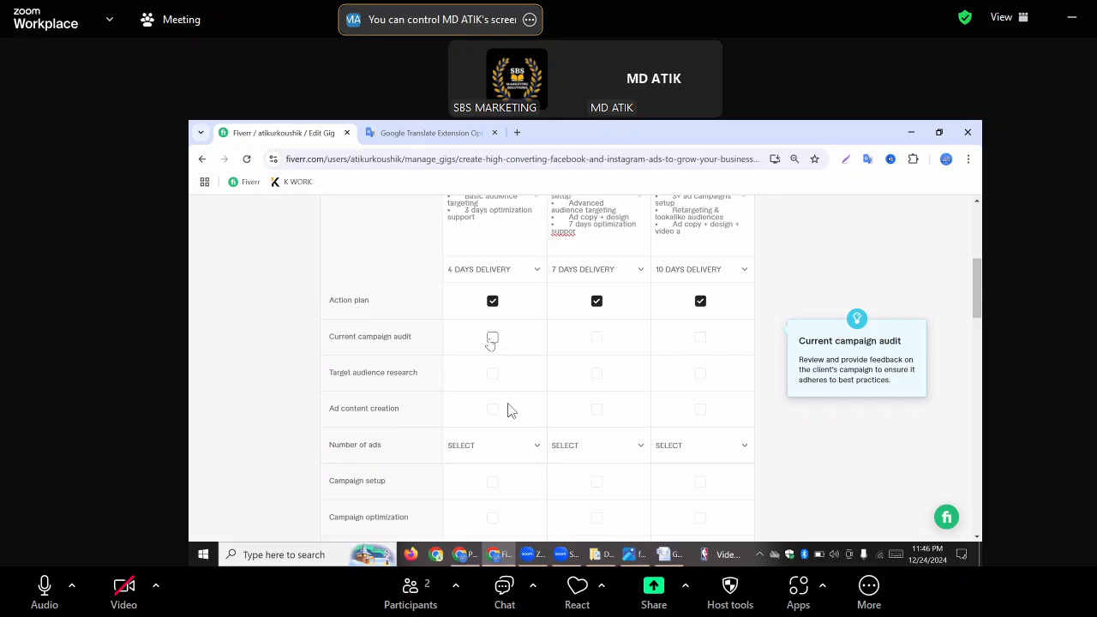
click(493, 337)
click(596, 336)
click(700, 337)
Include Target audience research and Ad content creation in the Basic, Standard and Premium packages
click(700, 373)
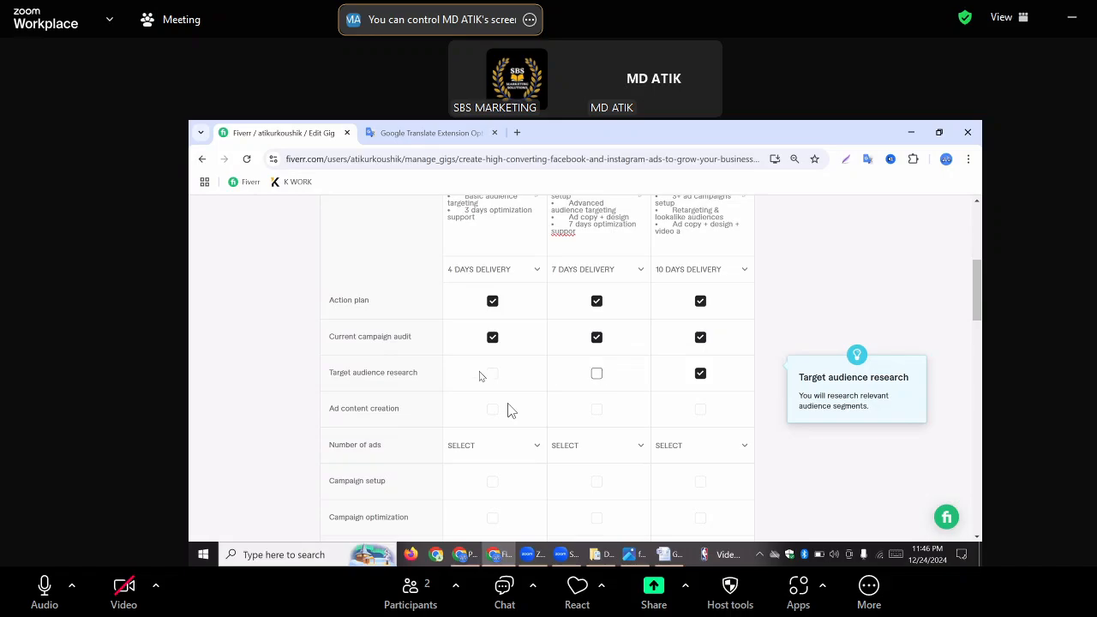
click(596, 372)
click(493, 373)
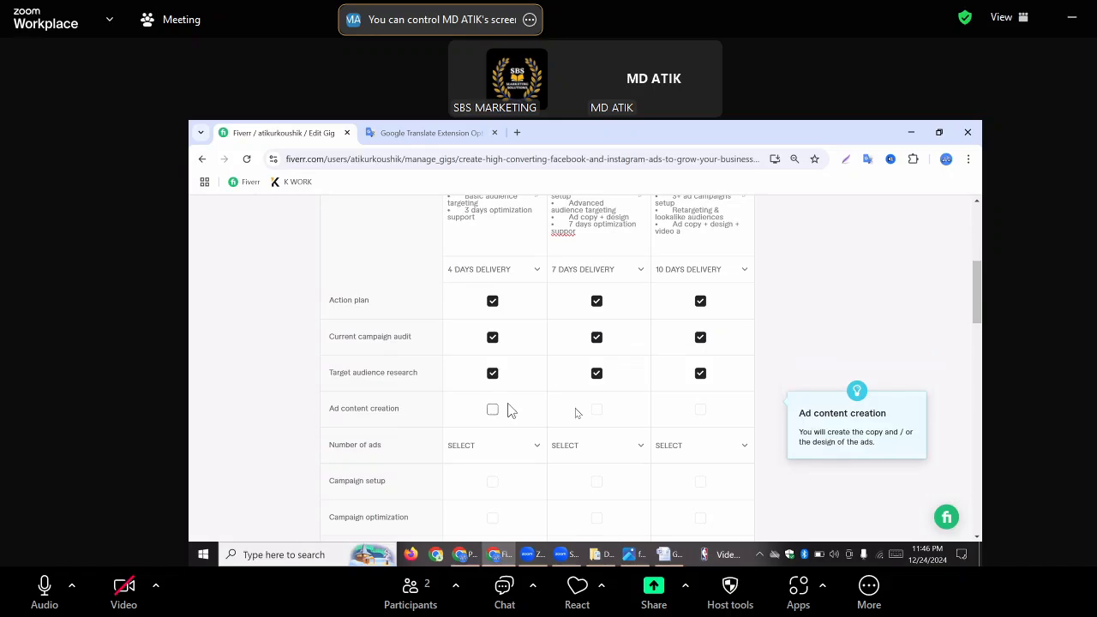
click(493, 409)
click(596, 410)
click(700, 410)
Set the number of ads to 1 for the Basic package, 2 for Standard and 3 for Premium
scroll(500, 426, down, 1)
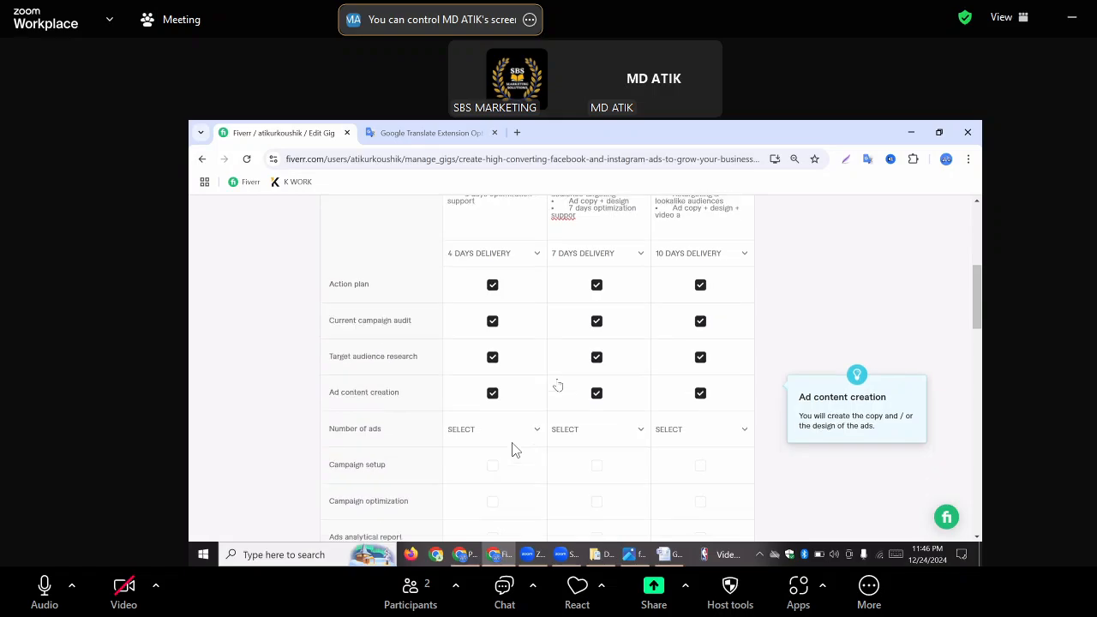
click(489, 383)
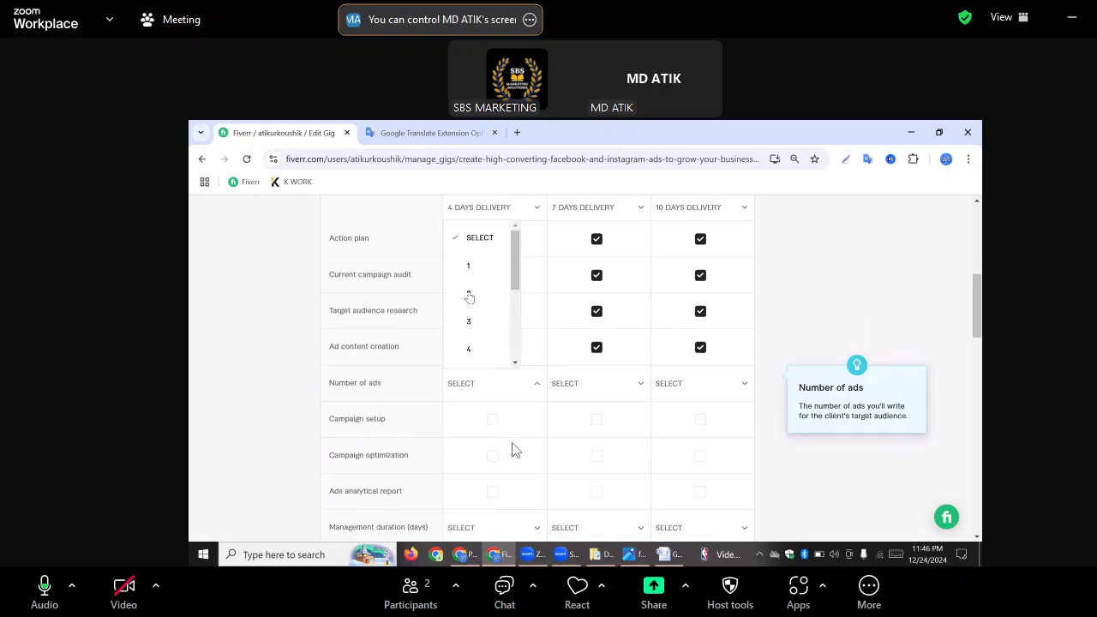
click(470, 293)
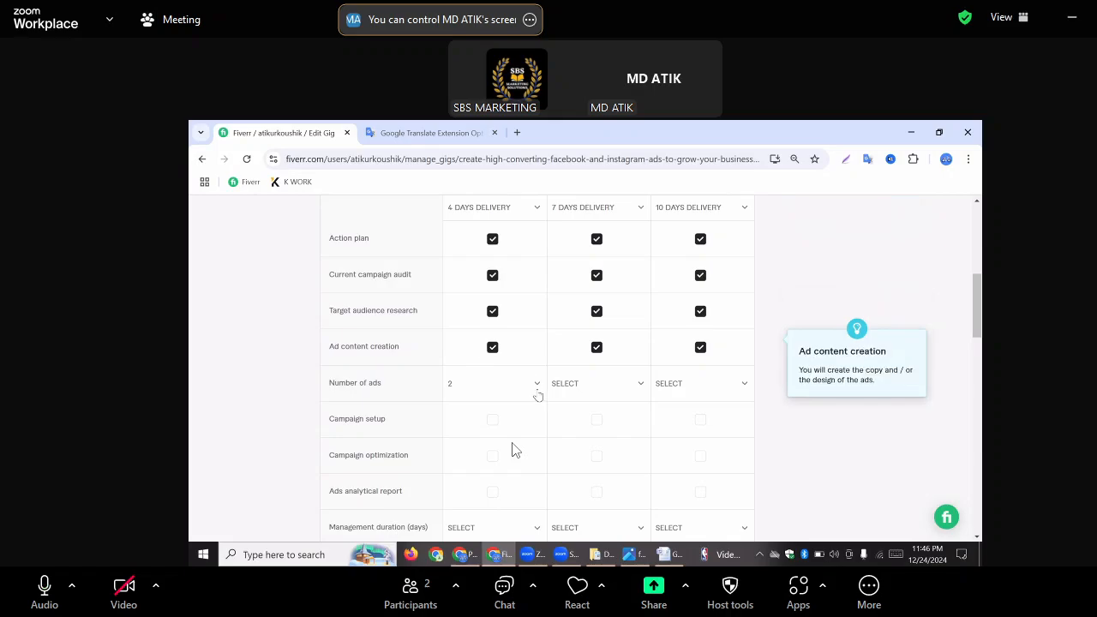
click(531, 383)
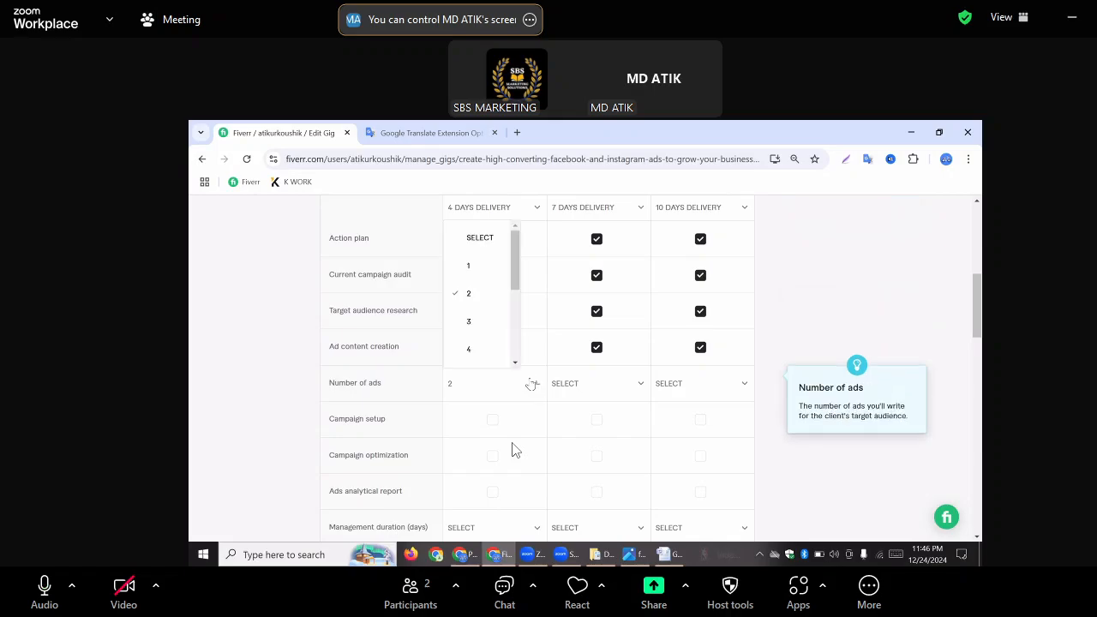
click(468, 267)
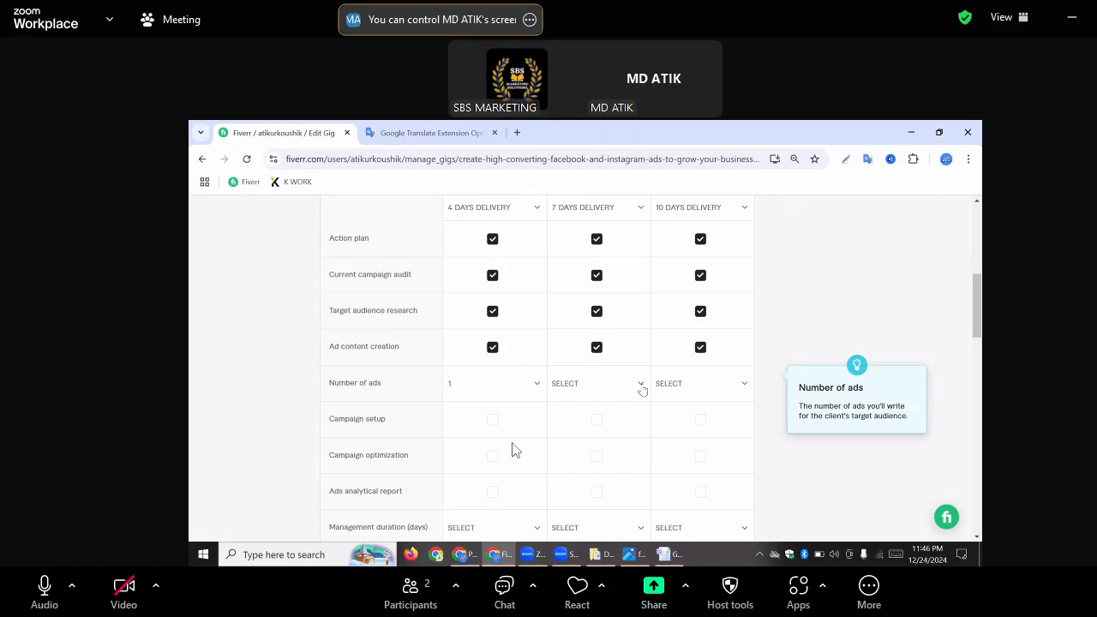
click(640, 386)
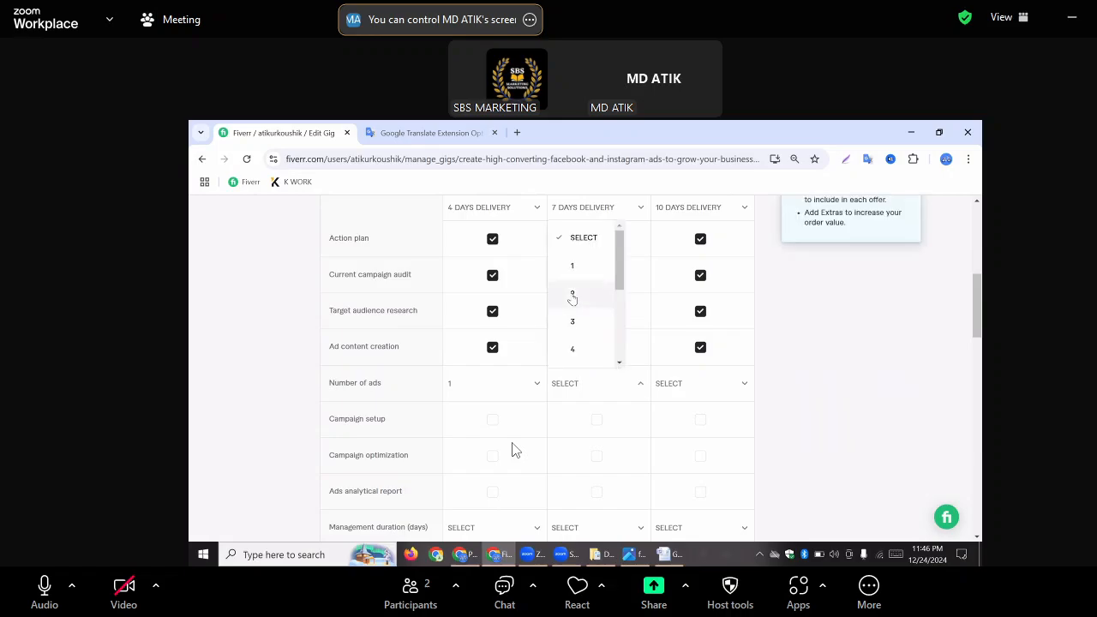
click(572, 297)
click(734, 386)
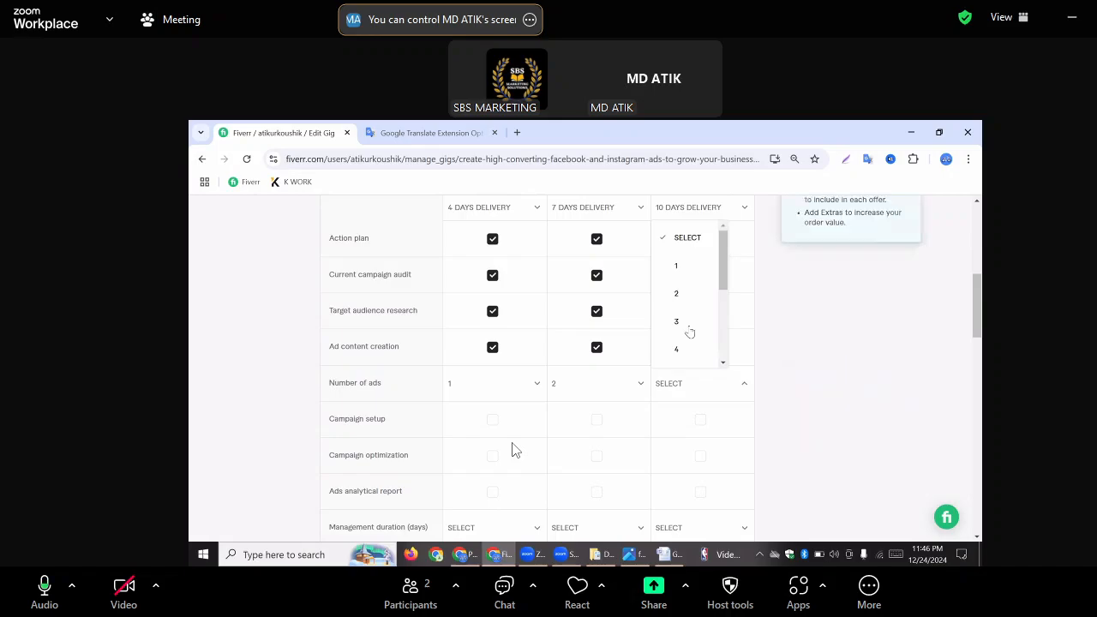
click(687, 323)
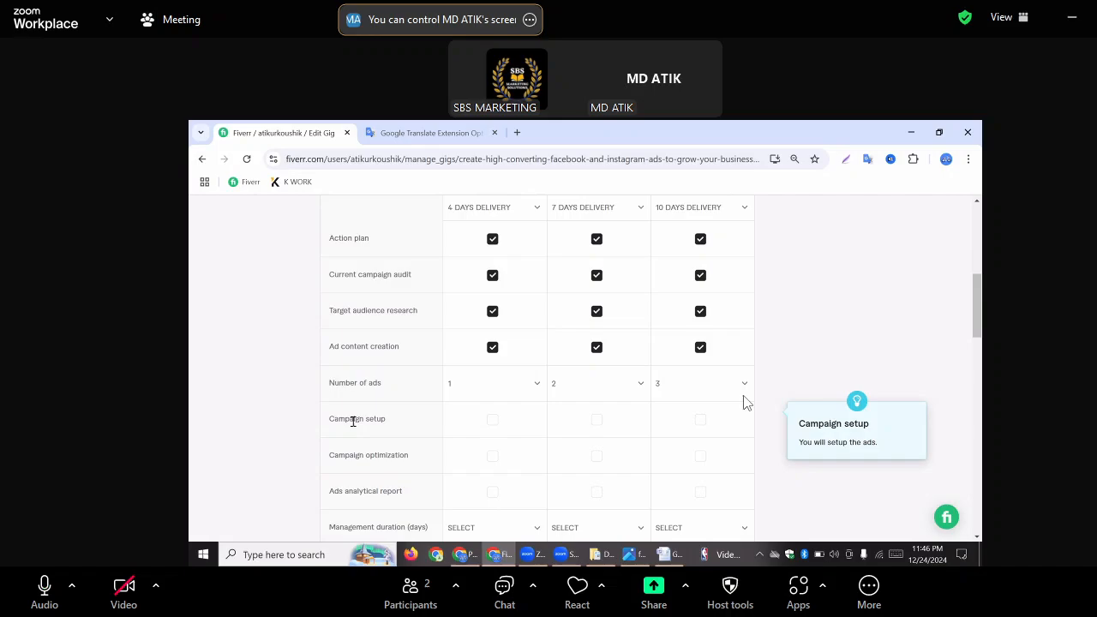
Include Campaign setup and Campaign optimization in all three packages, and Ads analytical report in the Premium package only
click(491, 419)
click(596, 419)
click(700, 419)
click(491, 455)
click(596, 455)
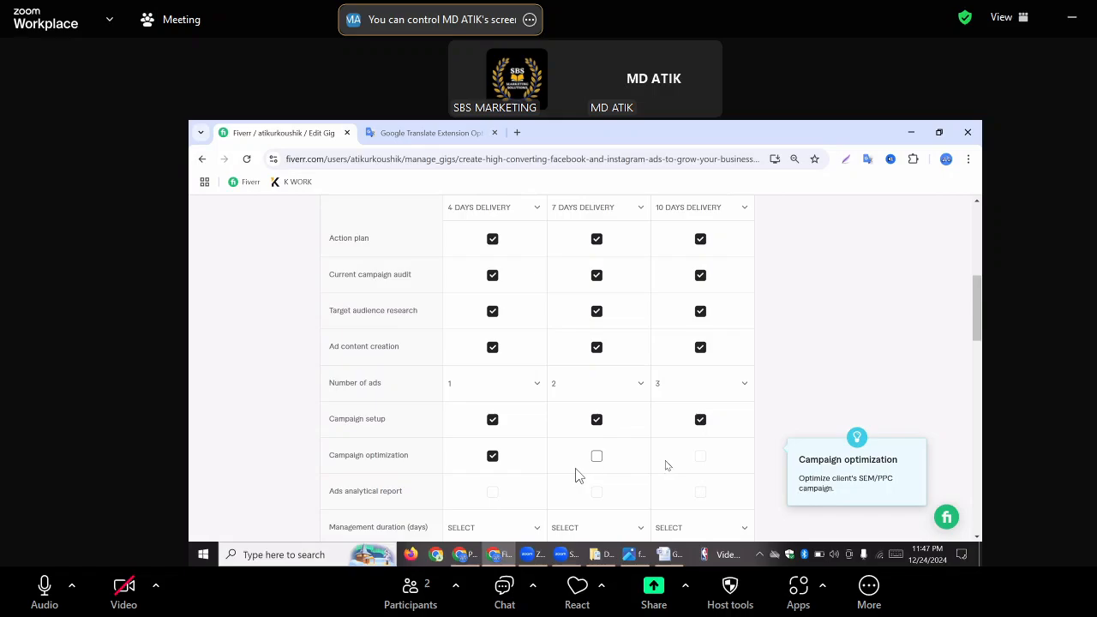
click(700, 455)
scroll(729, 489, down, 2)
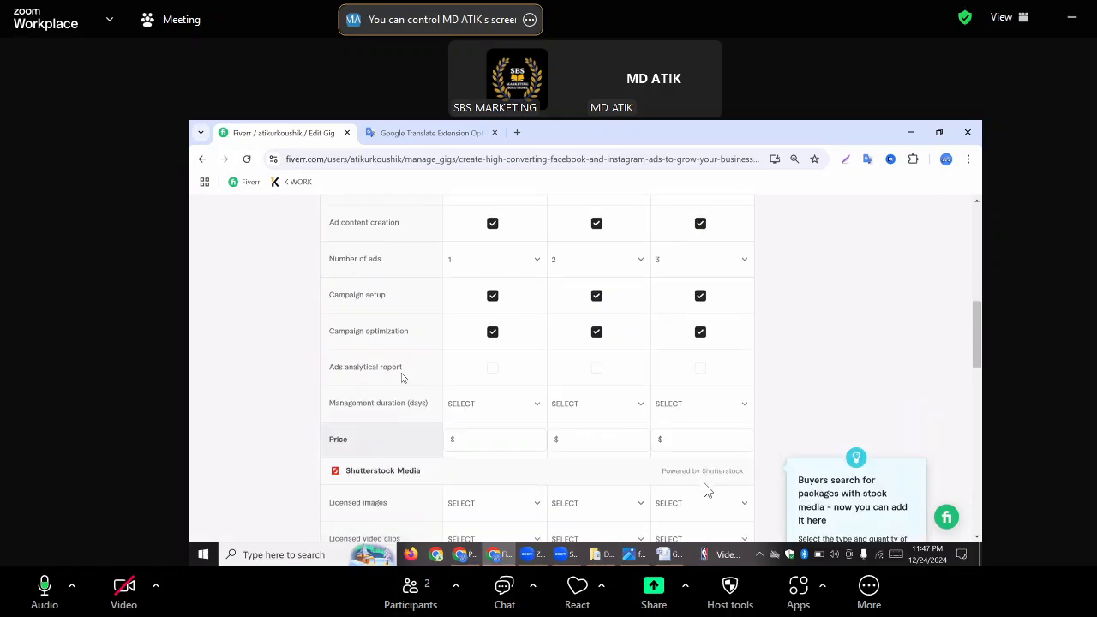
click(703, 370)
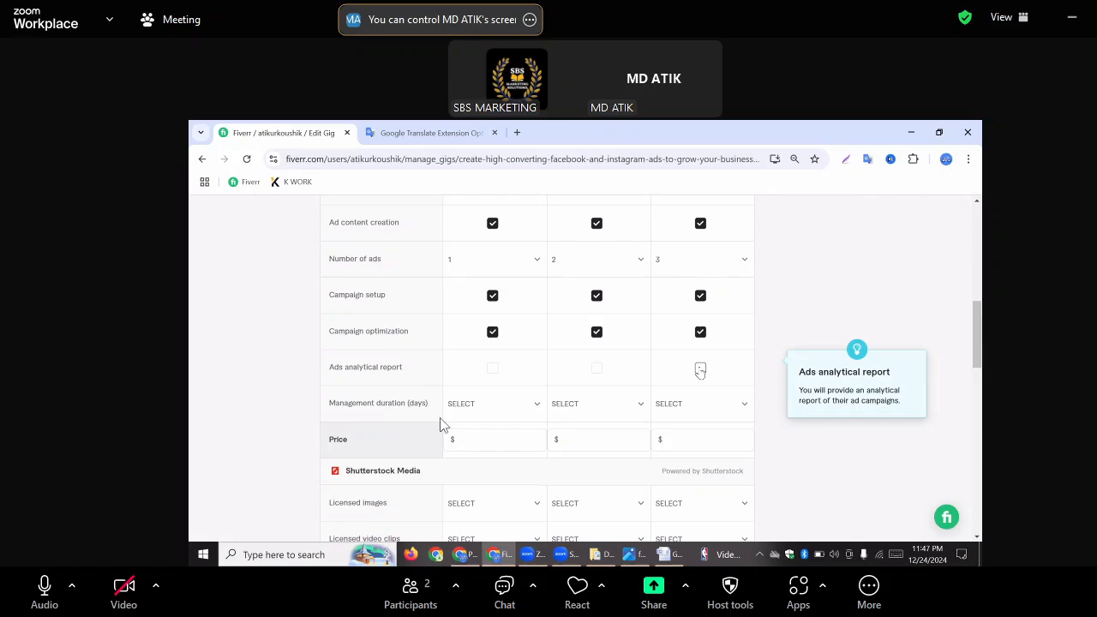
Set the management duration to 3 days for the Basic package, 5 days for Standard and 7 days for Premium
click(503, 411)
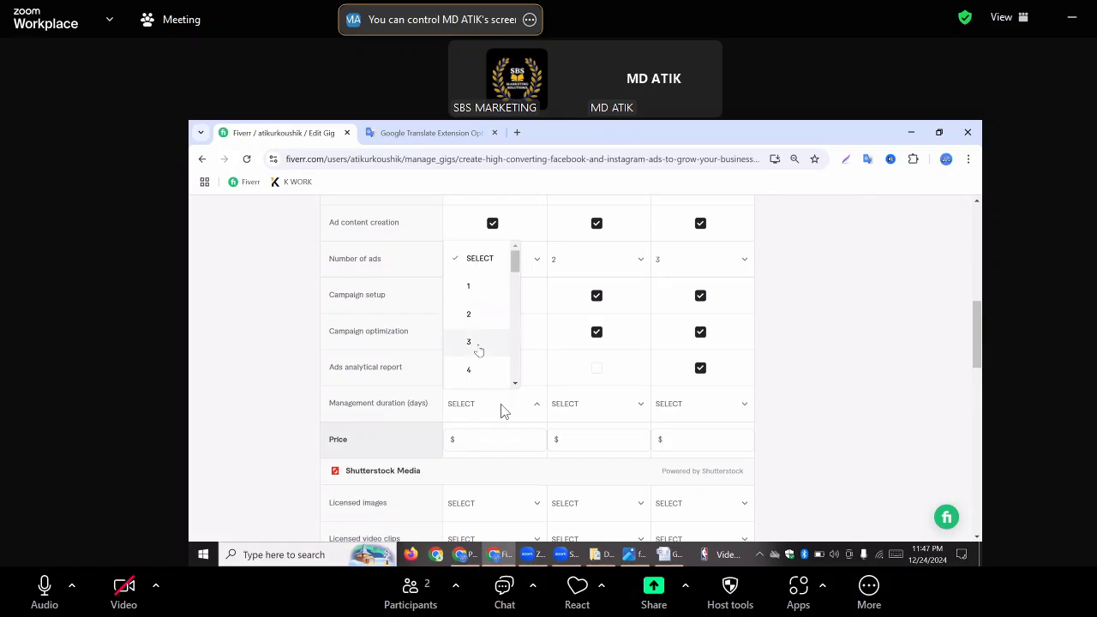
click(480, 347)
click(639, 407)
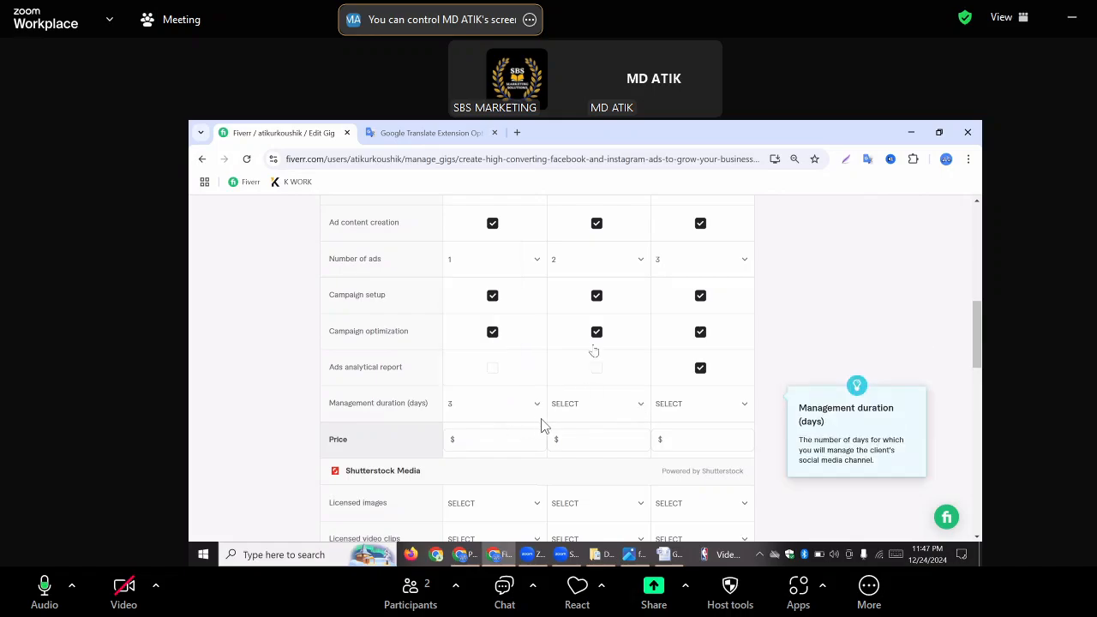
scroll(587, 357, down, 1)
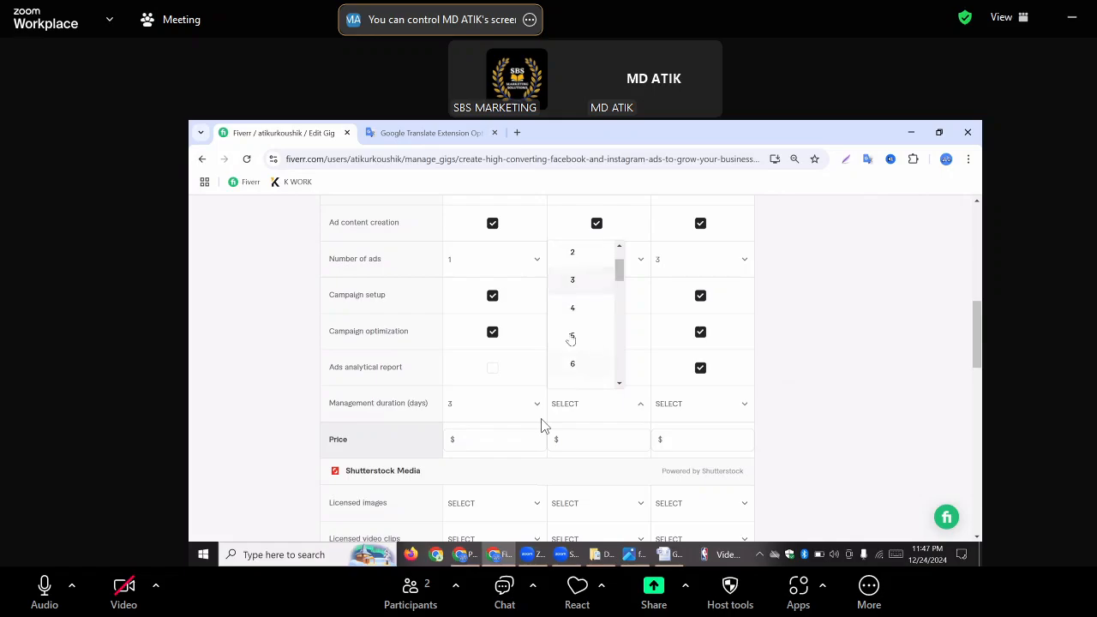
click(572, 339)
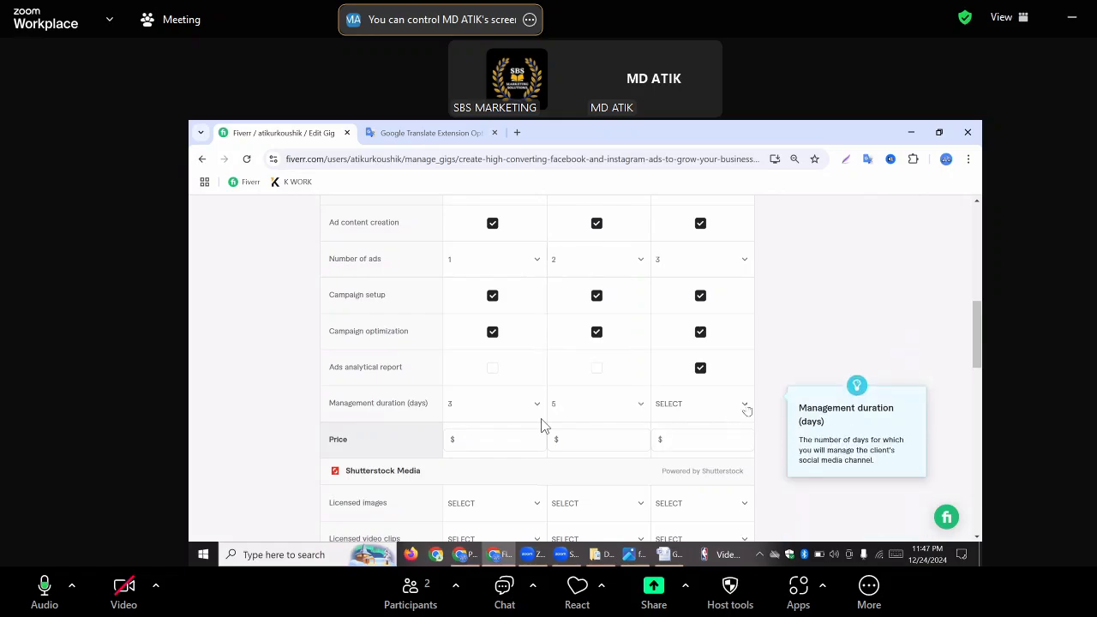
click(717, 411)
scroll(677, 366, down, 2)
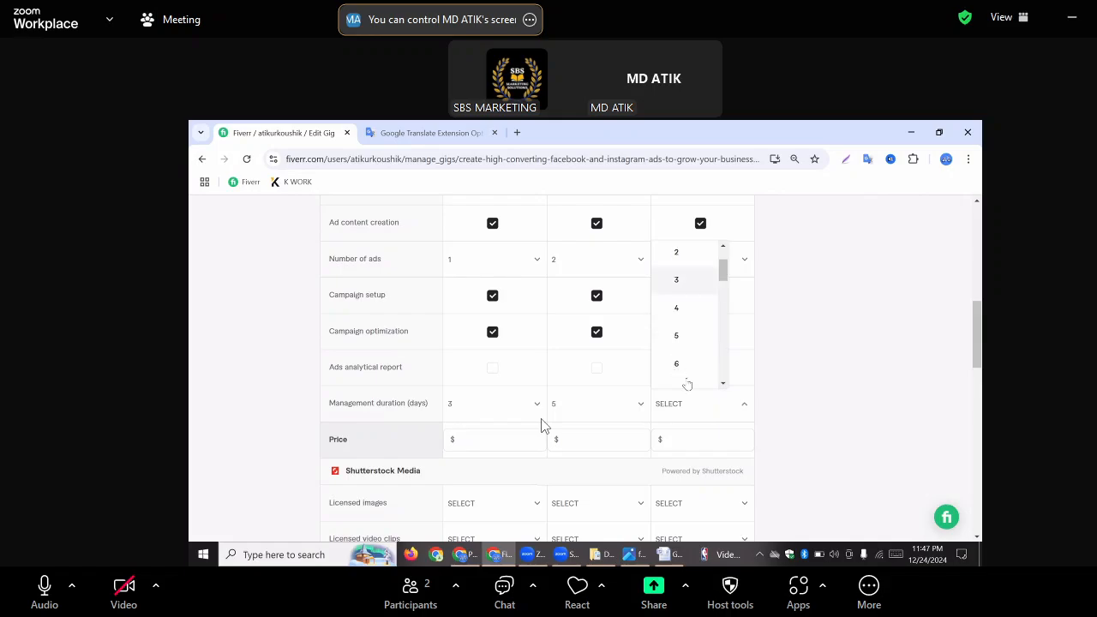
scroll(680, 364, down, 2)
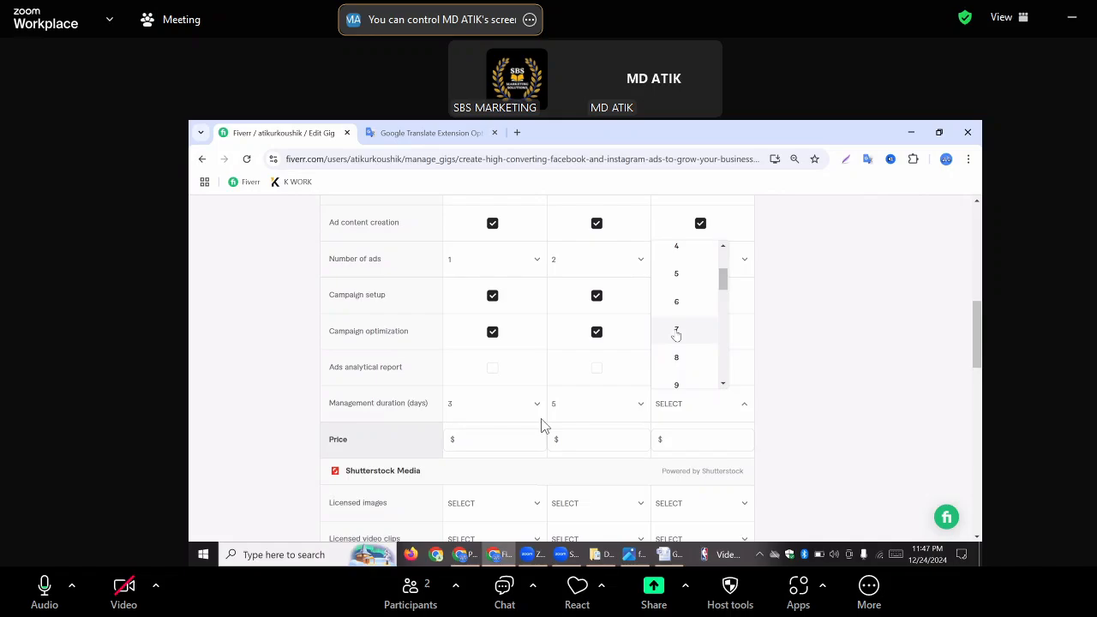
click(676, 334)
Set the package prices to $20 for Basic, $40 for Standard and $60 for Premium
click(597, 441)
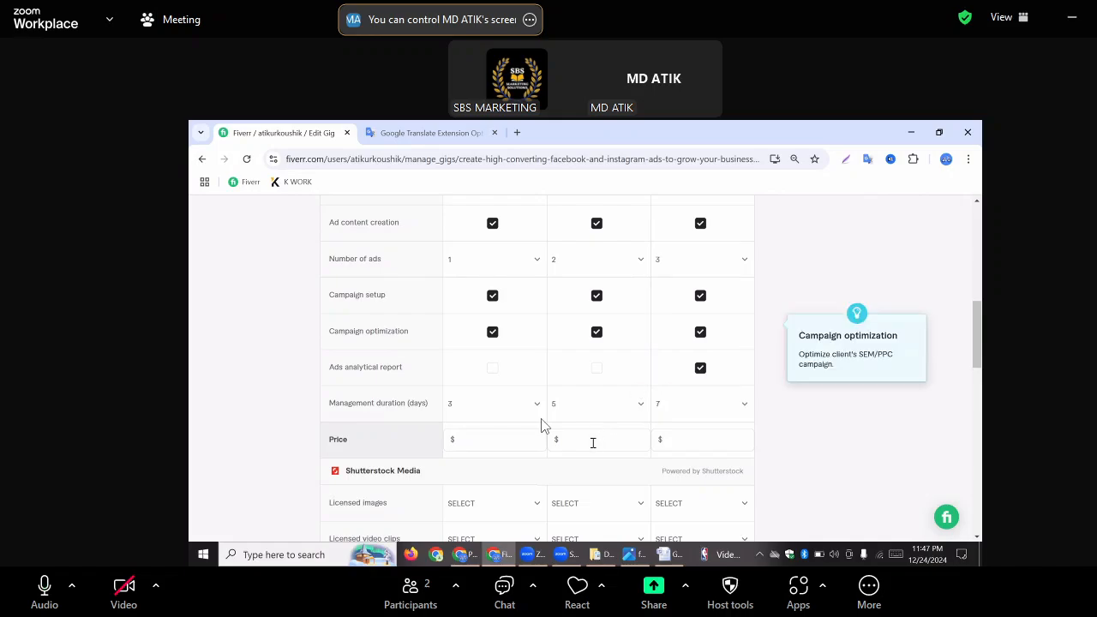
click(490, 441)
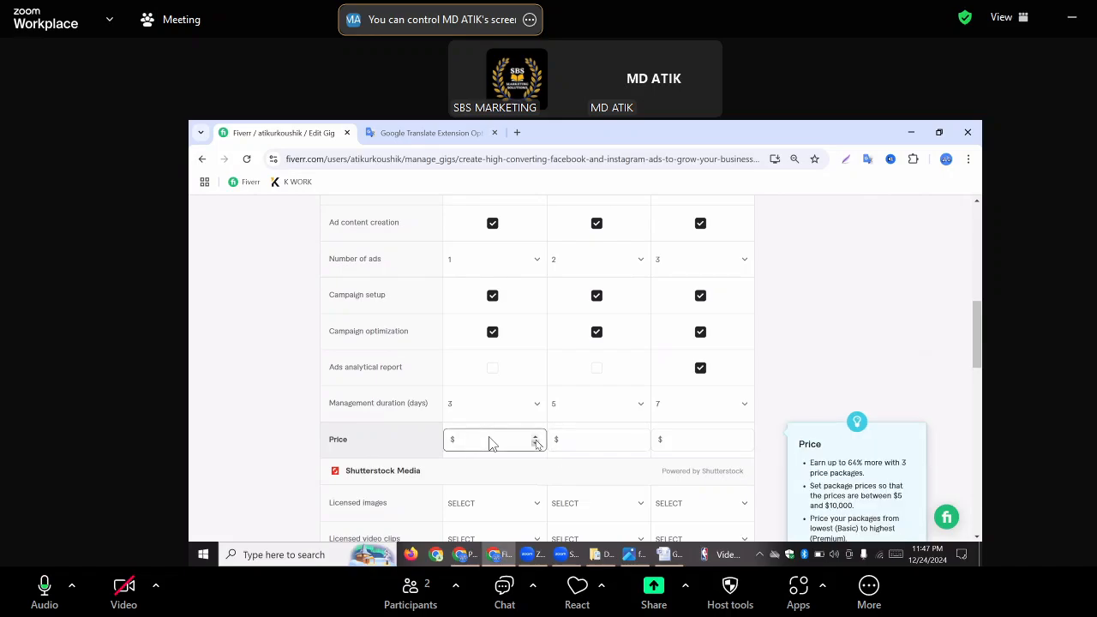
text(5)
key(BackSpace)
text(20)
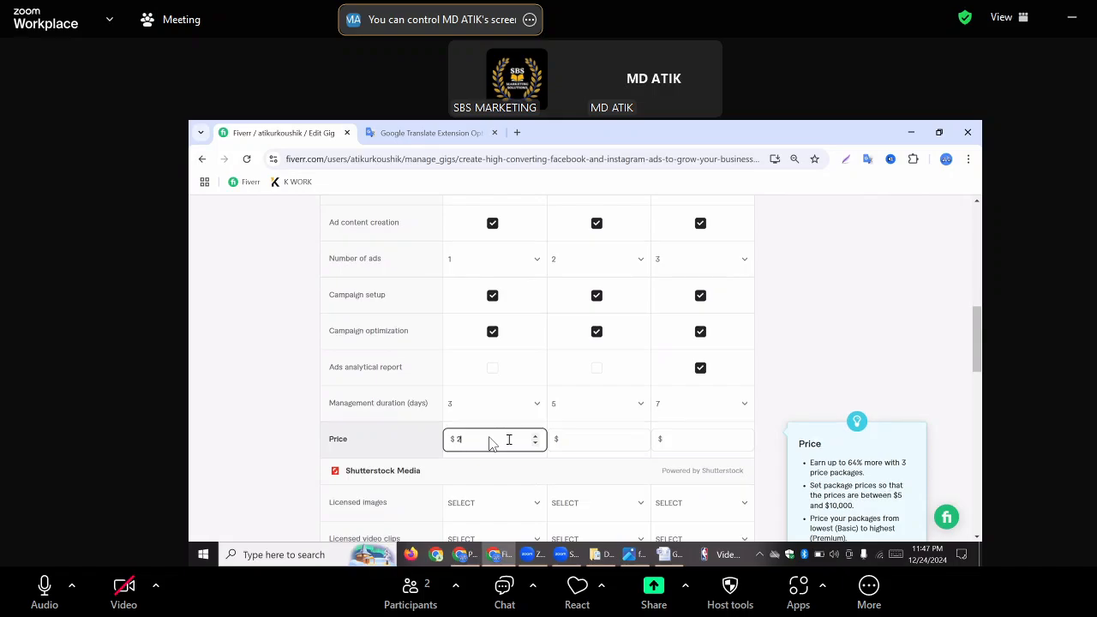
click(582, 441)
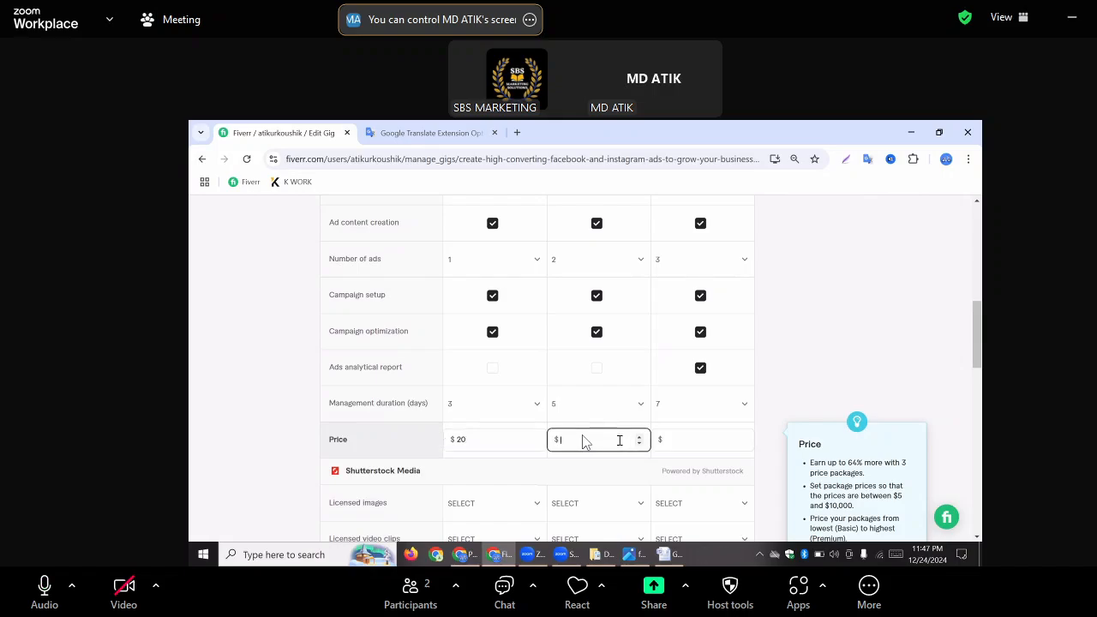
text(40)
key(Tab)
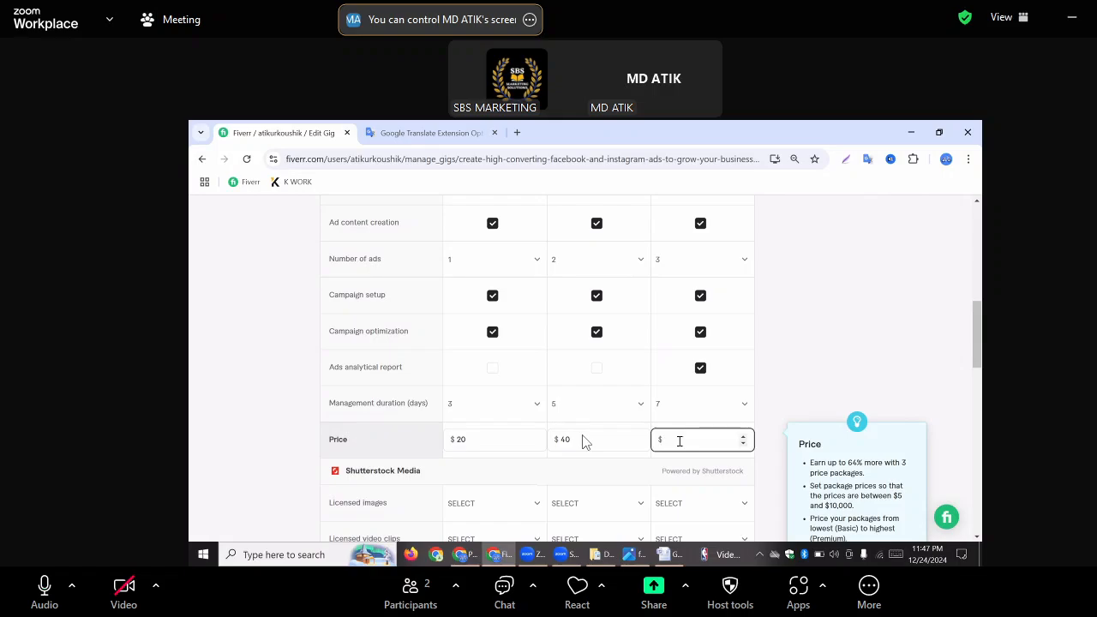
text(60)
scroll(695, 451, down, 1)
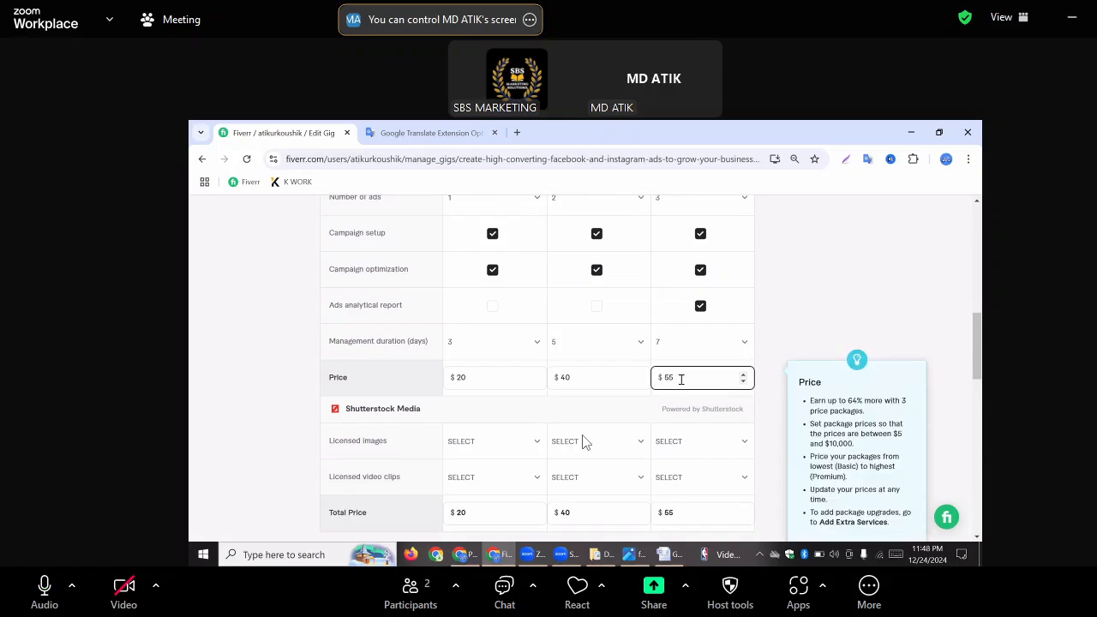
key(BackSpace)
key(BackSpace)
text(60)
Change the optimization support period in the Standard package description to 5 days
scroll(982, 360, up, 3)
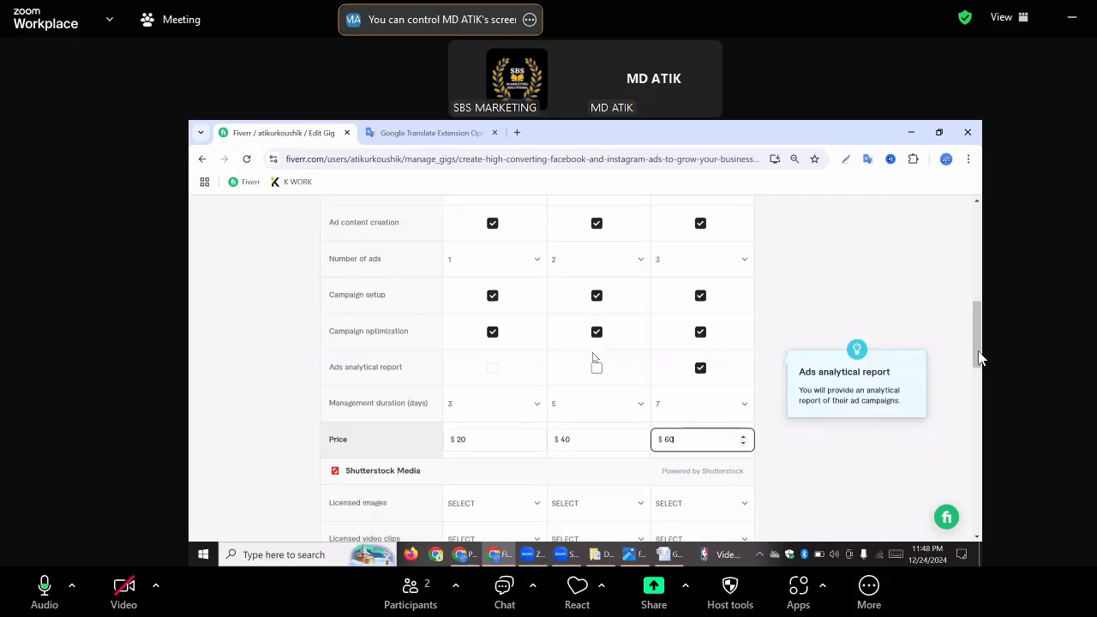
scroll(981, 305, up, 3)
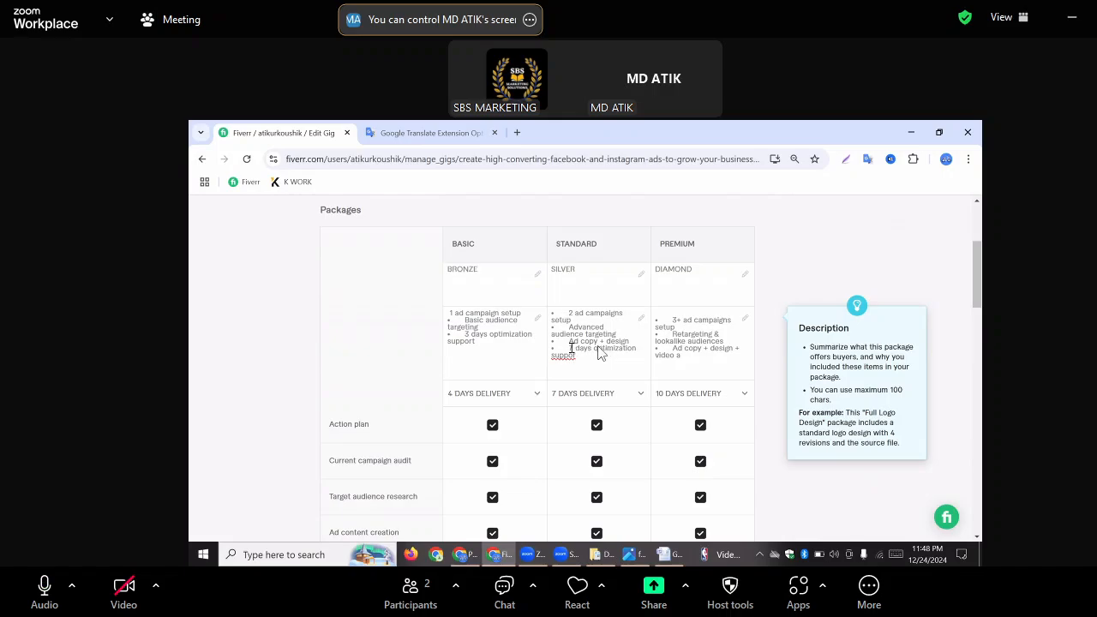
click(571, 348)
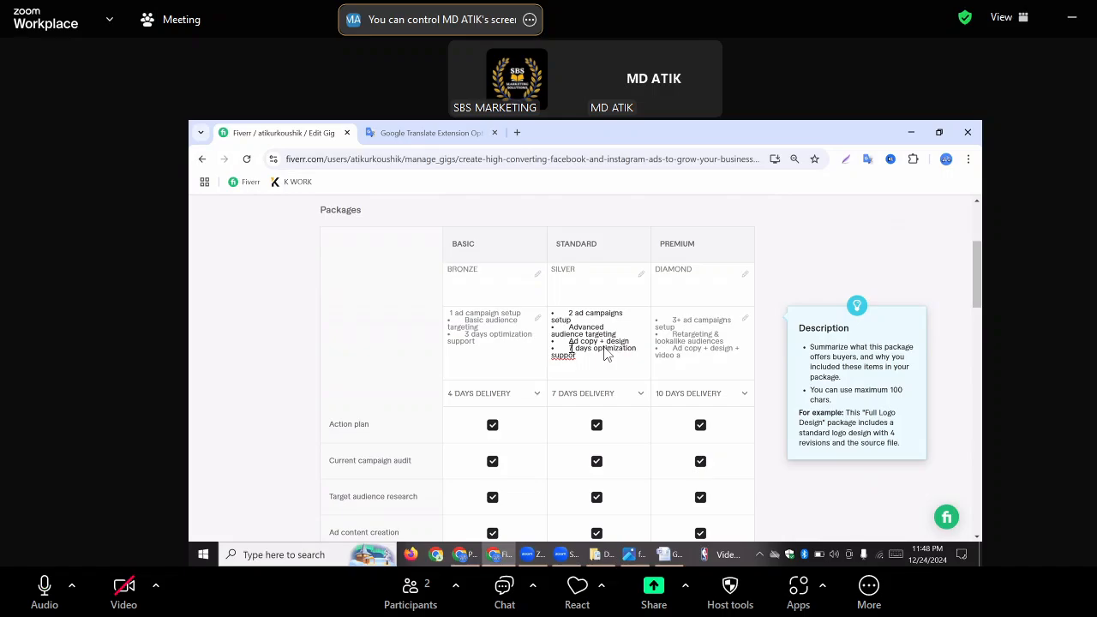
key(BackSpace)
text(5)
Try to correct the spelling of the last word, "support", in the Standard package description
scroll(604, 354, down, 7)
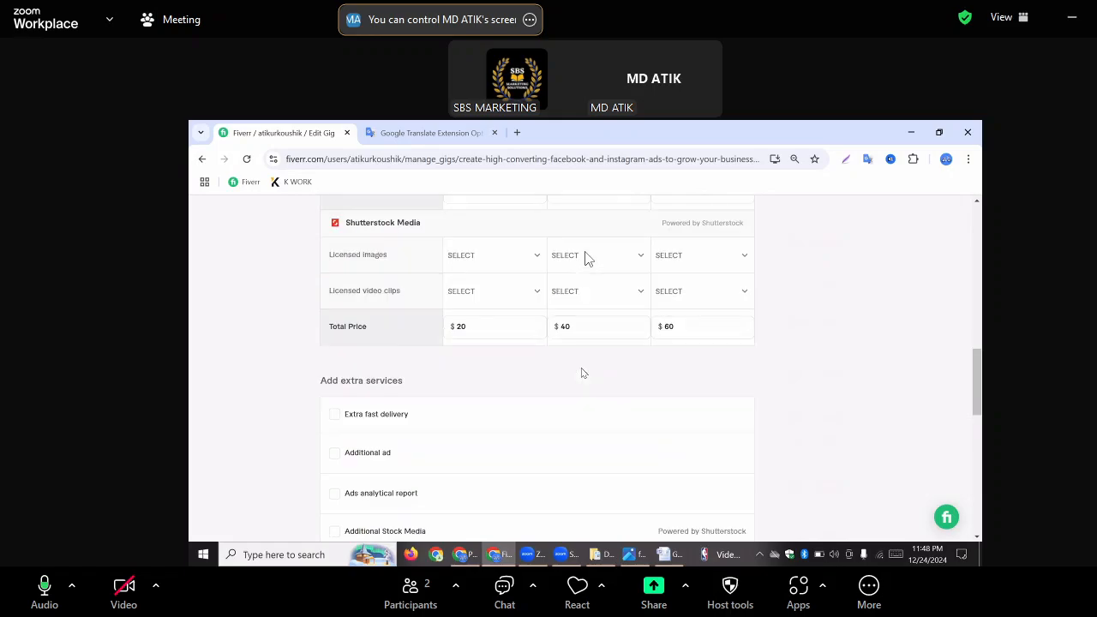
scroll(578, 371, down, 1)
scroll(575, 371, up, 1)
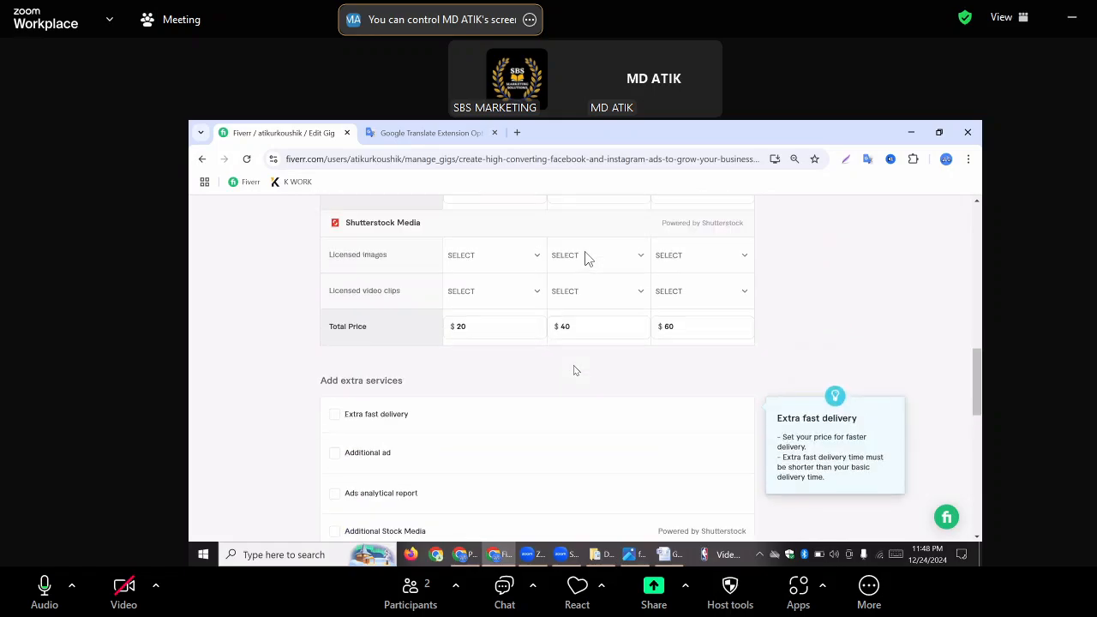
scroll(585, 257, up, 3)
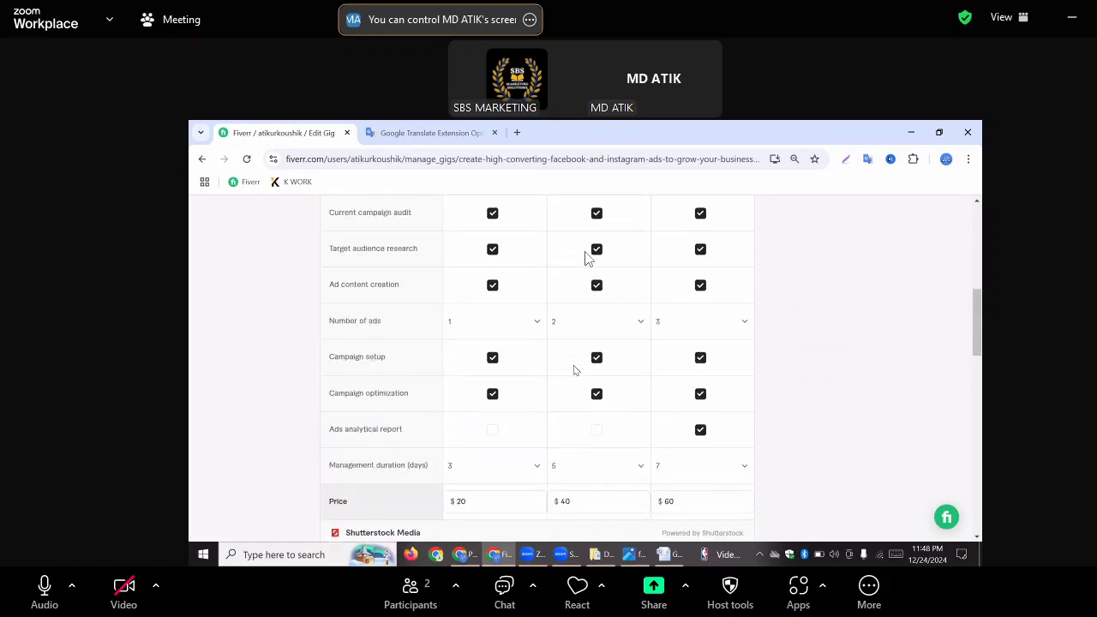
scroll(587, 257, up, 3)
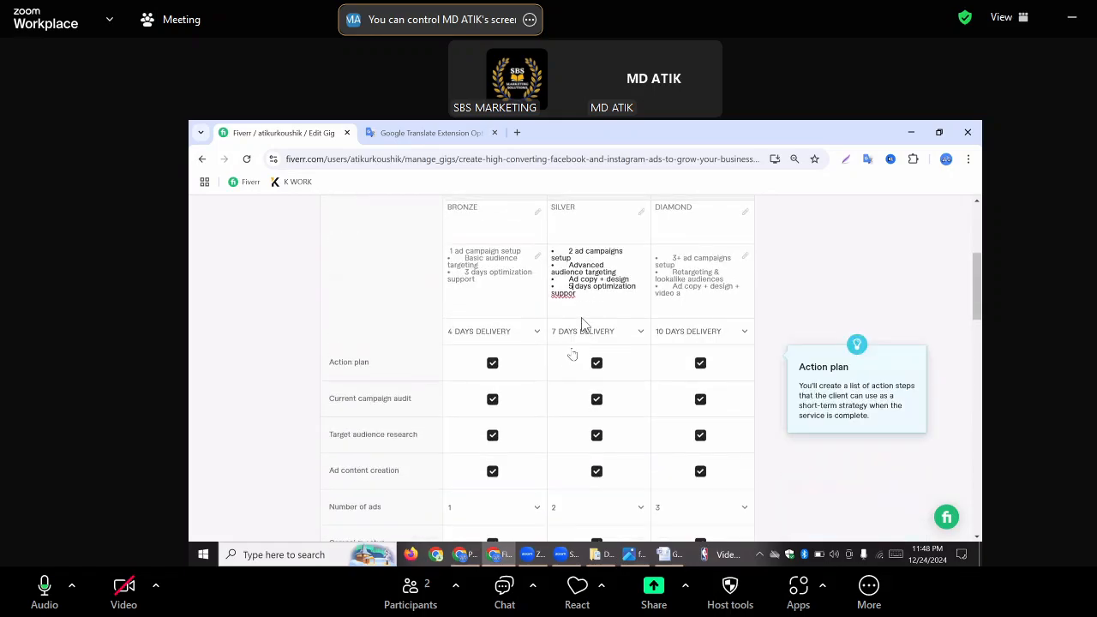
click(586, 302)
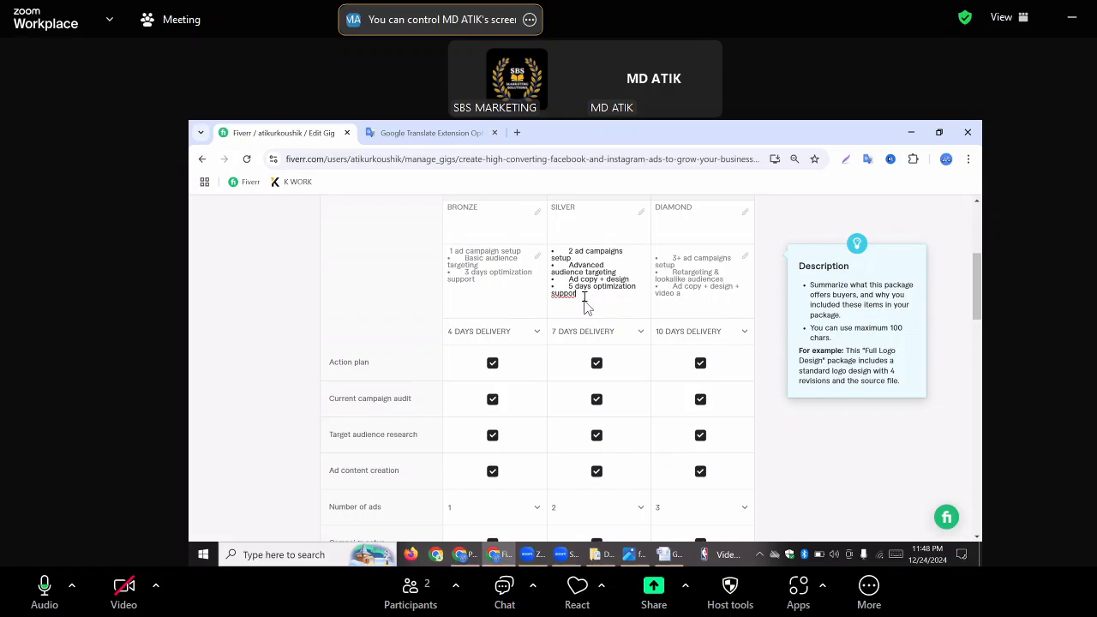
key(BackSpace)
text(t)
key(BackSpace)
text(t)
click(572, 289)
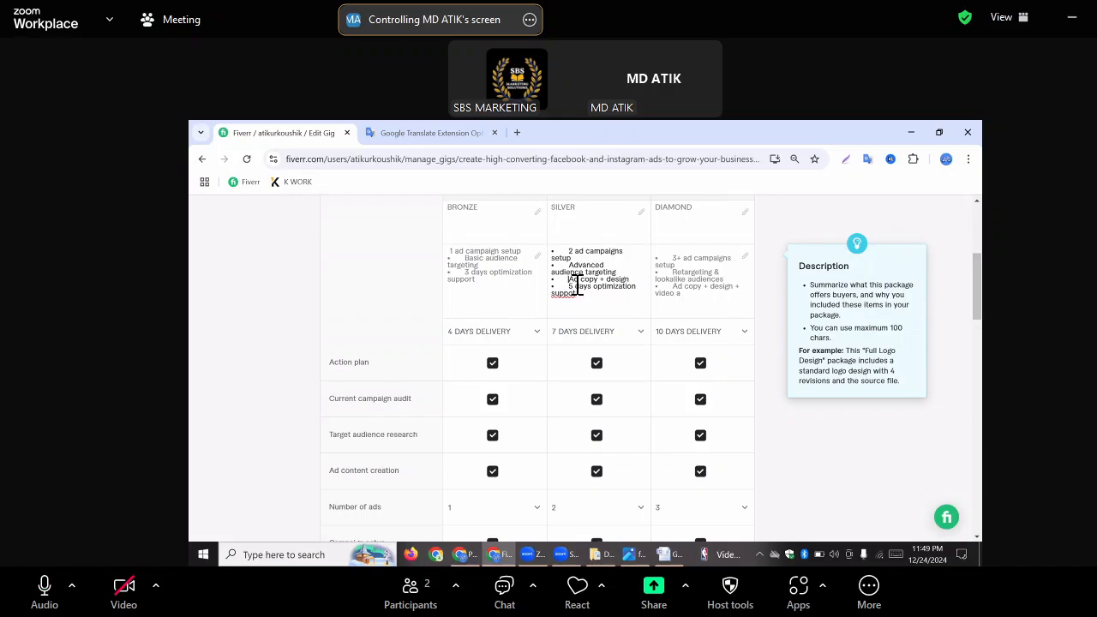
Remove the gap before "Ad copy + design" in the Standard package description and correct the last word to "support"
key(BackSpace)
double_click(576, 280)
key(BackSpace)
key(ctrl+z)
click(572, 285)
text(p)
key(Right)
text(r)
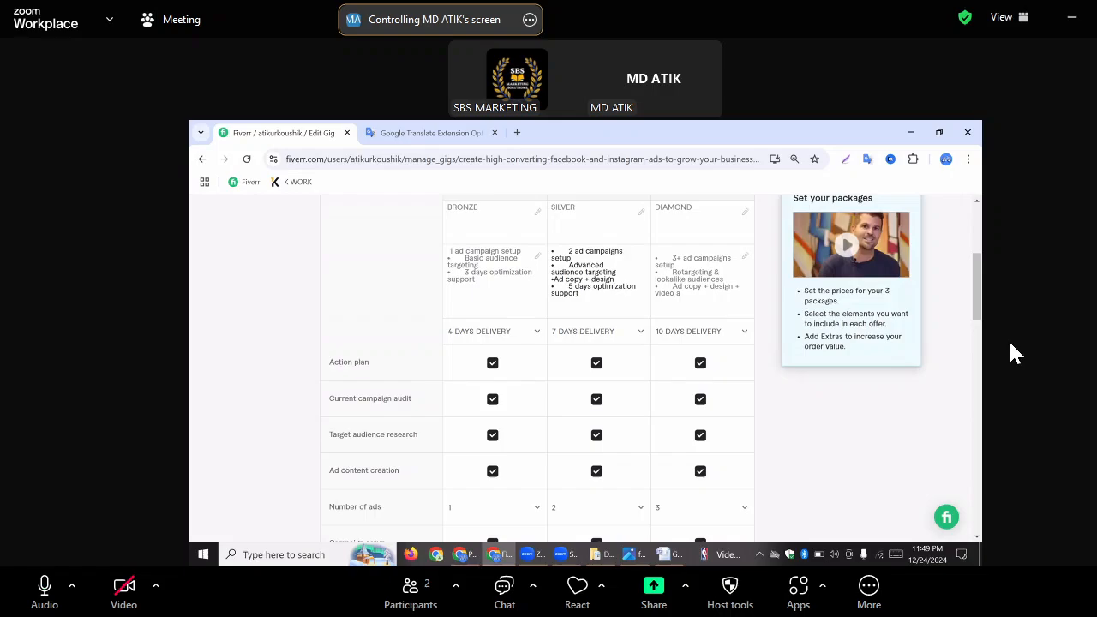
Review the package table and extra services, then try to save the pricing and continue
scroll(1009, 343, up, 1)
scroll(1009, 343, down, 7)
scroll(1011, 353, down, 3)
scroll(1011, 353, up, 3)
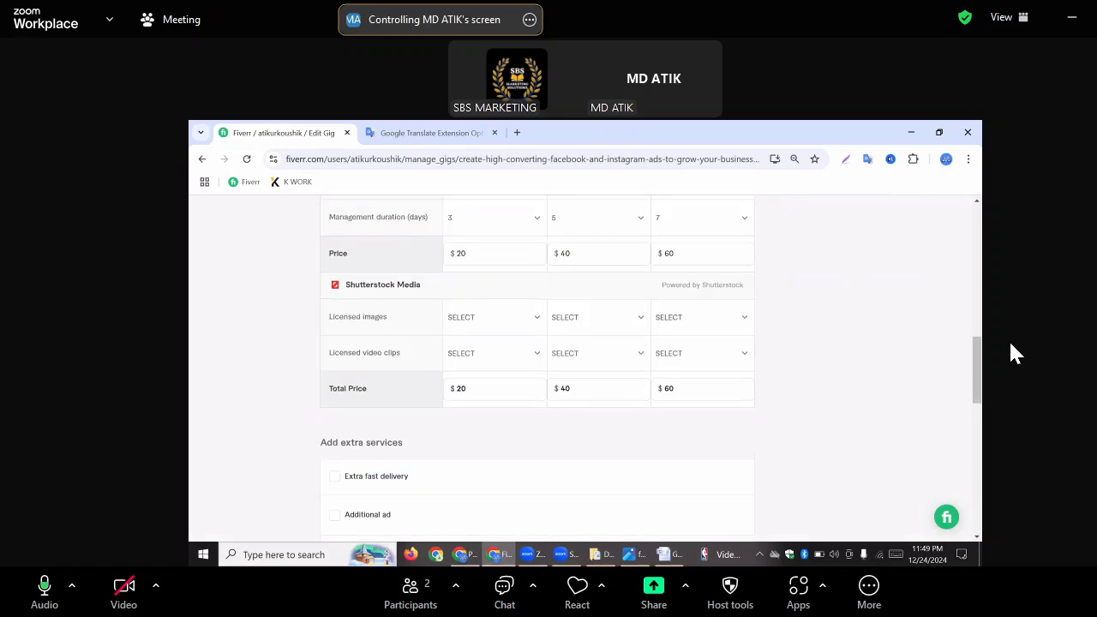
scroll(1011, 353, down, 2)
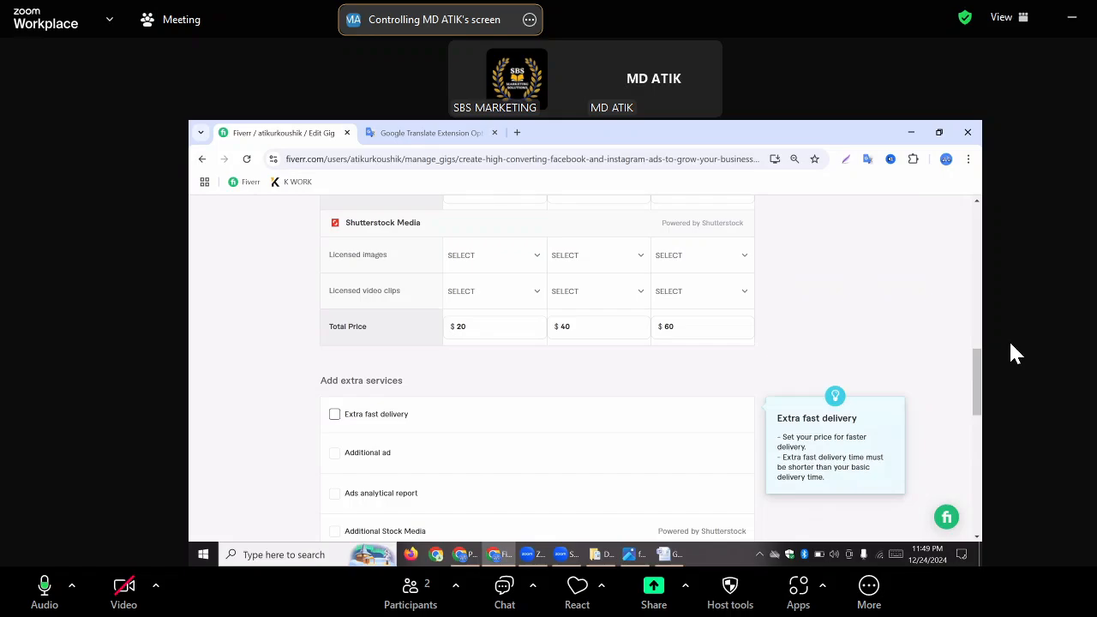
scroll(1012, 353, down, 2)
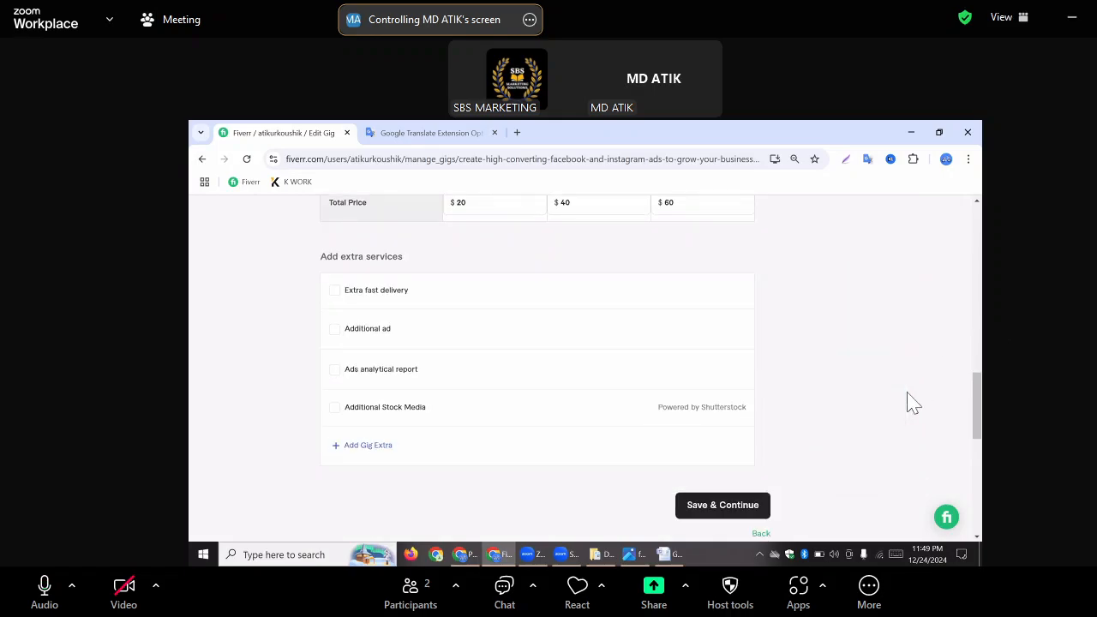
click(727, 508)
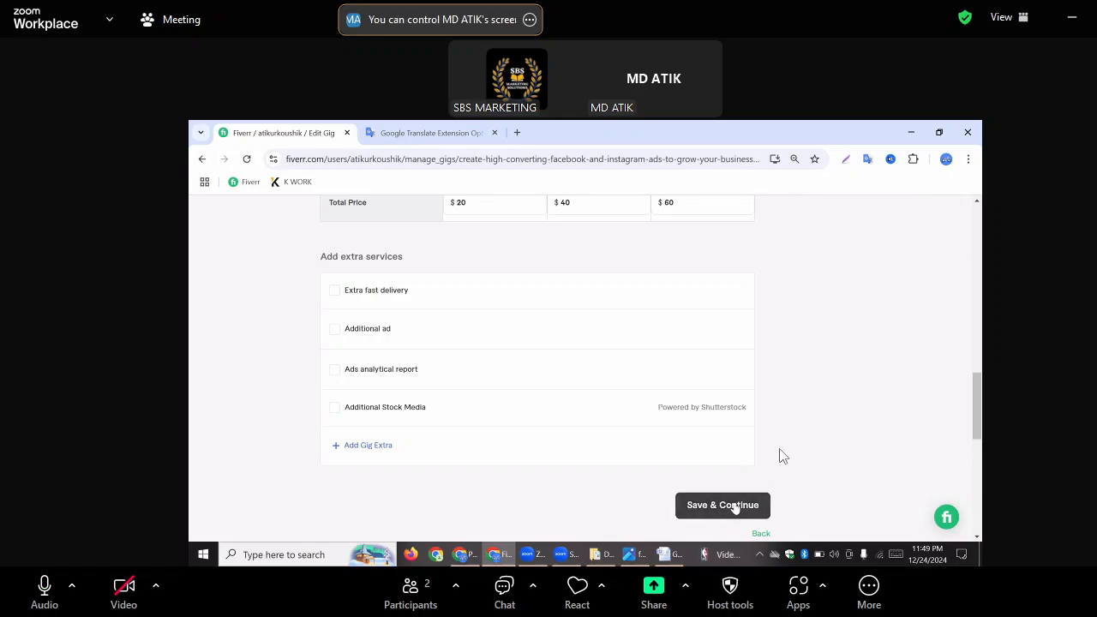
click(735, 506)
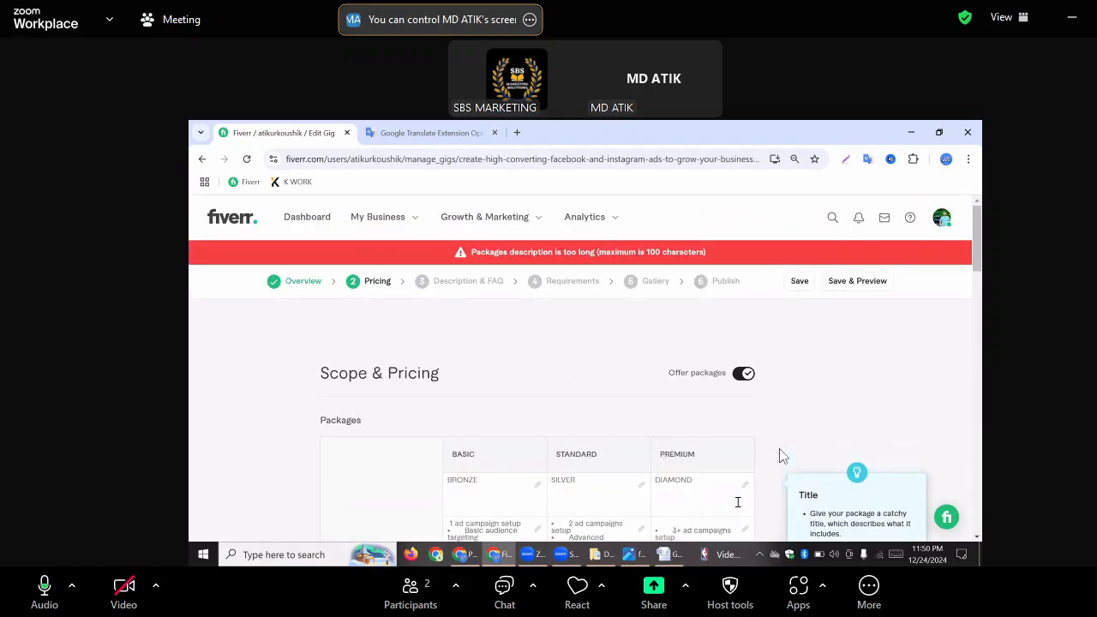
Remove the gap between the bullet and "2 ad campaigns setup" in the Standard package description
click(977, 251)
scroll(974, 257, down, 1)
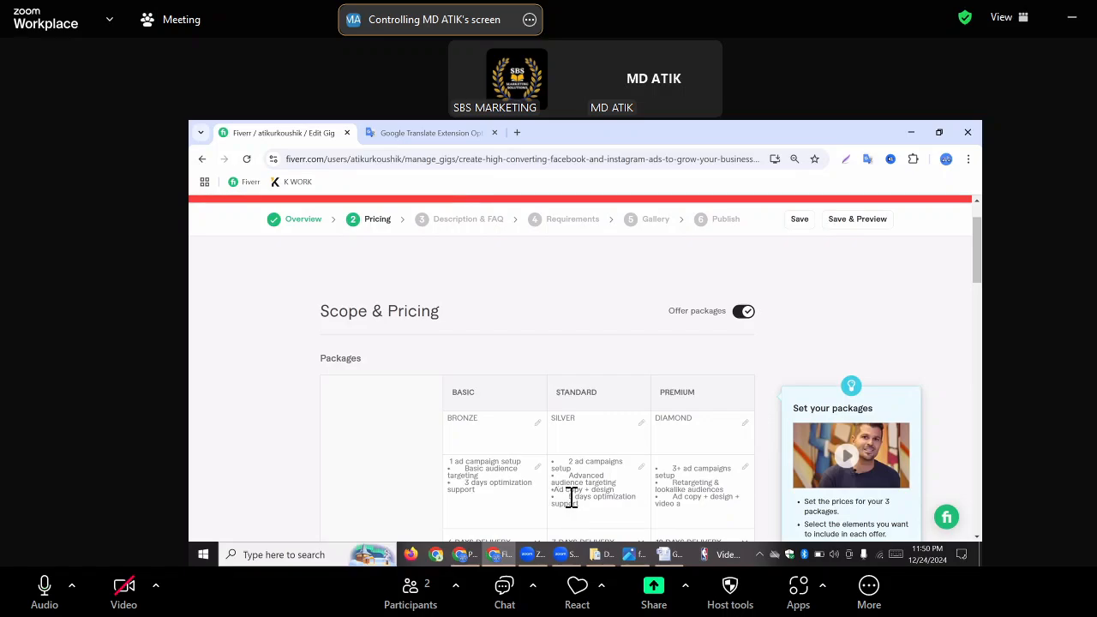
click(605, 481)
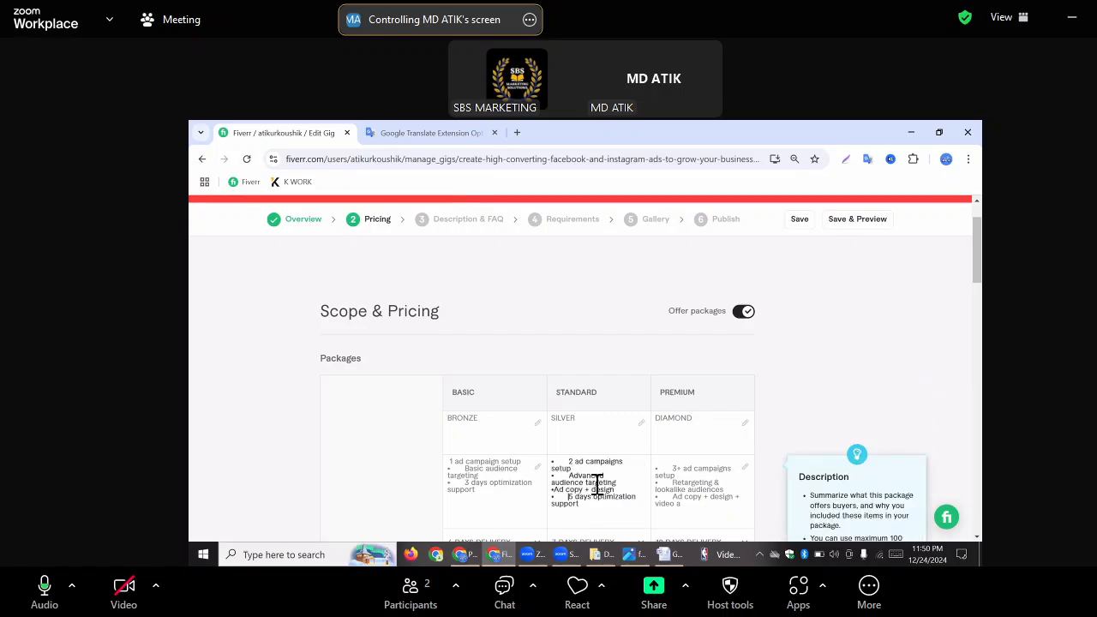
click(570, 464)
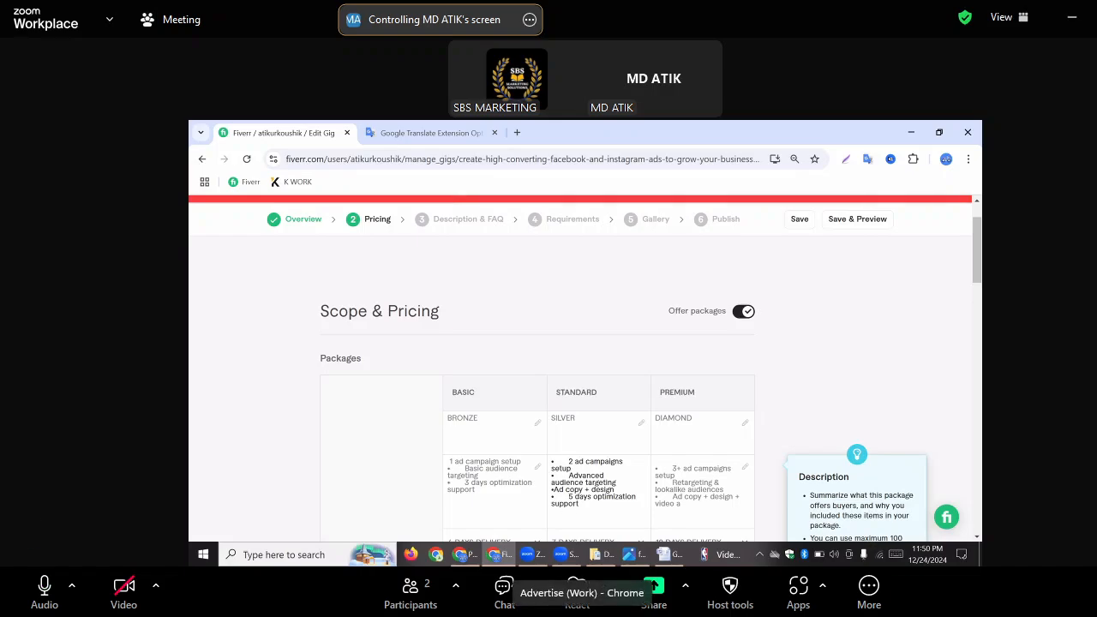
key(BackSpace)
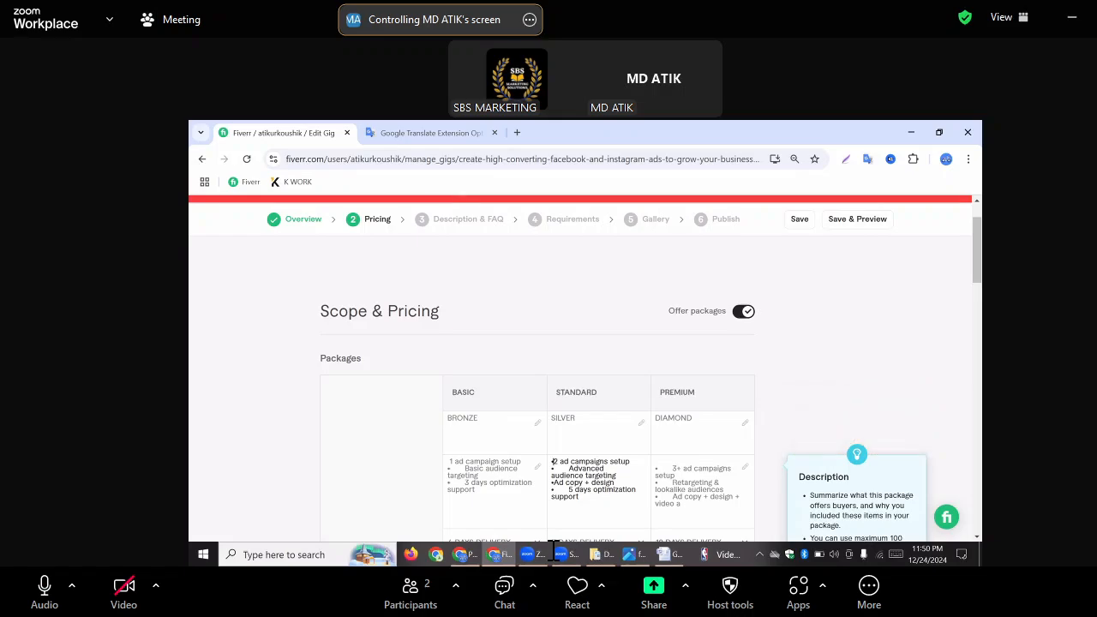
Remove the gaps before "Basic audience targeting" and "3 days optimization support" in the Basic package description
click(464, 469)
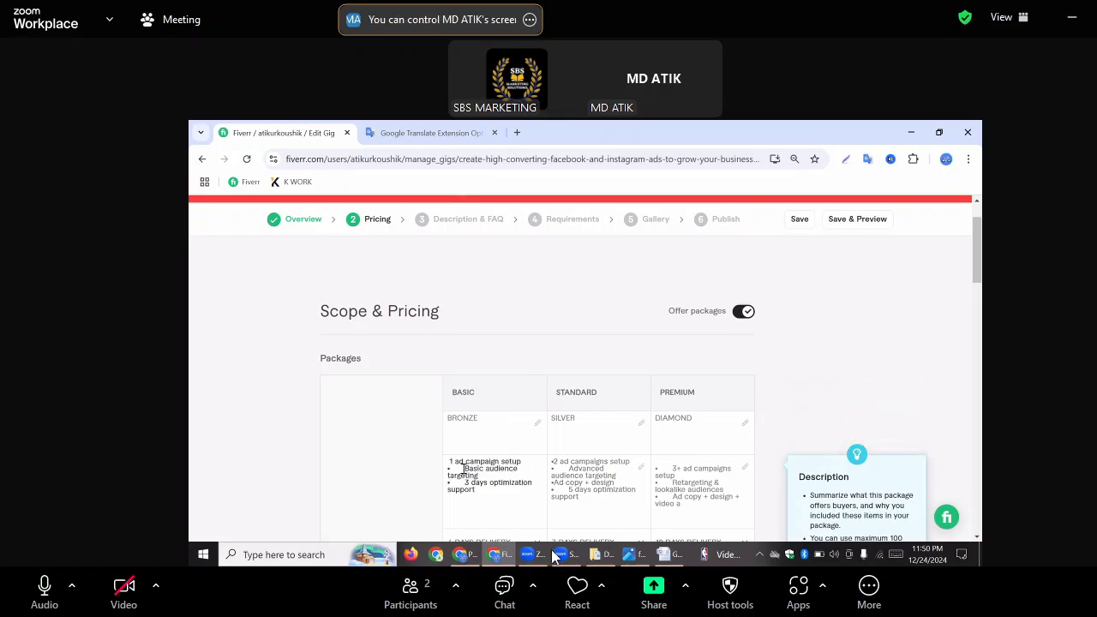
key(BackSpace)
key(BackSpace)
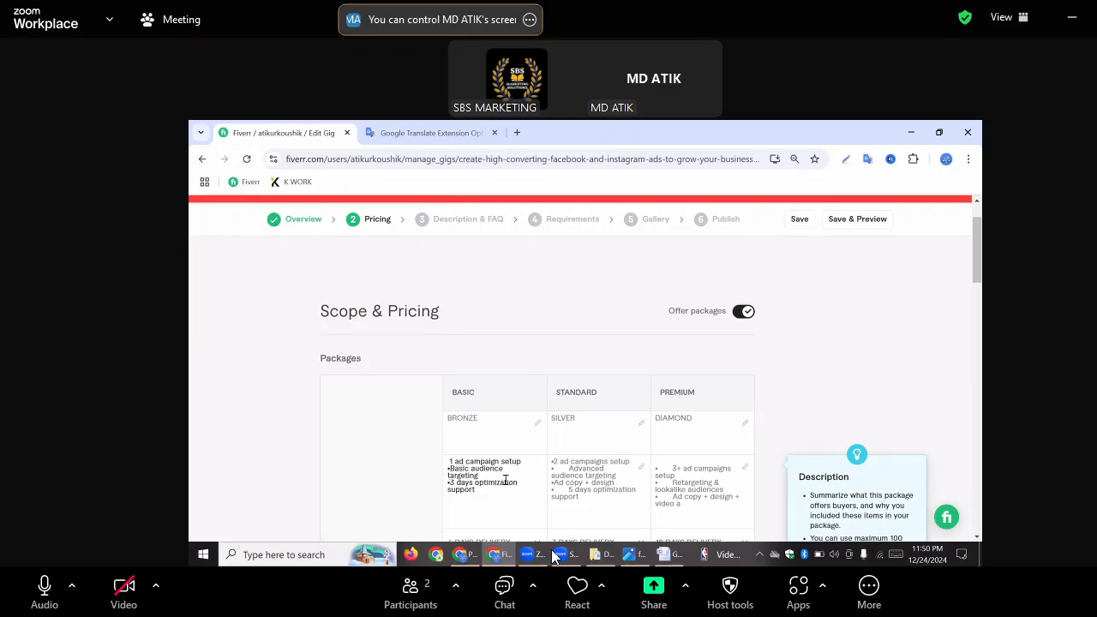
Remove the gaps before "Advanced audience targeting" and "5 days optimization support" in the Standard package description
click(567, 466)
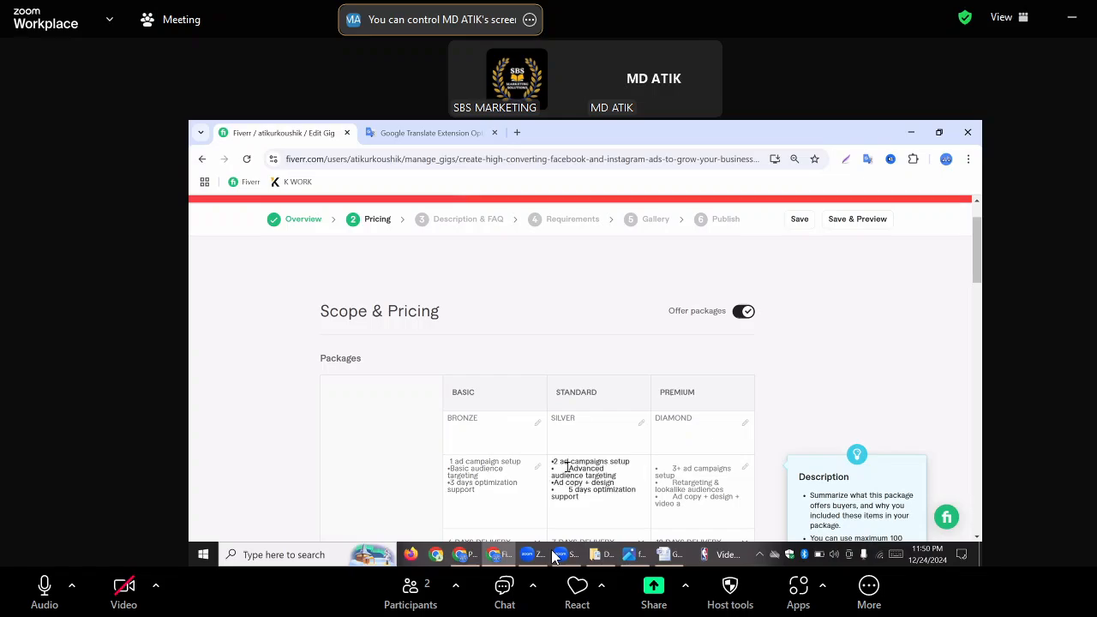
key(BackSpace)
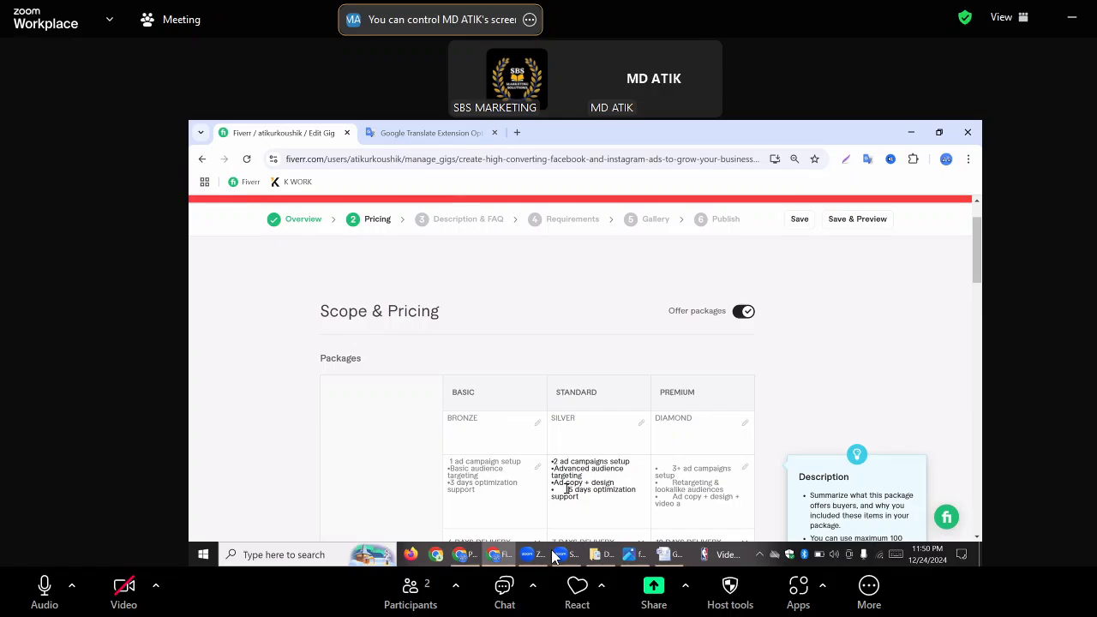
key(BackSpace)
Remove the gaps after all three bullets in the Premium package description
click(671, 467)
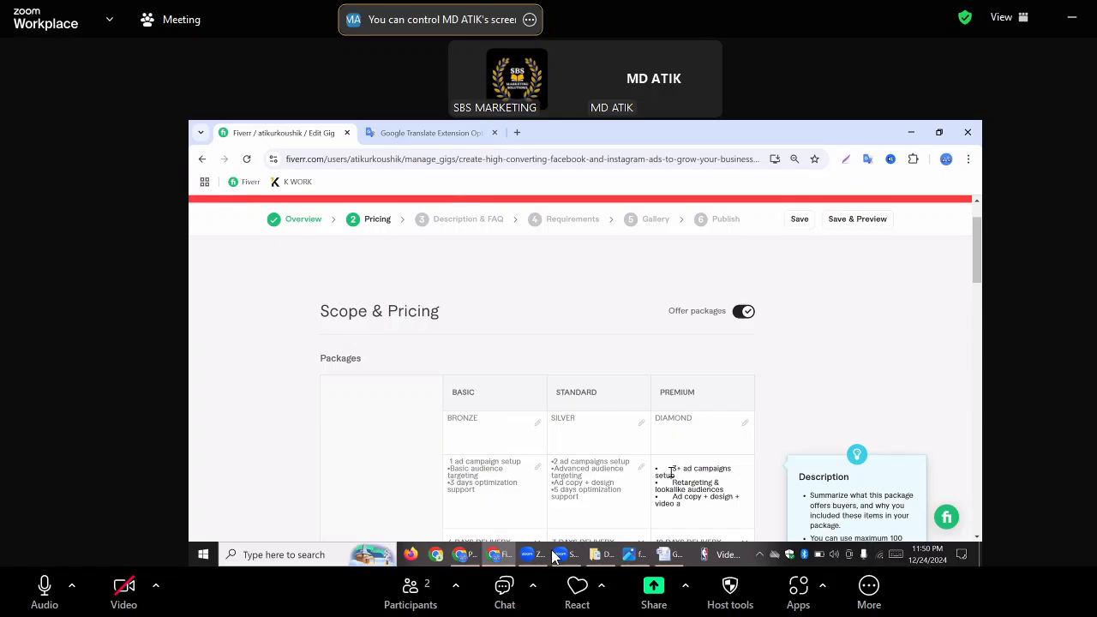
key(BackSpace)
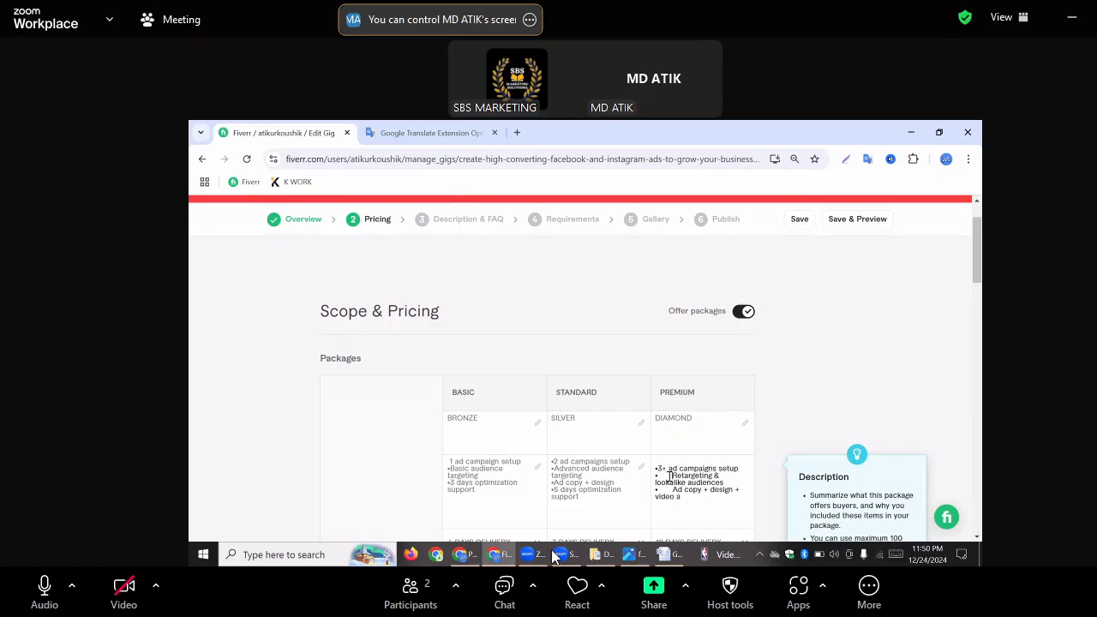
click(670, 475)
key(BackSpace)
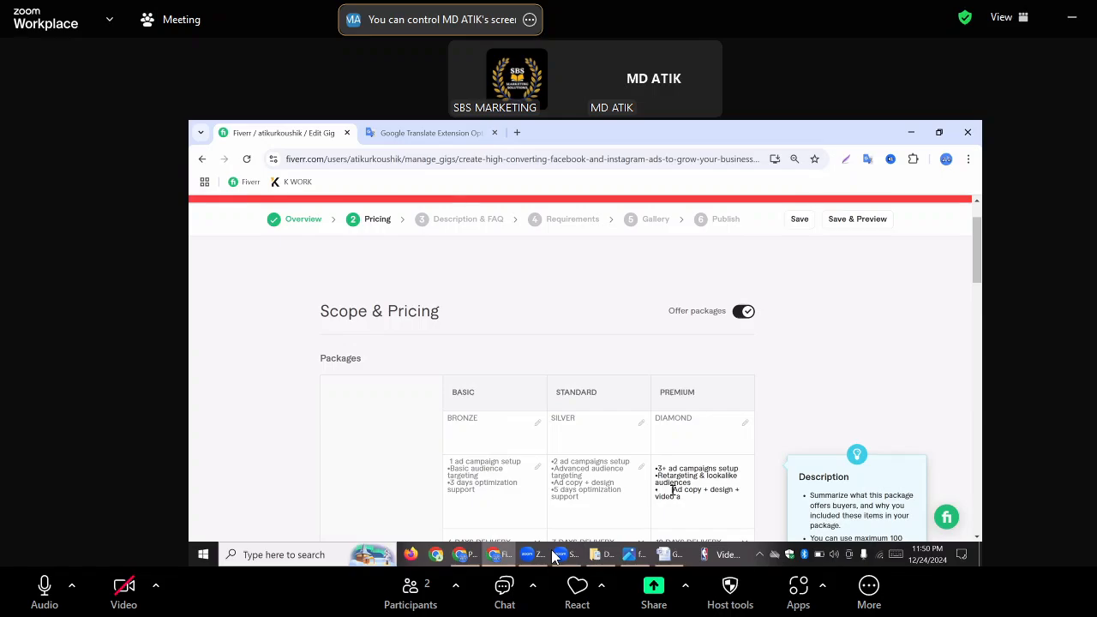
click(673, 489)
key(BackSpace)
click(751, 381)
Complete the last word of the Premium package description as "ads", then save the pricing and continue to the gig description
scroll(752, 386, down, 4)
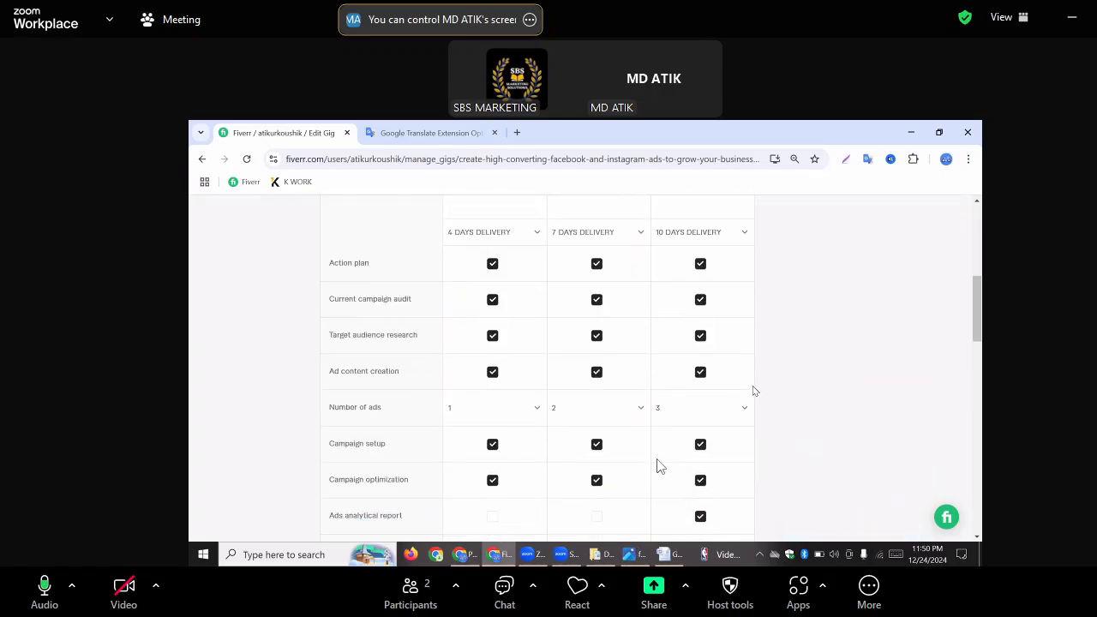
scroll(753, 390, down, 8)
scroll(753, 390, up, 7)
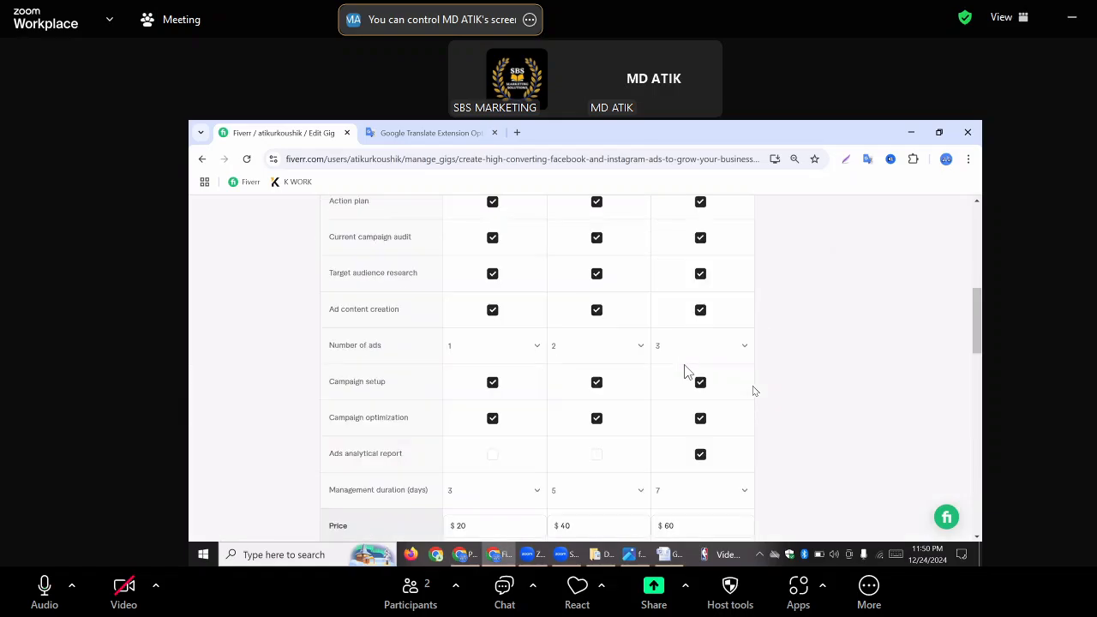
scroll(752, 386, up, 5)
scroll(752, 386, down, 1)
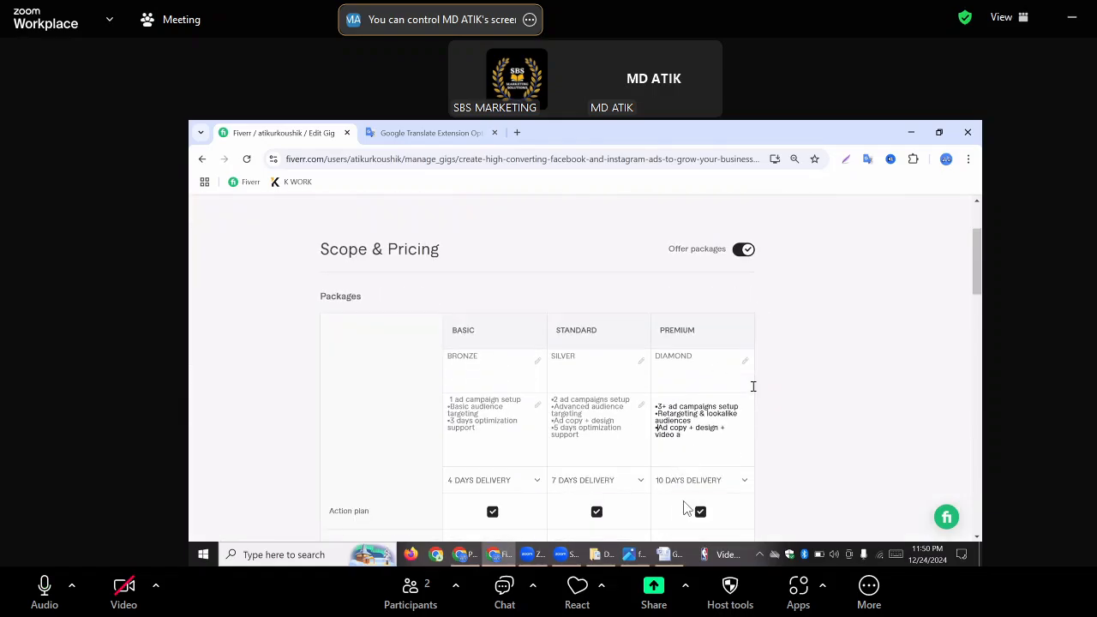
click(690, 434)
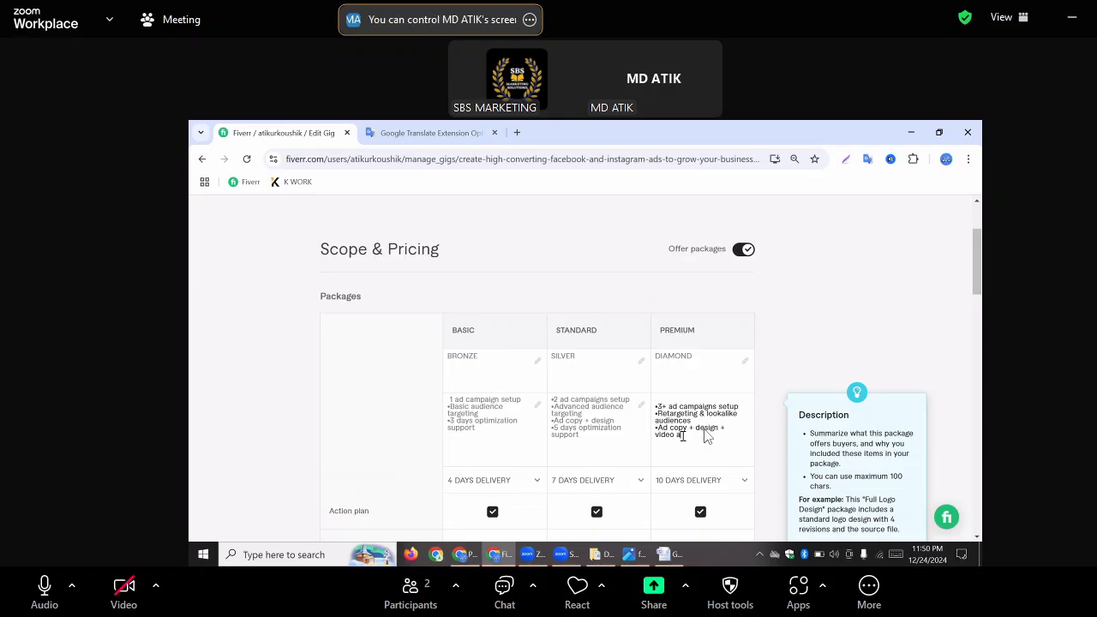
text(ds)
scroll(848, 407, down, 15)
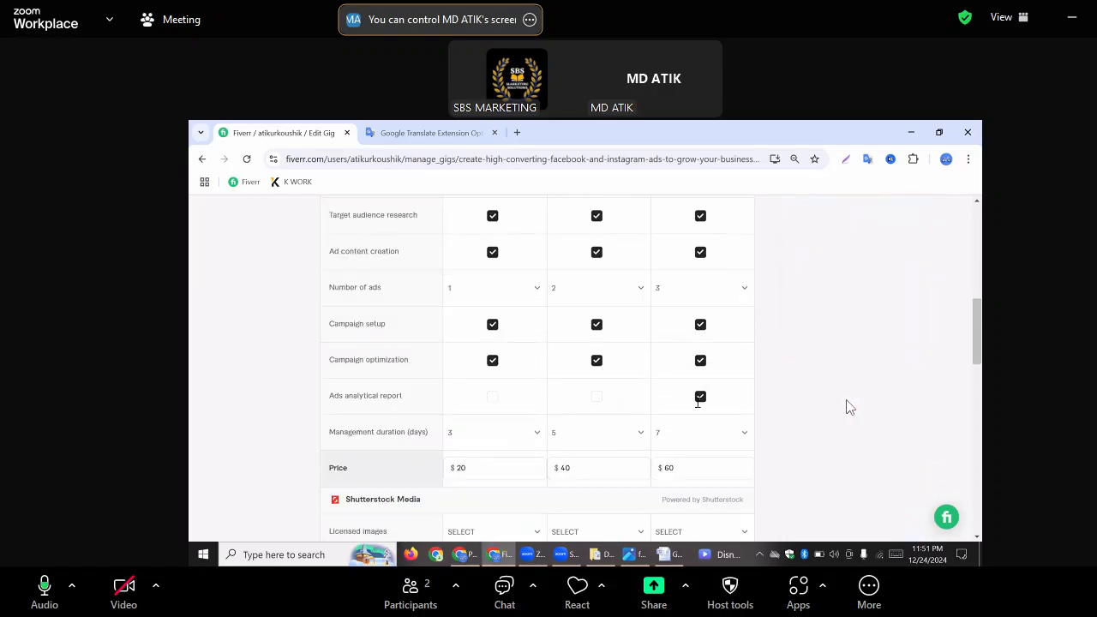
click(700, 415)
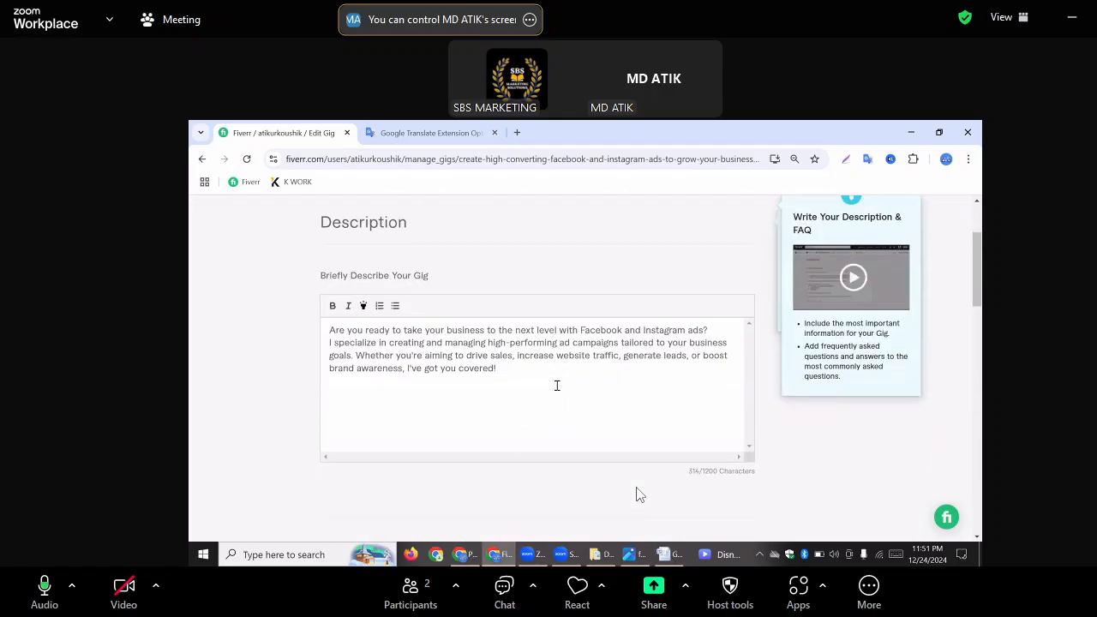
Switch to the GIG document in Word and copy the text from the About section through the "Why Choose Me?" section
click(666, 556)
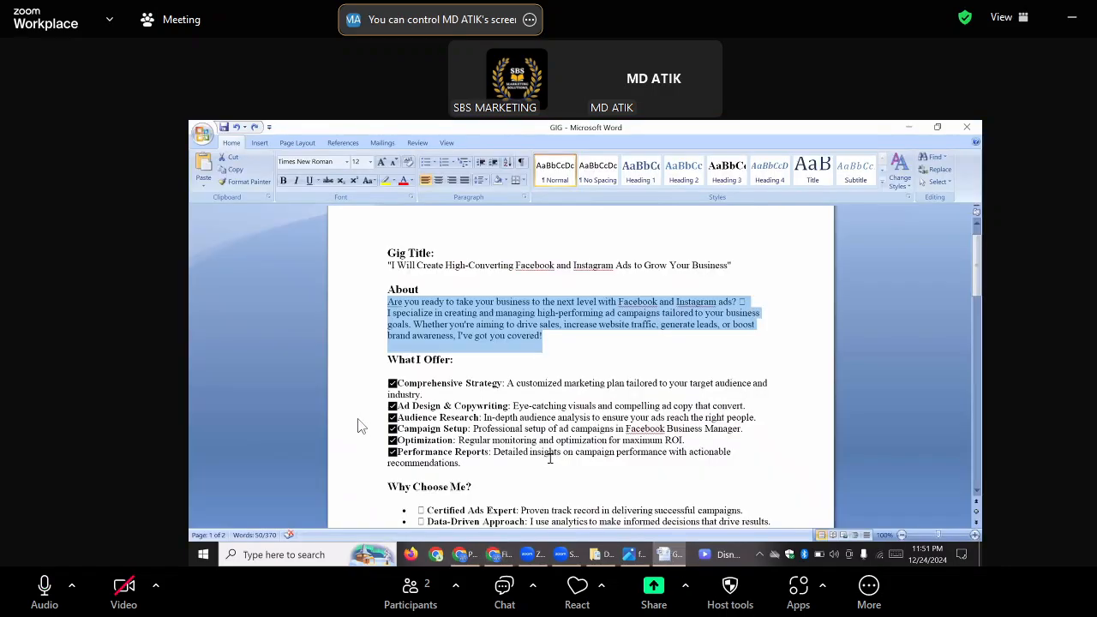
click(392, 317)
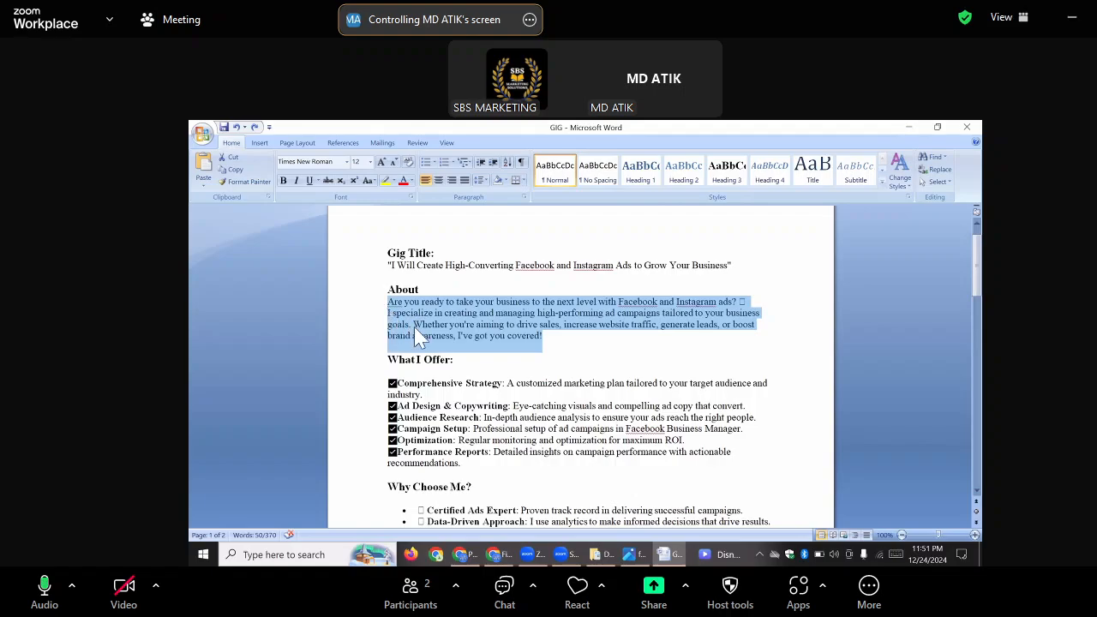
click(414, 326)
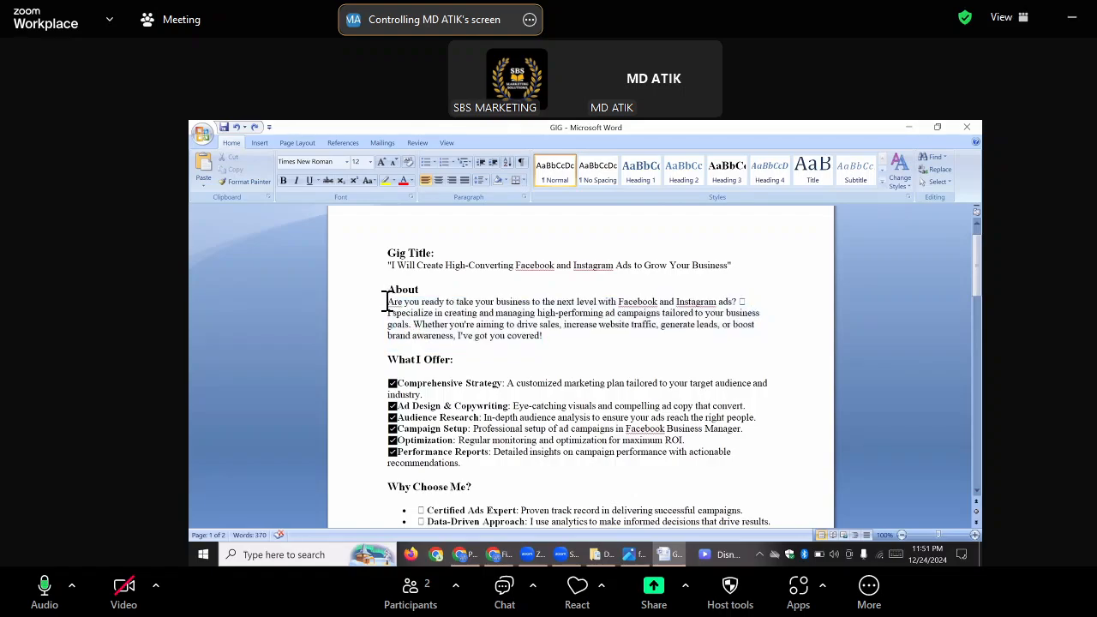
drag(487, 307, 641, 284)
drag(617, 483, 760, 367)
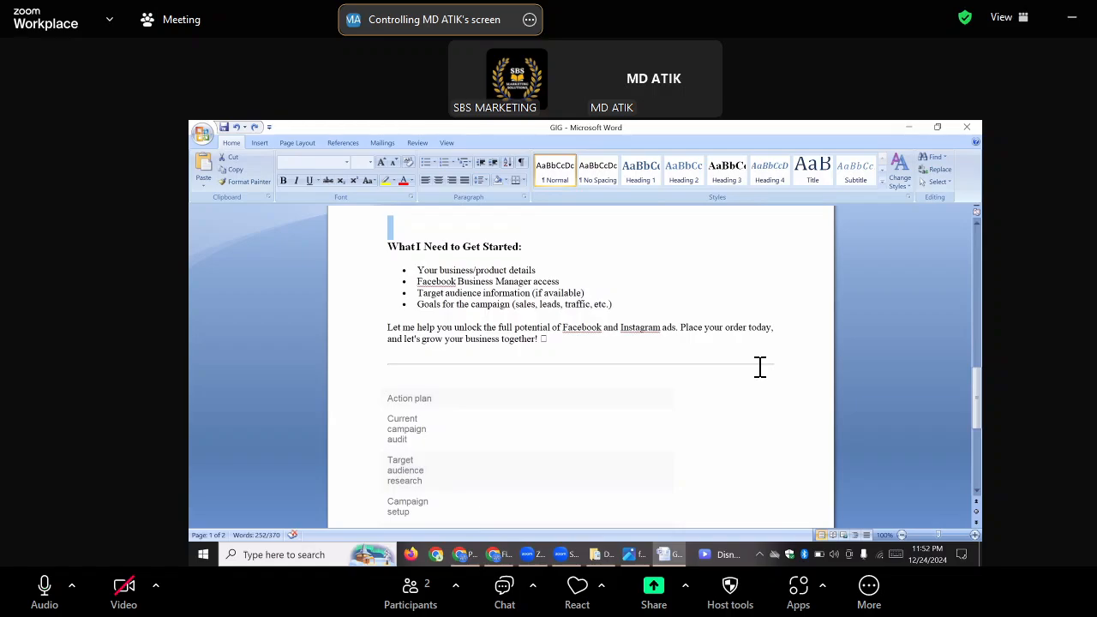
scroll(759, 367, up, 10)
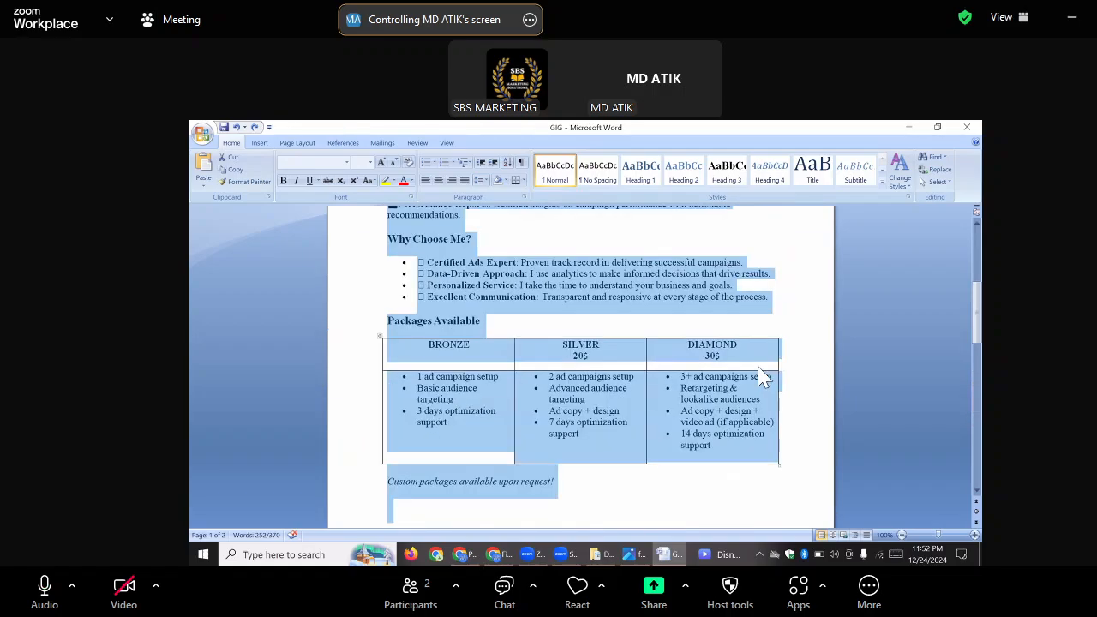
scroll(758, 368, up, 8)
drag(387, 295, 767, 350)
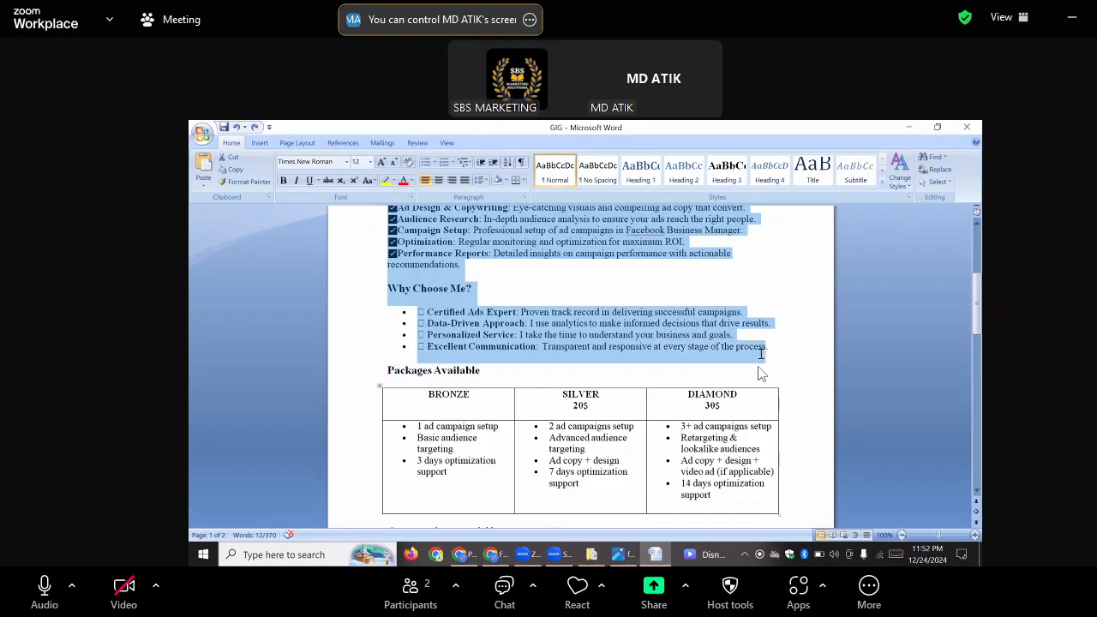
right_click(523, 223)
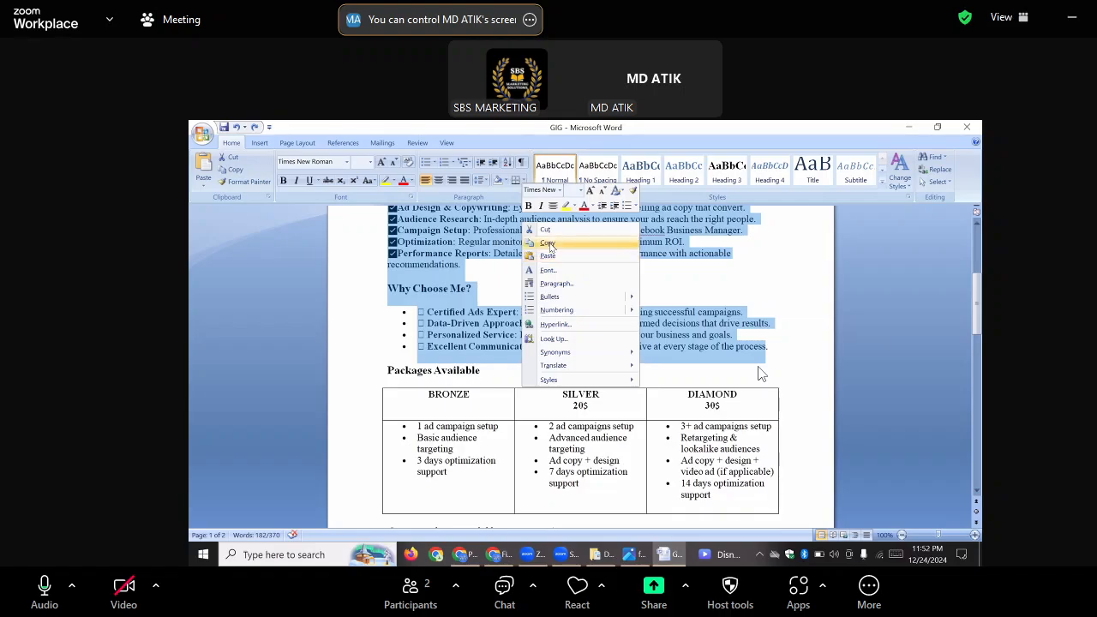
click(548, 243)
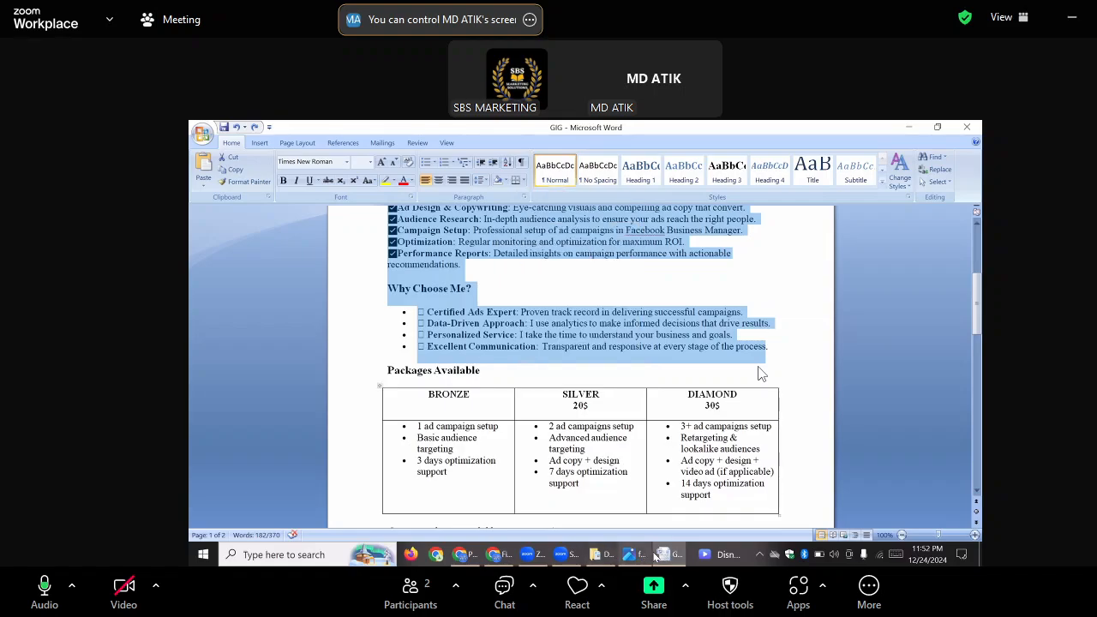
Switch to the Fiverr gig page and delete all the existing text from the gig description
click(503, 555)
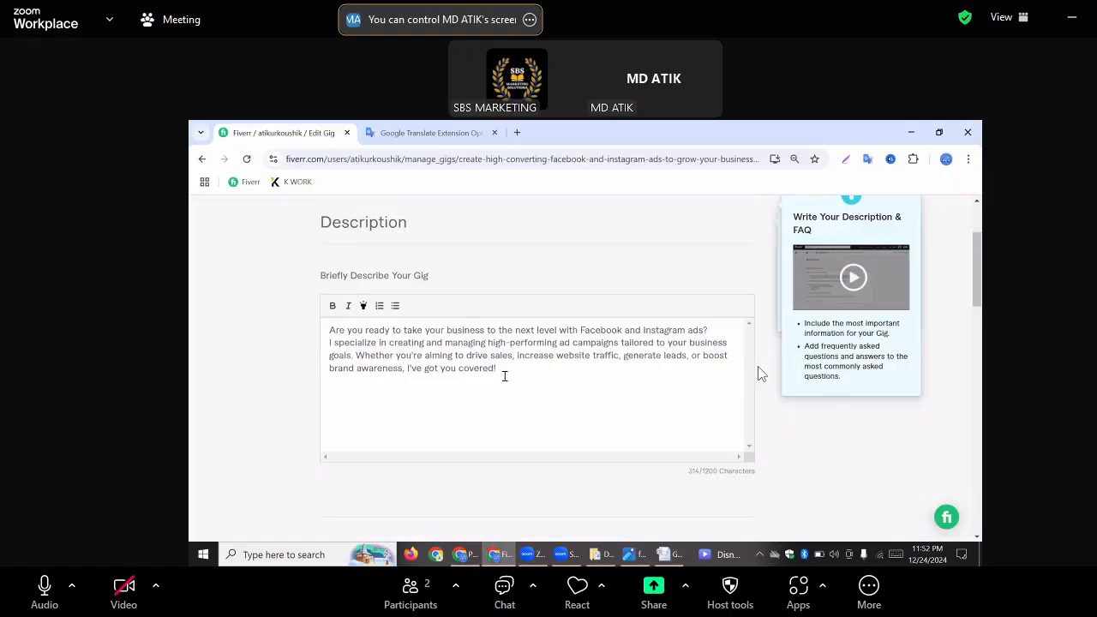
key(BackSpace)
key(BackSpace)
key(BackSpace)
key(BackSpace)
key(BackSpace)
key(BackSpace)
key(BackSpace)
key(BackSpace)
key(BackSpace)
key(BackSpace)
key(BackSpace)
key(BackSpace)
key(BackSpace)
key(BackSpace)
key(BackSpace)
key(BackSpace)
key(BackSpace)
key(BackSpace)
key(BackSpace)
key(BackSpace)
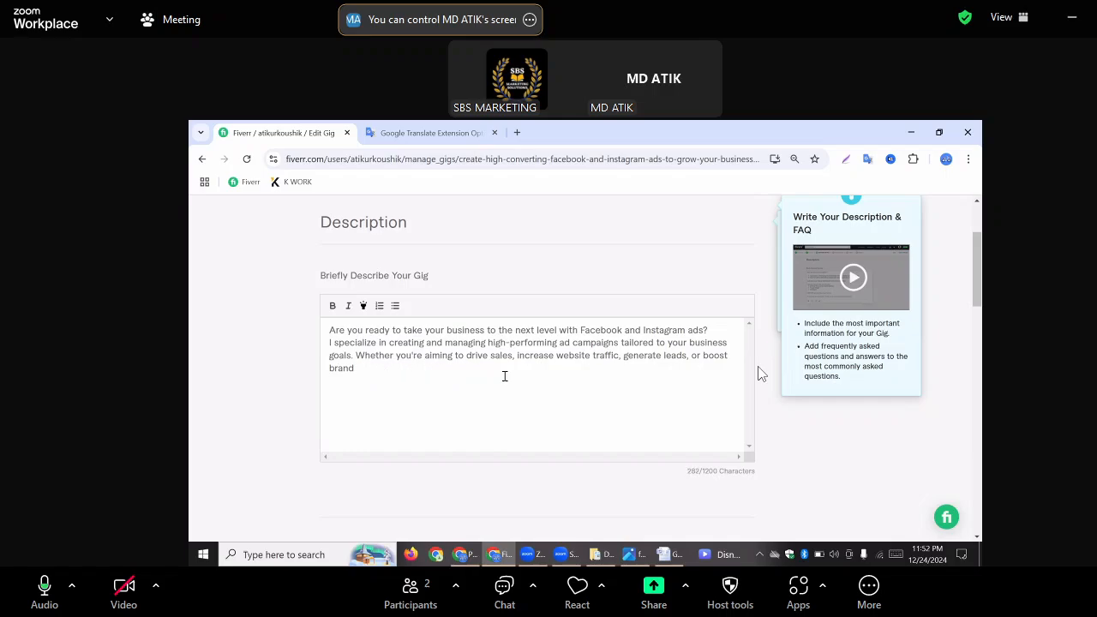
key(BackSpace)
key(BackSpace)
key(BackSpace)
key(BackSpace)
key(BackSpace)
key(BackSpace)
key(BackSpace)
key(BackSpace)
key(BackSpace)
key(BackSpace)
key(BackSpace)
key(BackSpace)
key(BackSpace)
key(BackSpace)
key(BackSpace)
key(BackSpace)
key(BackSpace)
key(BackSpace)
key(BackSpace)
key(BackSpace)
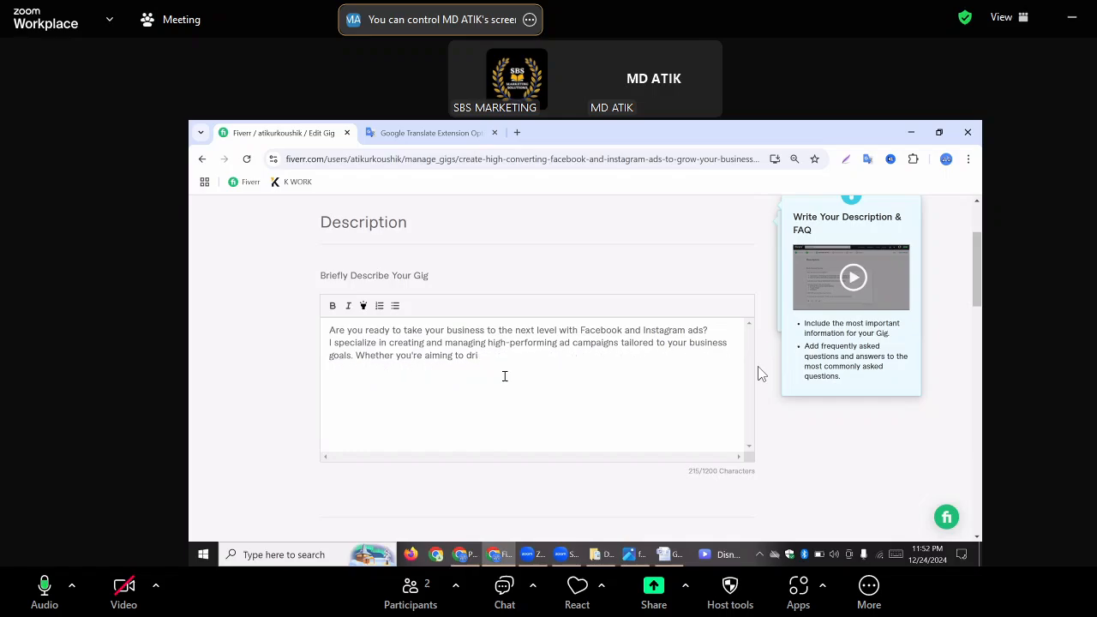
key(BackSpace)
key(BackSpace)
key(BackSpace)
key(BackSpace)
key(BackSpace)
key(BackSpace)
key(BackSpace)
key(BackSpace)
key(BackSpace)
key(BackSpace)
key(BackSpace)
key(BackSpace)
key(BackSpace)
key(BackSpace)
key(BackSpace)
key(BackSpace)
key(BackSpace)
key(BackSpace)
key(BackSpace)
key(BackSpace)
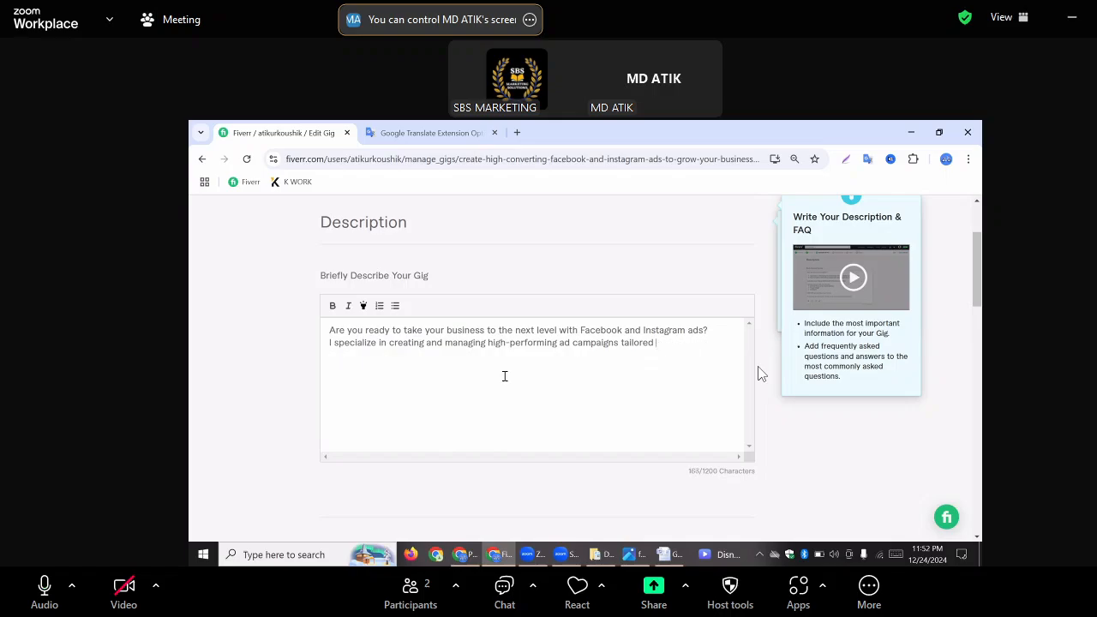
key(BackSpace)
key(BackSpace)
key(BackSpace)
key(BackSpace)
key(BackSpace)
key(BackSpace)
key(BackSpace)
key(BackSpace)
key(BackSpace)
key(BackSpace)
key(BackSpace)
key(BackSpace)
key(BackSpace)
key(BackSpace)
key(BackSpace)
key(BackSpace)
key(BackSpace)
key(BackSpace)
key(BackSpace)
key(BackSpace)
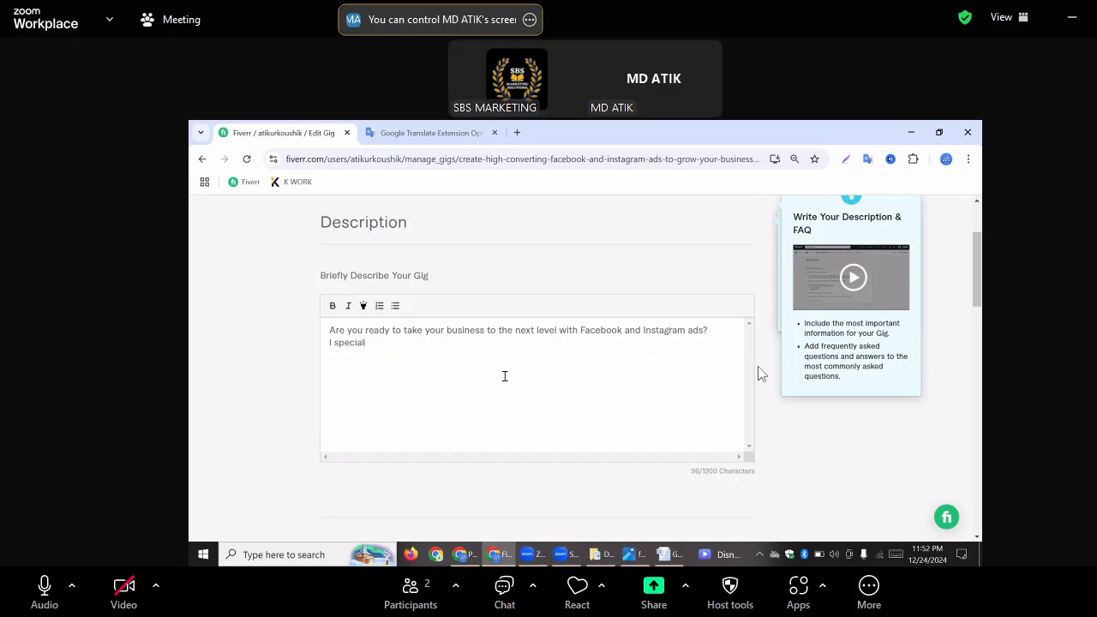
key(BackSpace)
key(BackSpace)
key(BackSpace)
key(BackSpace)
key(BackSpace)
key(BackSpace)
key(BackSpace)
key(BackSpace)
key(BackSpace)
key(BackSpace)
key(BackSpace)
key(BackSpace)
key(BackSpace)
key(BackSpace)
key(BackSpace)
key(BackSpace)
key(BackSpace)
key(BackSpace)
key(BackSpace)
key(BackSpace)
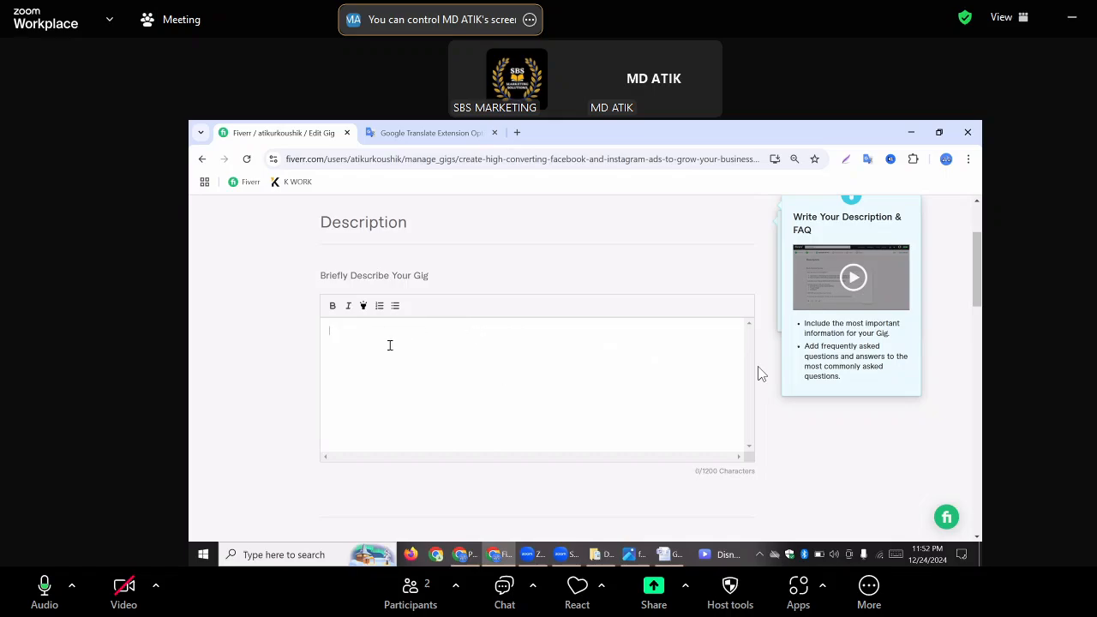
Paste the text copied from the Word document into the empty gig description
right_click(339, 338)
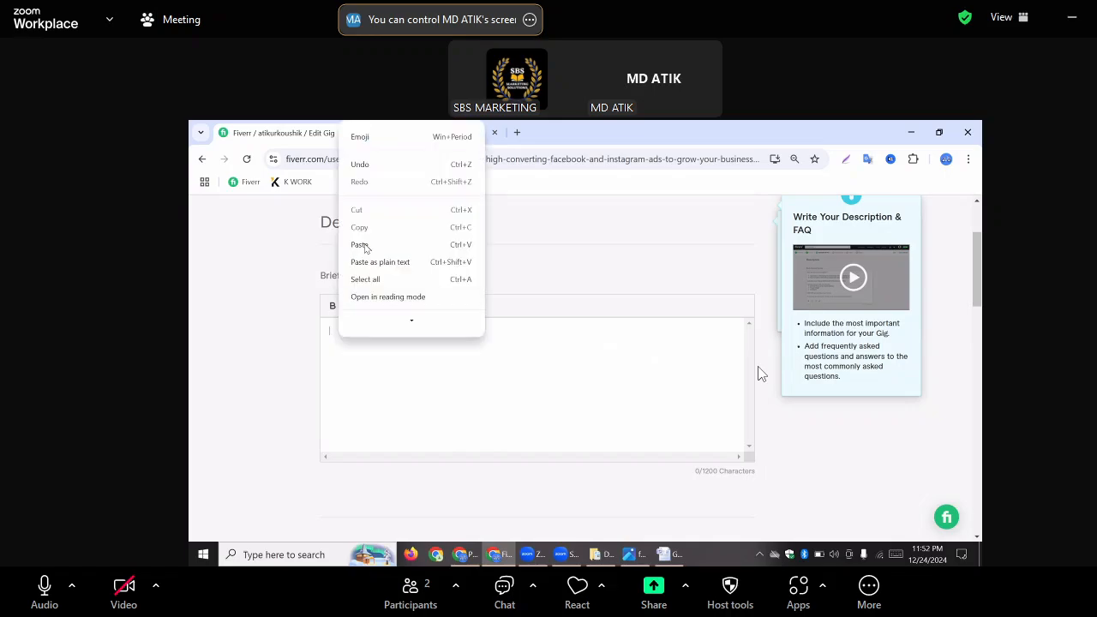
click(360, 246)
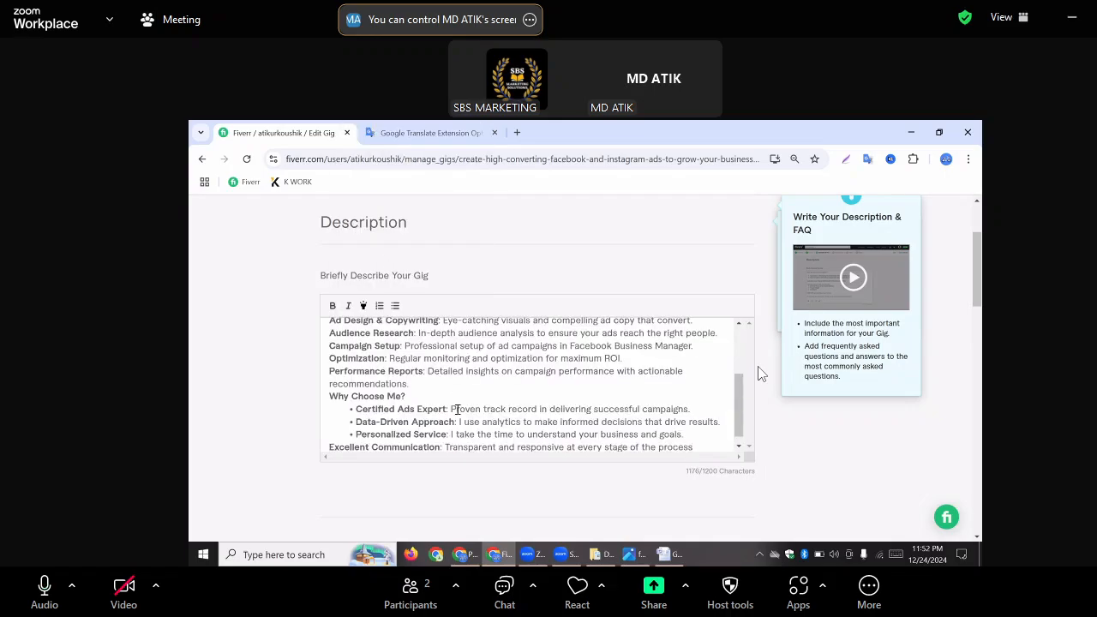
scroll(457, 409, up, 3)
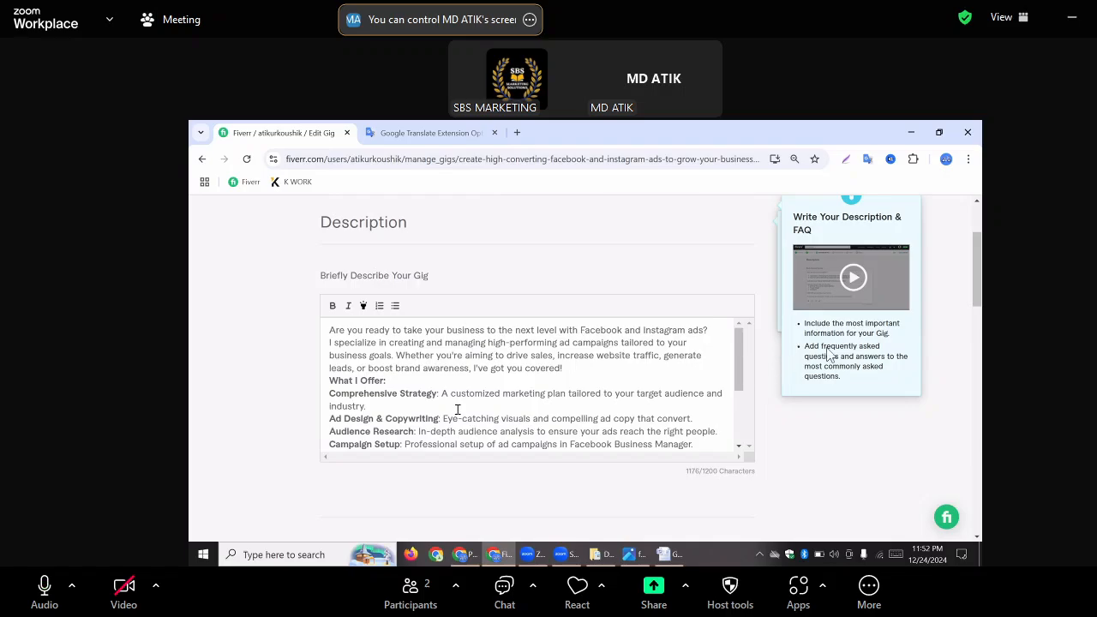
scroll(457, 408, up, 1)
scroll(457, 409, down, 5)
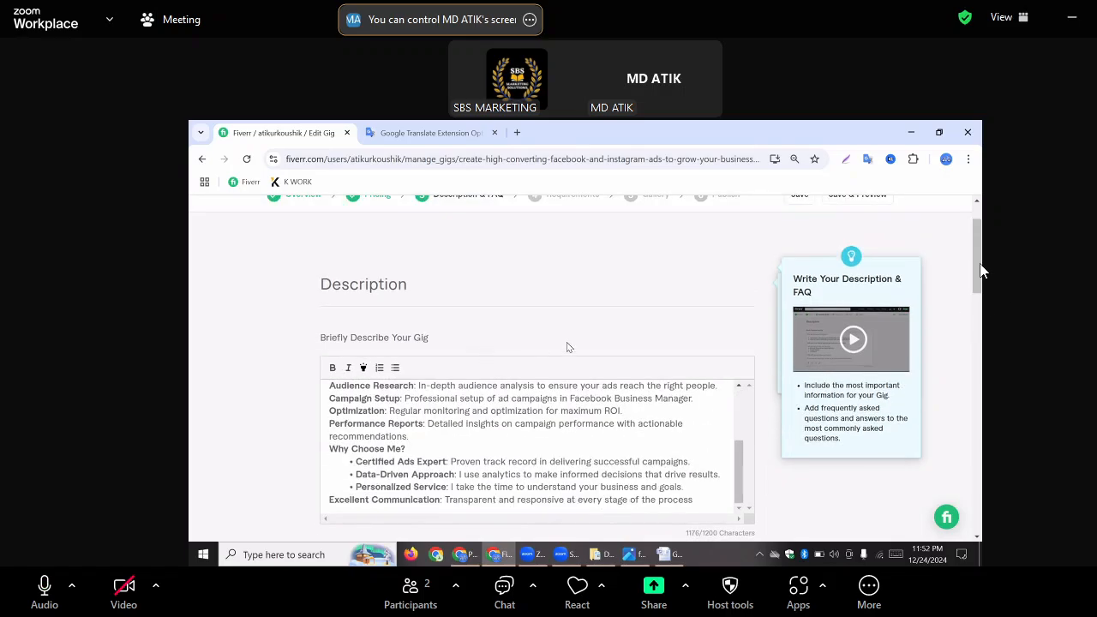
Review the gig page down to the FAQ section, then switch to the GIG document in Word and examine the content after the packages table
scroll(566, 342, down, 3)
scroll(566, 346, down, 2)
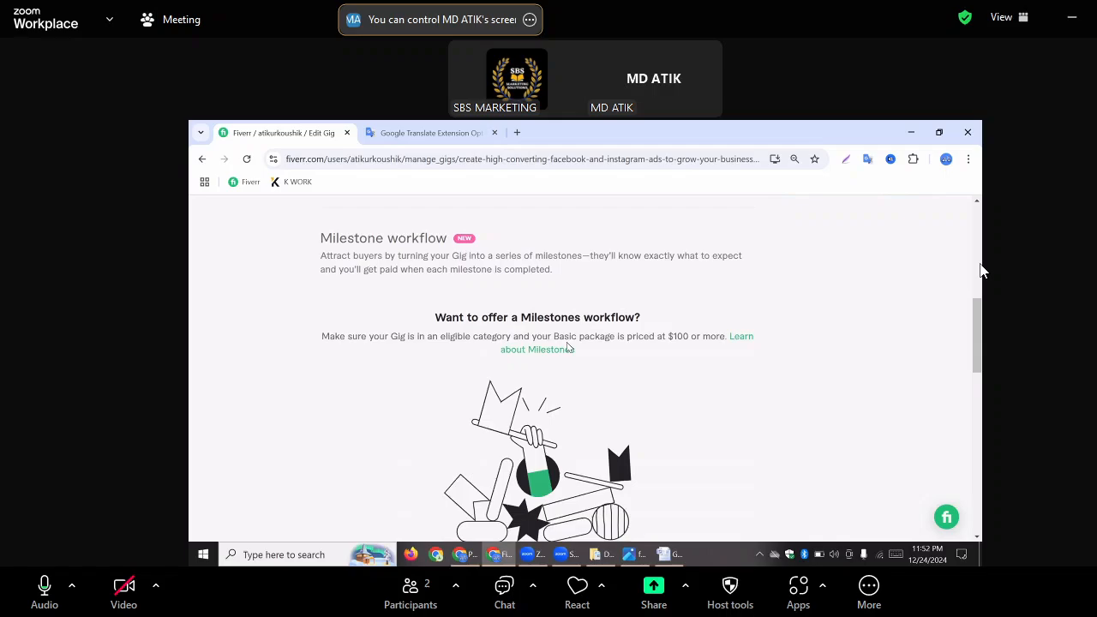
scroll(566, 346, down, 3)
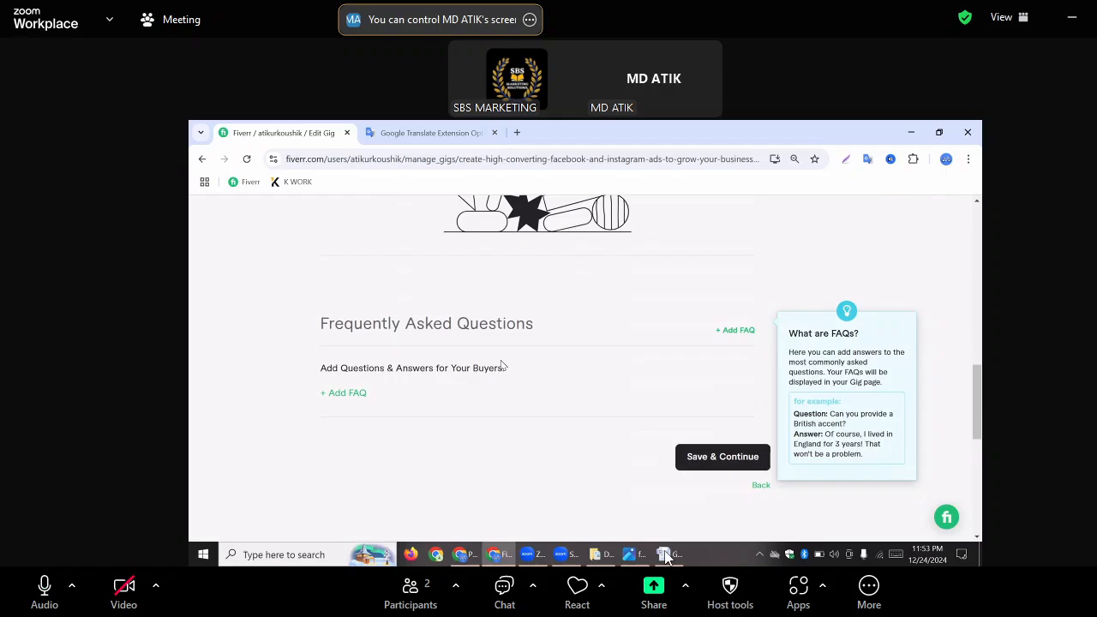
click(667, 559)
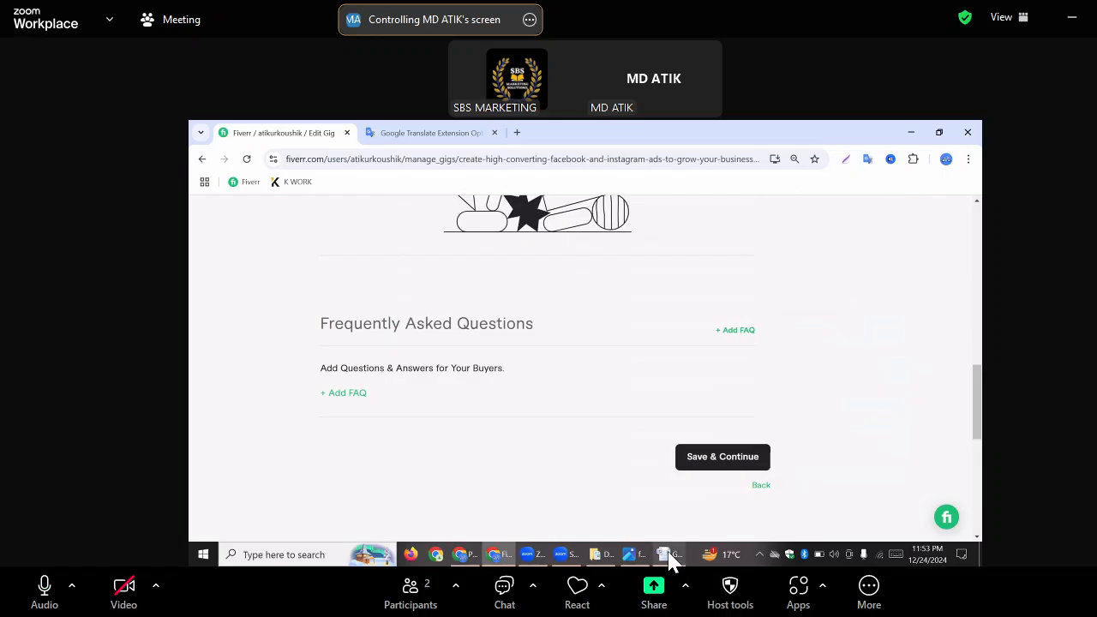
mouse_move(670, 558)
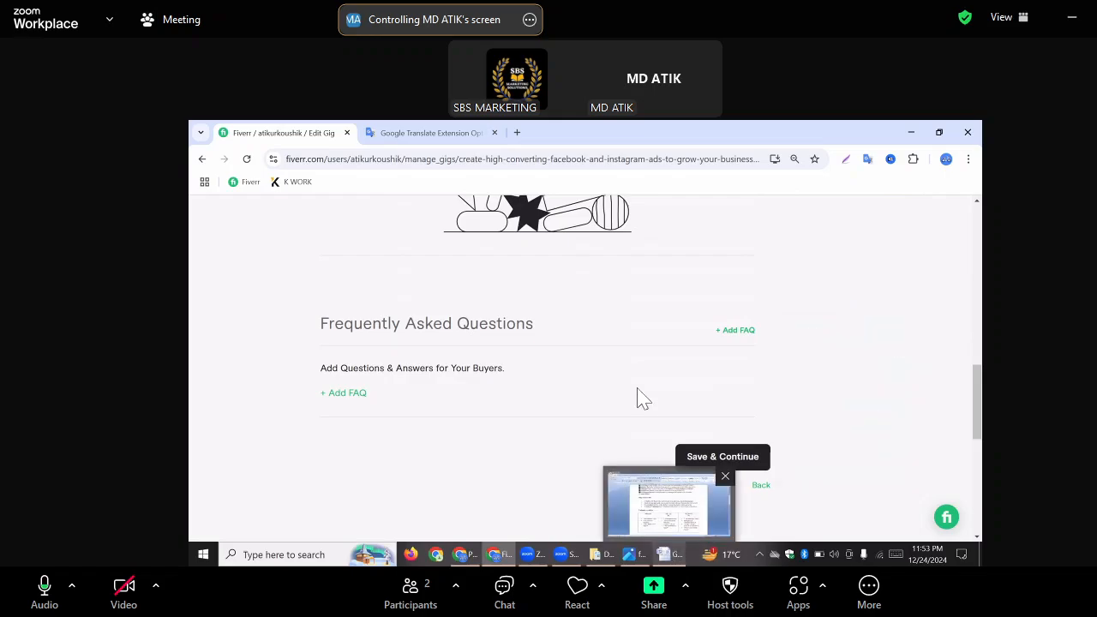
click(675, 508)
click(581, 331)
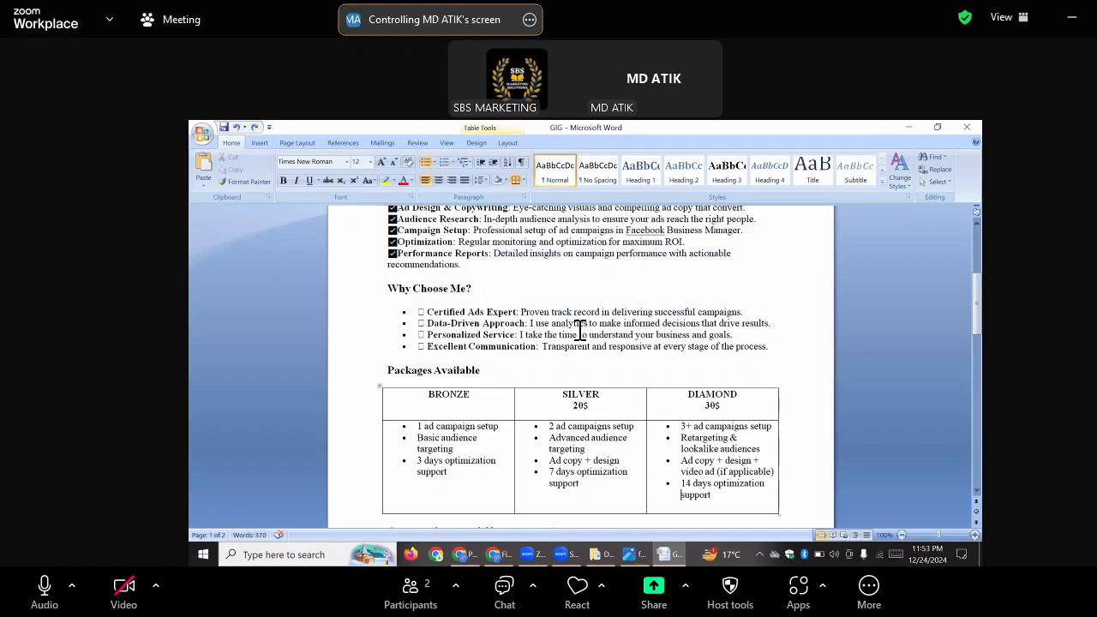
click(828, 356)
scroll(806, 358, down, 5)
scroll(805, 358, down, 3)
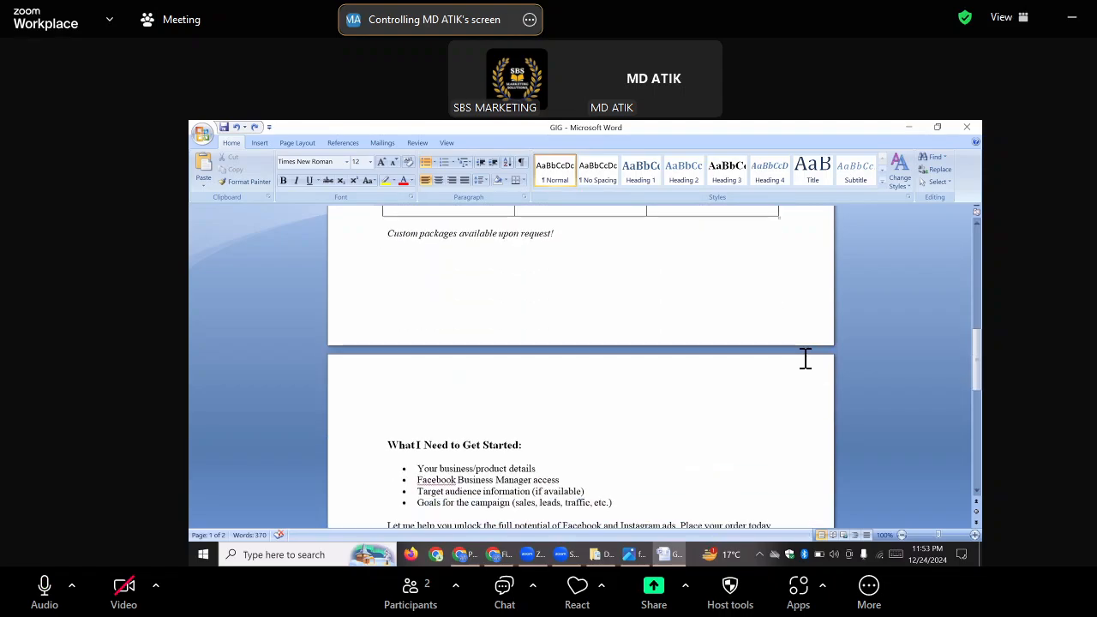
scroll(805, 358, down, 3)
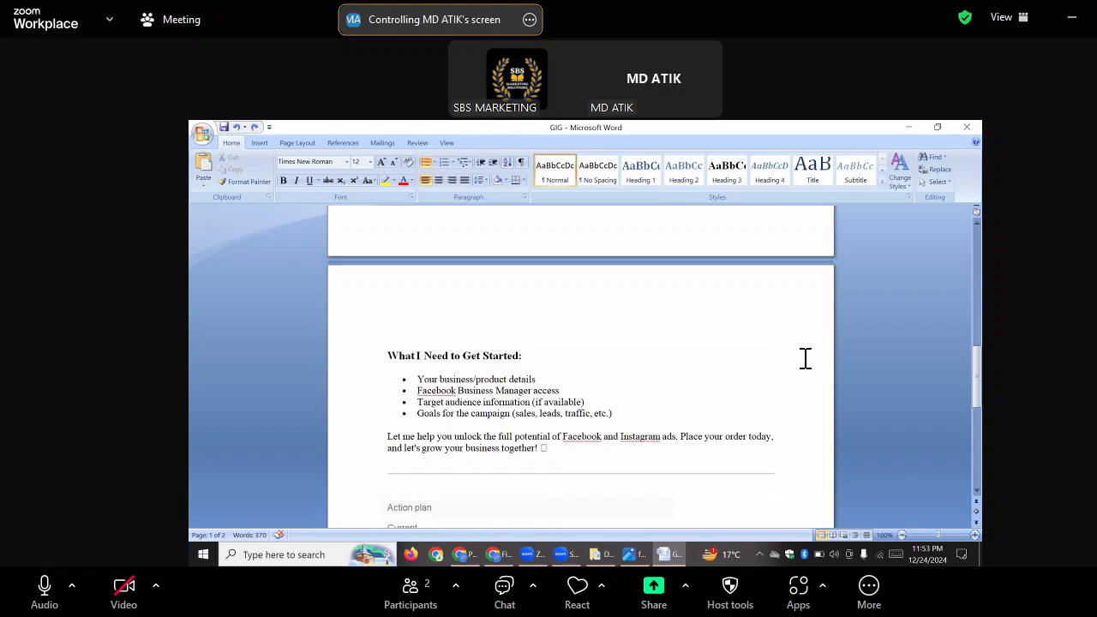
Return to the Fiverr gig page and start a new FAQ entry under Frequently Asked Questions
click(502, 561)
click(495, 504)
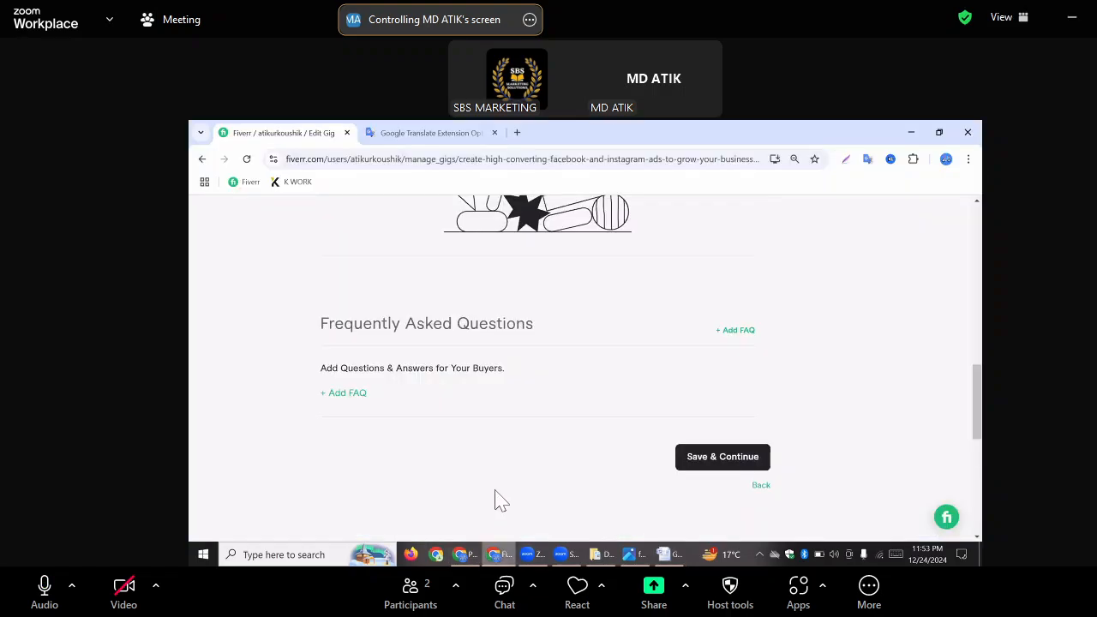
mouse_move(342, 399)
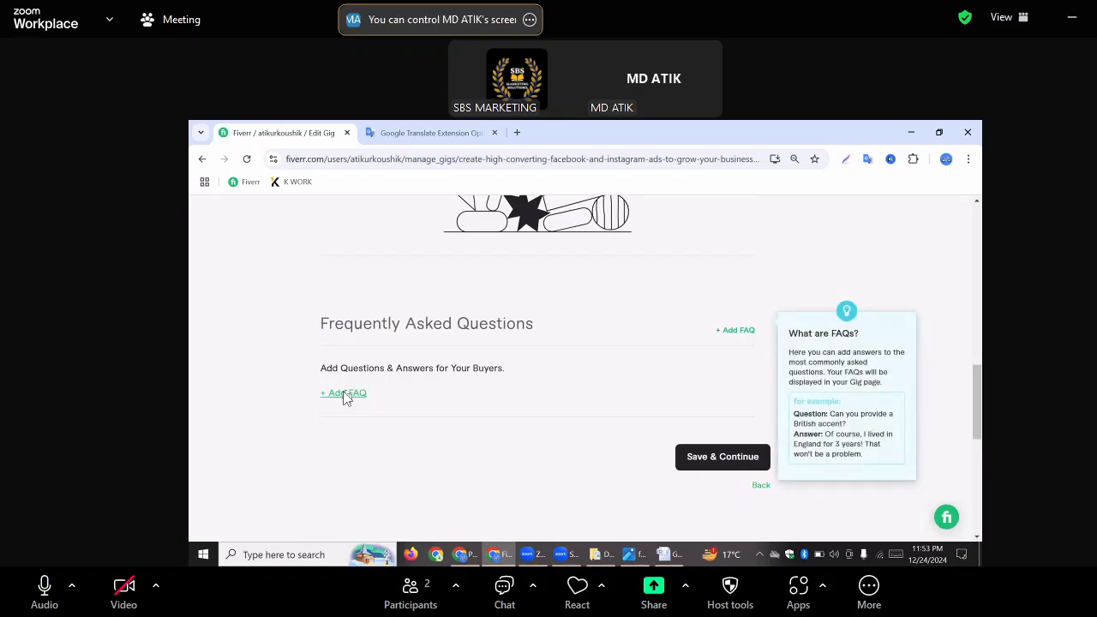
click(346, 395)
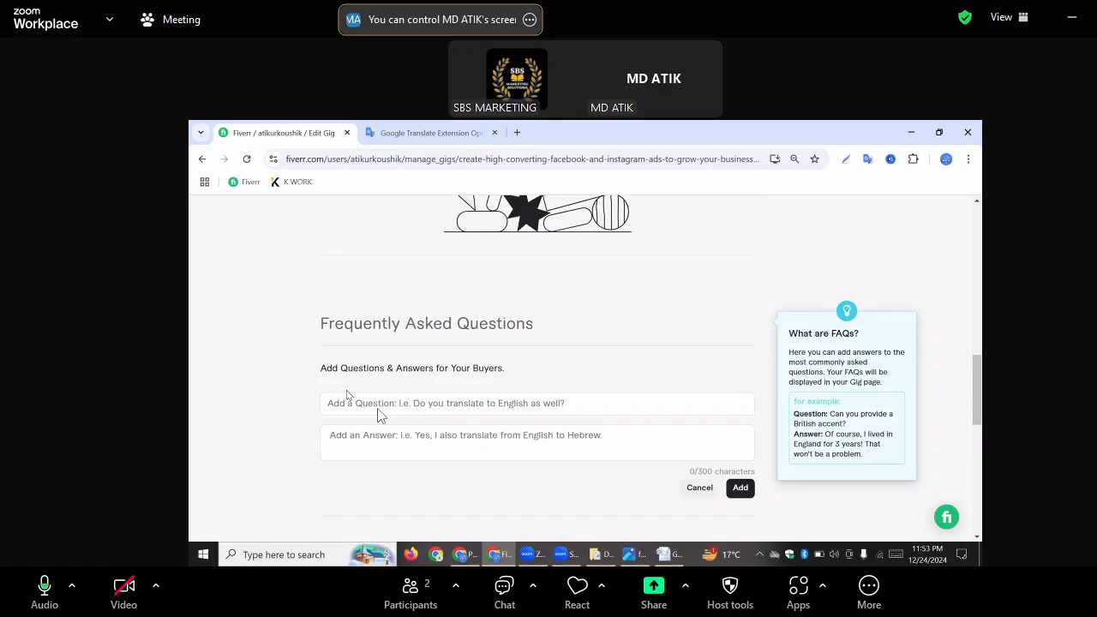
click(366, 400)
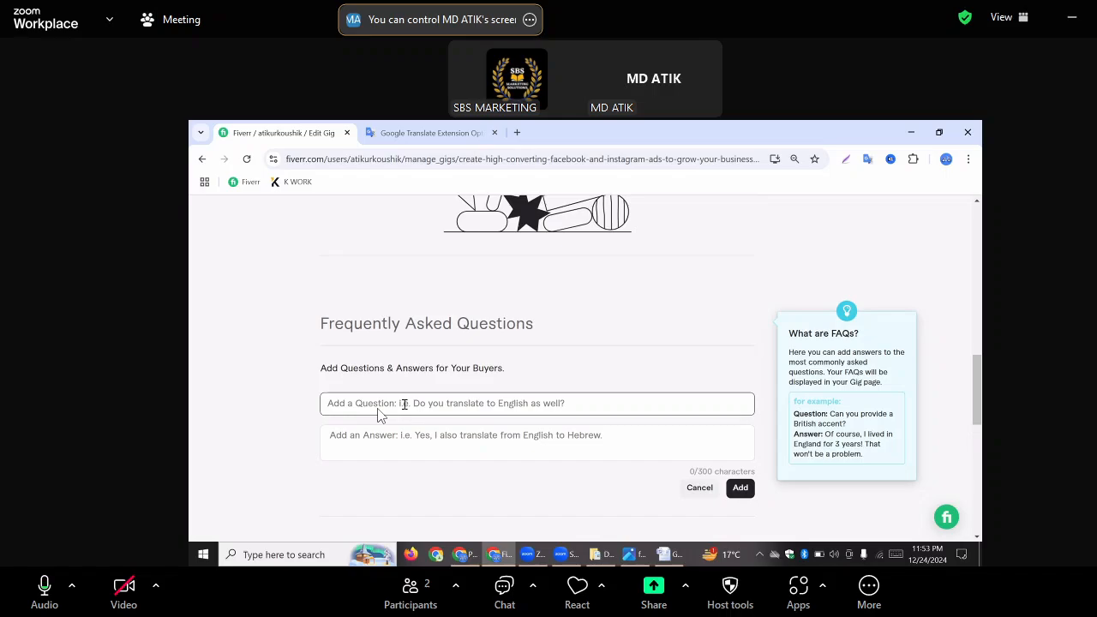
scroll(381, 416, down, 5)
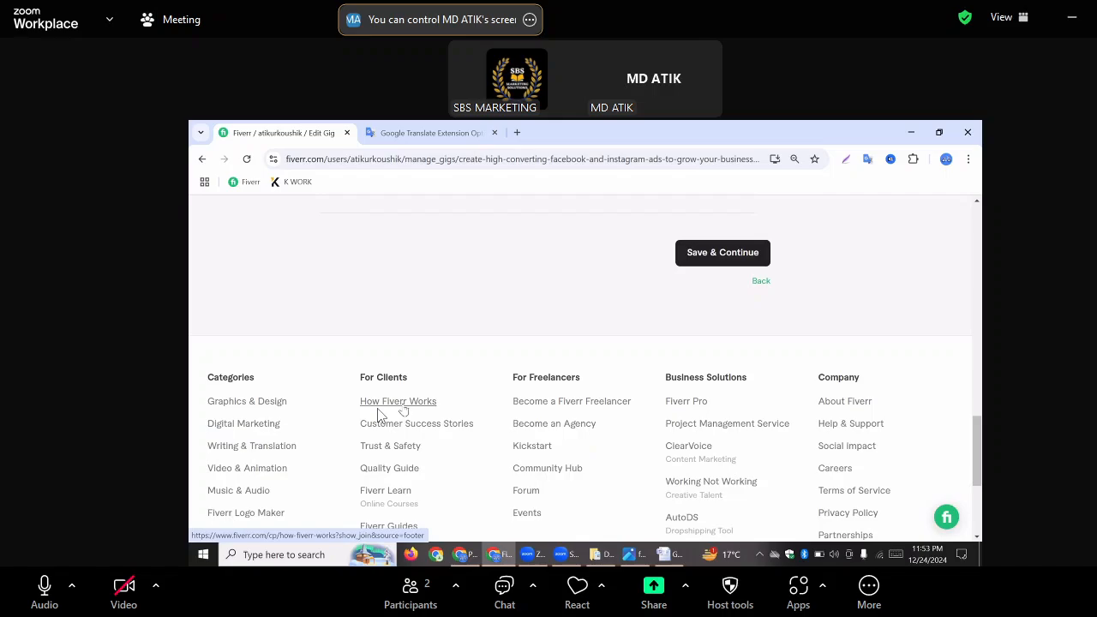
scroll(548, 304, up, 3)
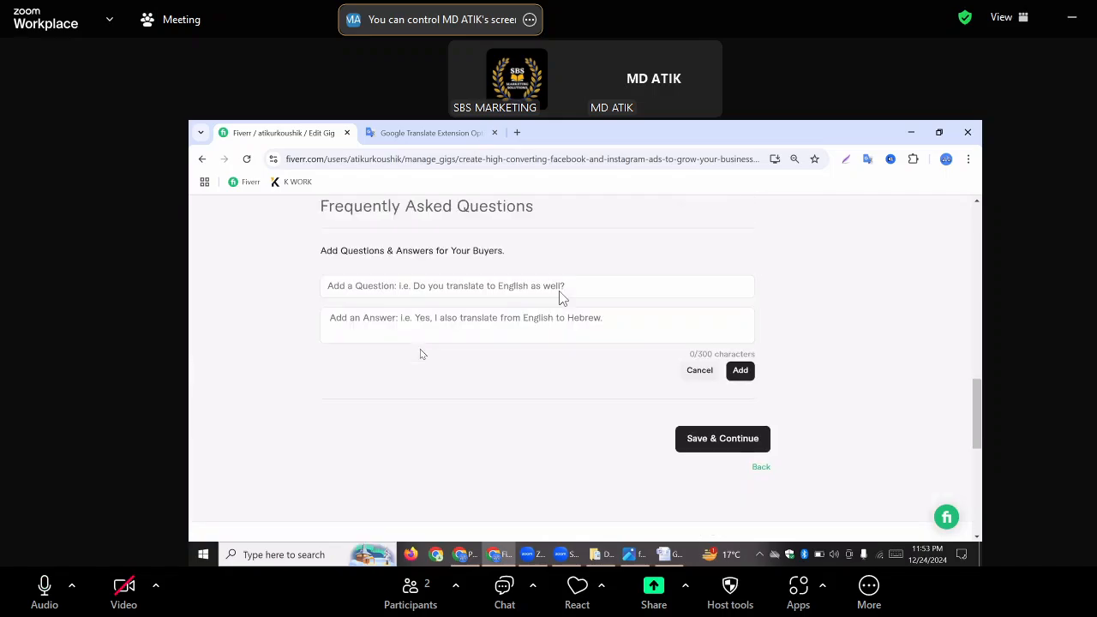
scroll(411, 349, up, 1)
click(358, 351)
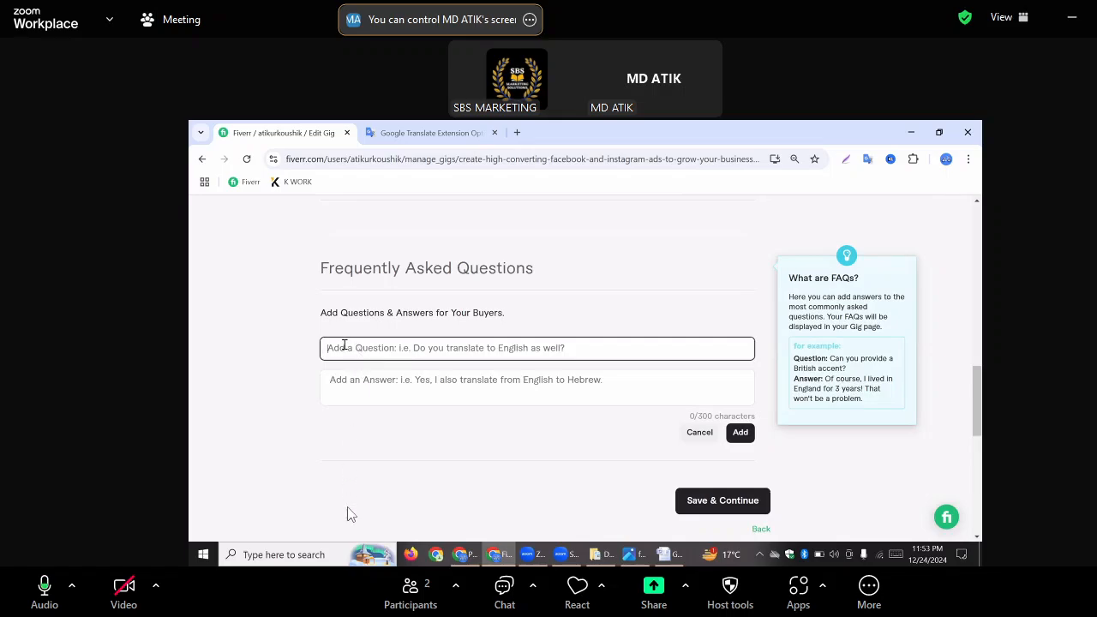
text(do)
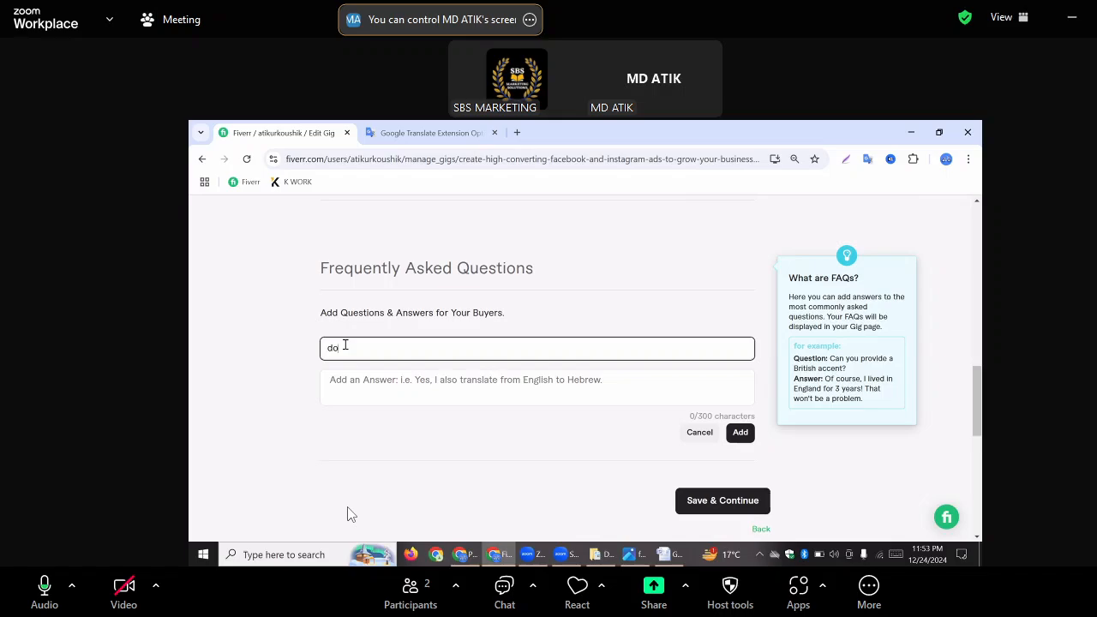
key(BackSpace)
key(BackSpace)
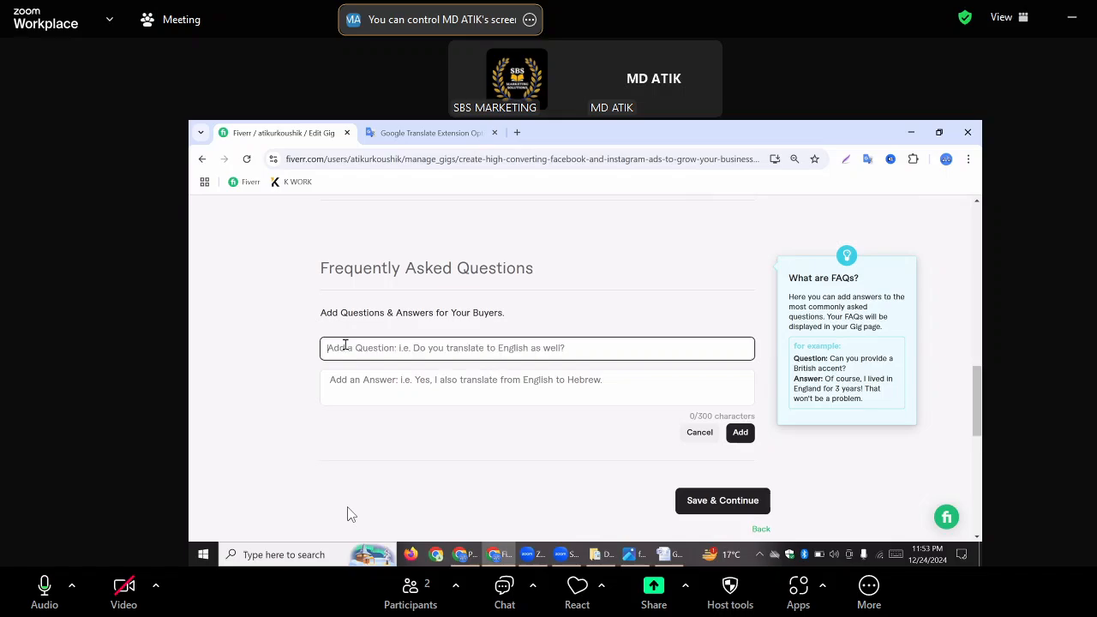
key(Tab)
text(d)
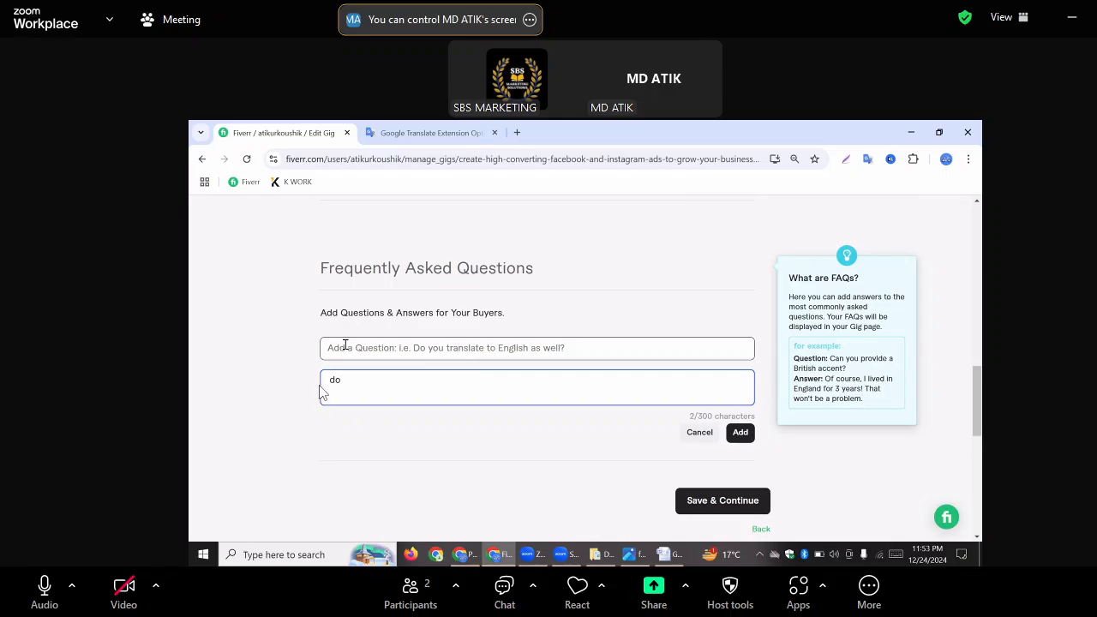
click(346, 386)
key(BackSpace)
key(BackSpace)
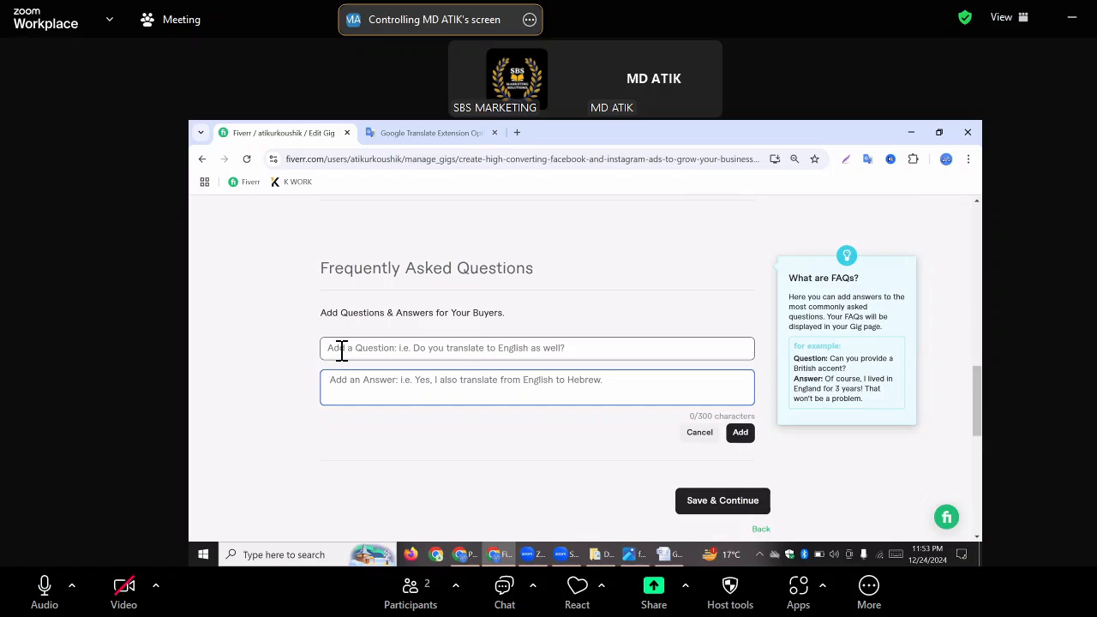
Enter the FAQ question "Do You run Ads Campaigns For All Types Of Services?"
click(342, 346)
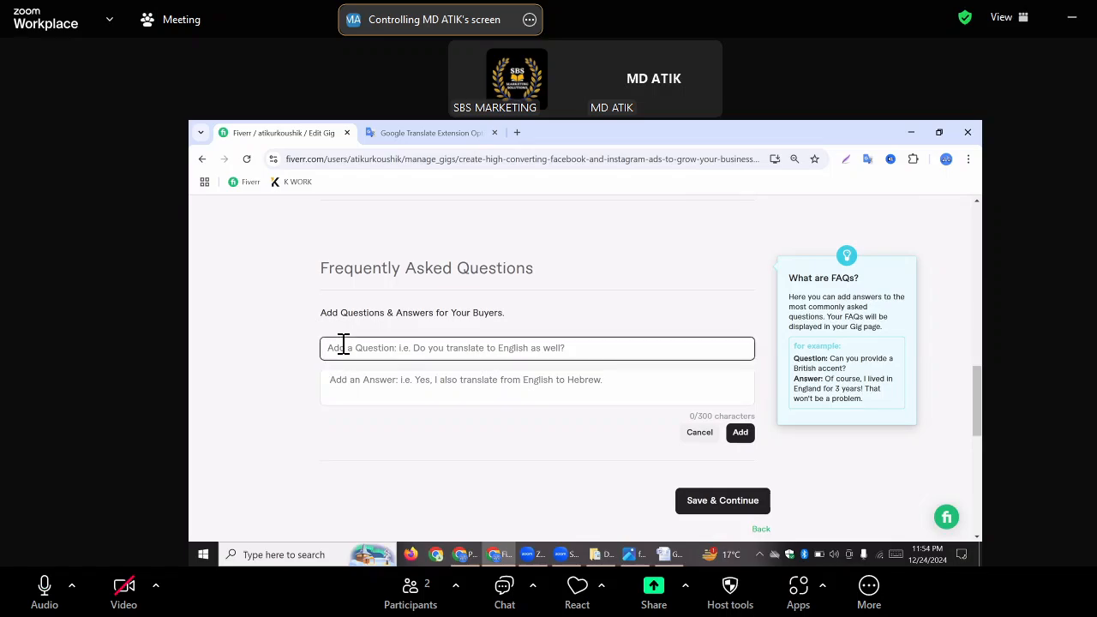
text(Do you run)
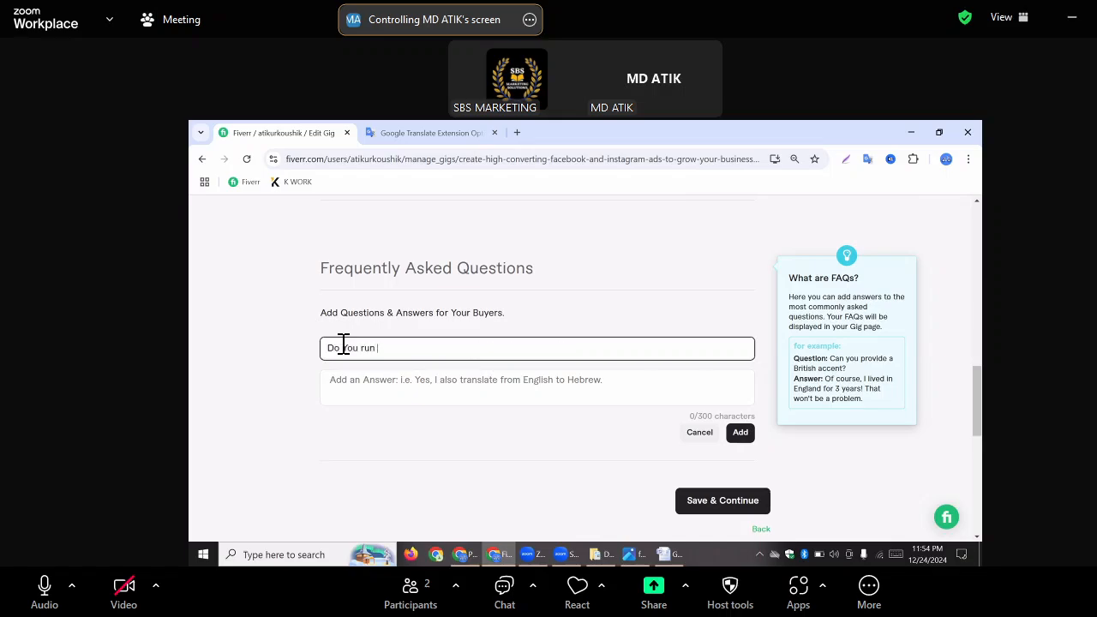
text( Ads Campaigns For)
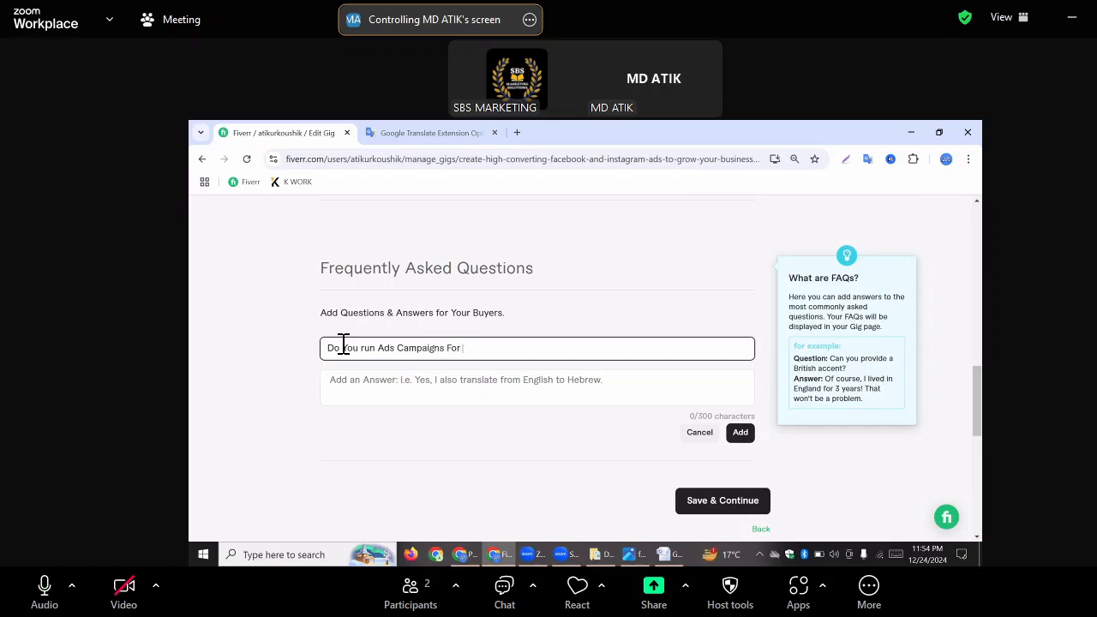
text( All Types Of Serbvices)
key(BackSpace)
key(BackSpace)
text(?)
Answer the FAQ question with "I can run ads Campaigns for those services which are allowed by Facebook and Instagram." and add the entry
click(377, 383)
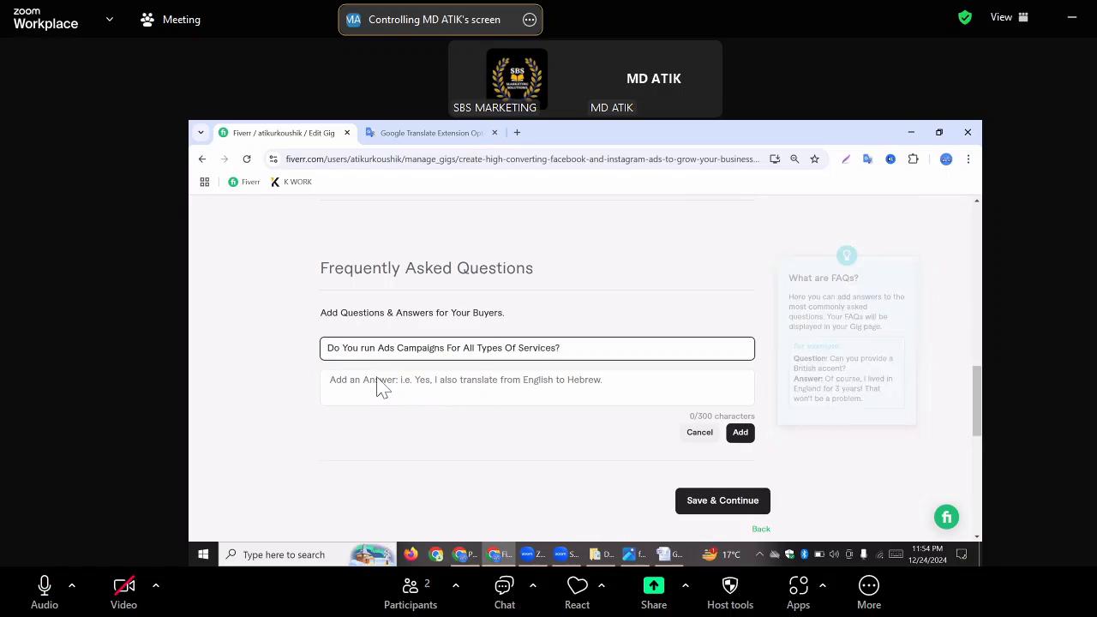
click(368, 381)
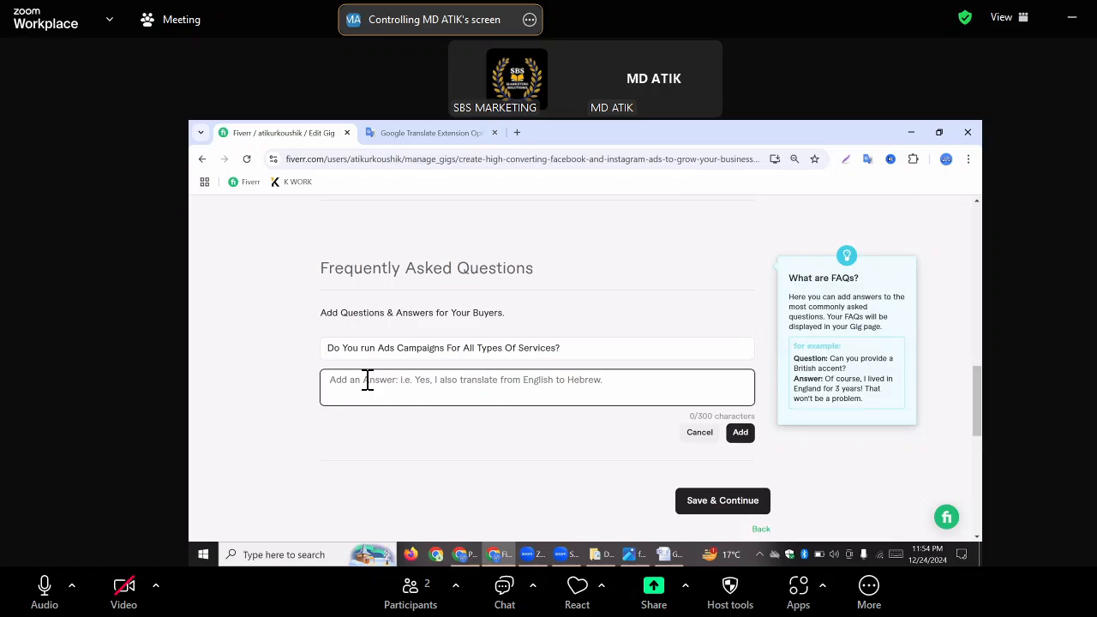
text(Y)
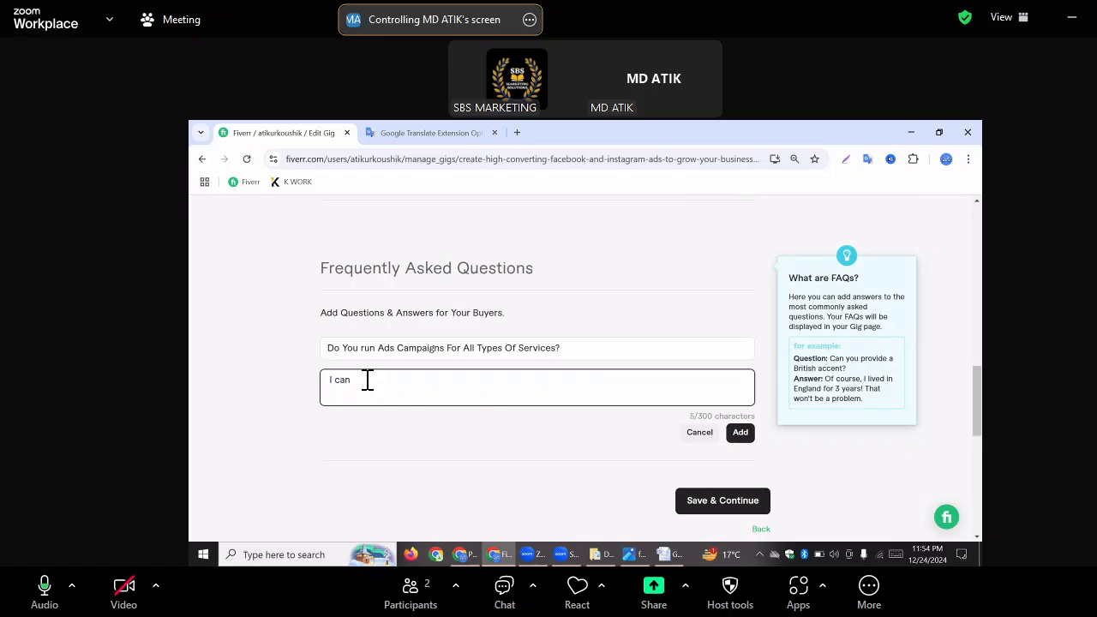
text( can run ads)
key(BackSpace)
text(Campaigns for thiose)
key(BackSpace)
key(BackSpace)
key(BackSpace)
key(BackSpace)
text(ose serv)
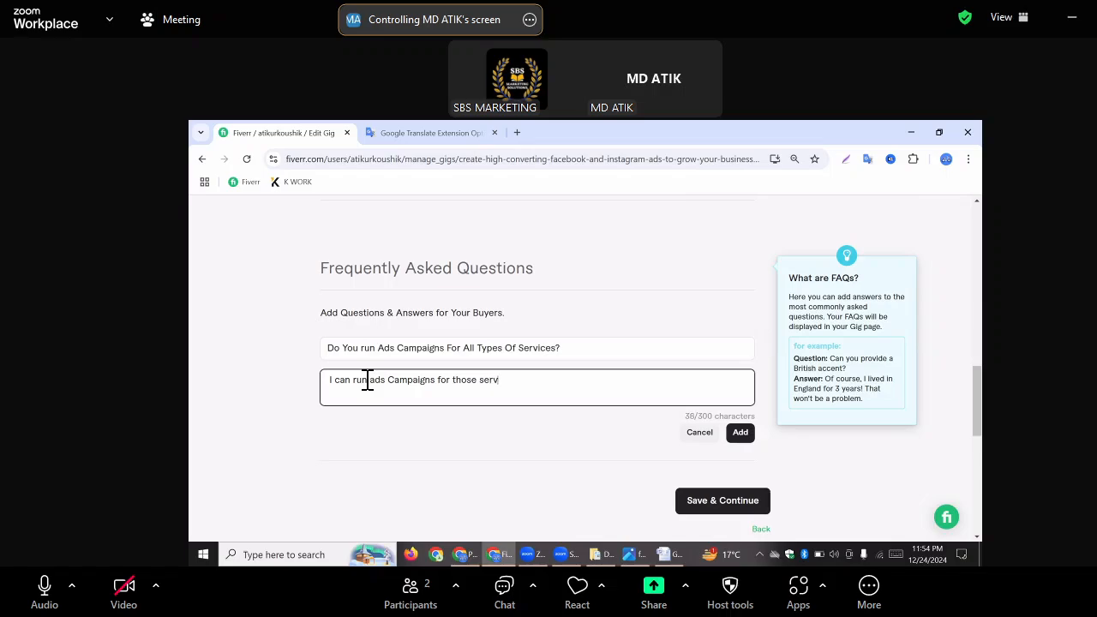
text(ices which are allowed by Fac)
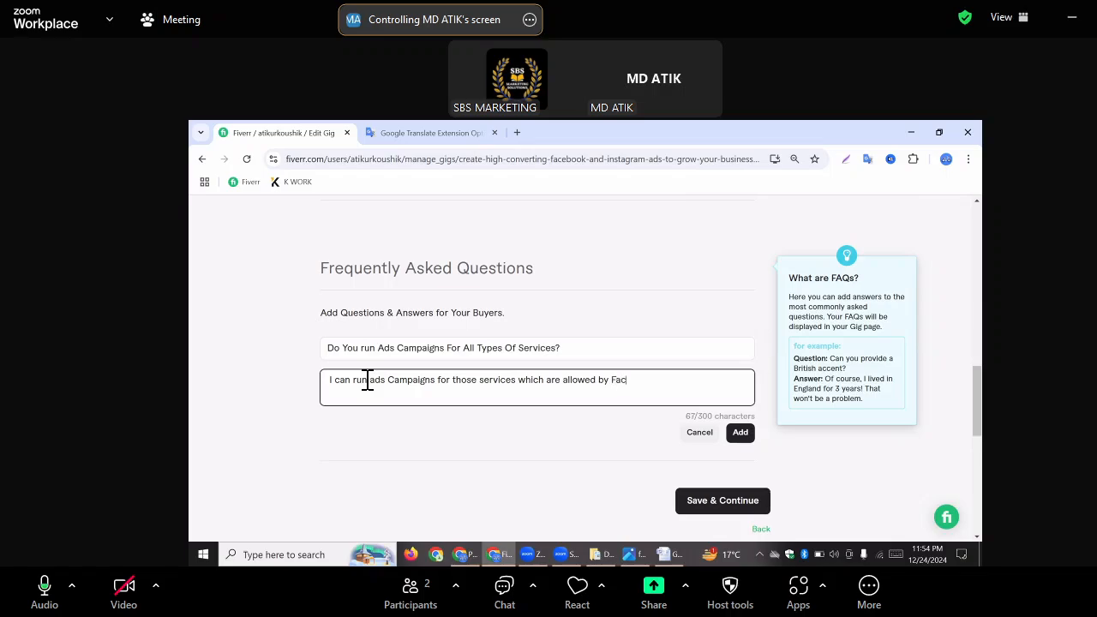
text(ebook and Instagram.)
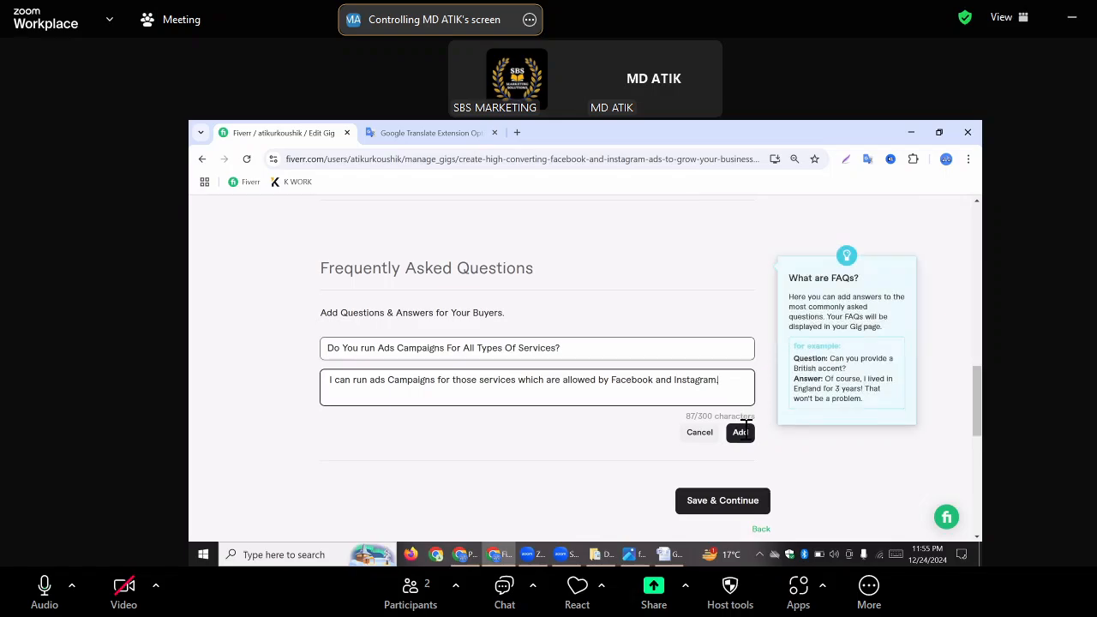
click(742, 433)
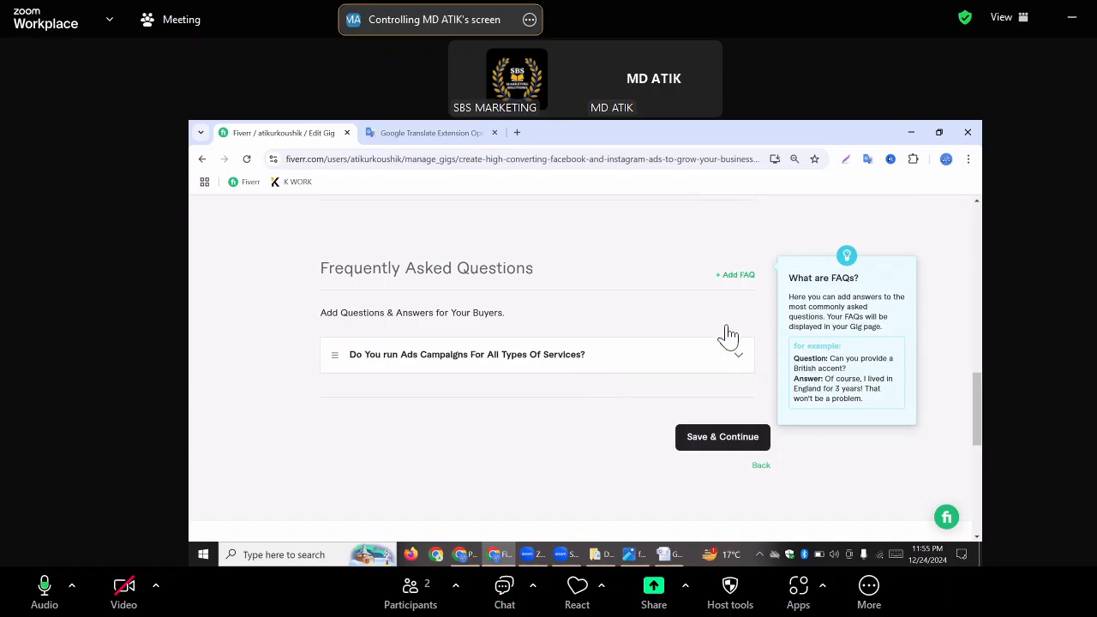
Start a second FAQ entry with the question "Can You Manage My Ad Campaign for 30 days?"
click(733, 276)
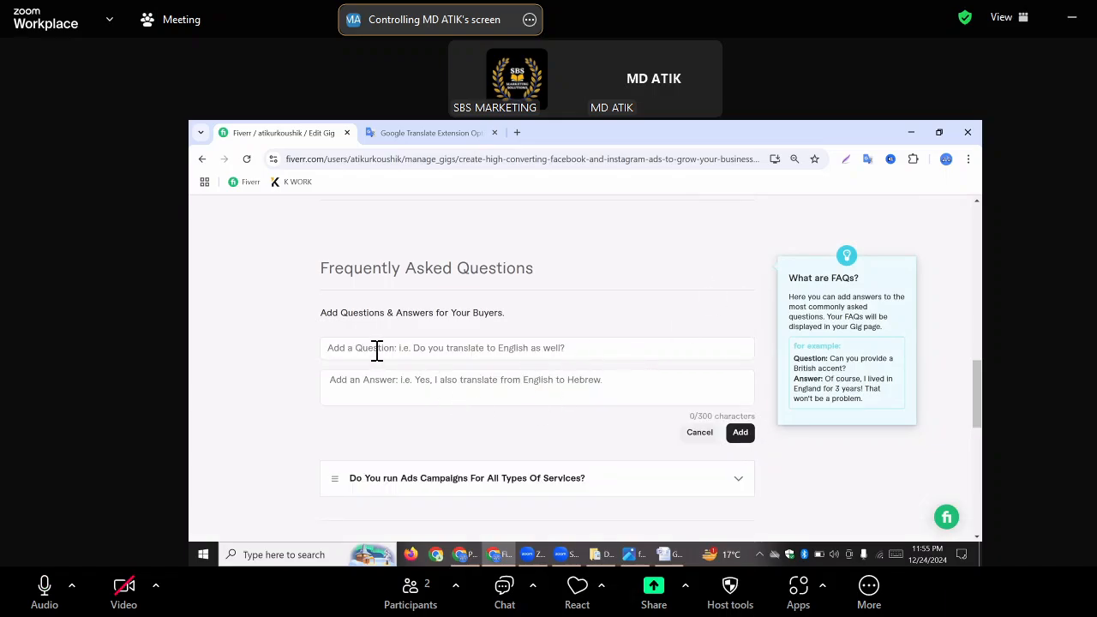
click(377, 352)
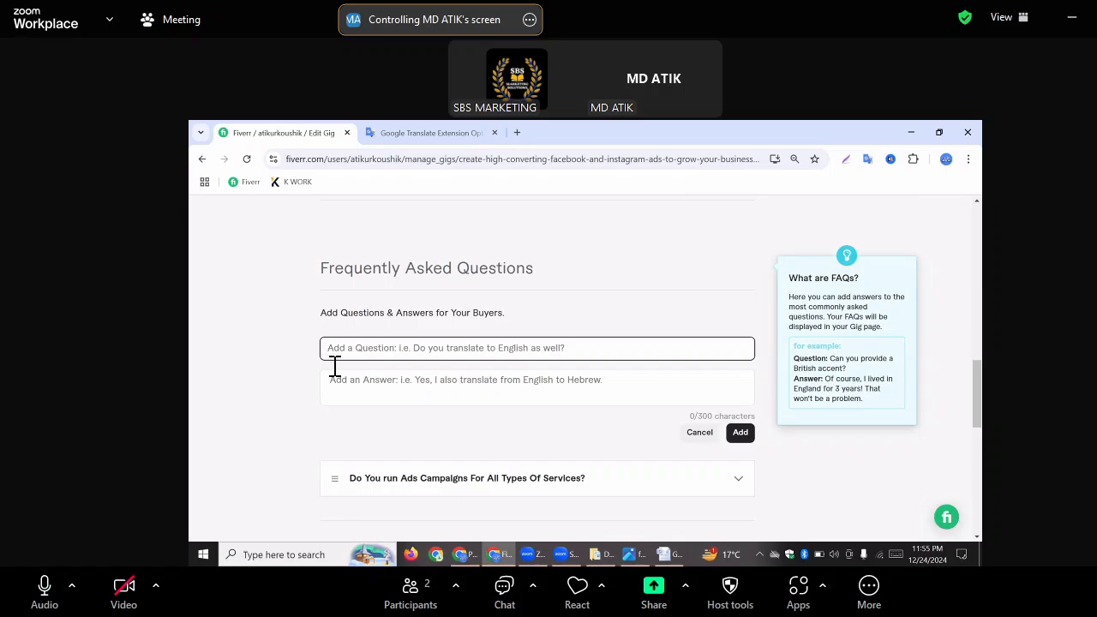
text(Can)
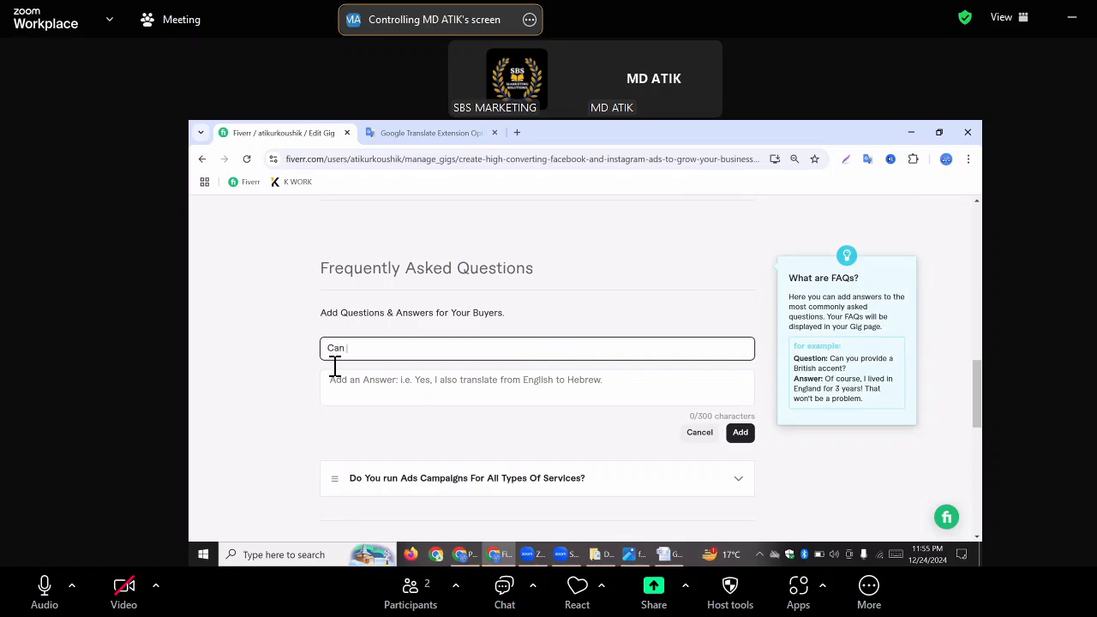
text( You)
text(W)
key(BackSpace)
text(Mamage)
key(BackSpace)
key(BackSpace)
key(BackSpace)
key(BackSpace)
key(BackSpace)
text(nage My Ad Campaign for 30 d)
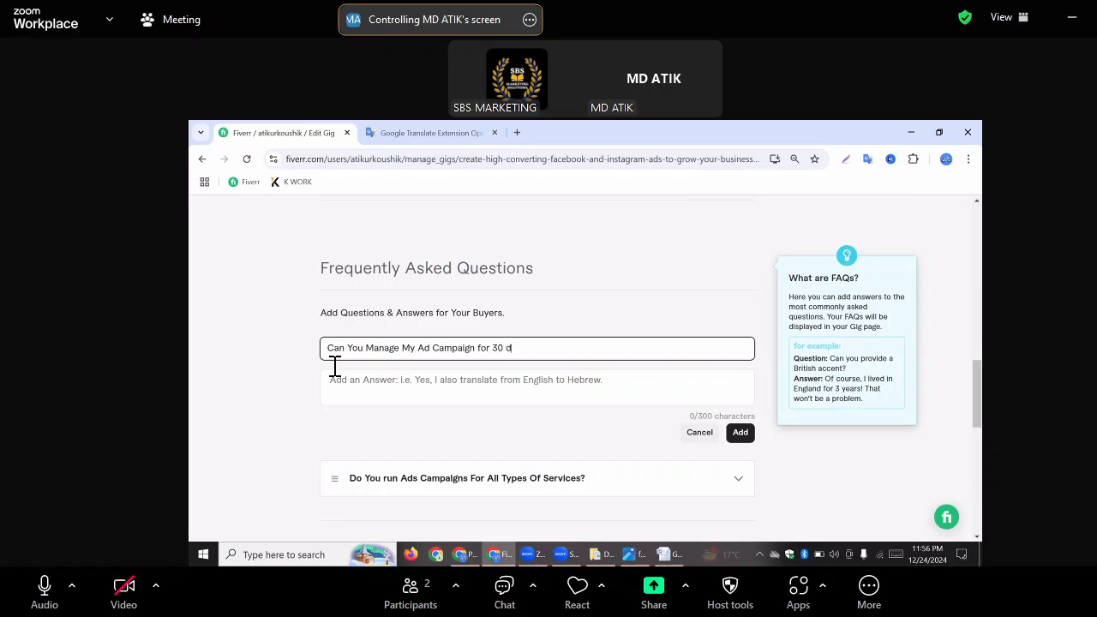
text(ays?)
Answer the second FAQ with "Yes I do. Please message me before placing order." and add the entry
click(356, 381)
click(353, 382)
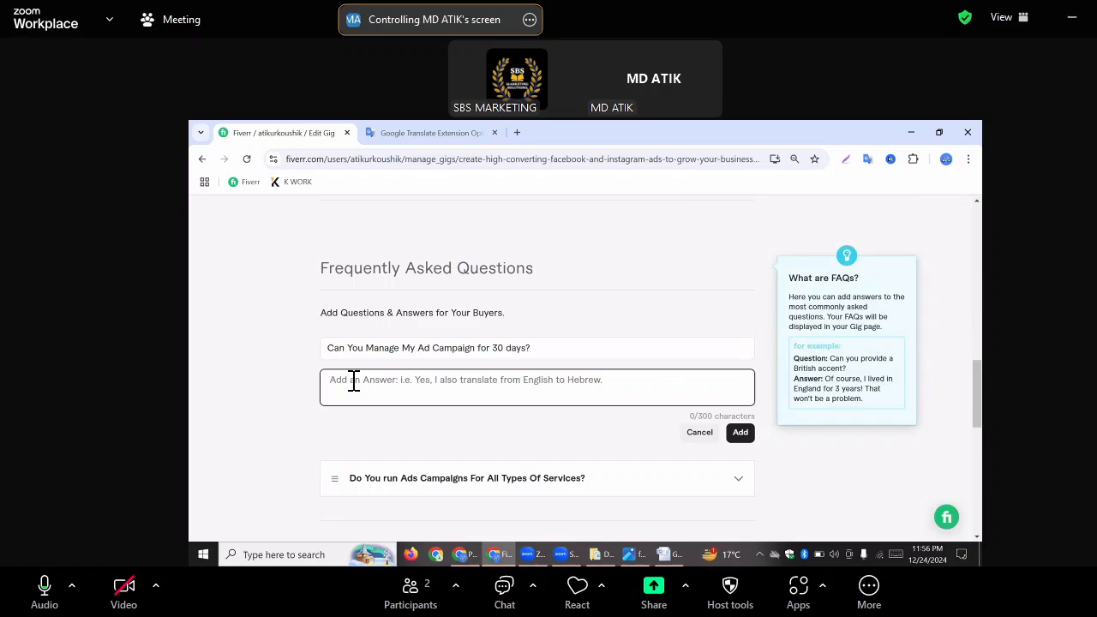
text(Yes )
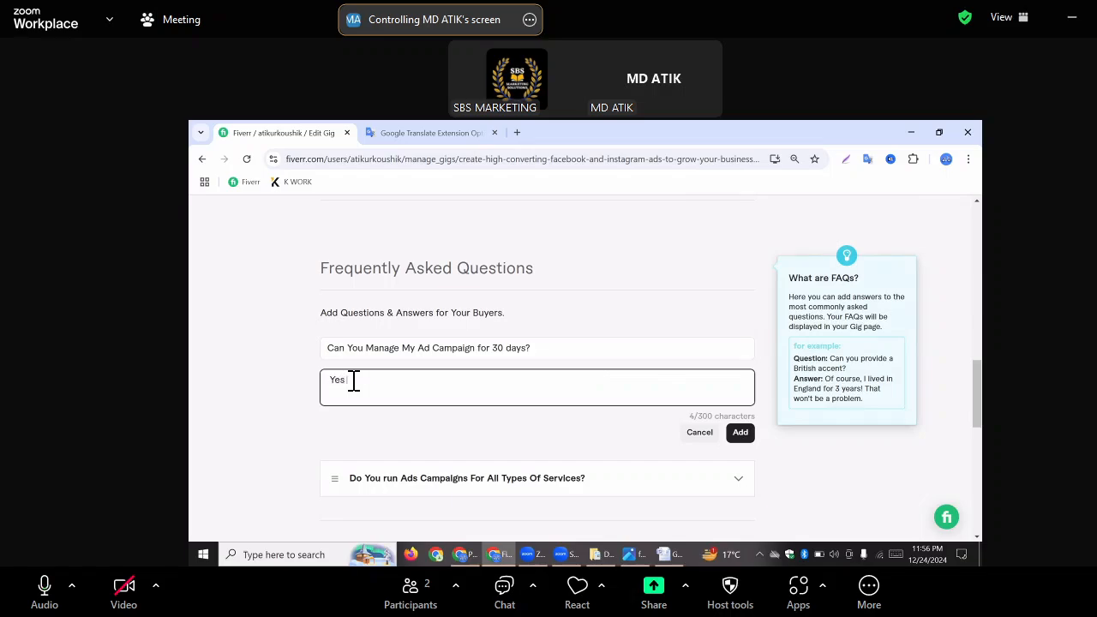
text(I do. Please message me before plai)
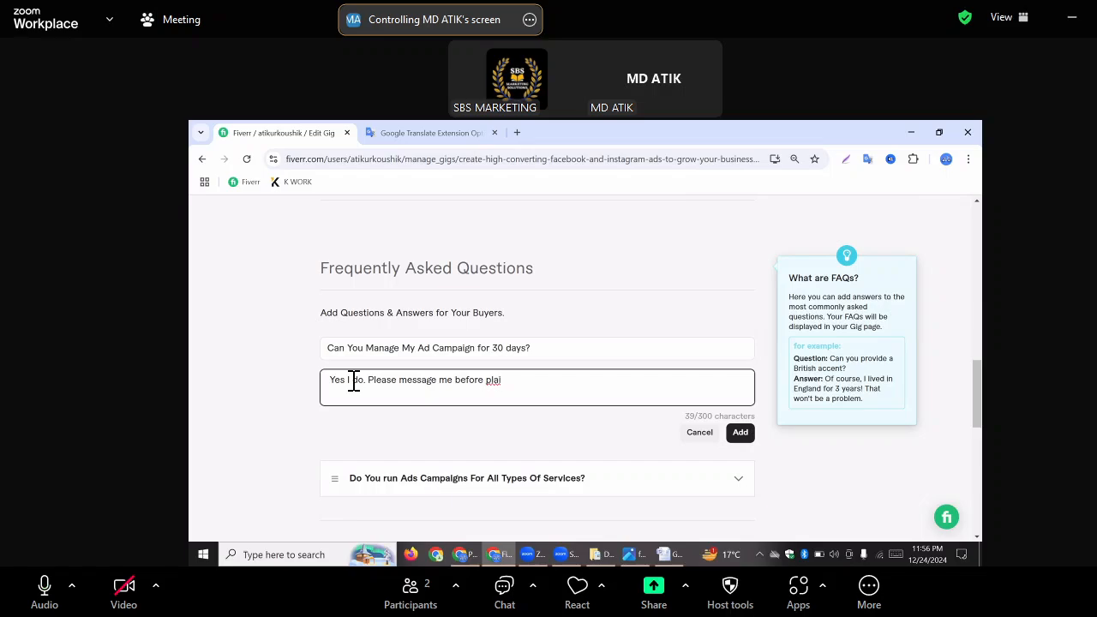
key(BackSpace)
text(cing order.)
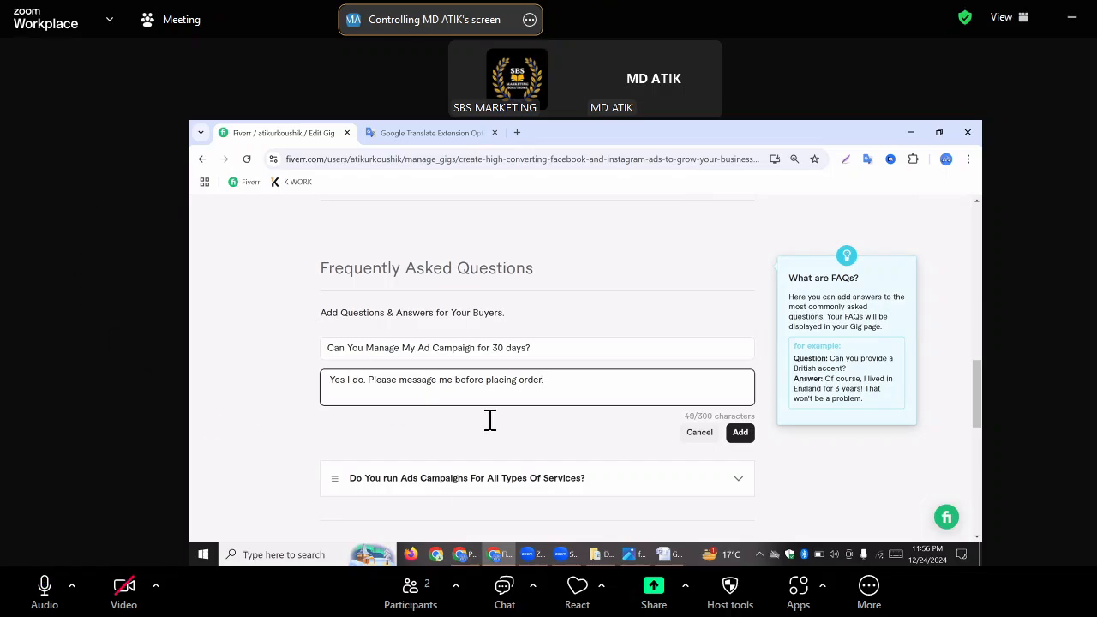
click(741, 433)
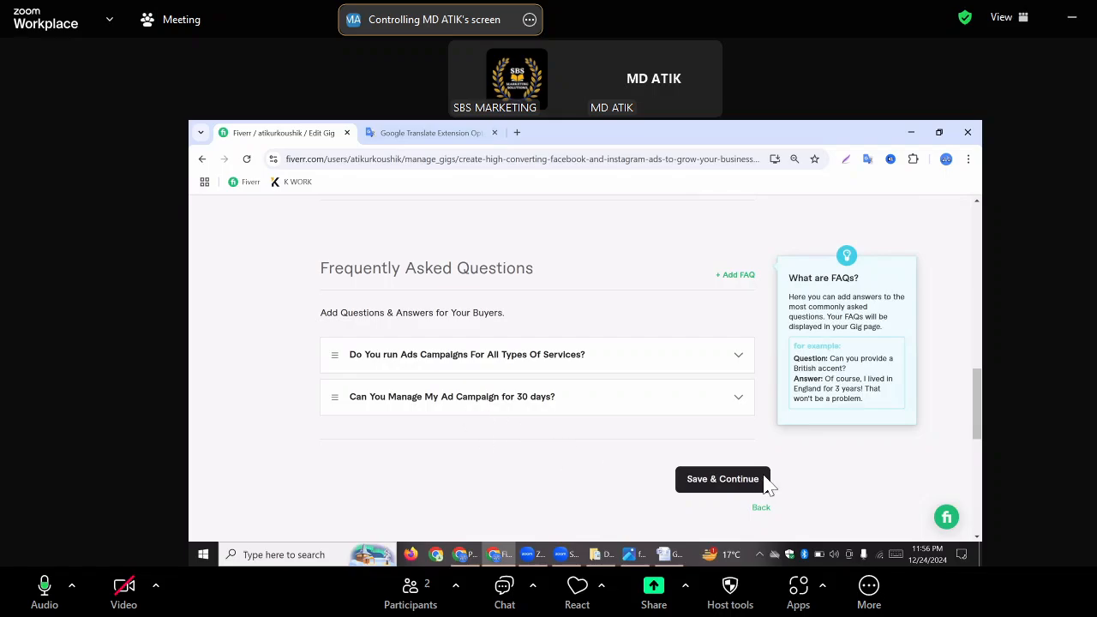
Save the Description & FAQ stage, continue to Requirements, and start a new buyer question under Your Questions
click(718, 481)
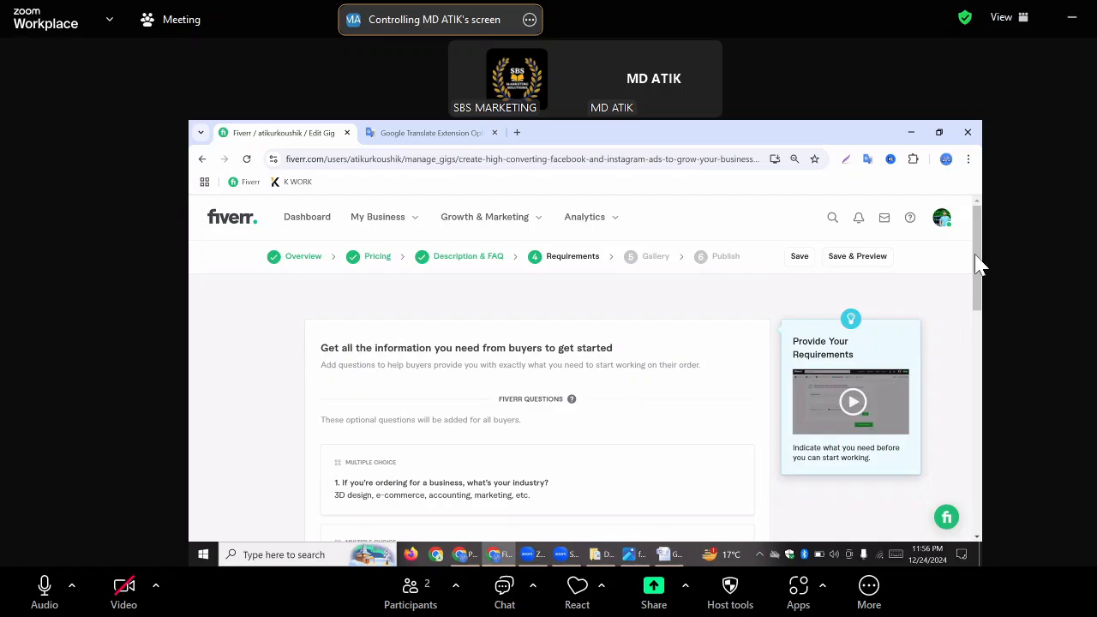
drag(979, 272, 974, 337)
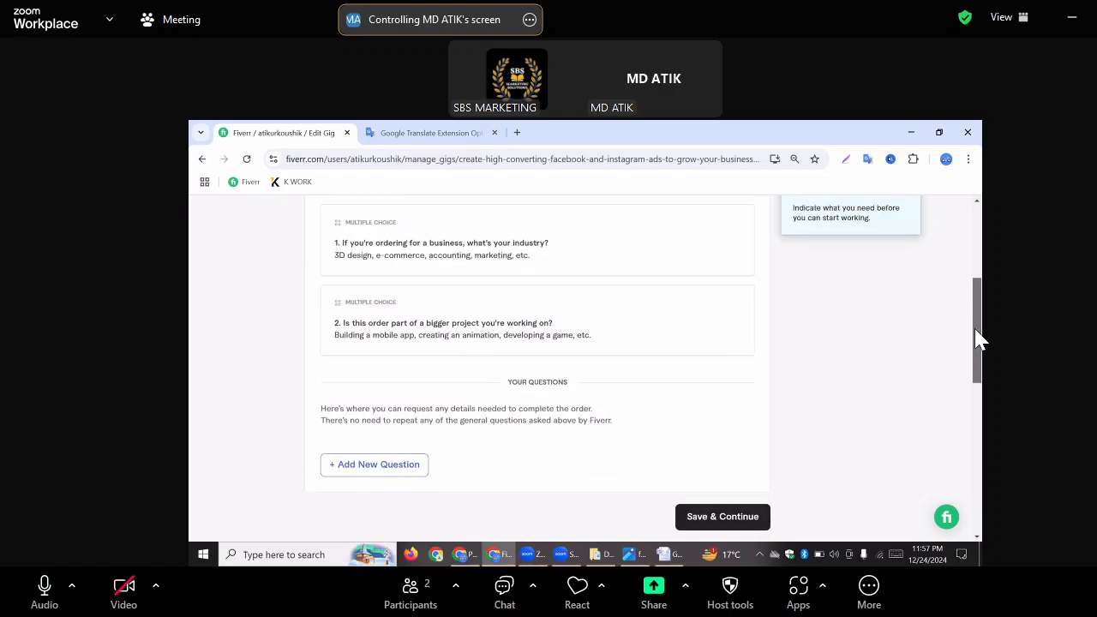
click(375, 458)
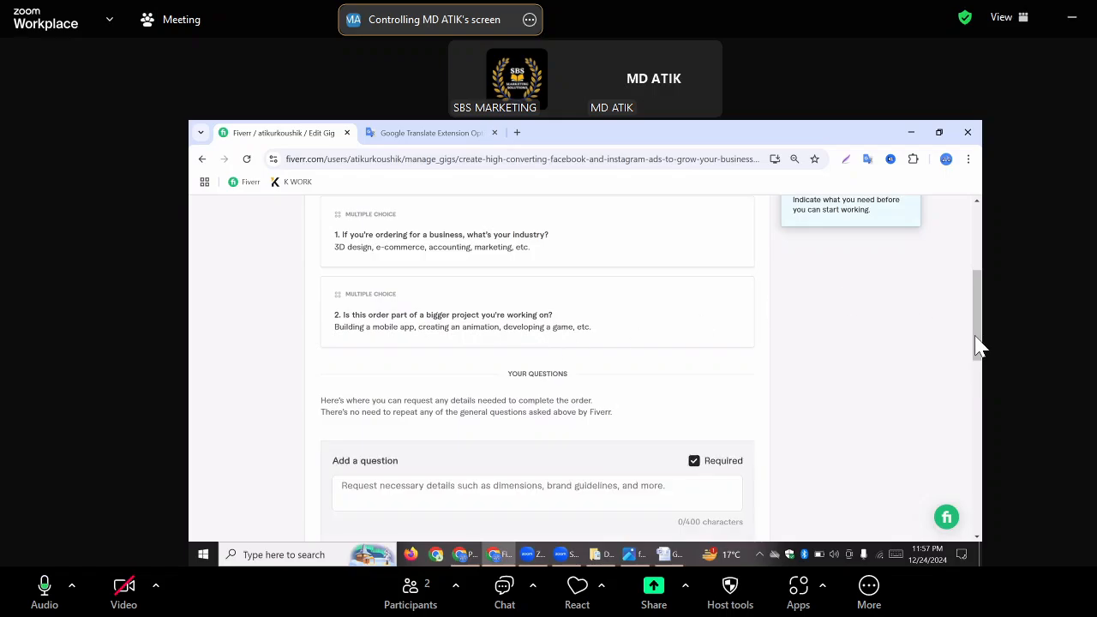
scroll(979, 349, down, 3)
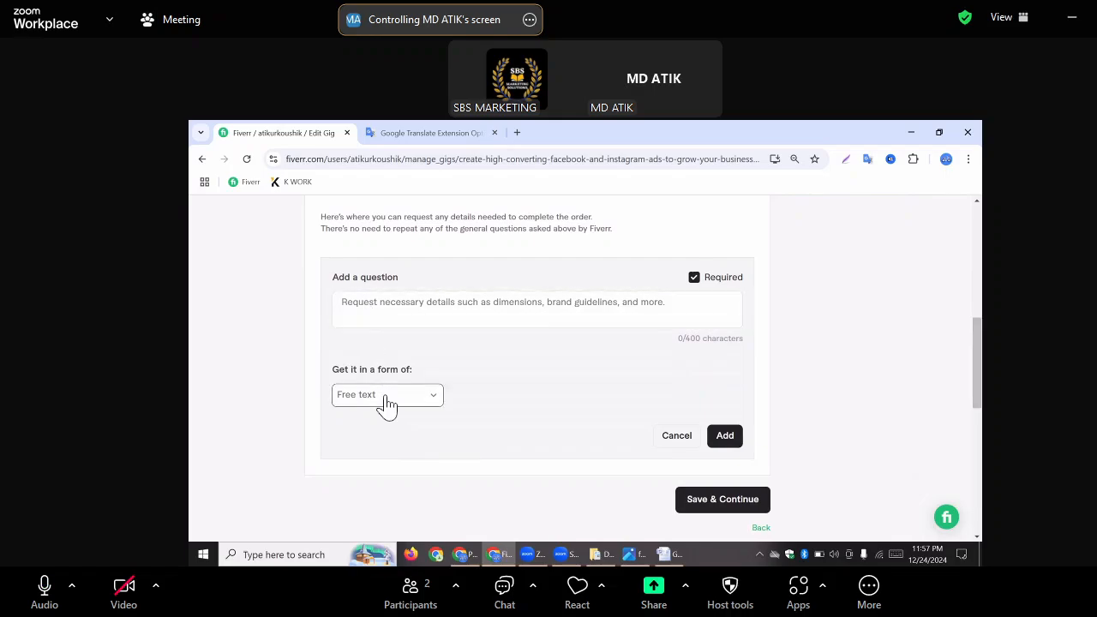
Set the new buyer question's answer form to Multiple choice and make its question text ready for entry
click(387, 403)
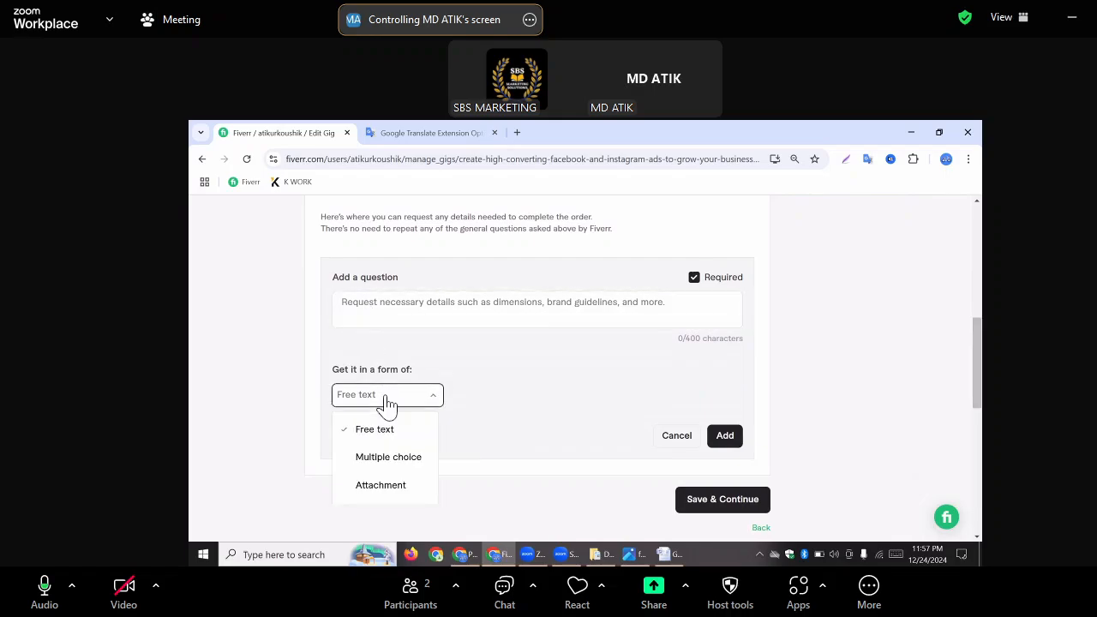
click(388, 461)
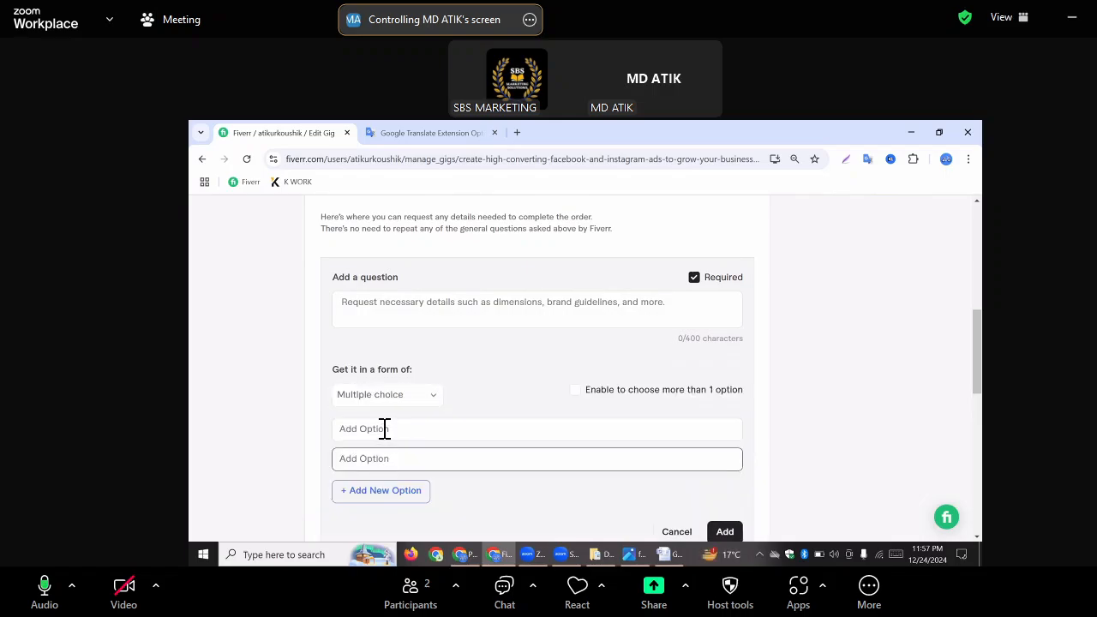
click(384, 428)
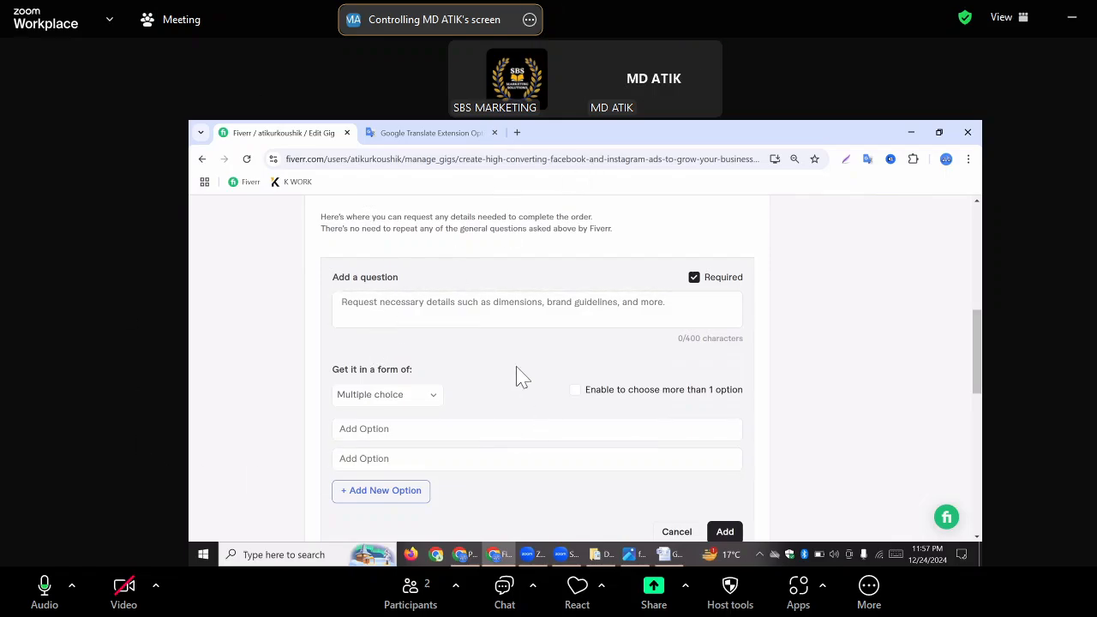
click(375, 305)
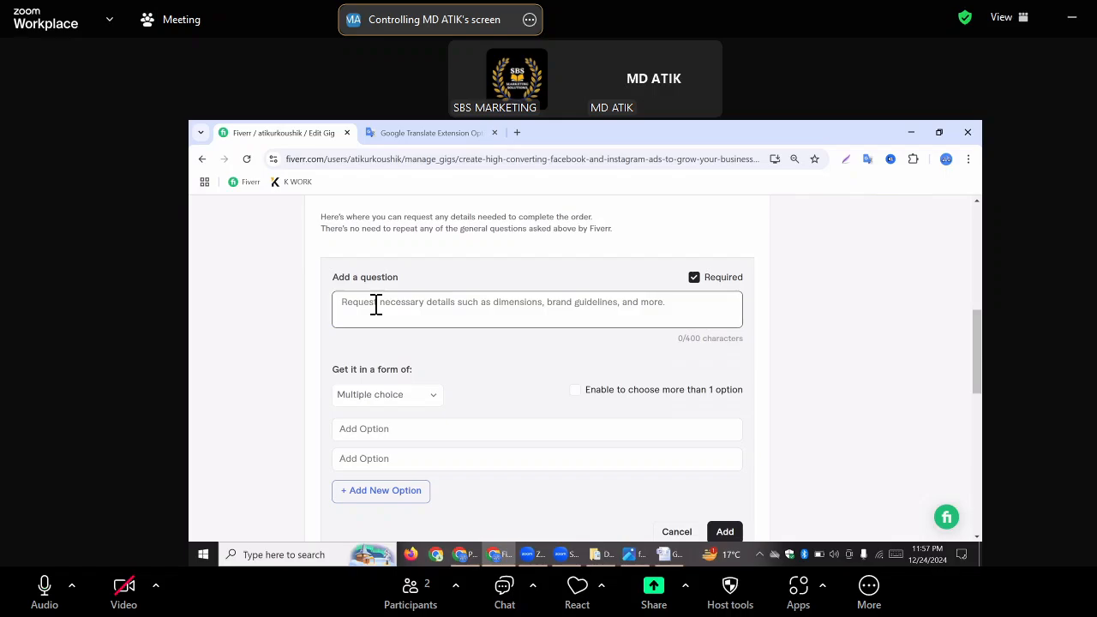
click(376, 306)
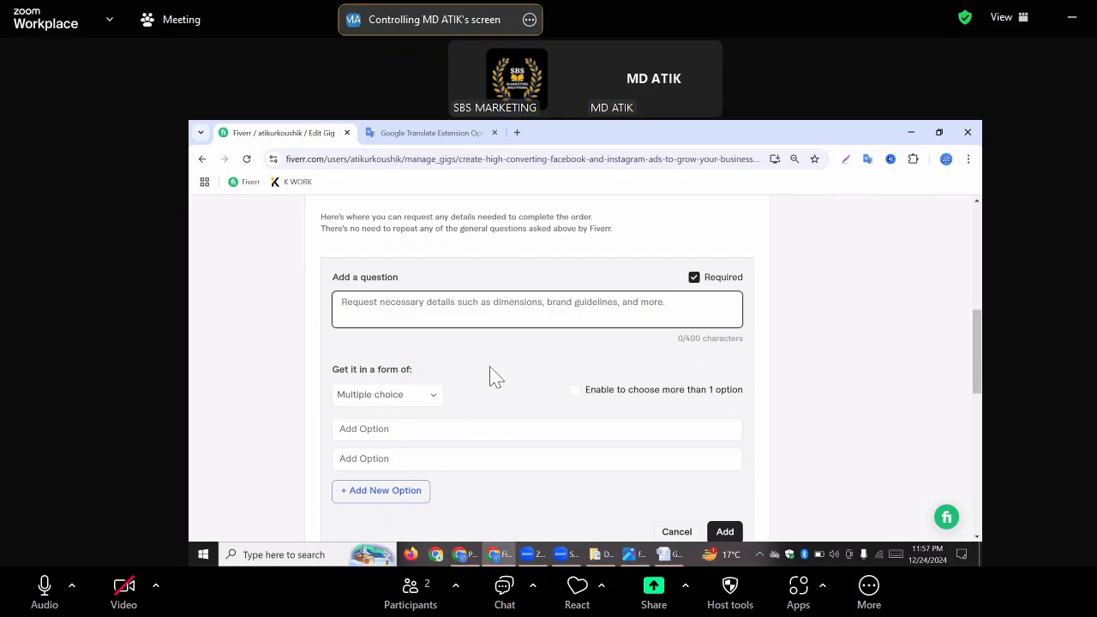
Check the "What I Need to Get Started" list in the Word GIG document, return to the Fiverr page and dismiss the Zoom upgrade pop-up
click(667, 555)
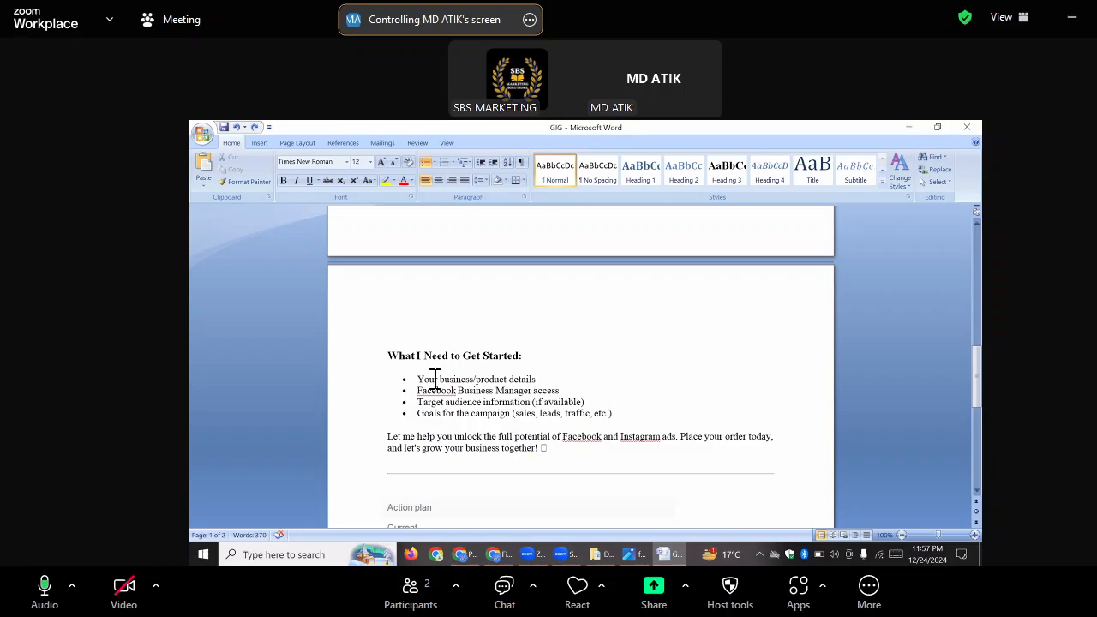
drag(426, 380, 414, 378)
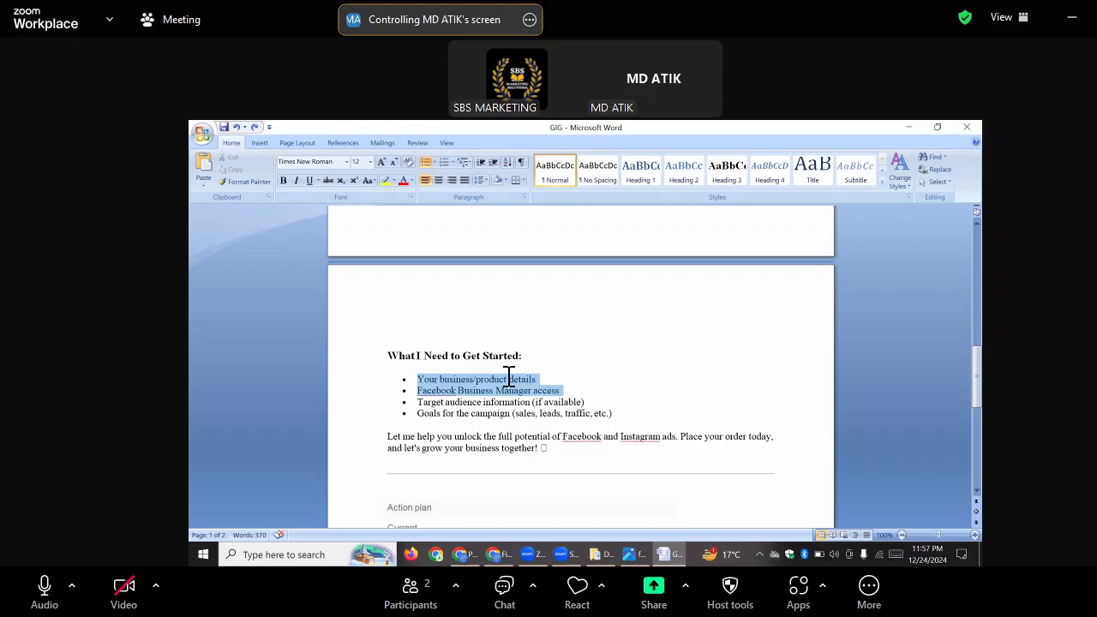
click(568, 384)
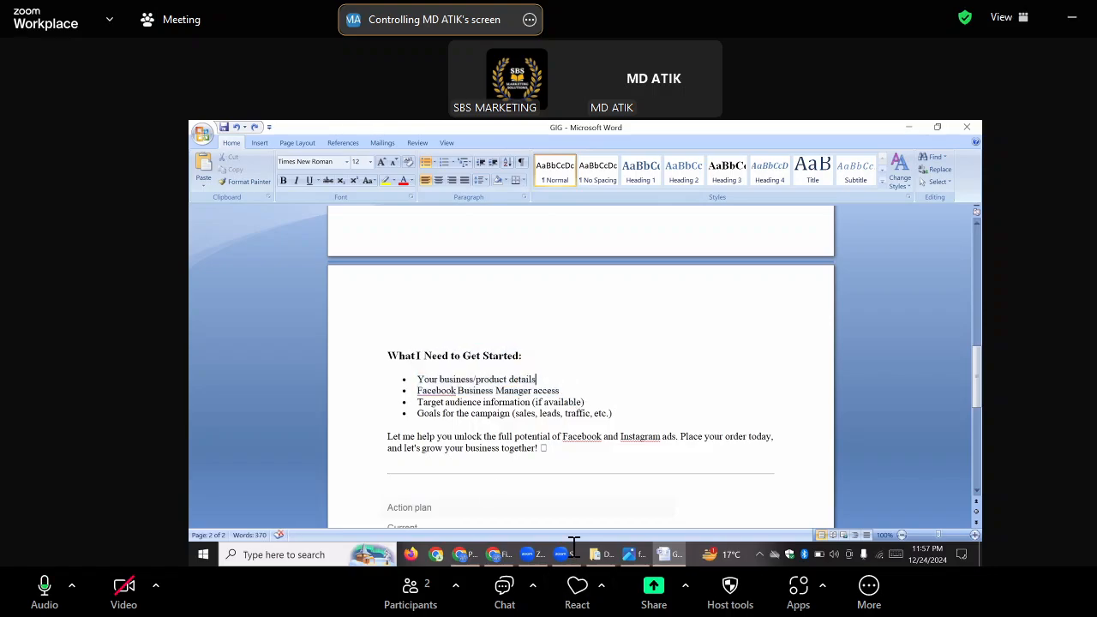
click(497, 555)
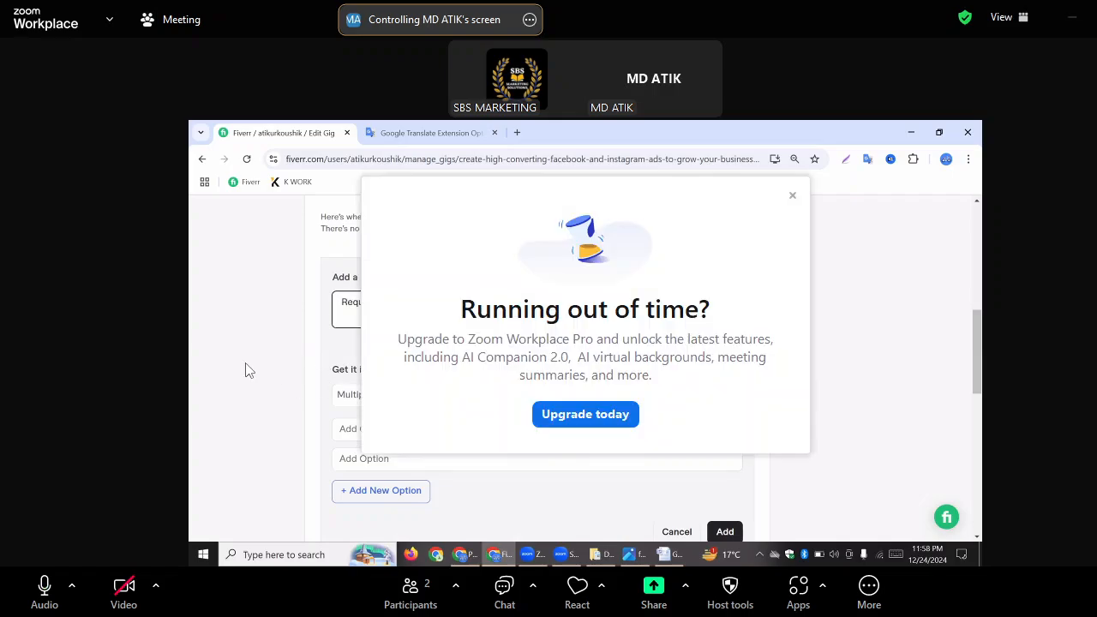
click(792, 196)
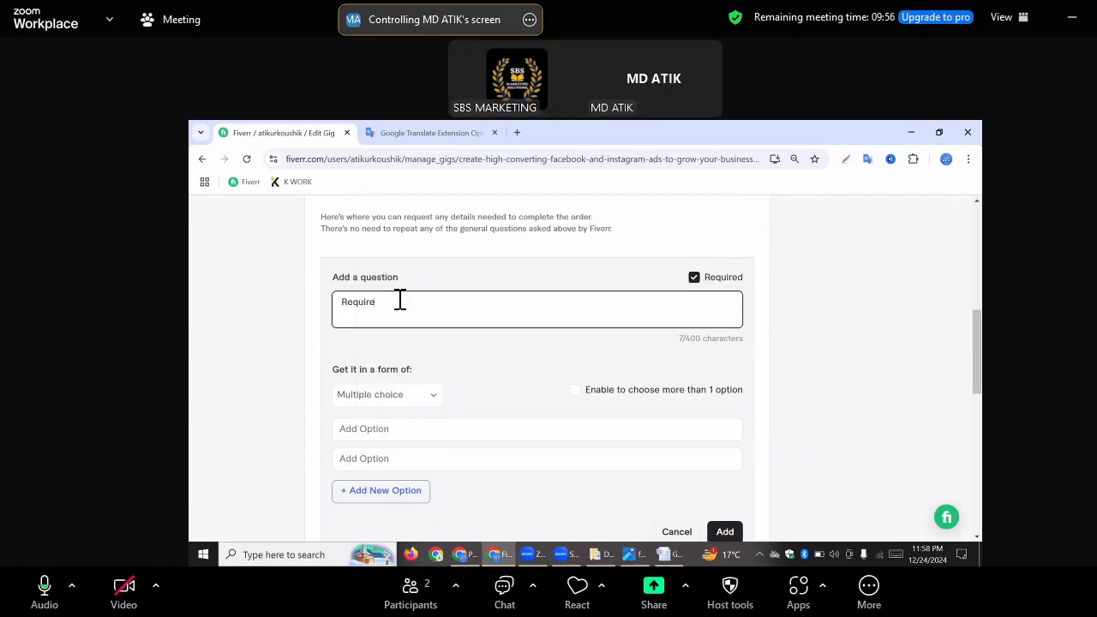
Write "Requirements :" in the buyer question, followed by the line "1. Facebook Business Manager Access/Ads manager Access"
text(ments)
text( : )
text(1. Facebook B)
text(usiness)
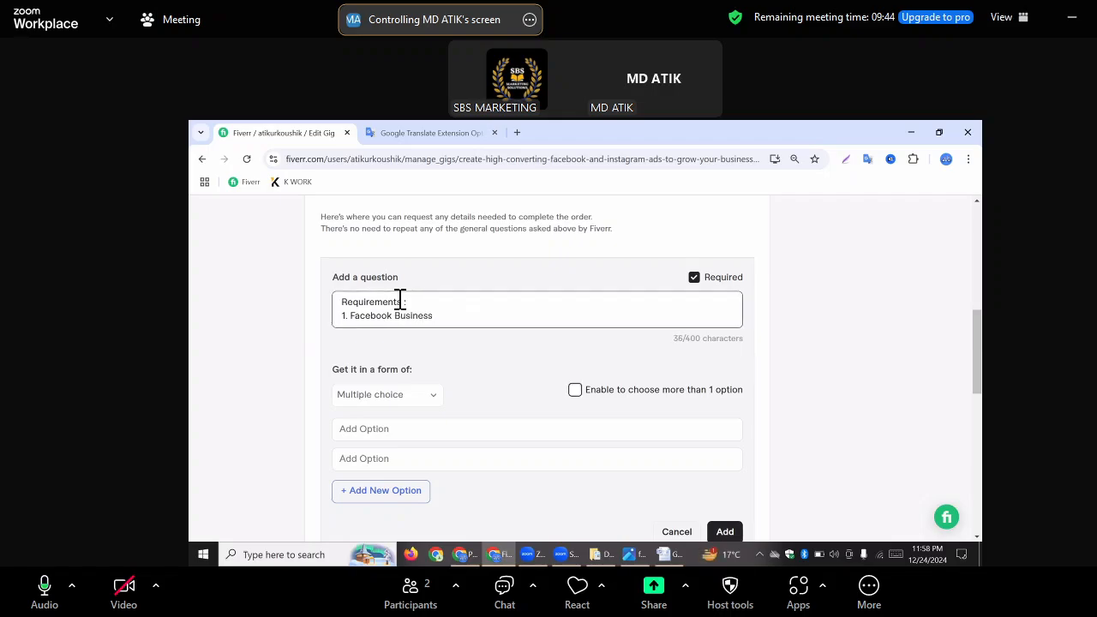
click(223, 320)
click(452, 318)
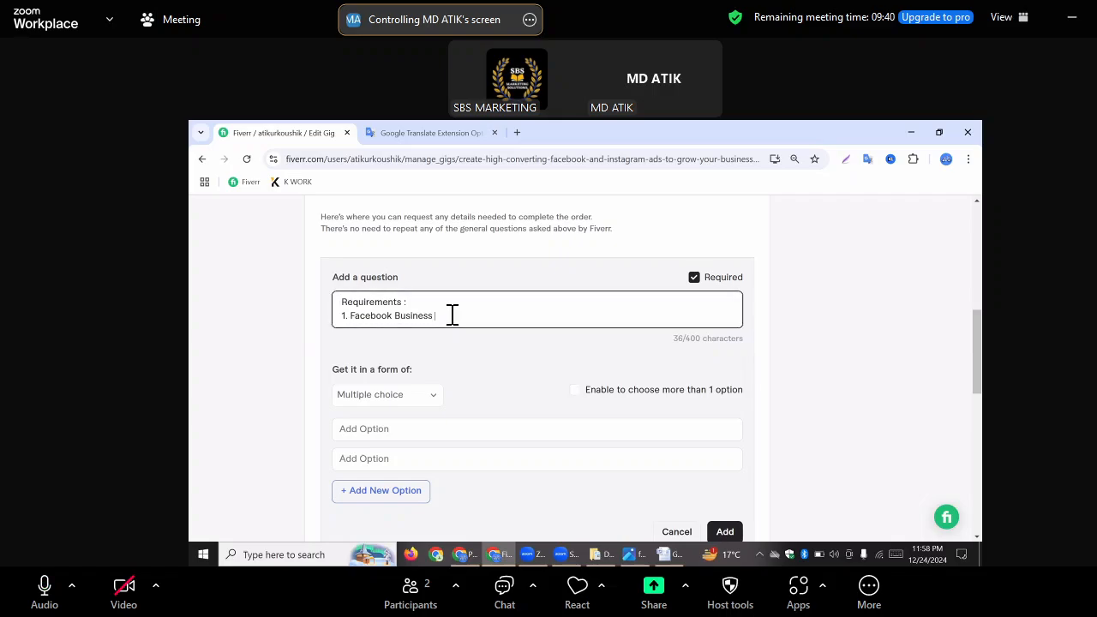
text(mANA)
key(BackSpace)
text(Manager Access/Ads manager Access)
key(Return)
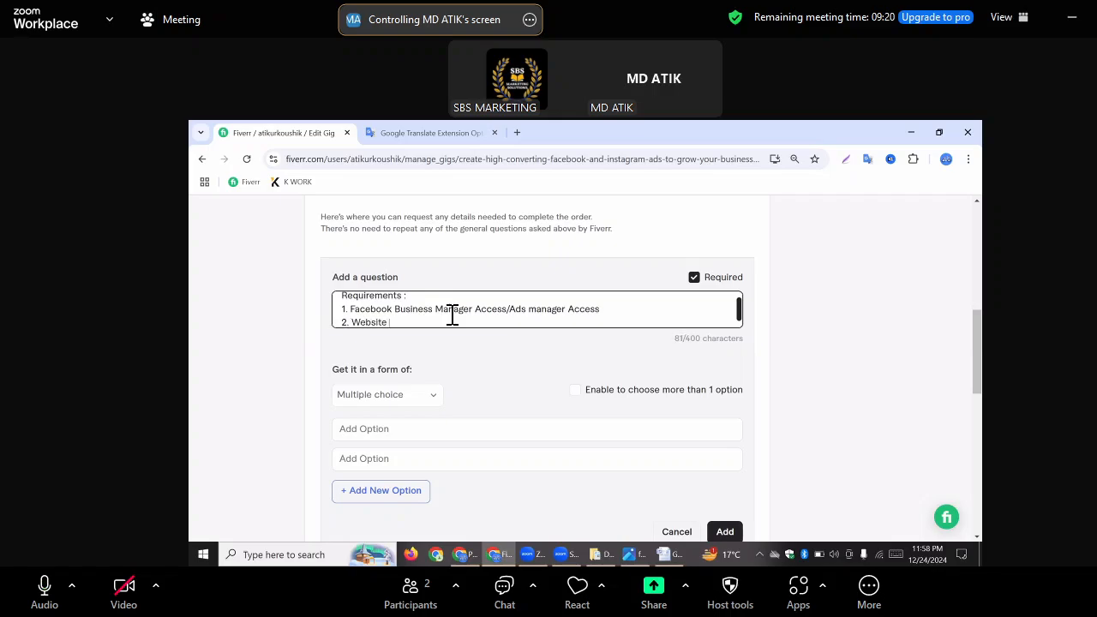
Add the lines "2. Website URL" and "3. Targeted Locations" to the requirements list in the buyer question
text(2. Website URL)
key(Return)
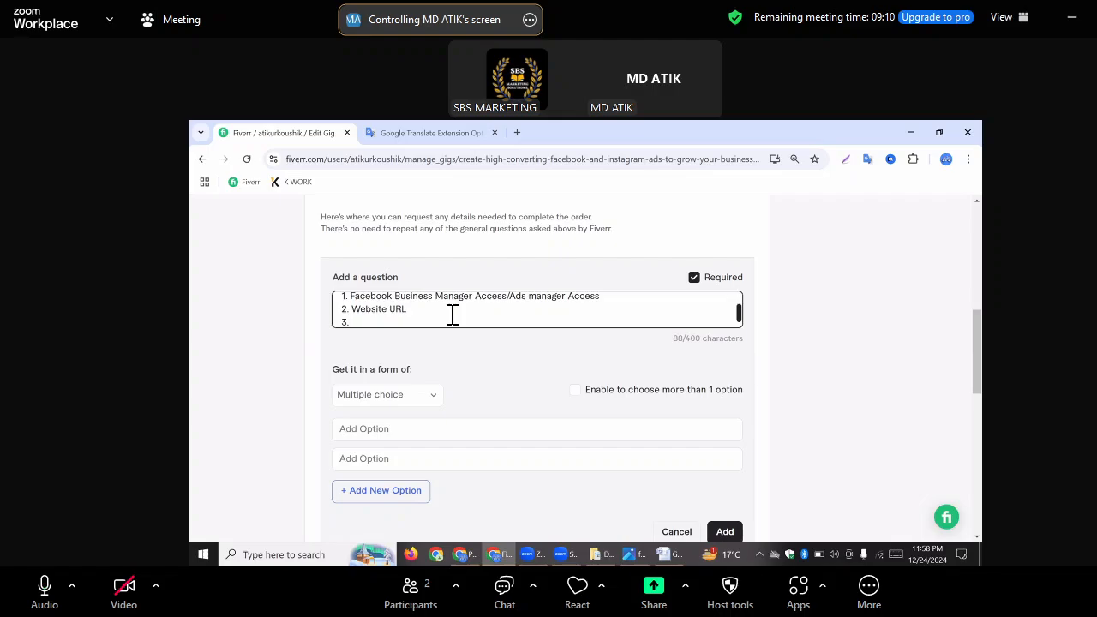
text(3. Targeted Locaty)
key(BackSpace)
key(Return)
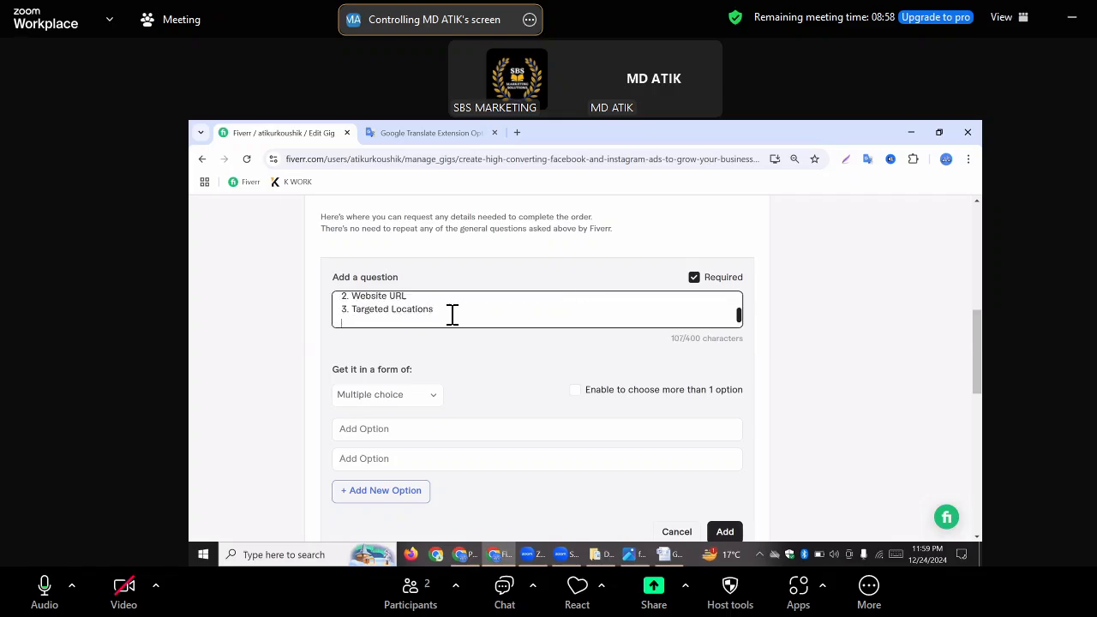
Add the line "4. Image & Videos" to the buyer question and allow buyers to choose more than one option
text(4. Image & Videos)
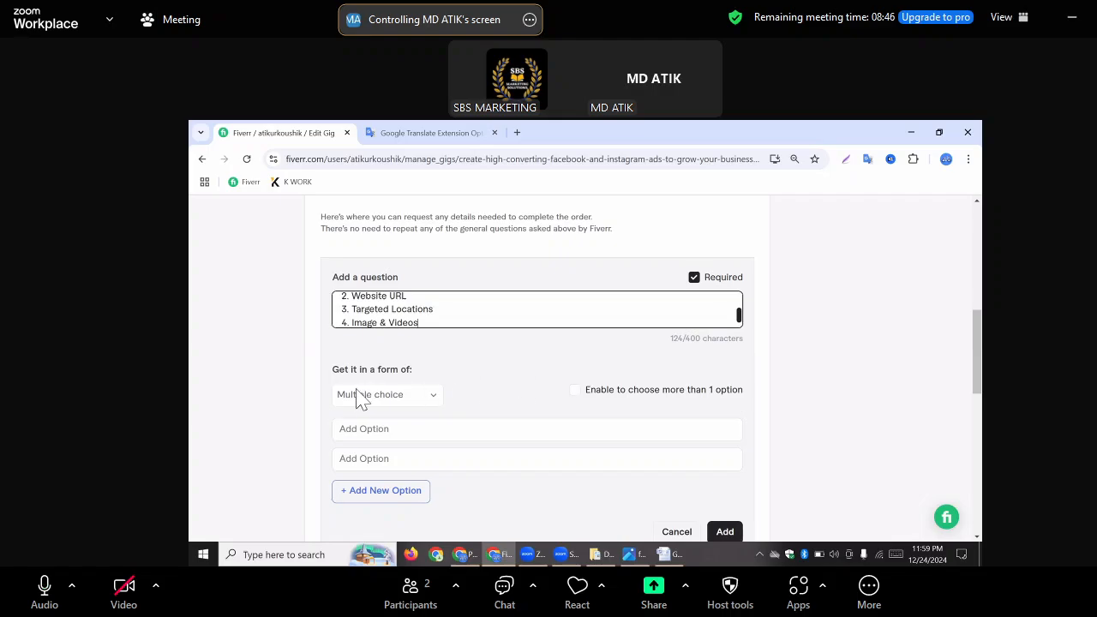
click(575, 393)
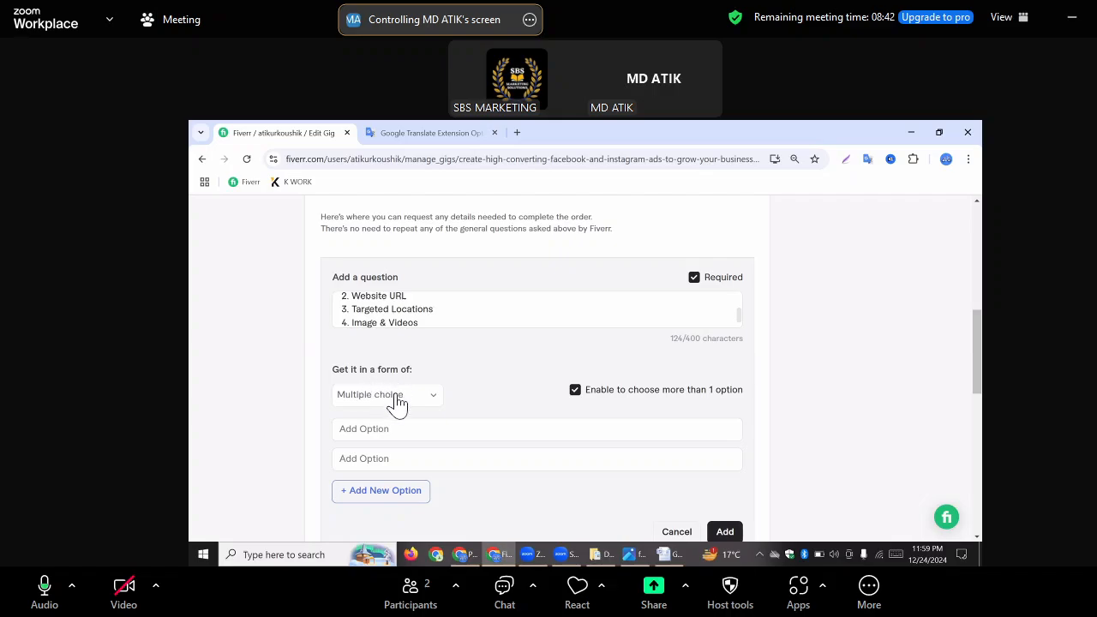
click(397, 401)
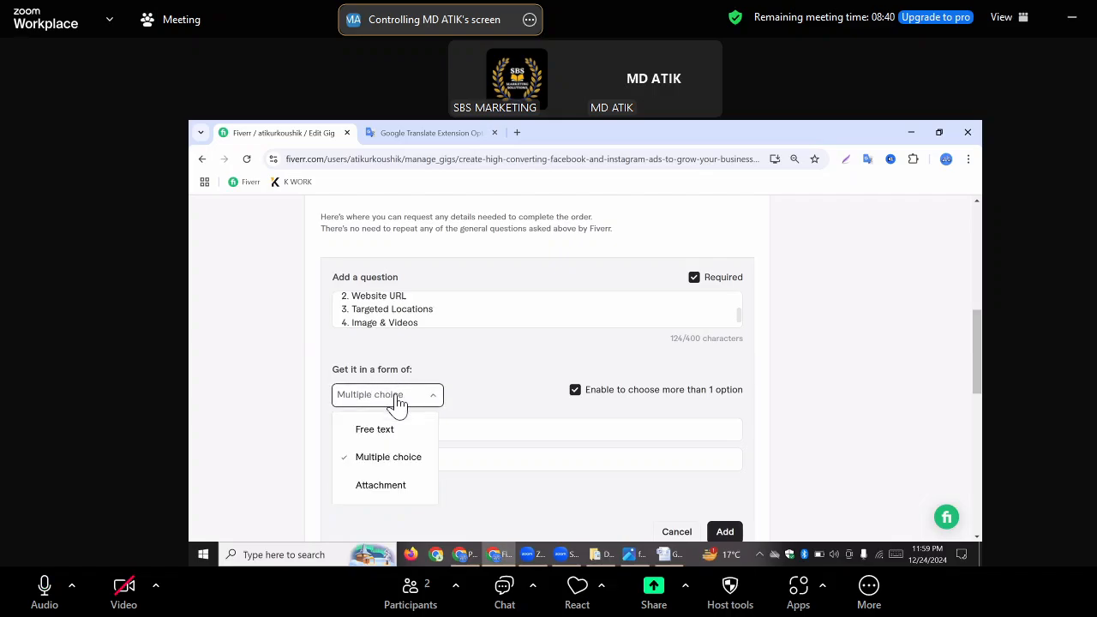
click(347, 430)
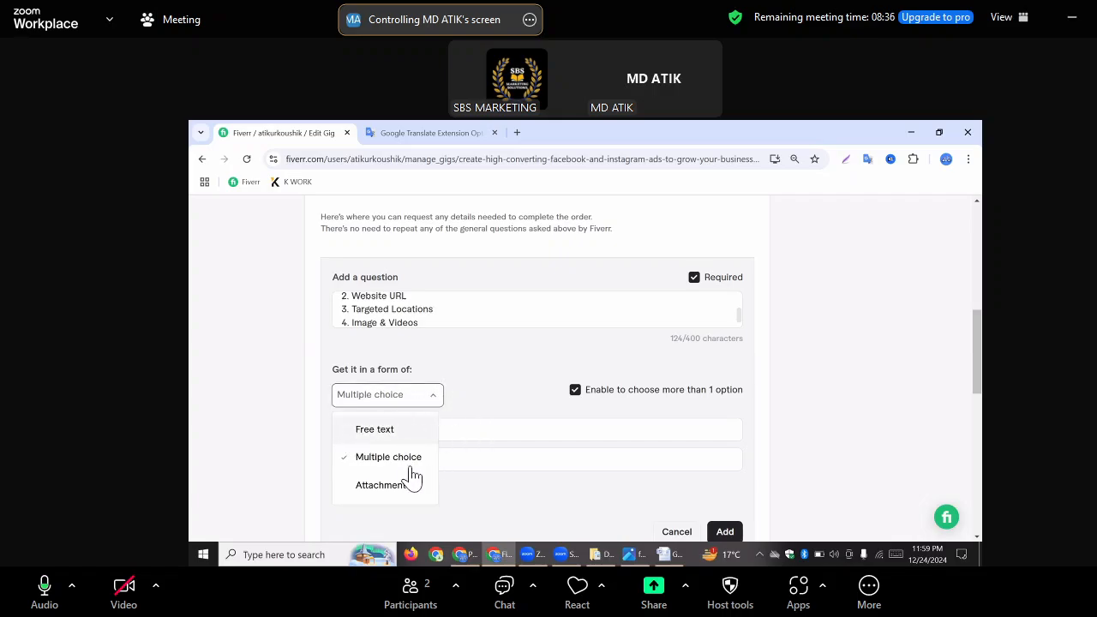
click(372, 410)
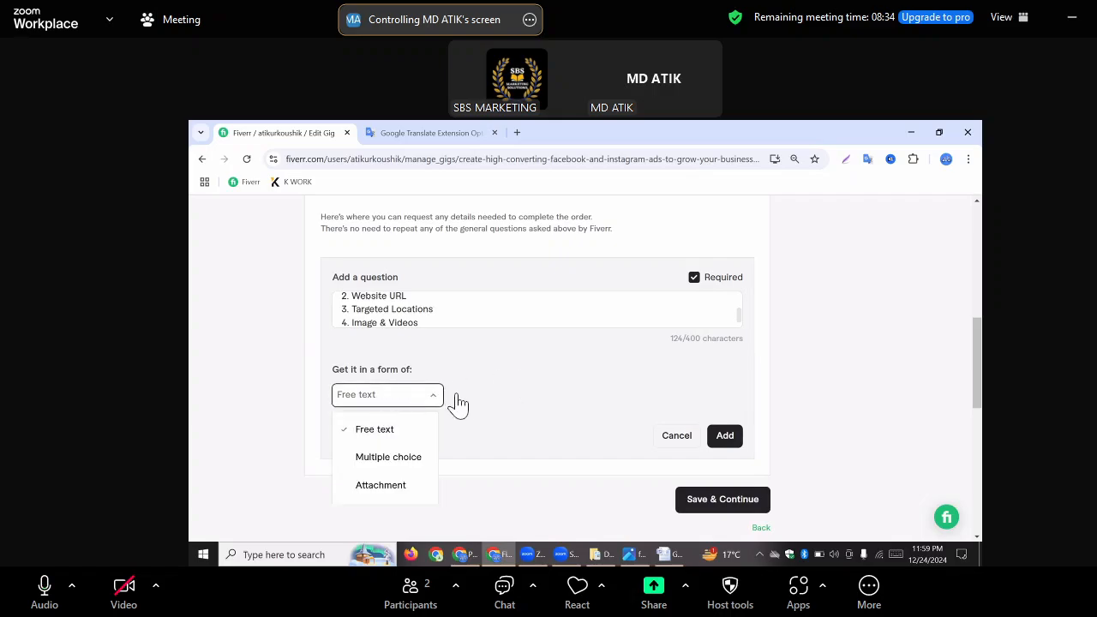
click(399, 459)
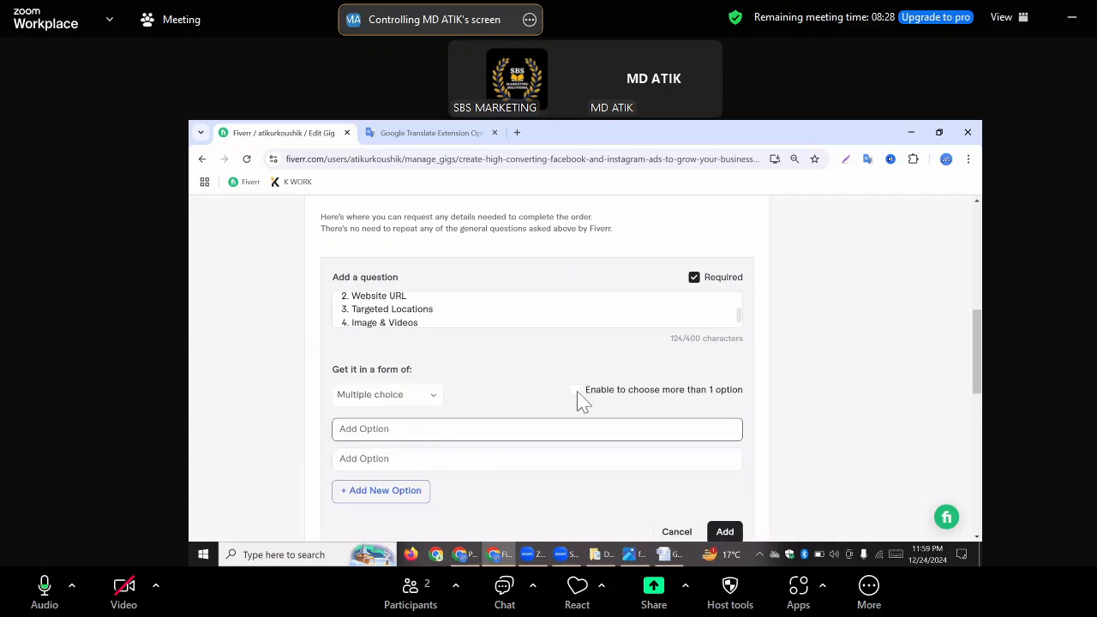
Enter "Free Text" and "Attachment" as the two answer options and add the question to the gig requirements
click(369, 428)
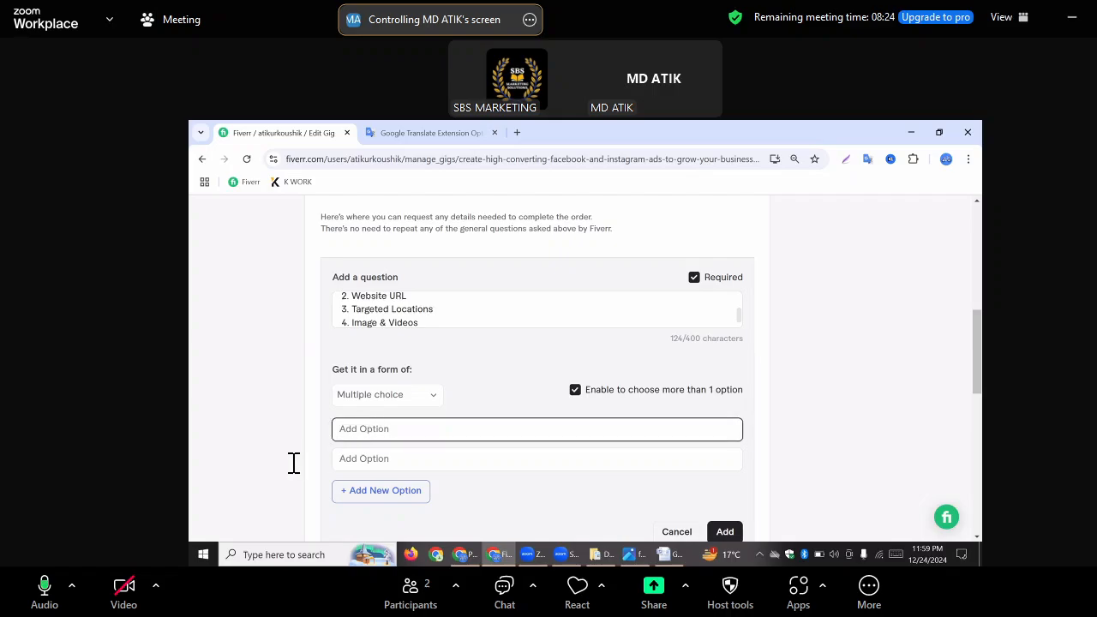
text(Free Text)
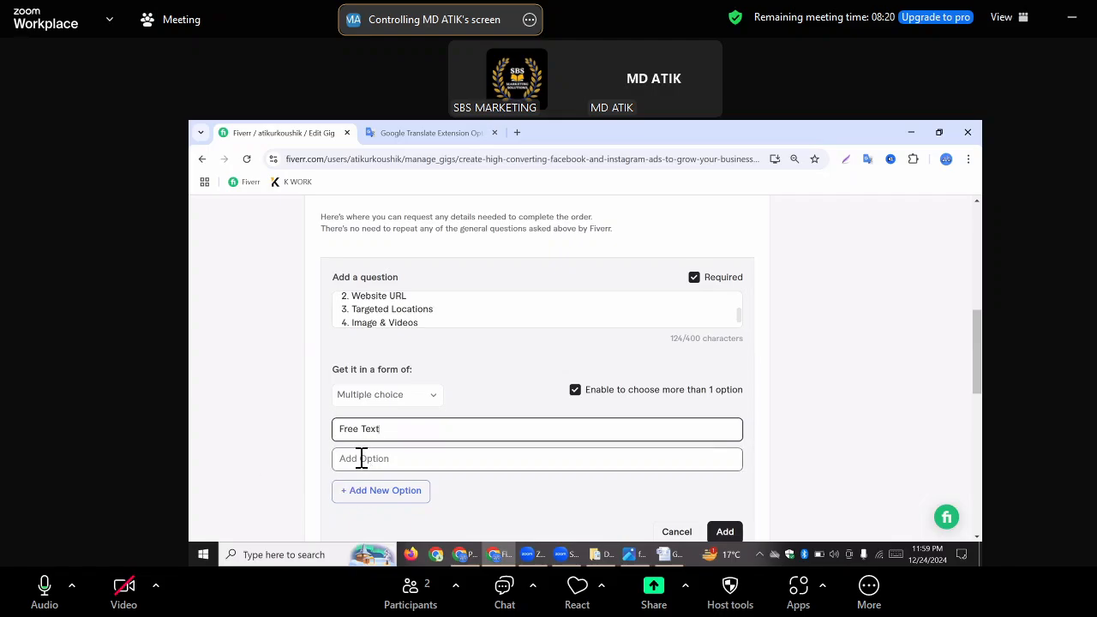
click(362, 458)
text(Att)
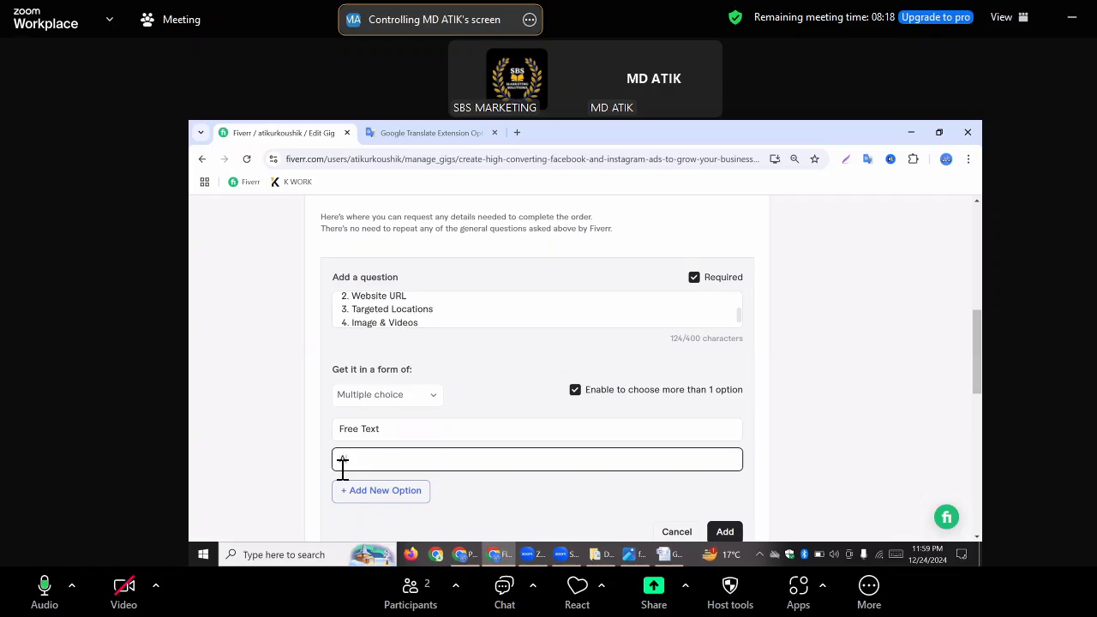
text(achm,en)
key(BackSpace)
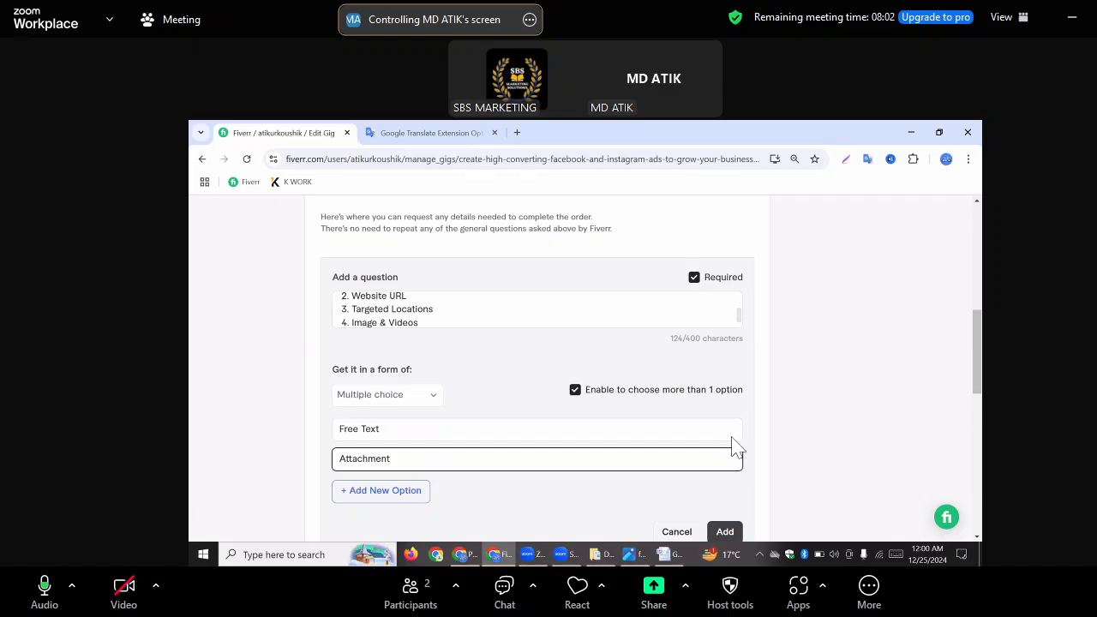
click(725, 531)
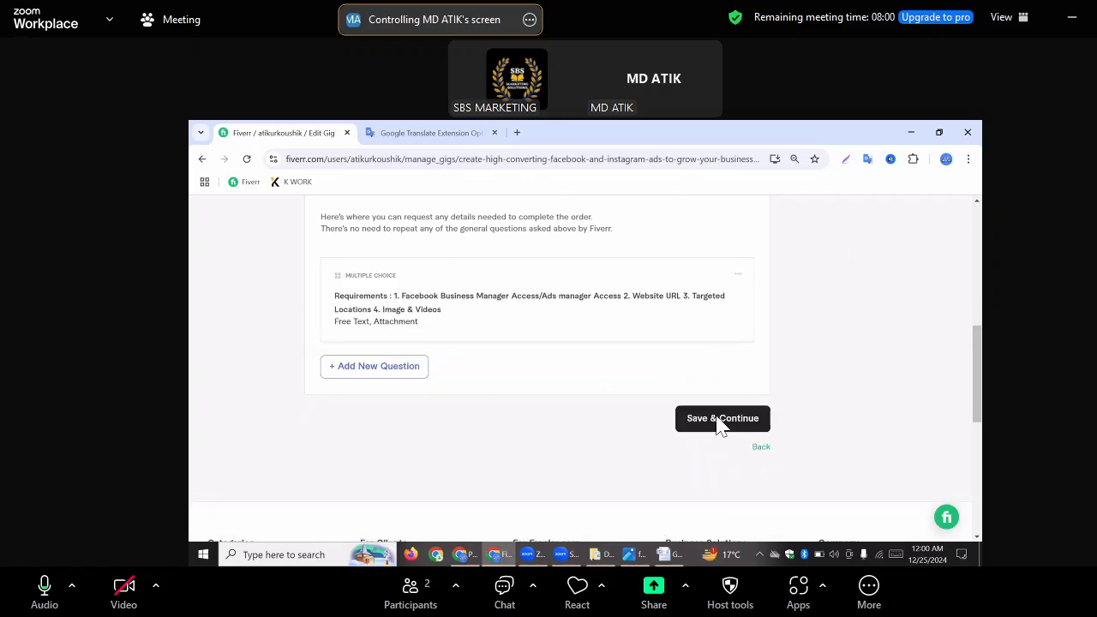
Save the requirements, continue to the Gig Gallery and dismiss the gig image guidance pop-up to reach the Images section
click(720, 419)
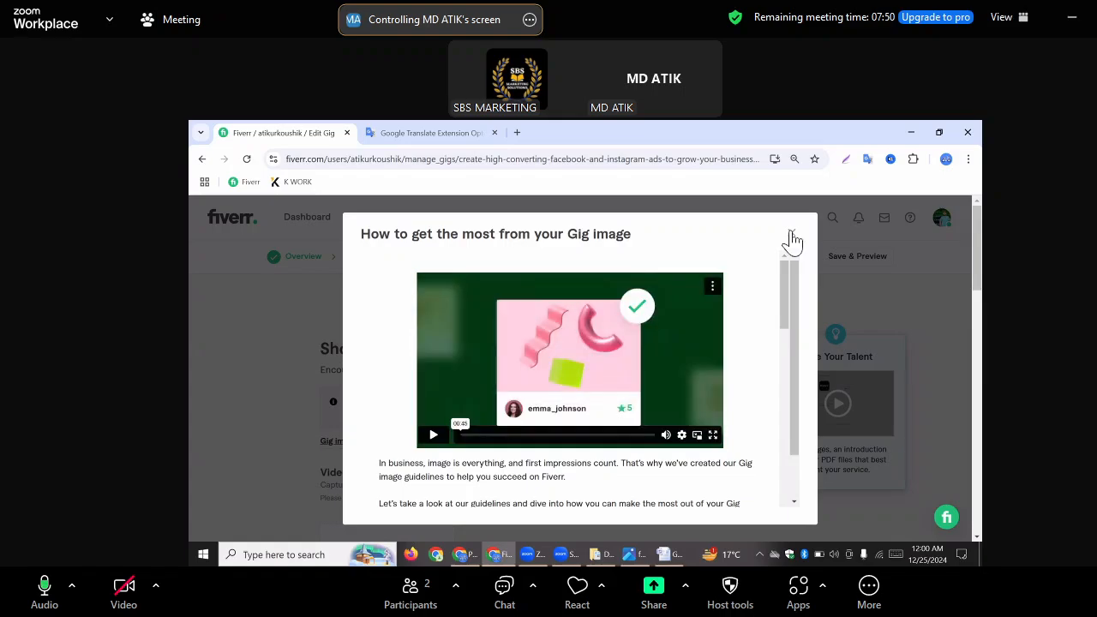
click(791, 235)
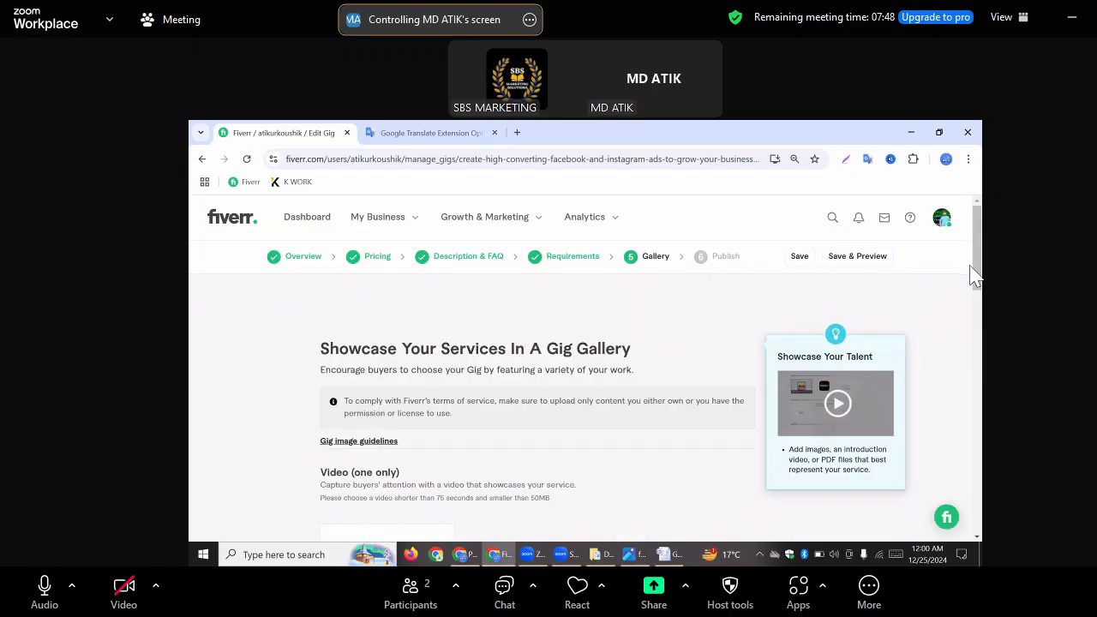
scroll(981, 319, down, 1)
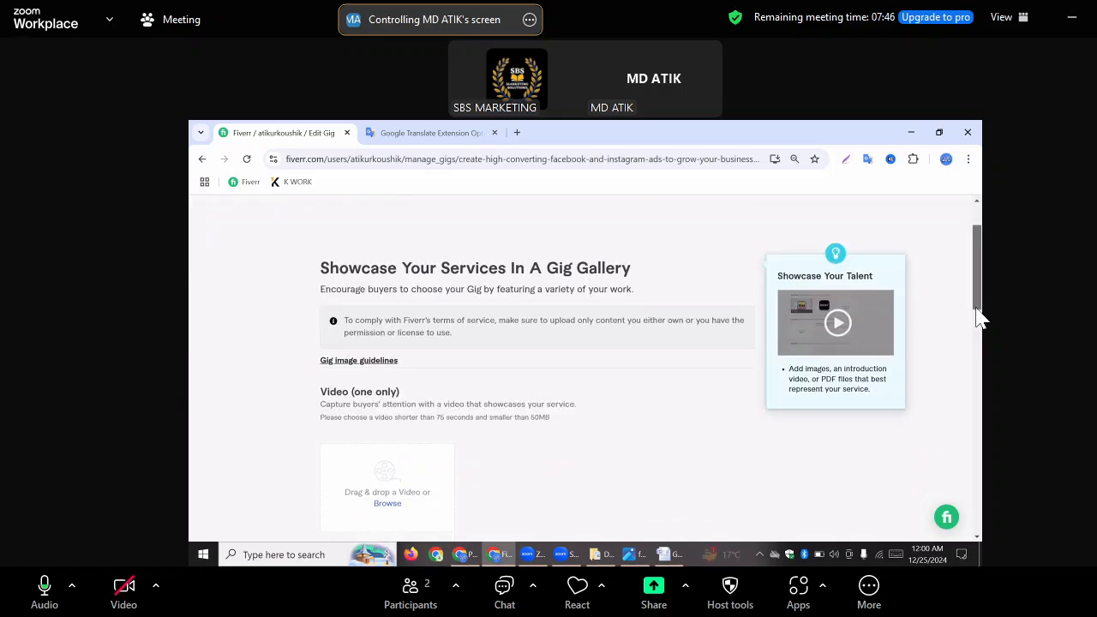
scroll(981, 319, down, 2)
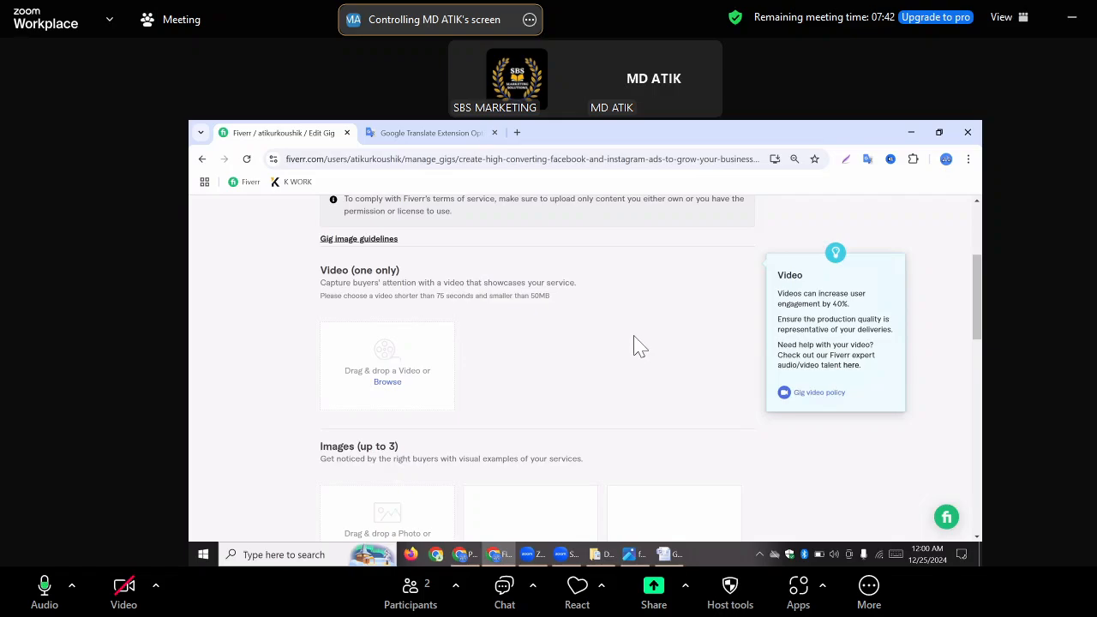
drag(984, 297, 972, 352)
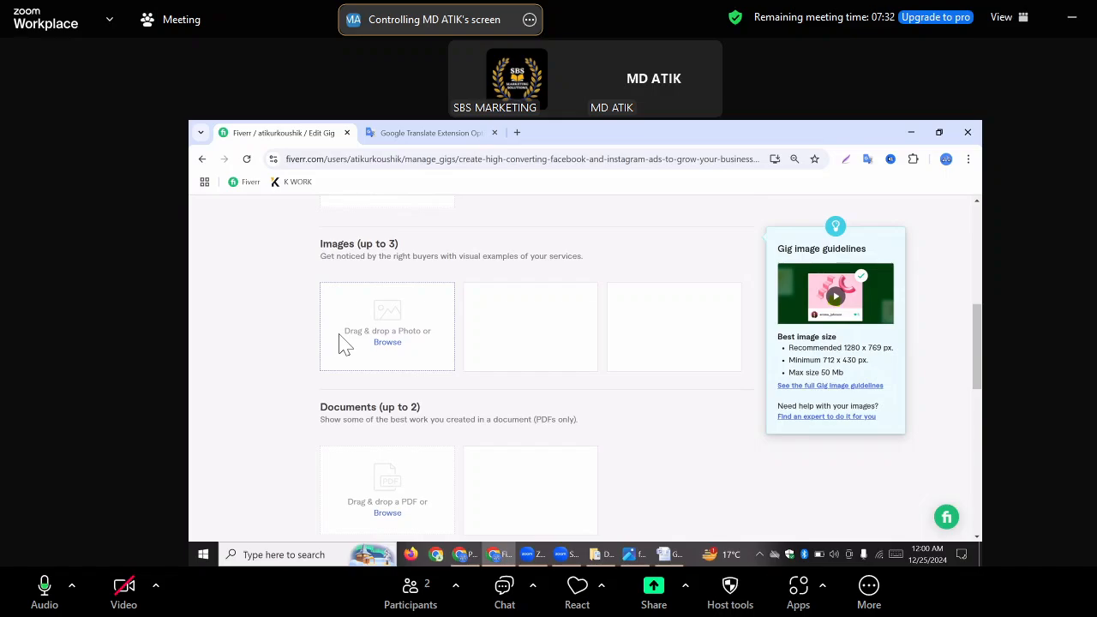
Search the Documents and Downloads folders for a gig gallery image to upload, then cancel the file selection
click(387, 344)
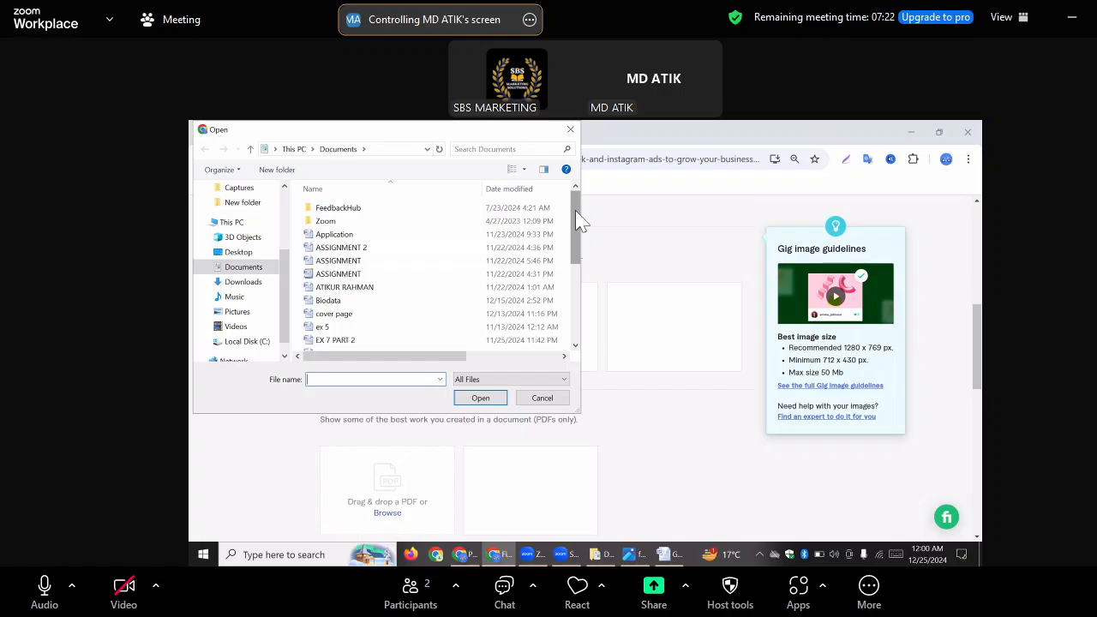
scroll(578, 221, down, 4)
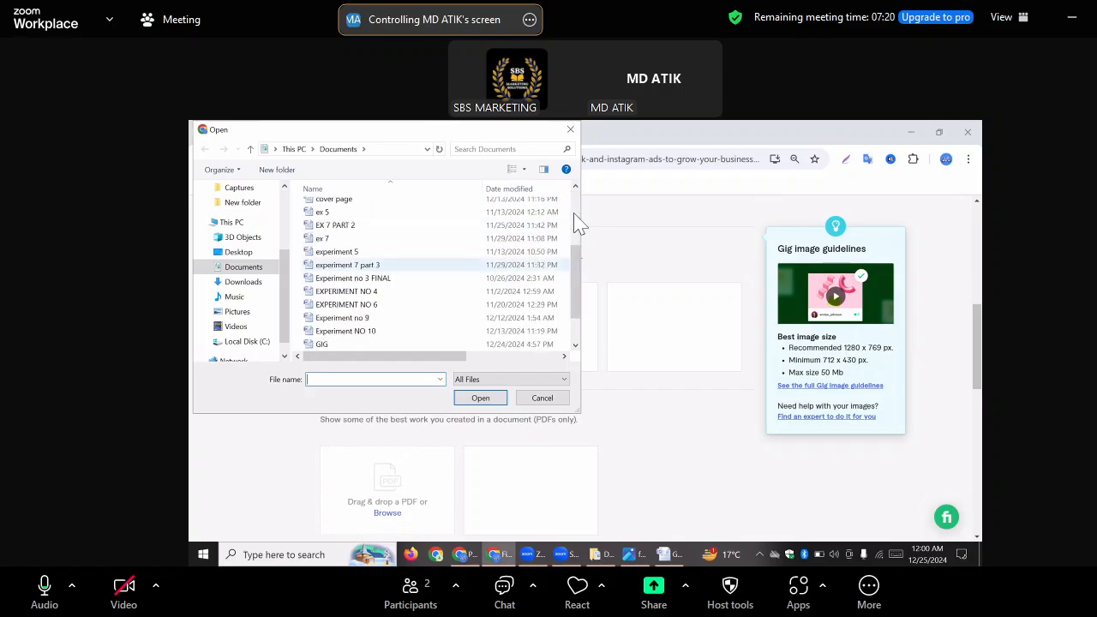
scroll(579, 221, up, 4)
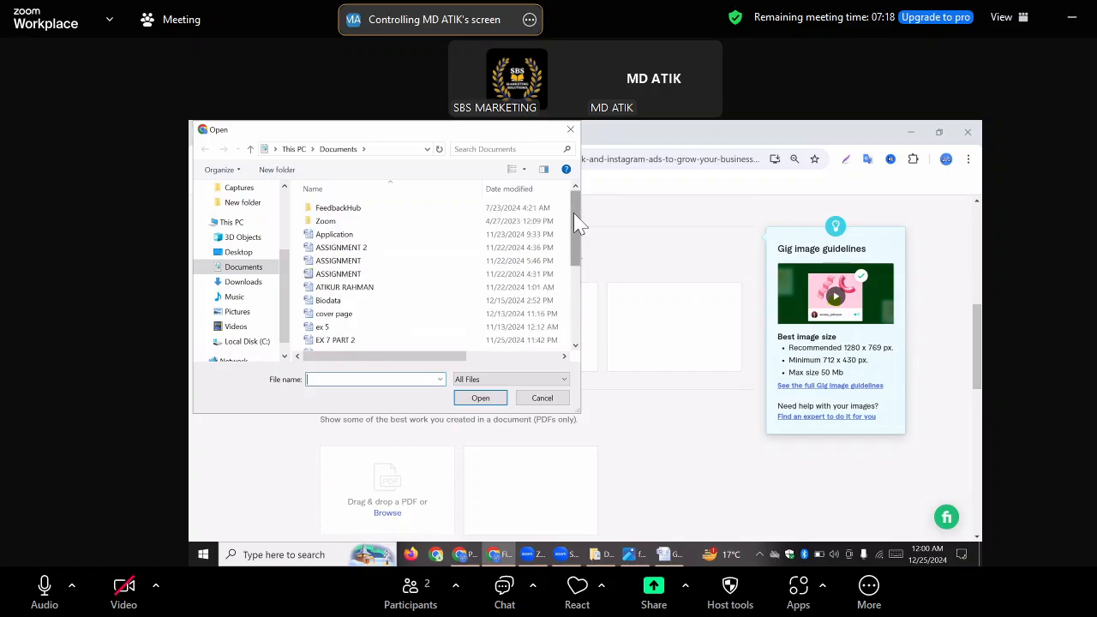
scroll(579, 221, down, 1)
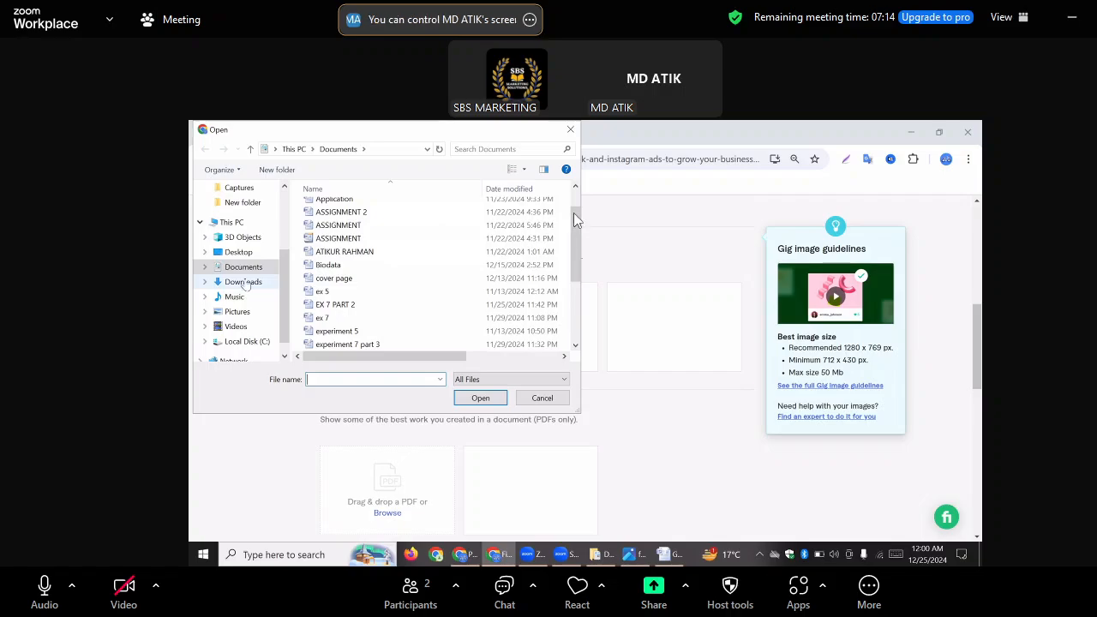
click(245, 281)
scroll(576, 219, down, 5)
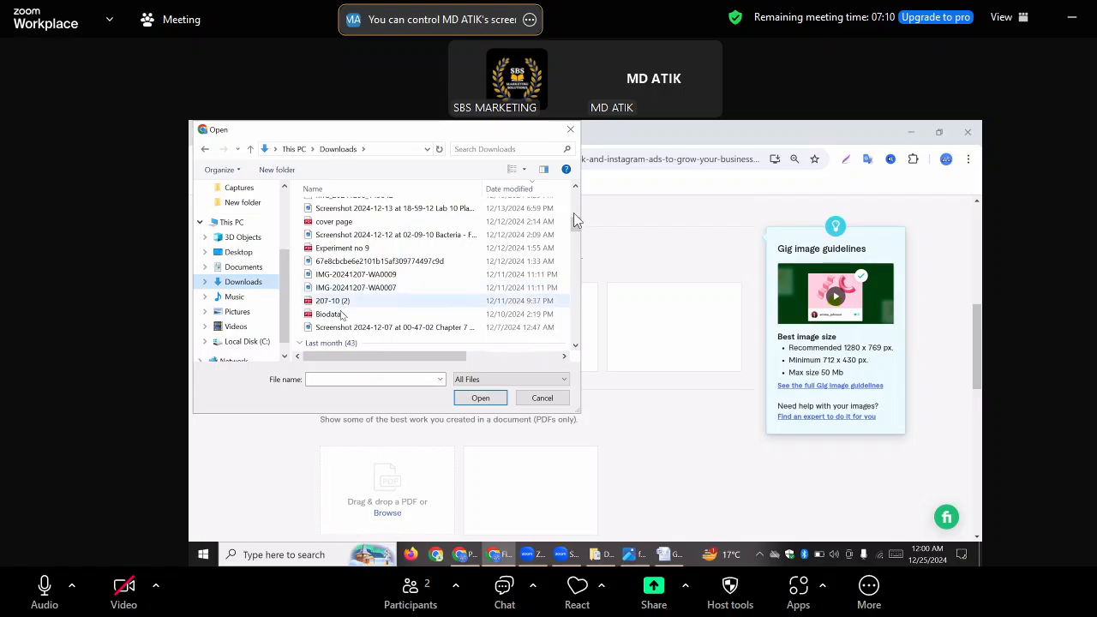
scroll(576, 219, down, 5)
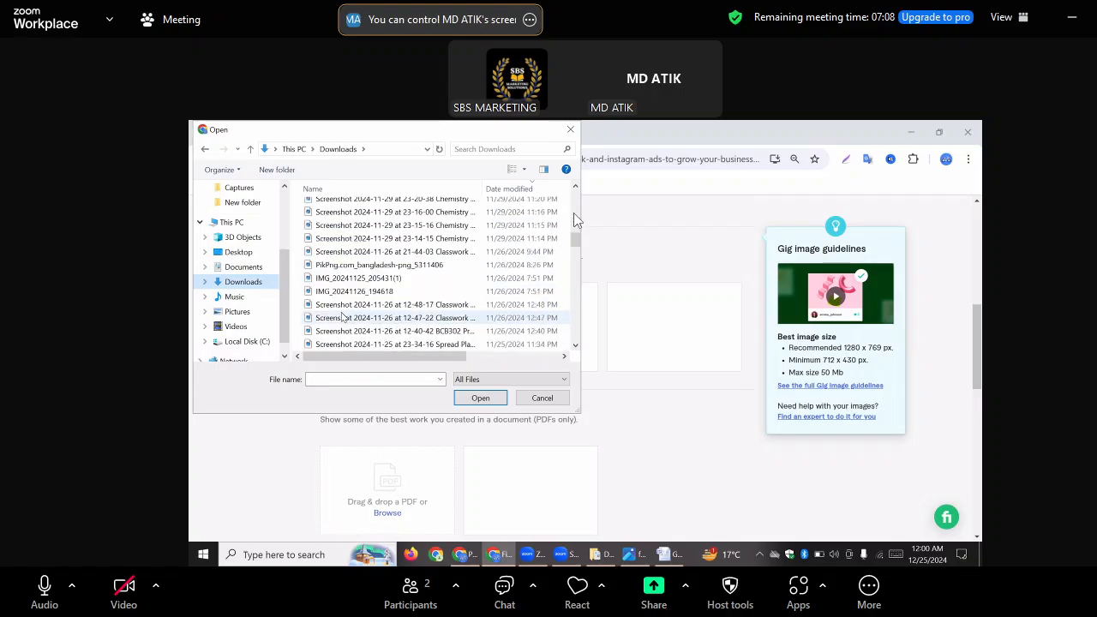
scroll(574, 216, up, 8)
scroll(574, 216, down, 3)
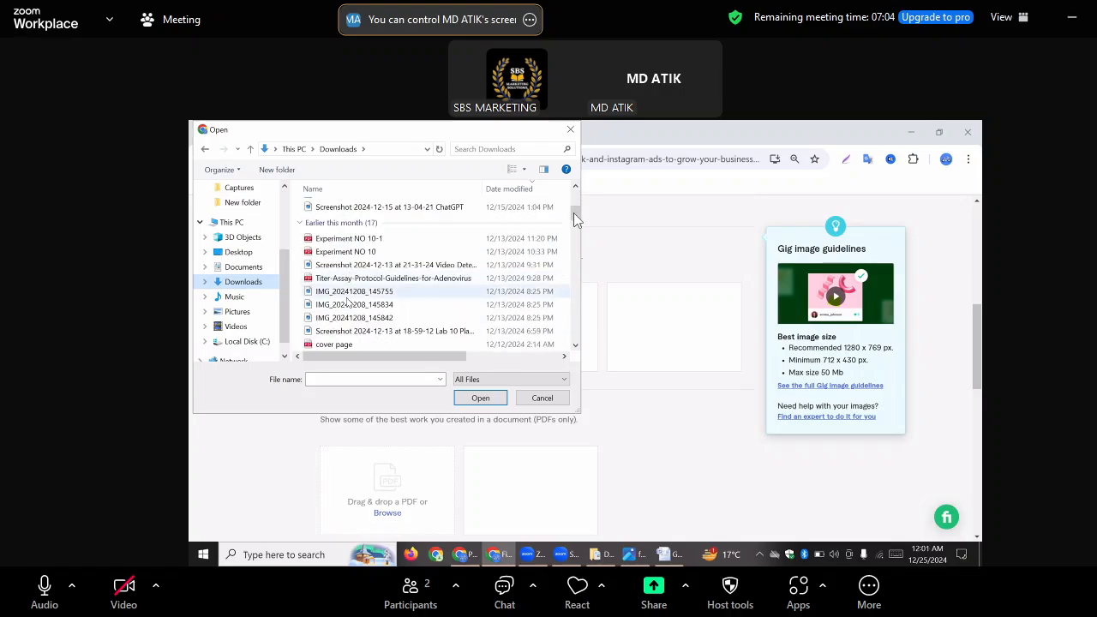
scroll(573, 212, down, 1)
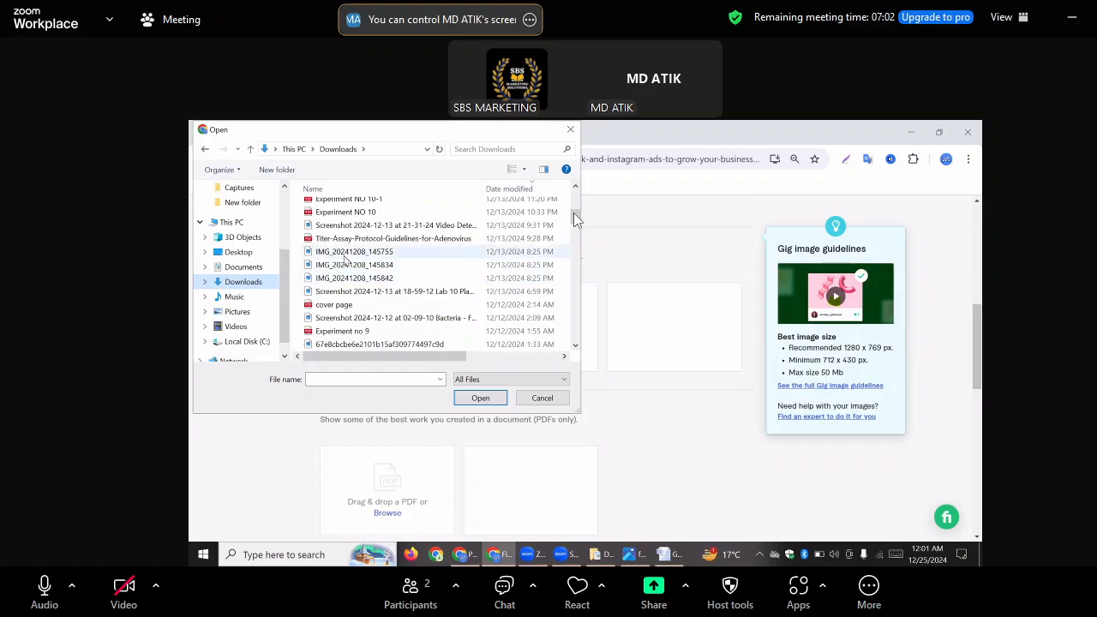
click(346, 252)
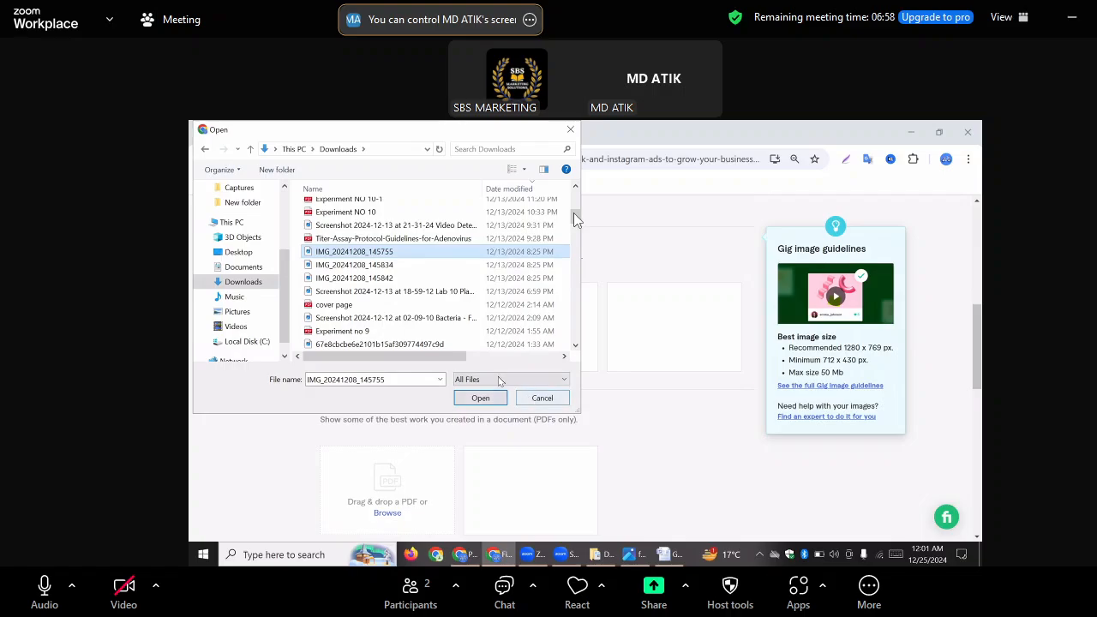
click(542, 398)
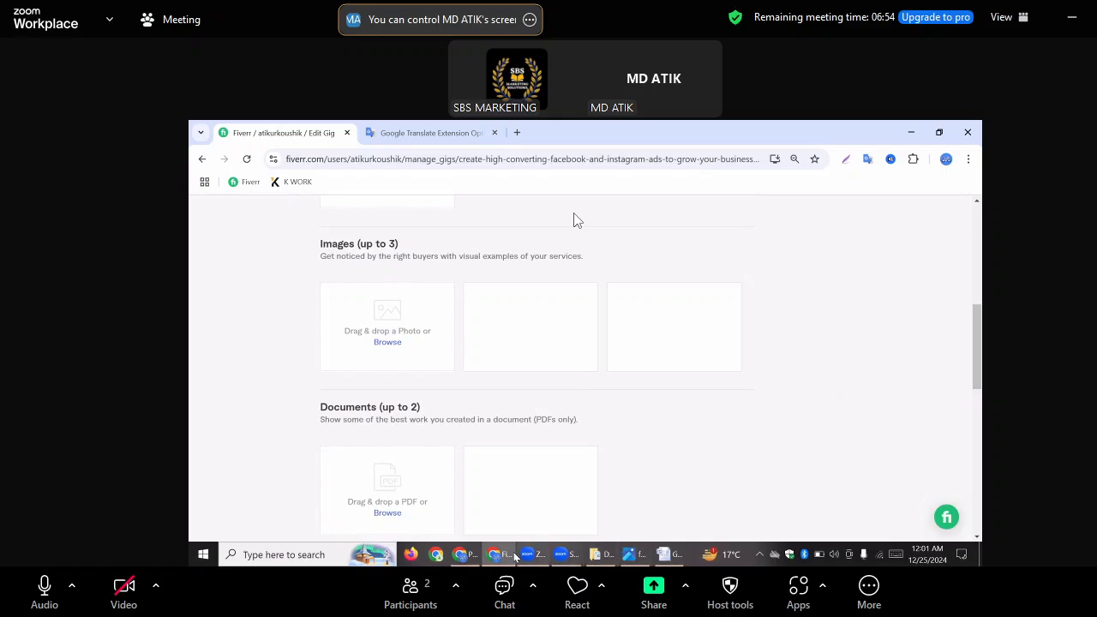
Switch to File Explorer, go to the Downloads folder and open the 2024-12-13 at 21-31-24 screenshot for viewing
click(463, 556)
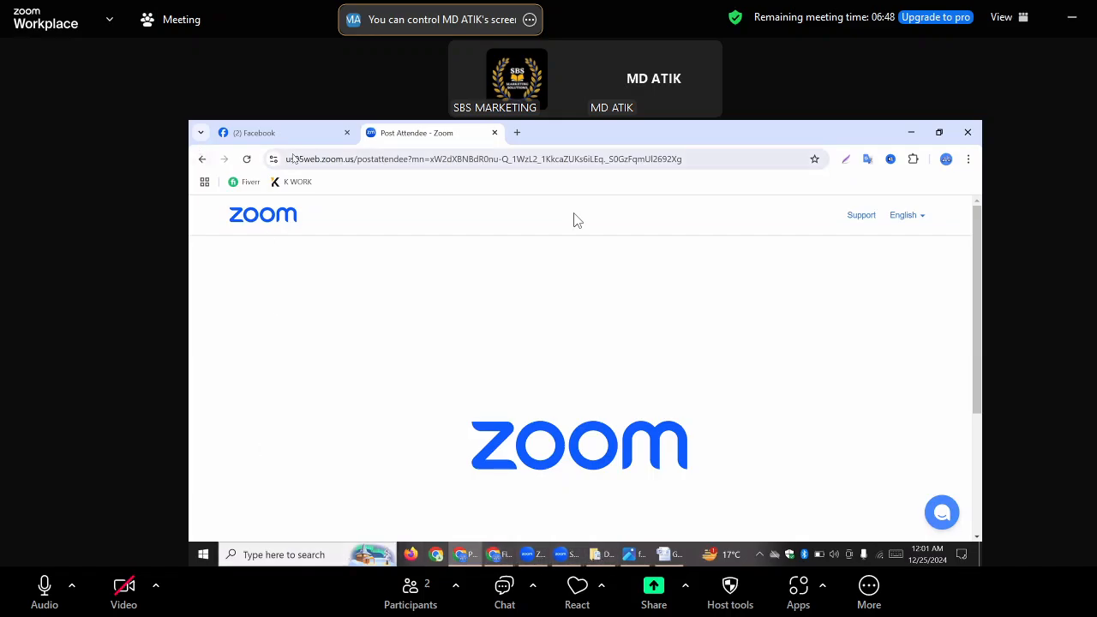
click(912, 132)
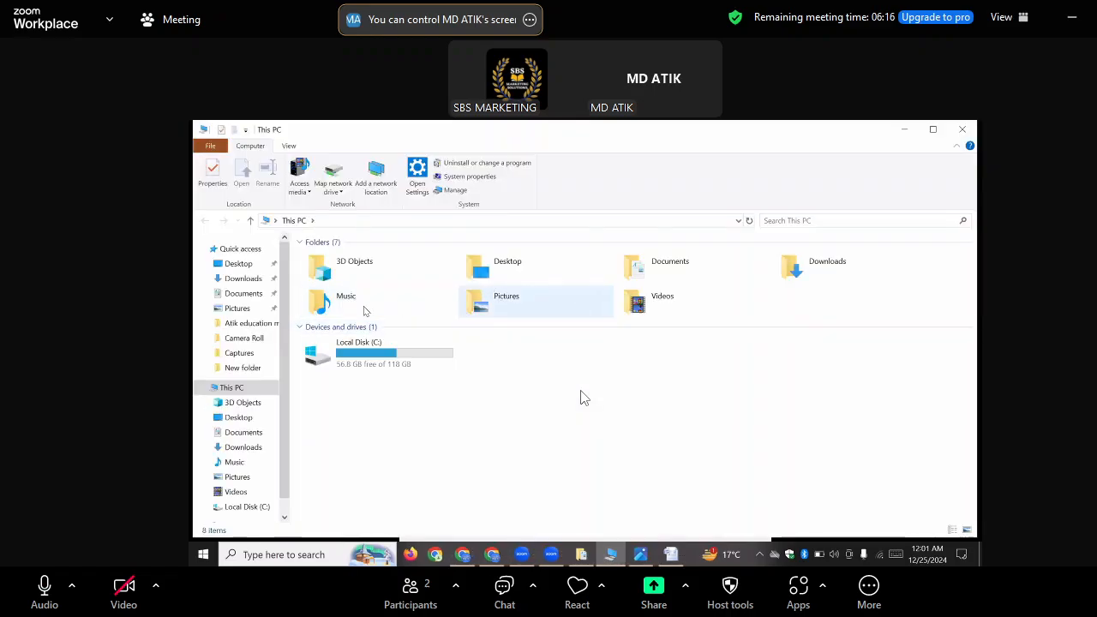
double_click(819, 272)
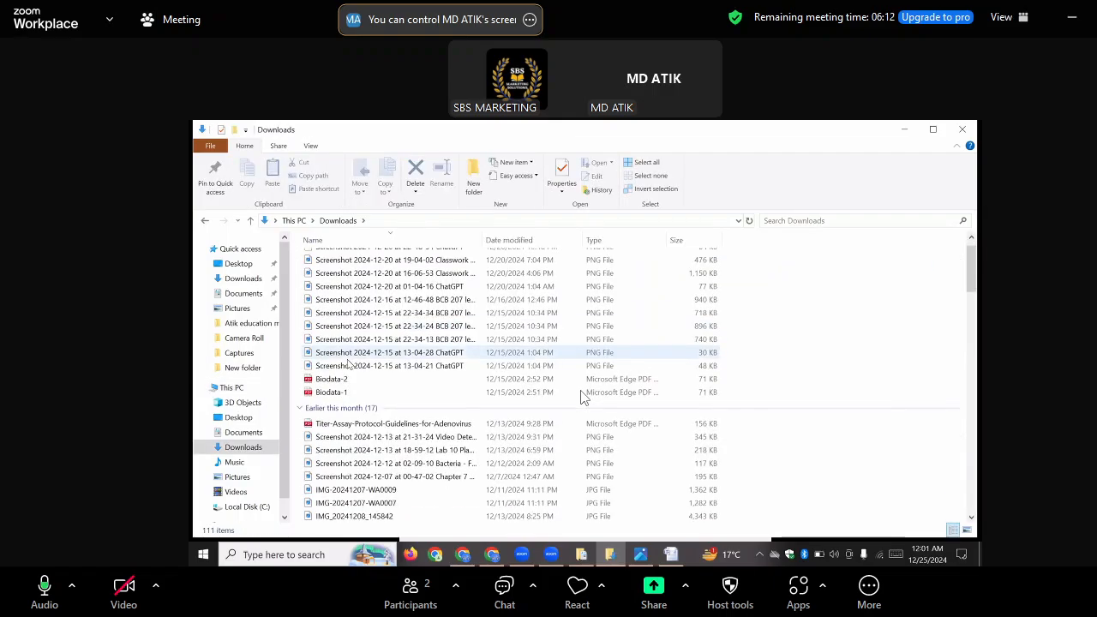
scroll(581, 396, down, 4)
click(343, 317)
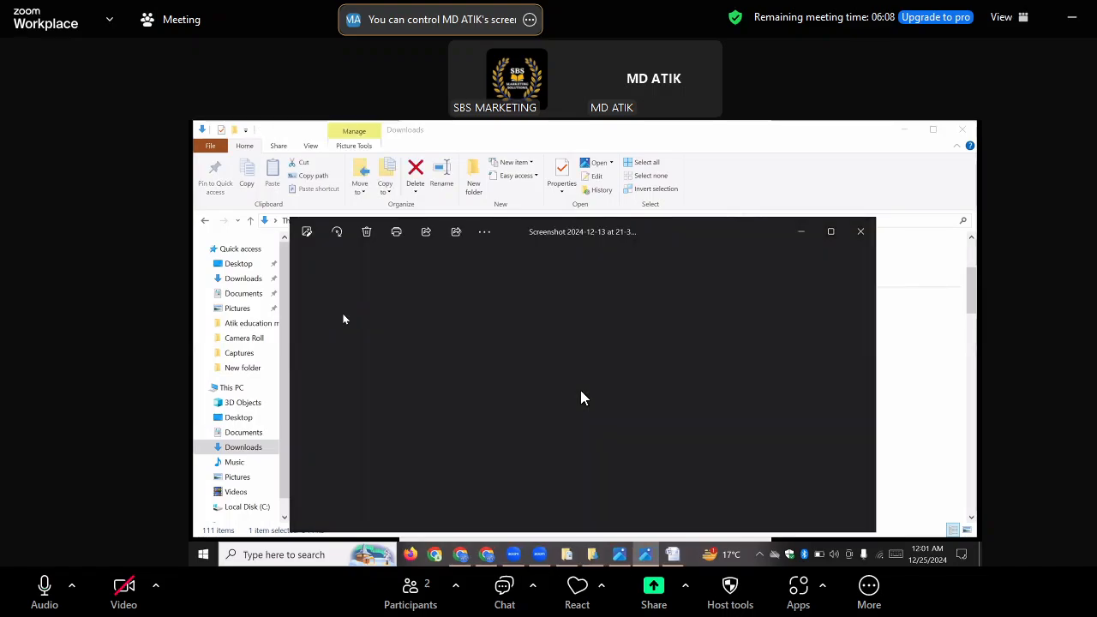
Look through the pictures and videos in the Downloads folder for Facebook and Instagram ads designs suitable for the gig gallery
click(861, 231)
click(860, 232)
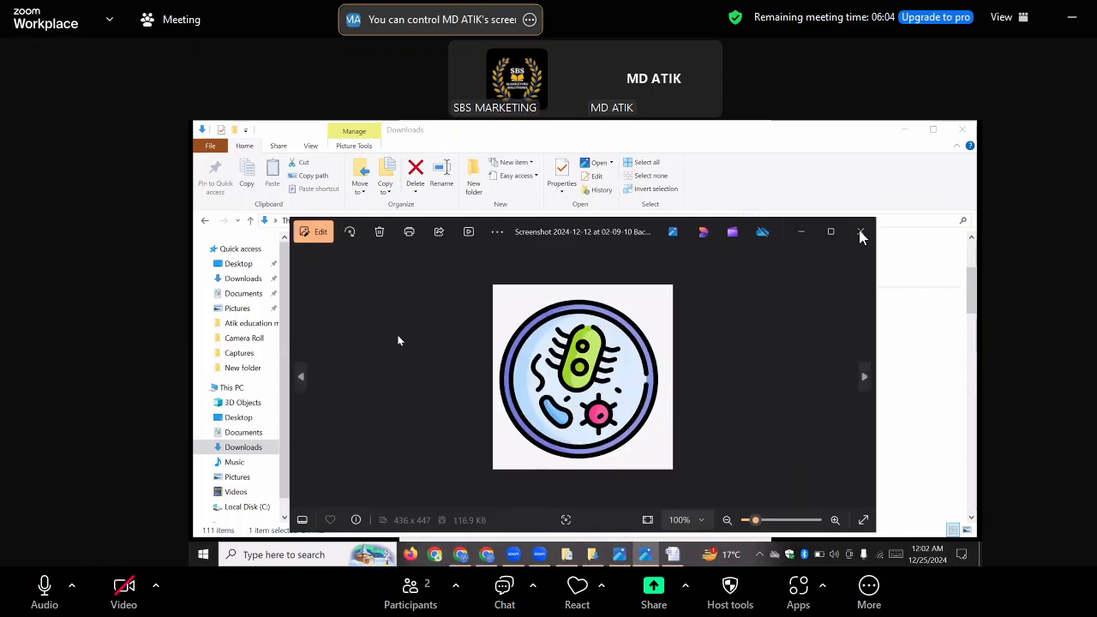
click(860, 231)
click(861, 232)
click(860, 233)
click(860, 232)
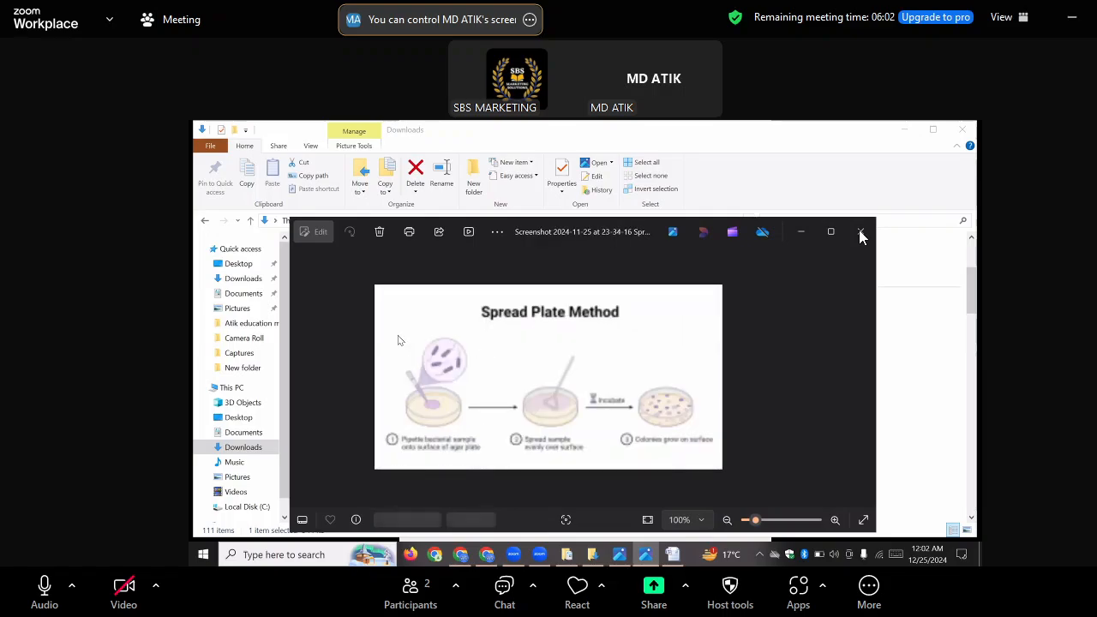
click(860, 232)
click(860, 232)
click(861, 232)
click(860, 232)
click(860, 232)
click(860, 232)
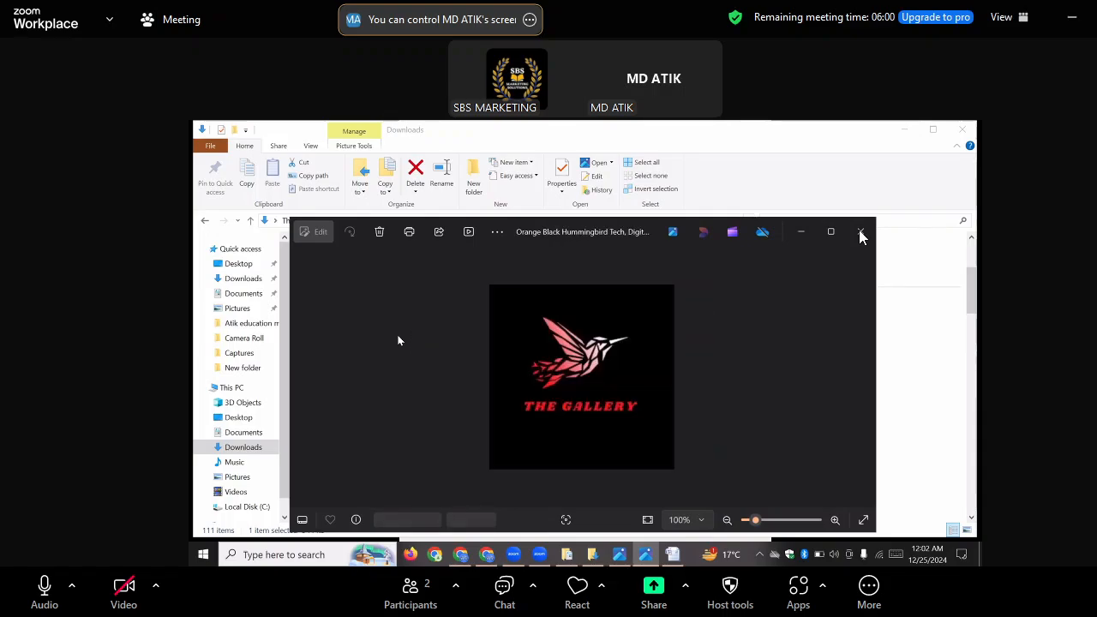
click(860, 232)
click(861, 232)
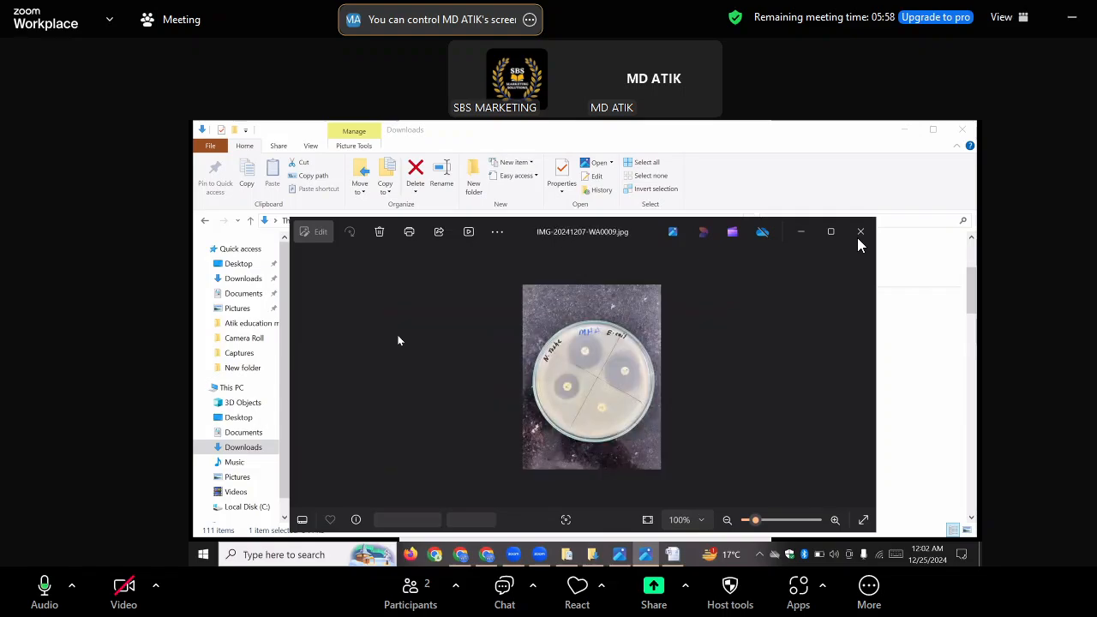
click(860, 233)
click(859, 239)
click(859, 239)
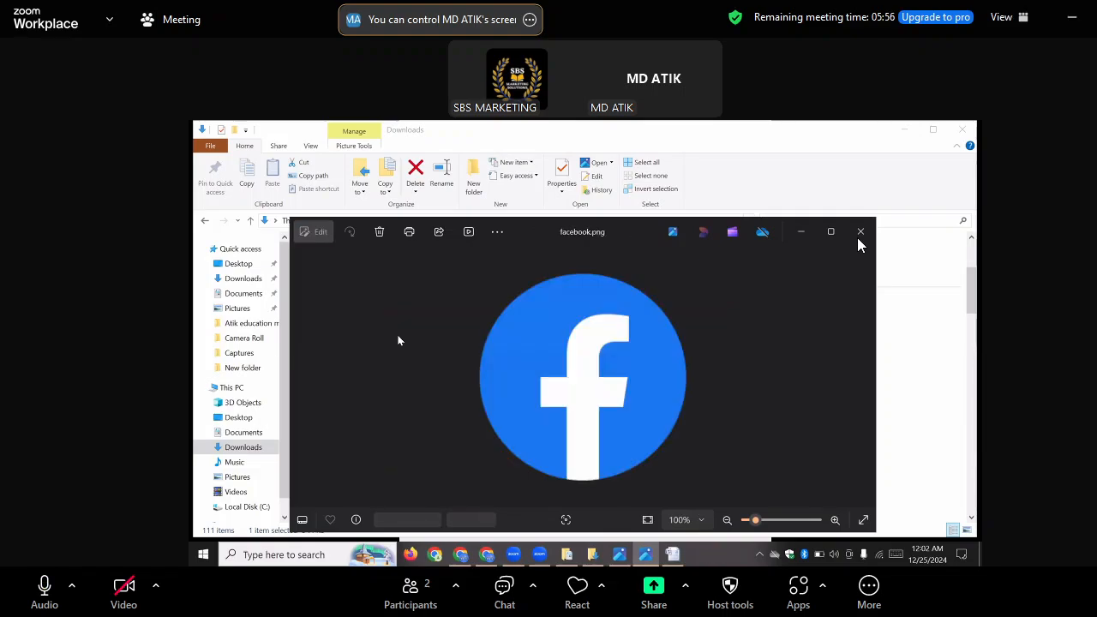
click(860, 239)
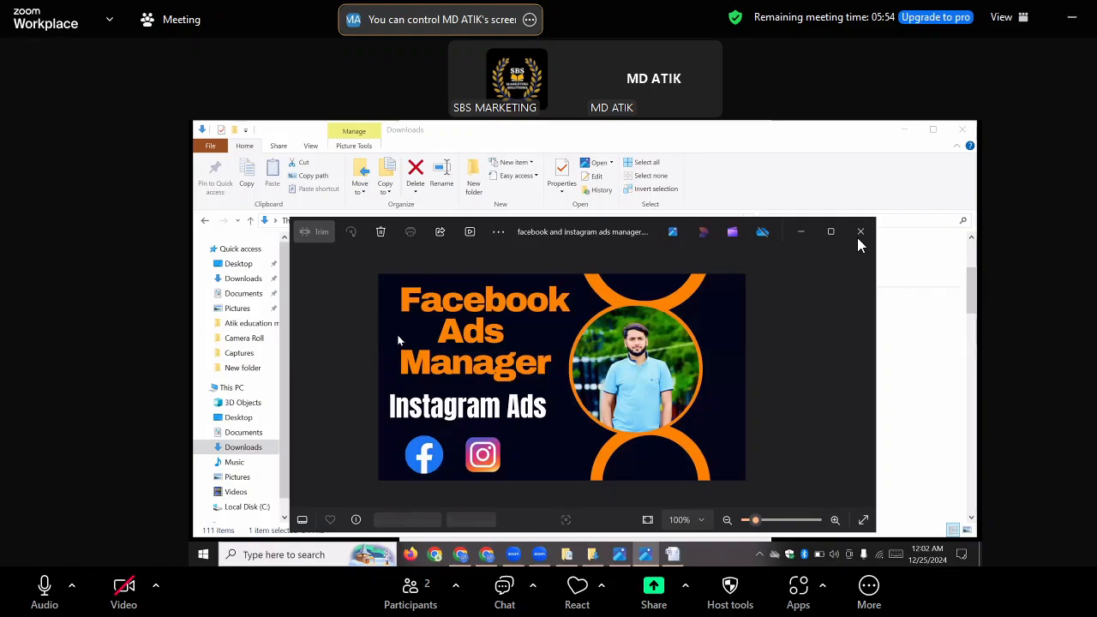
click(859, 239)
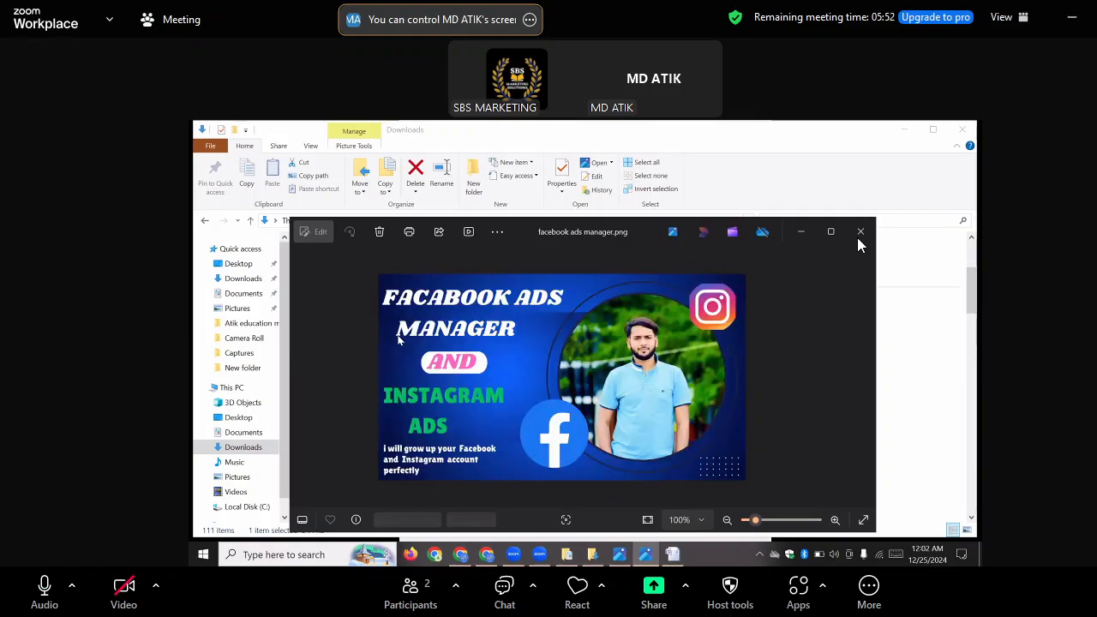
click(859, 239)
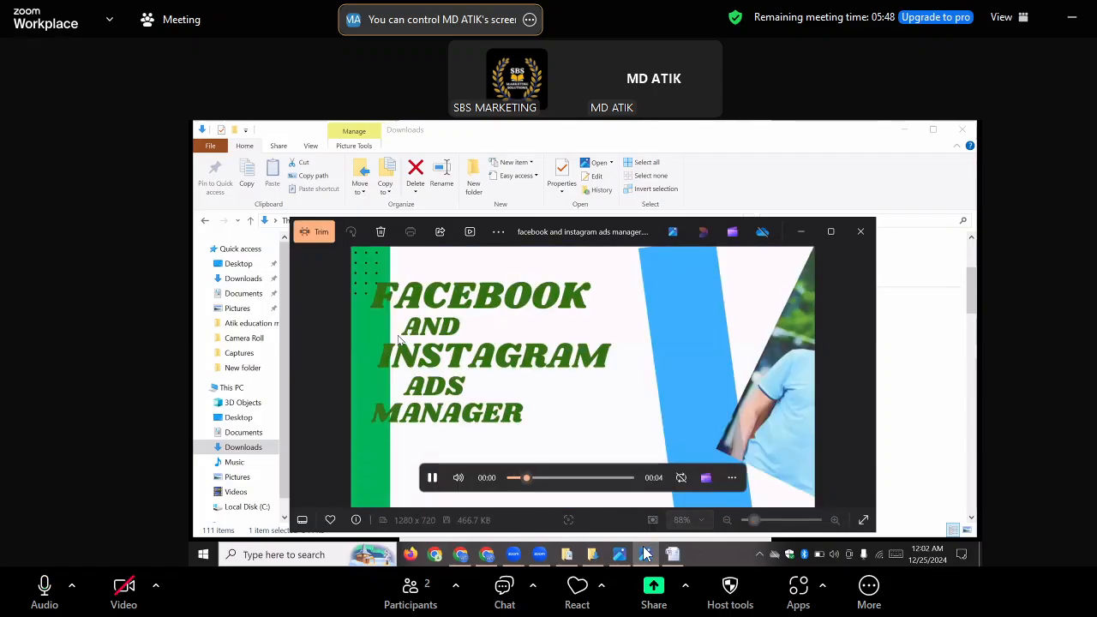
click(860, 231)
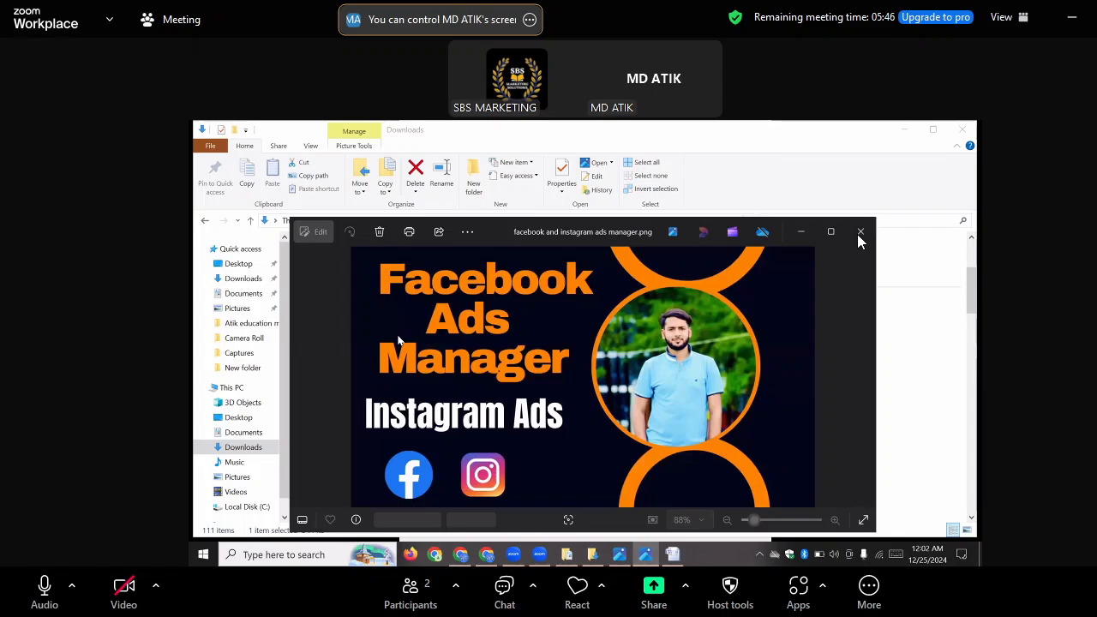
click(860, 232)
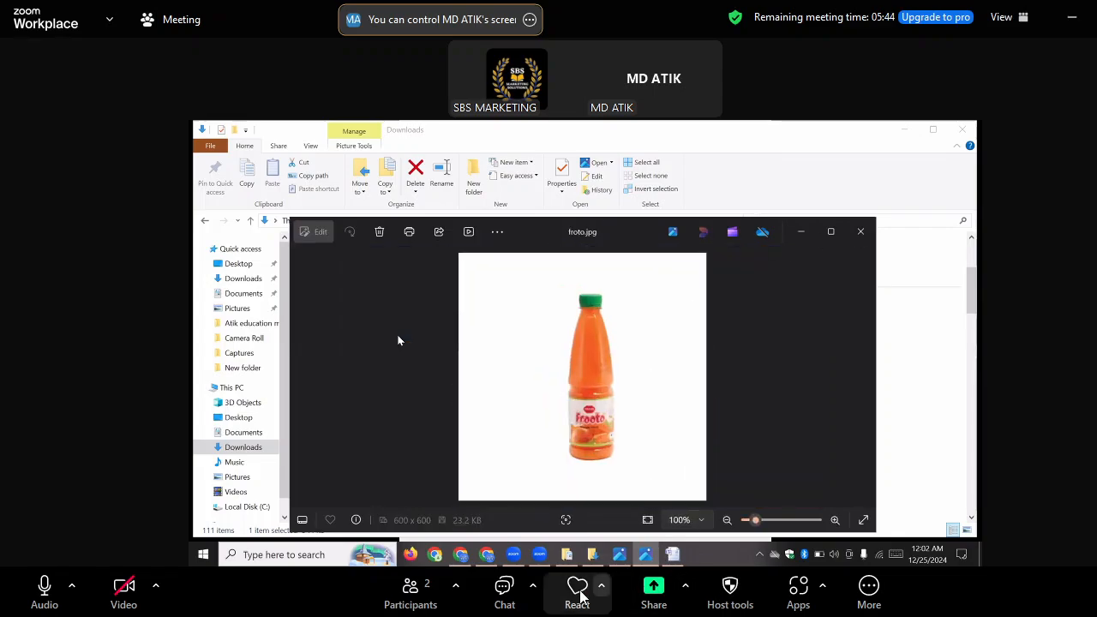
key(Right)
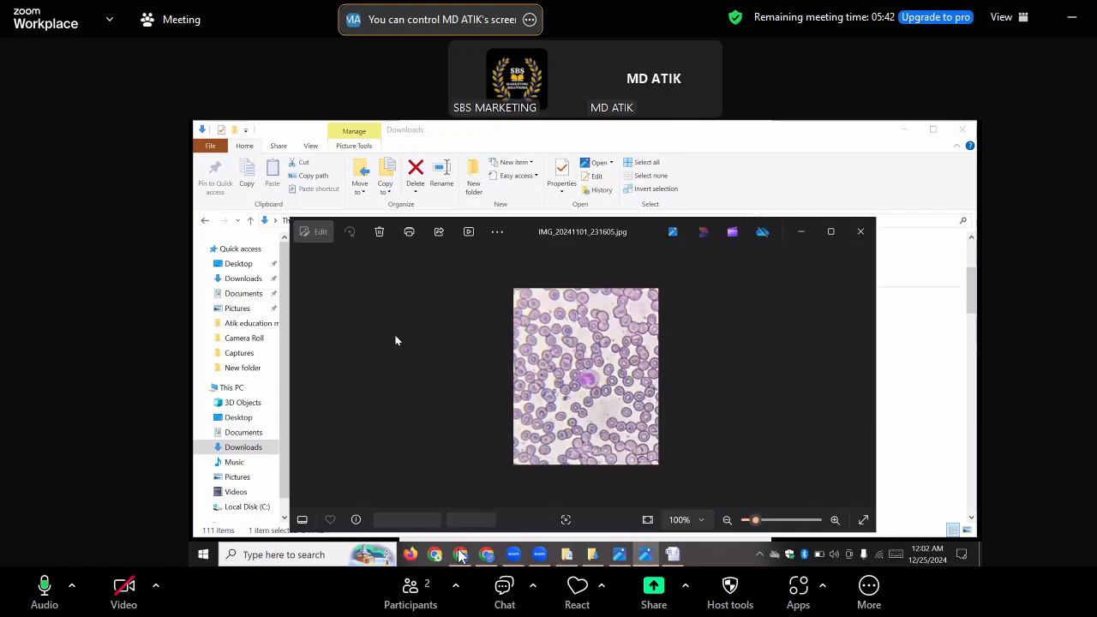
key(Right)
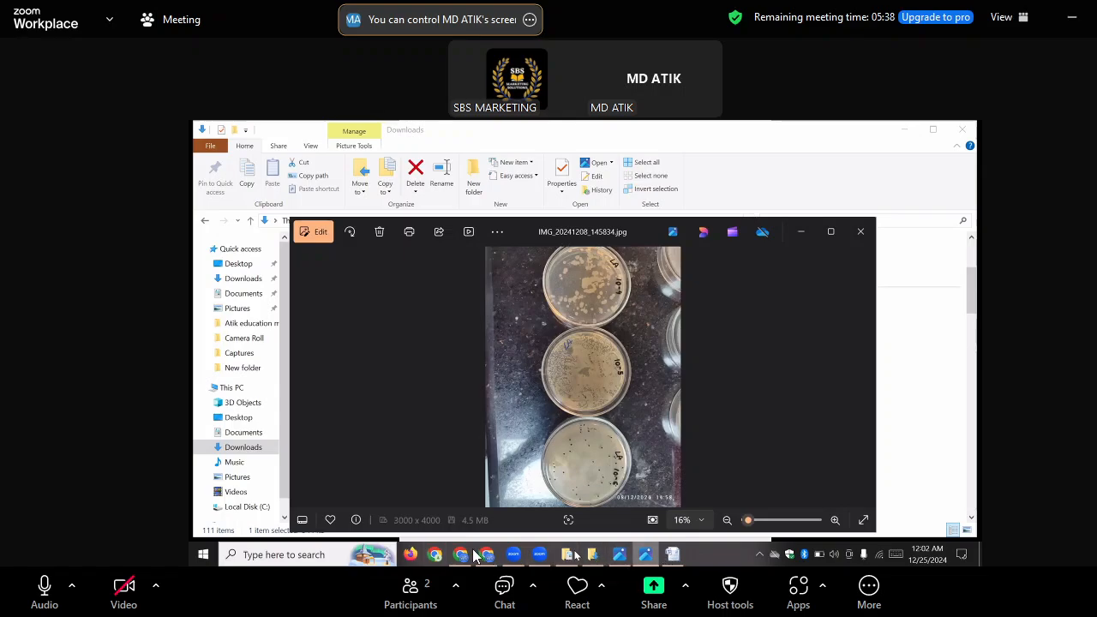
Switch to Chrome and upload "facebook ads manager", "facebook ads manager (1)" and "facebook and instagram ads manager" from Downloads to the gig images
click(487, 555)
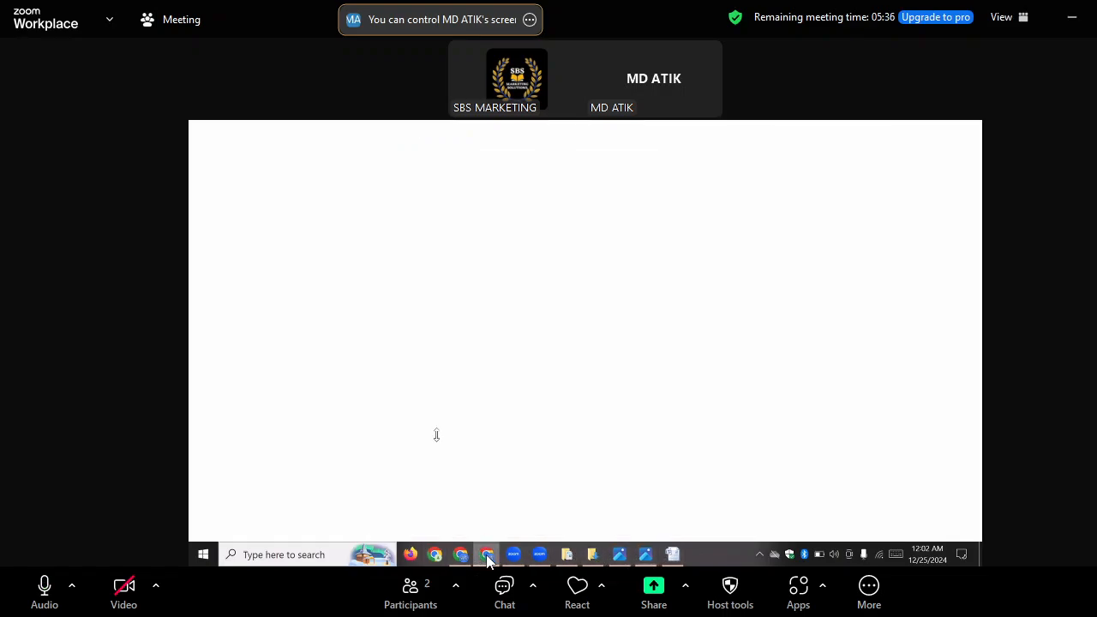
click(387, 342)
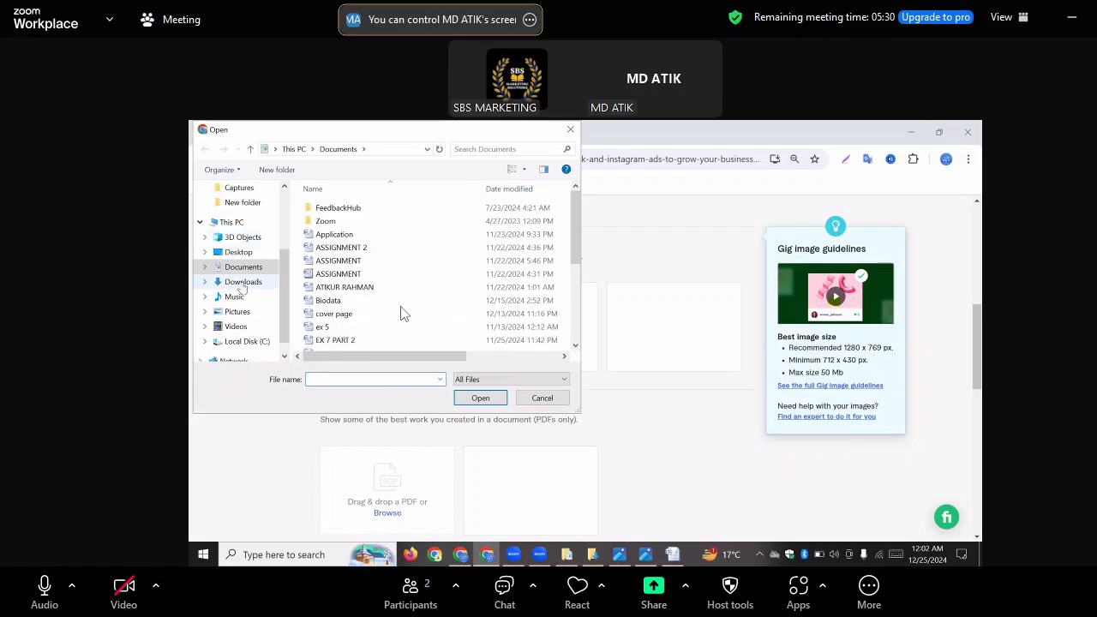
click(242, 283)
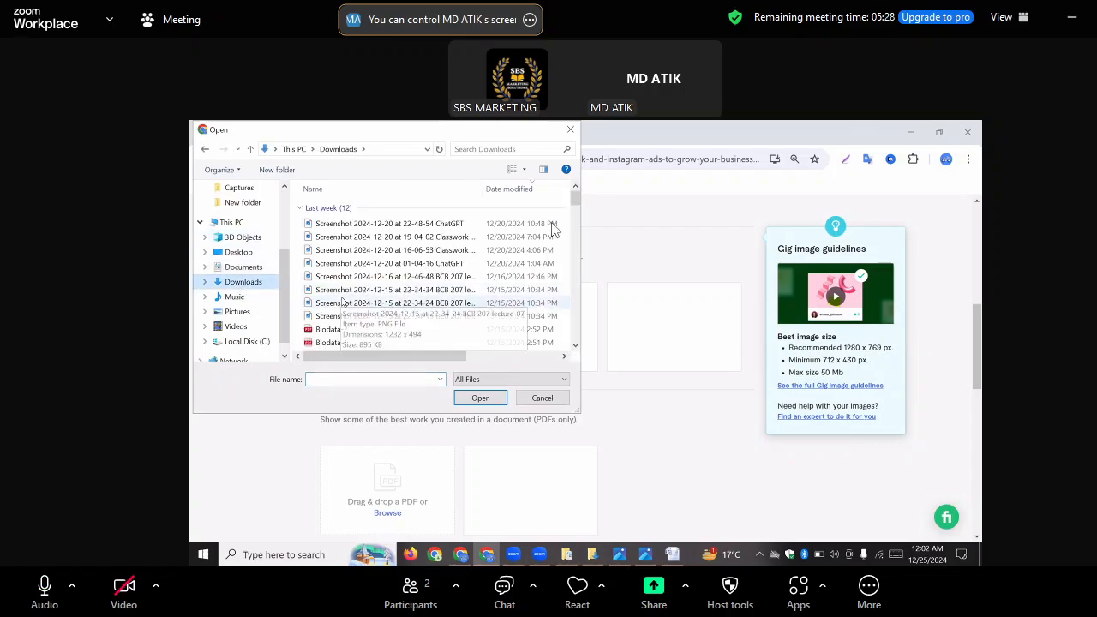
scroll(342, 300, down, 1)
scroll(368, 274, down, 3)
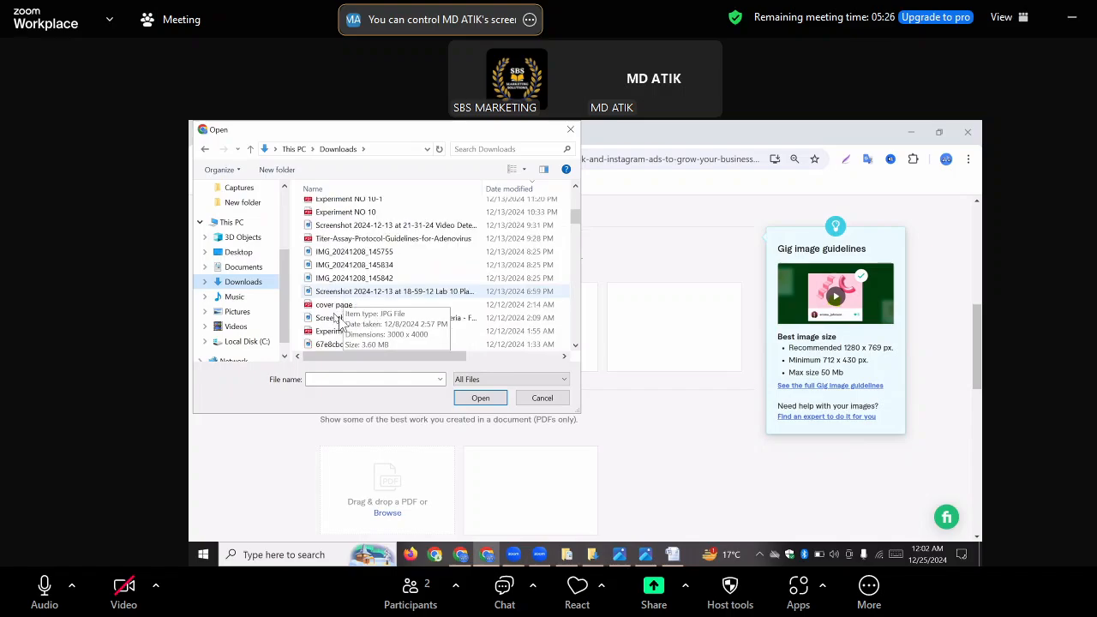
scroll(361, 267, down, 6)
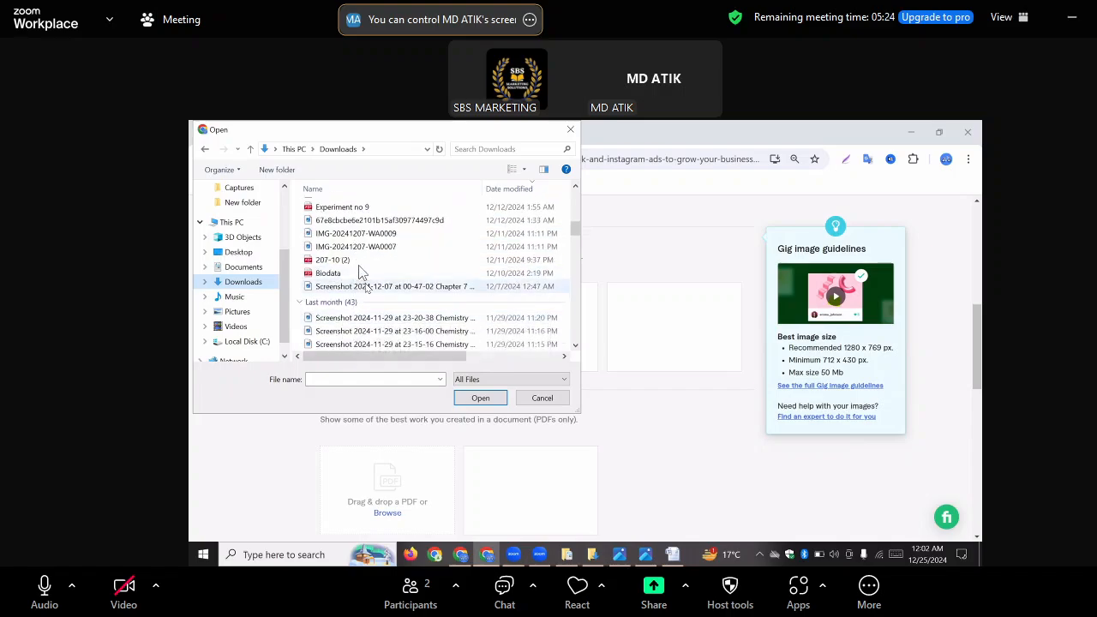
scroll(369, 274, down, 2)
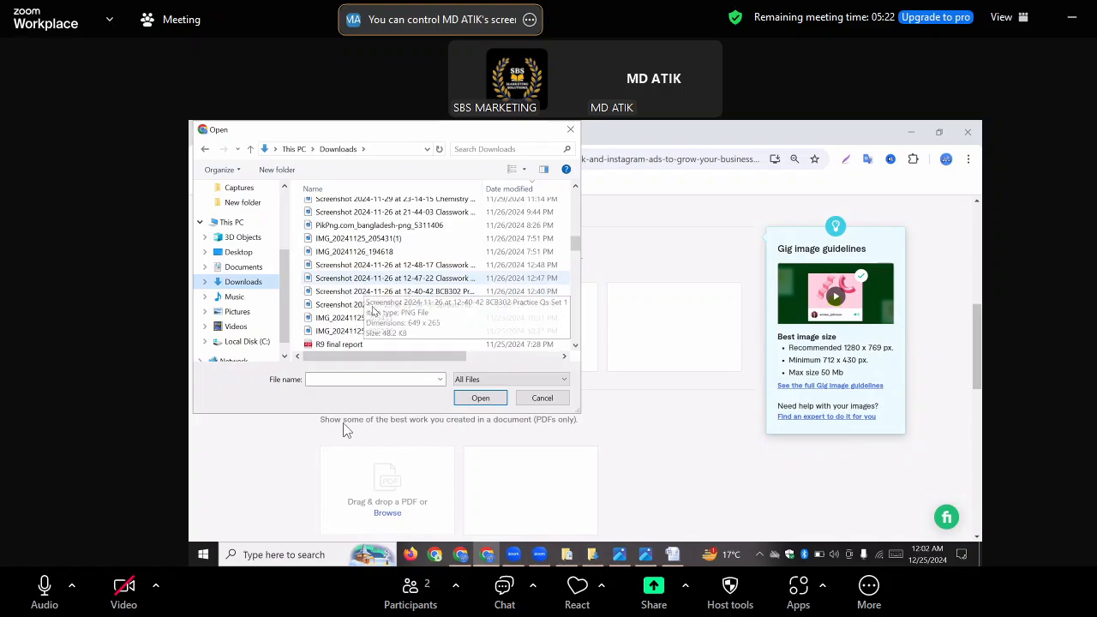
scroll(437, 304, down, 3)
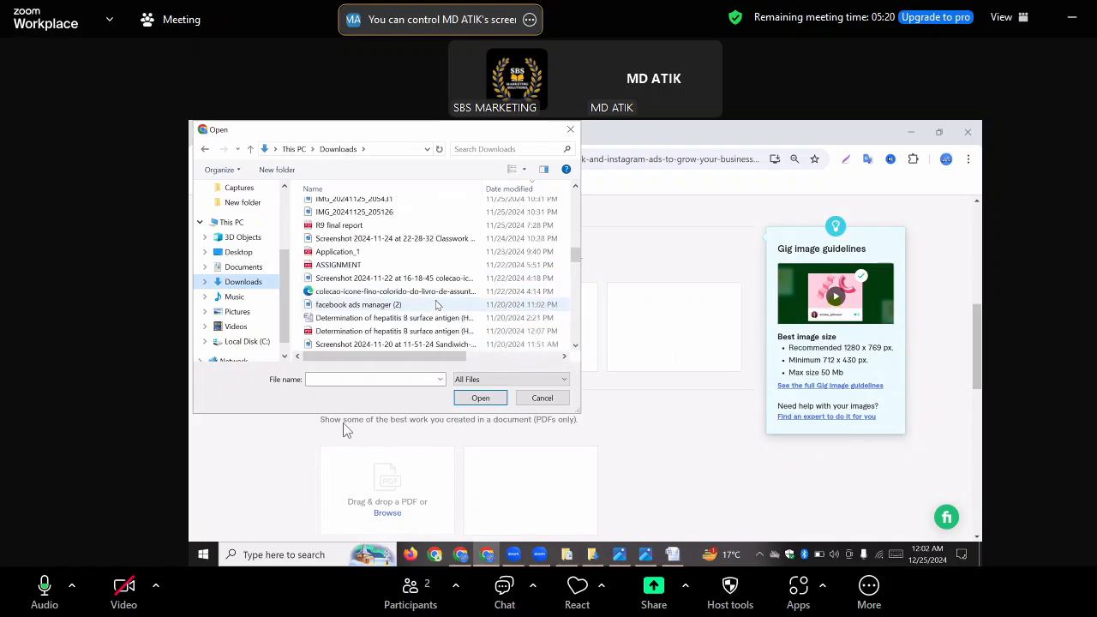
scroll(437, 304, down, 2)
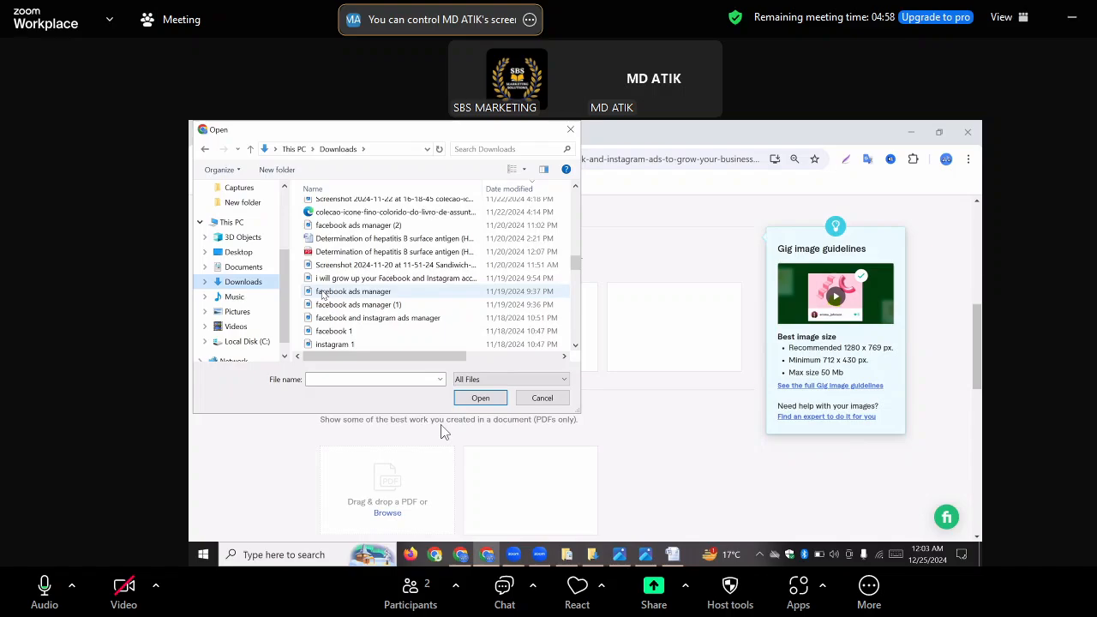
click(323, 293)
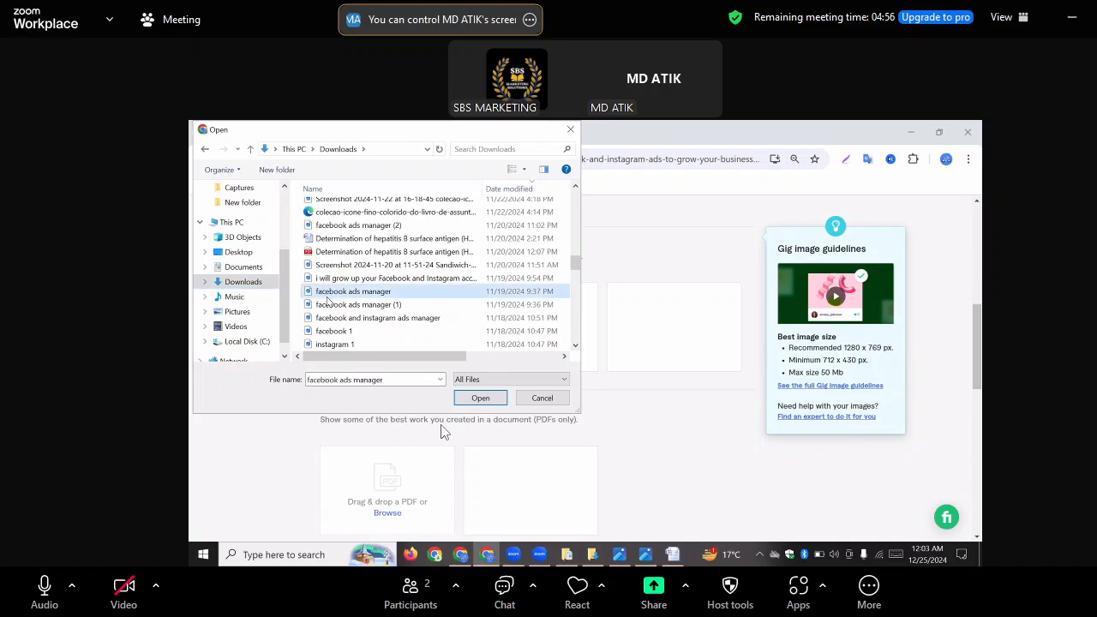
ctrl+click(330, 304)
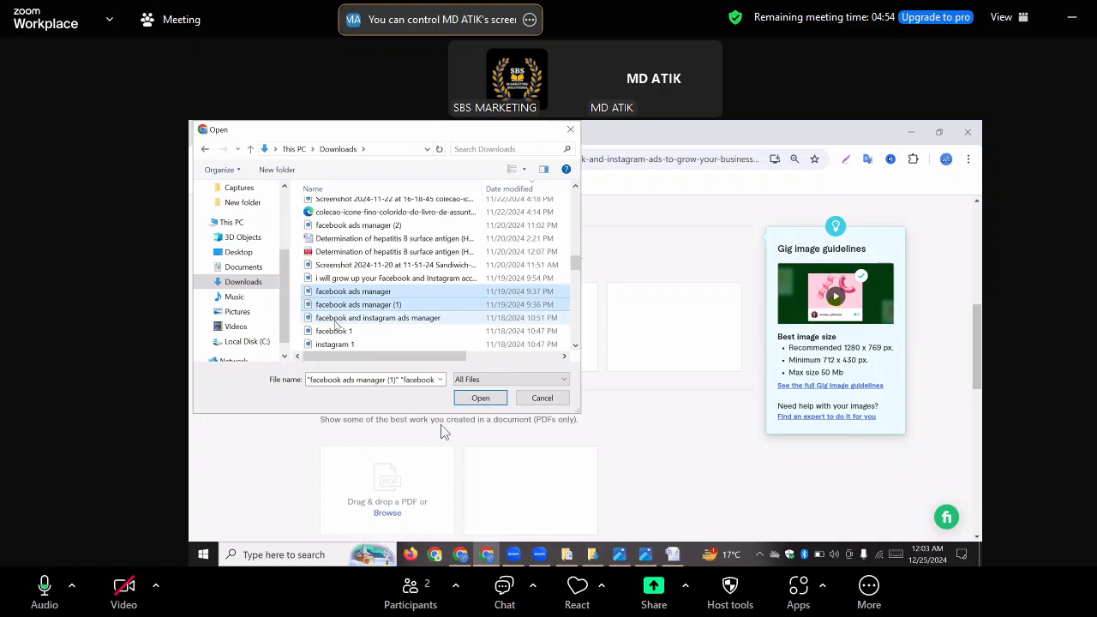
ctrl+click(336, 318)
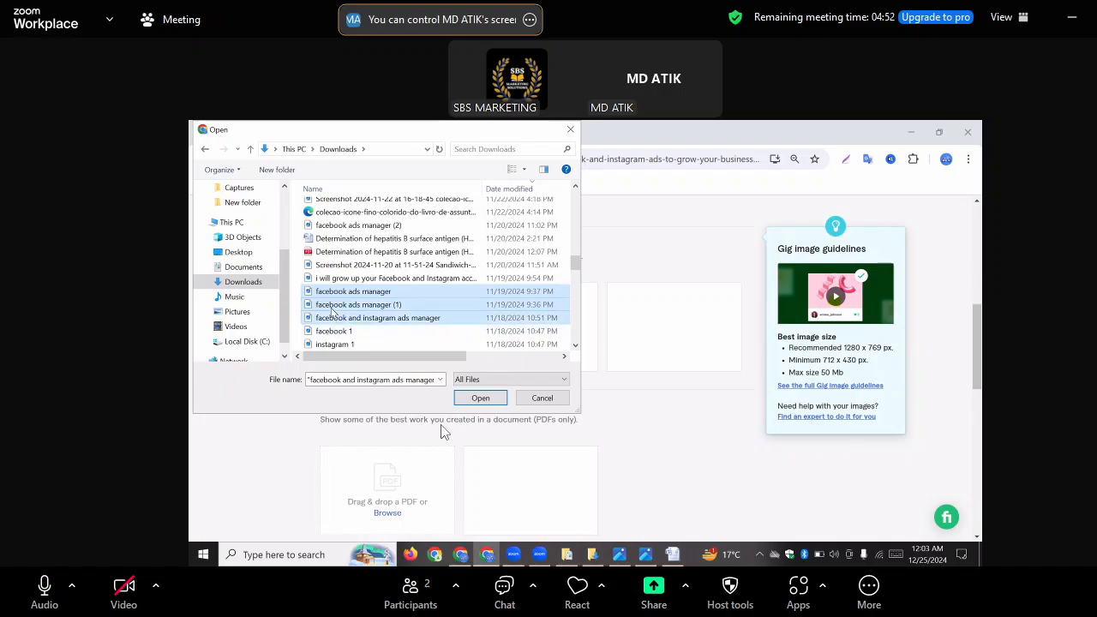
scroll(332, 313, up, 10)
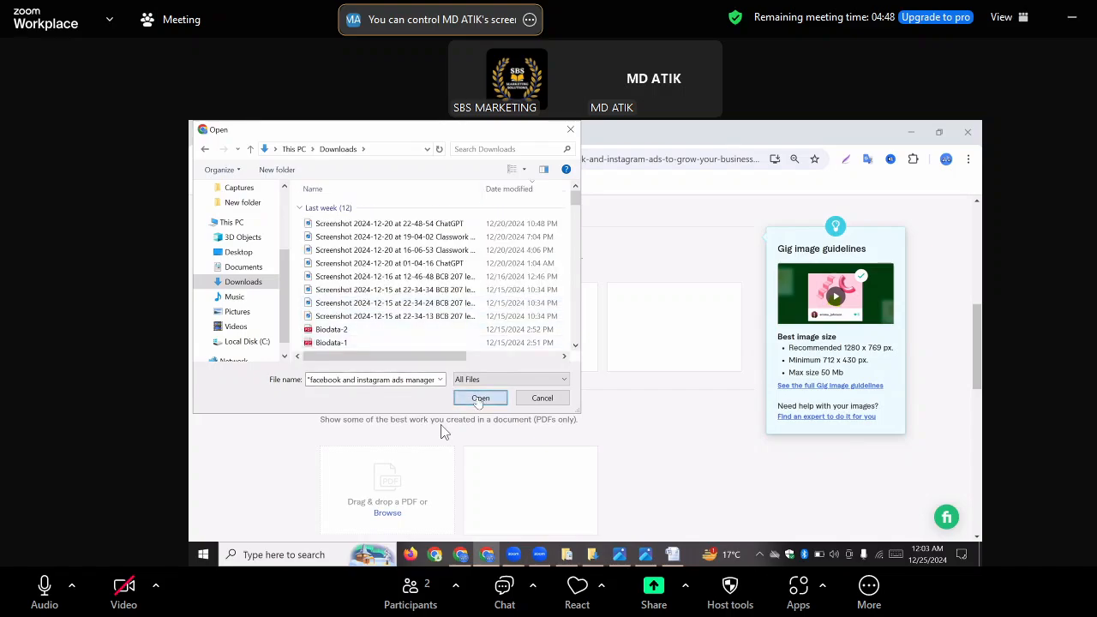
click(478, 398)
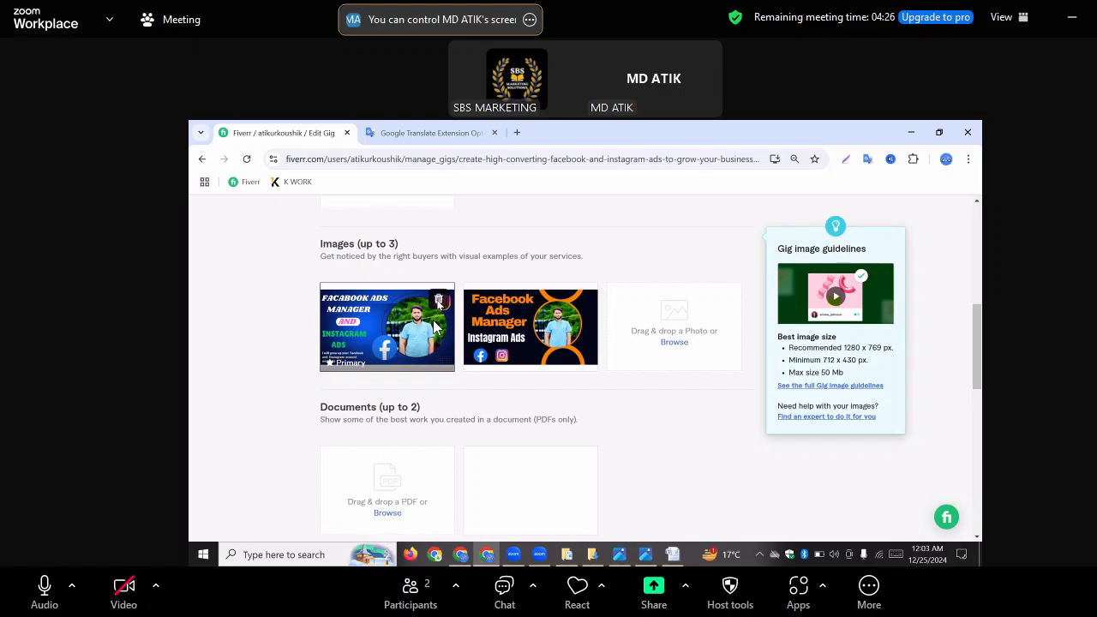
Delete the blue primary image from the gig gallery
click(438, 300)
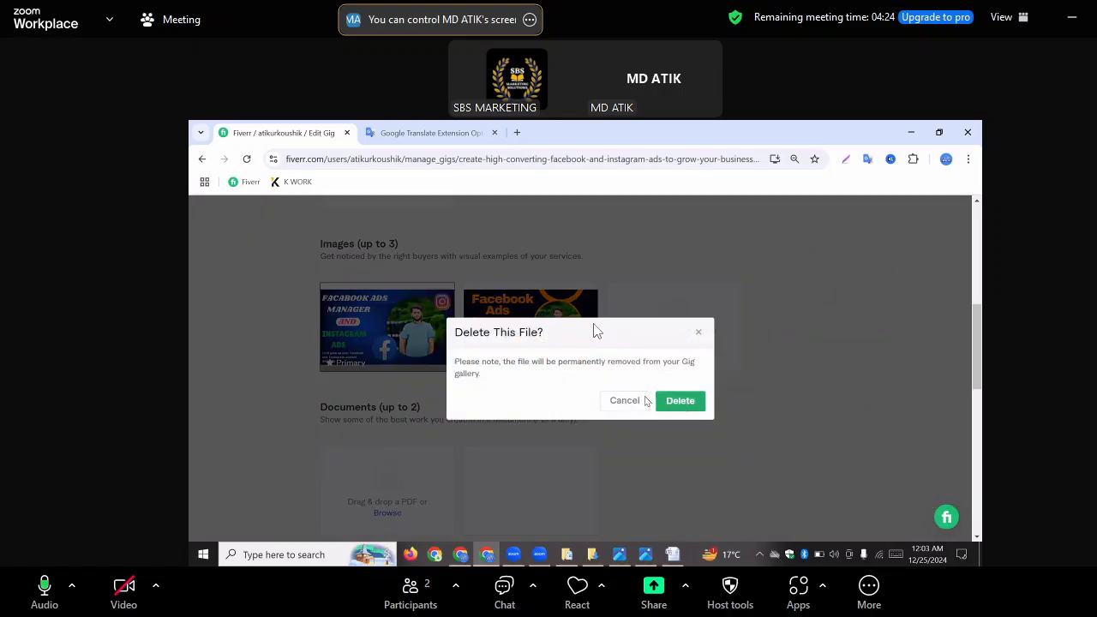
click(679, 400)
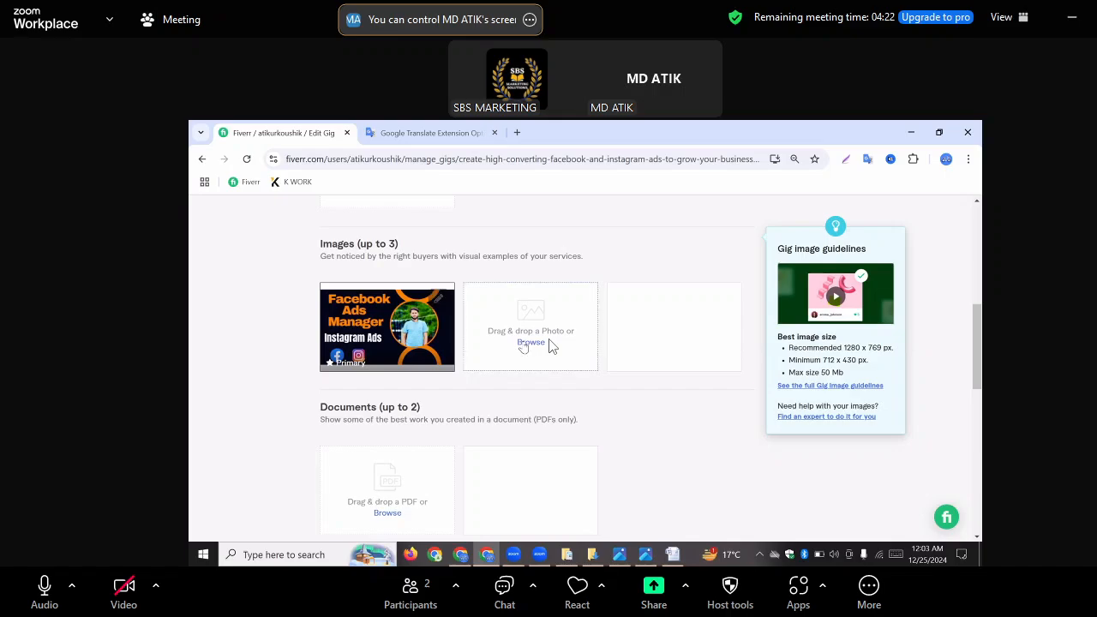
Upload "facebook ads manager (1)" from Downloads as the second gig image, and delete that image from the gallery
click(526, 342)
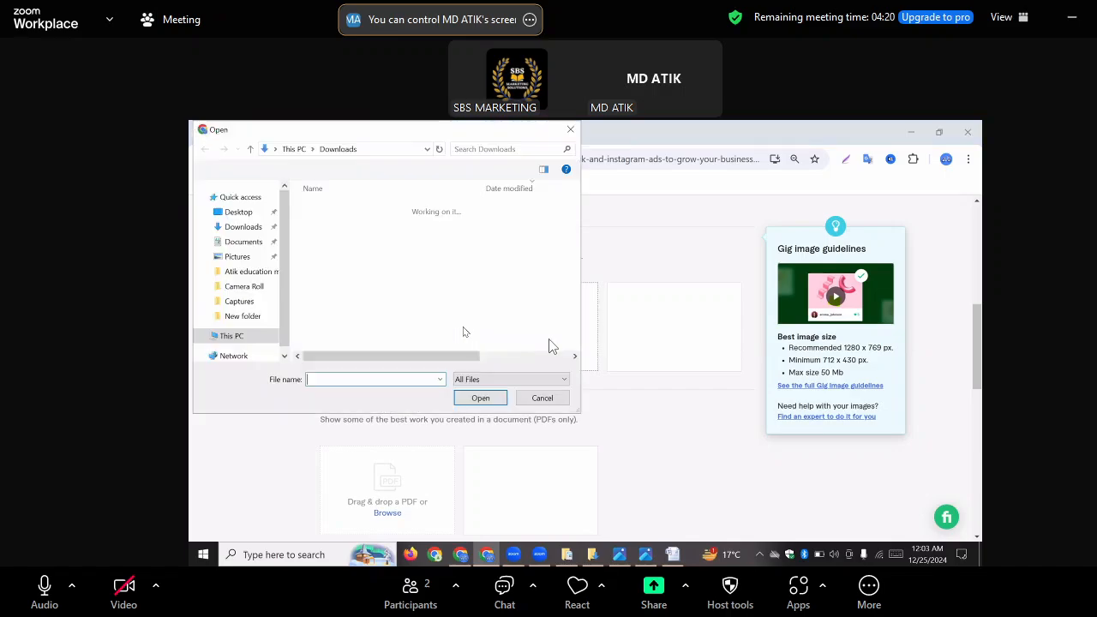
scroll(366, 304, down, 5)
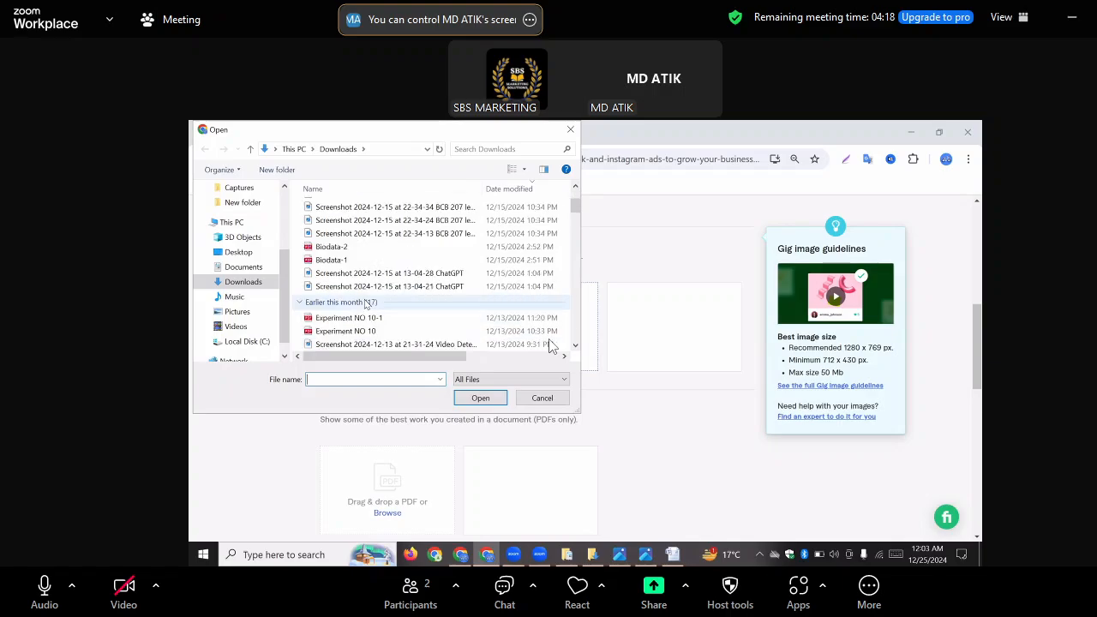
scroll(365, 304, down, 10)
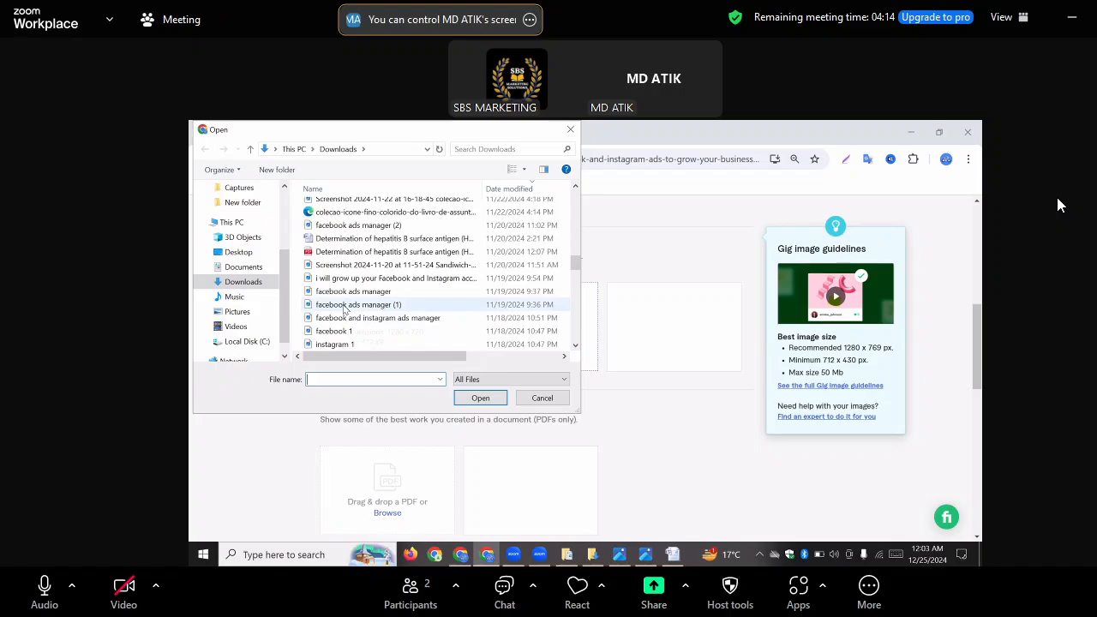
click(345, 306)
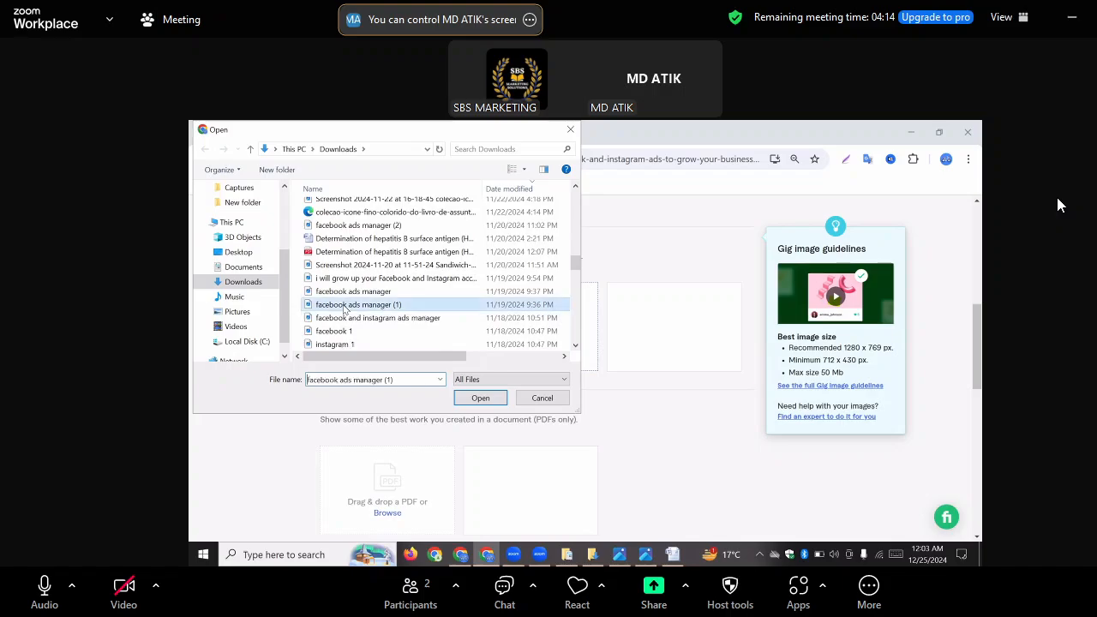
click(478, 398)
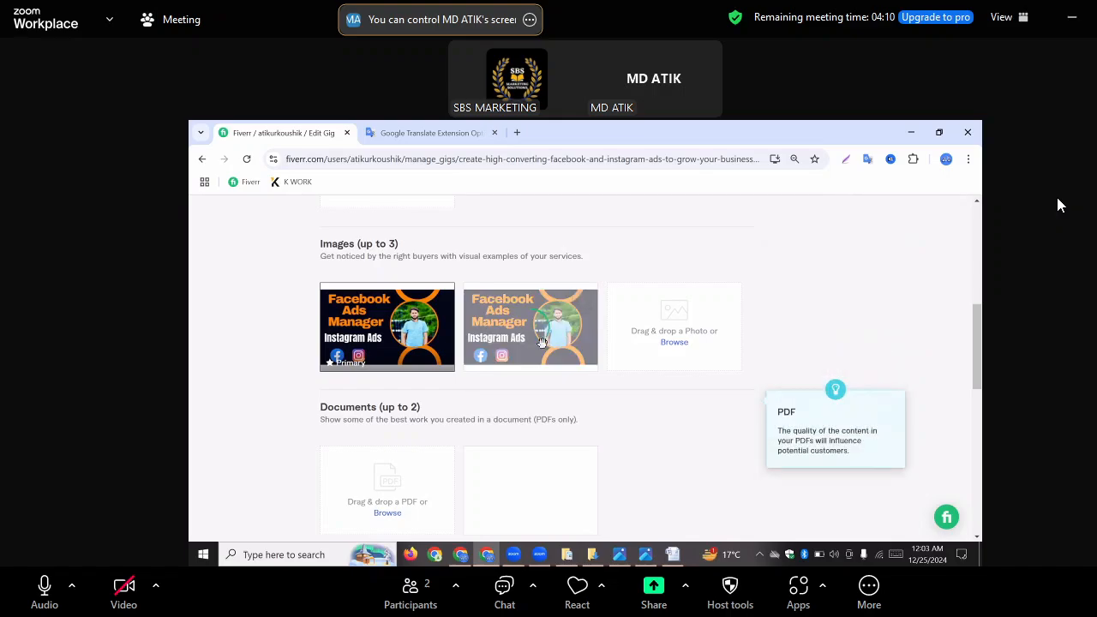
click(582, 298)
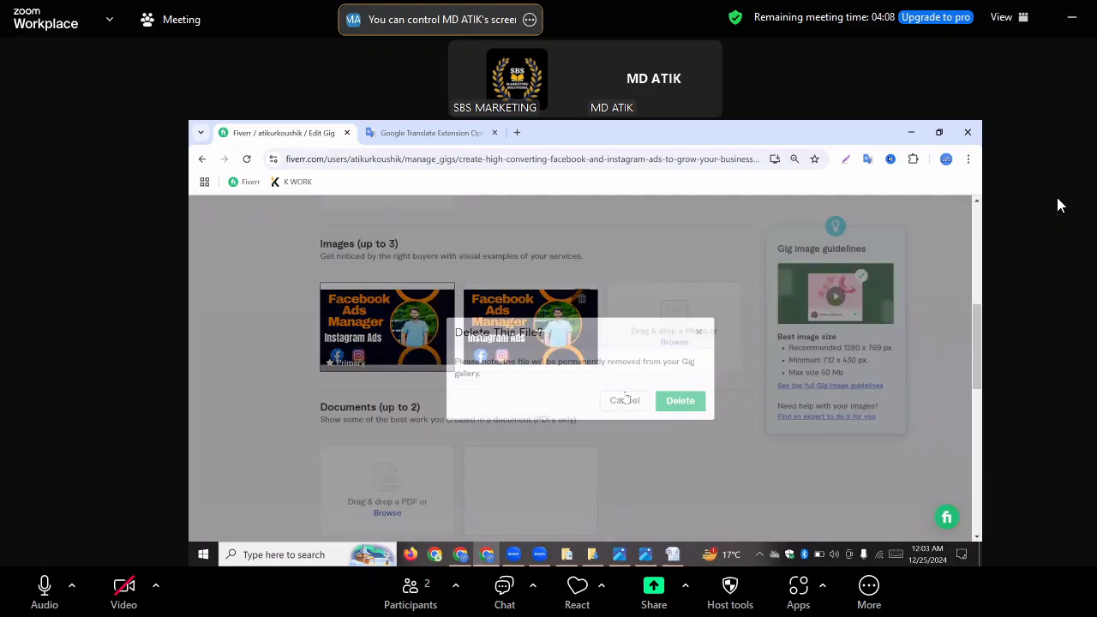
click(679, 400)
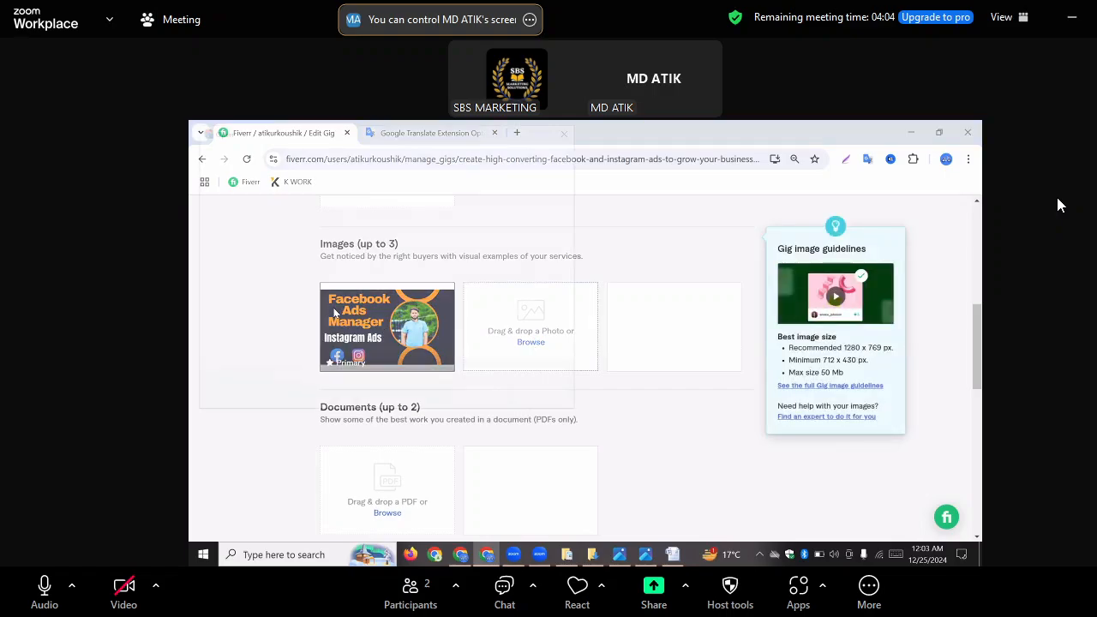
Upload "facebook and instagram ads manager" from Downloads as the second gig image, and delete that image from the gallery
click(334, 313)
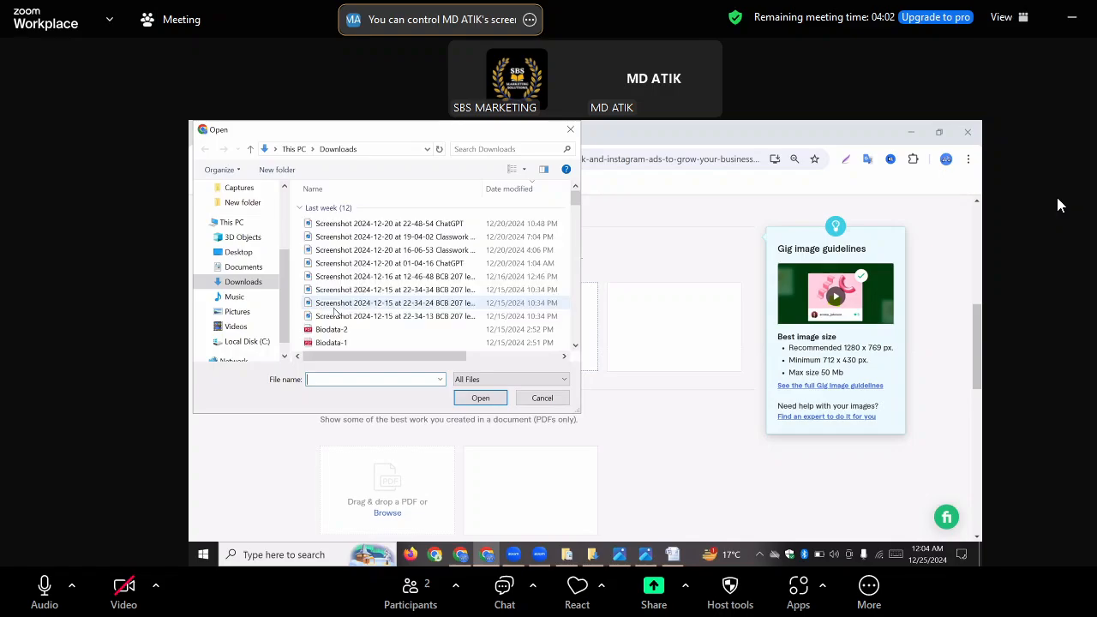
scroll(353, 272, down, 8)
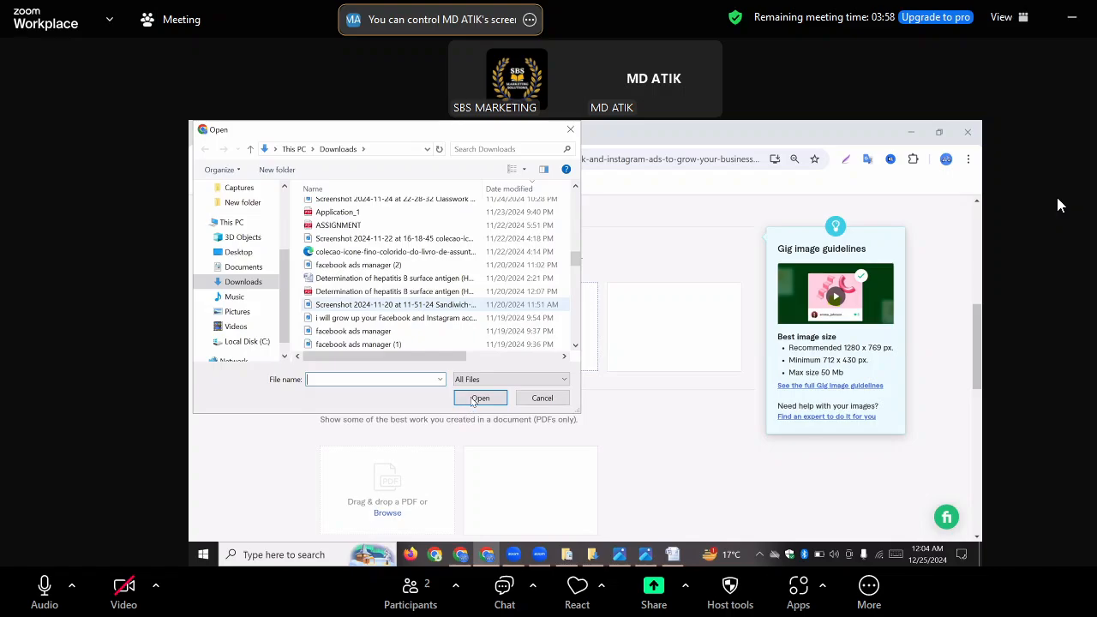
scroll(473, 401, down, 2)
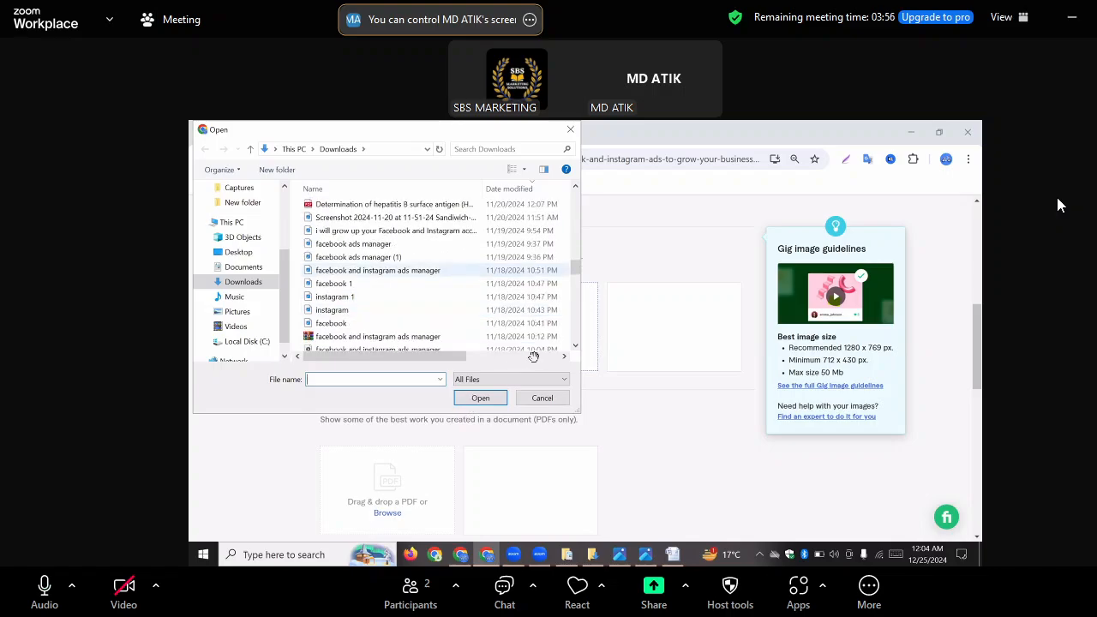
click(533, 270)
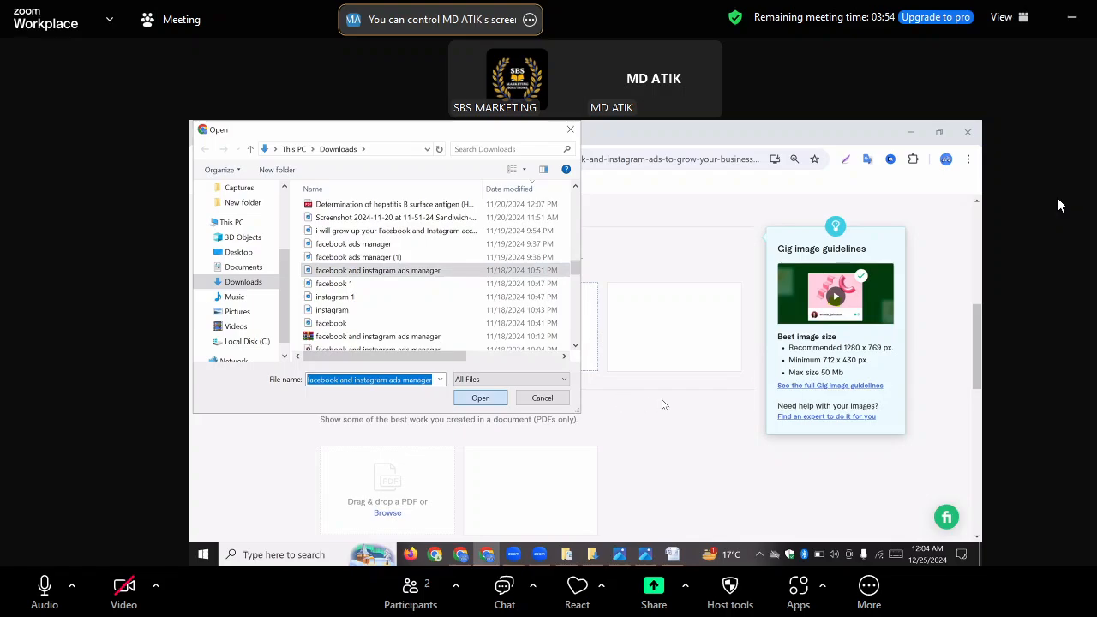
click(524, 350)
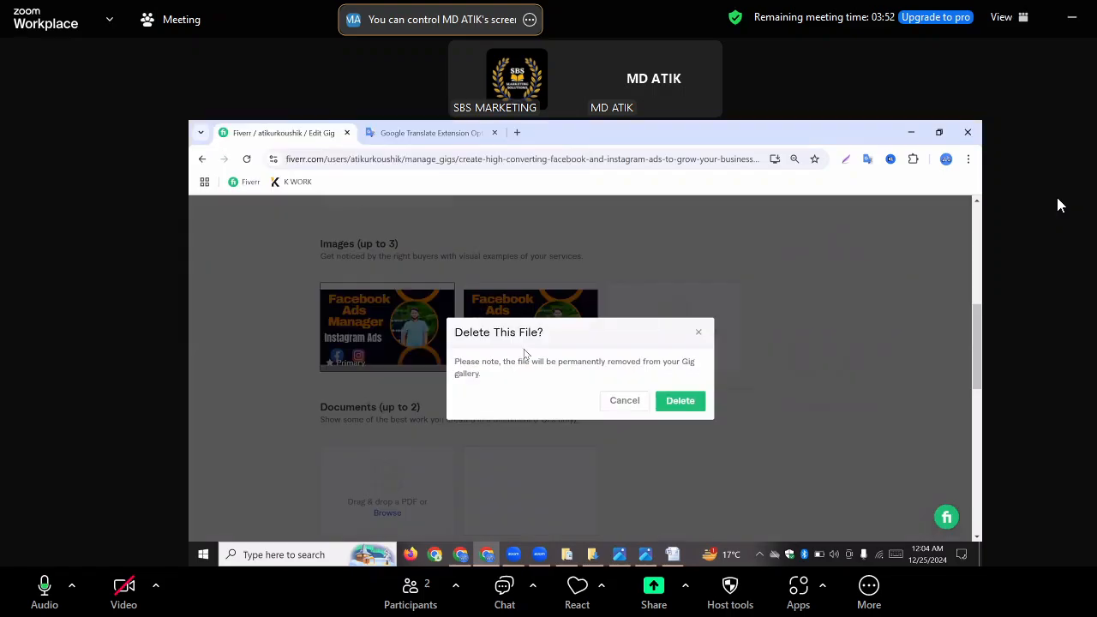
click(680, 401)
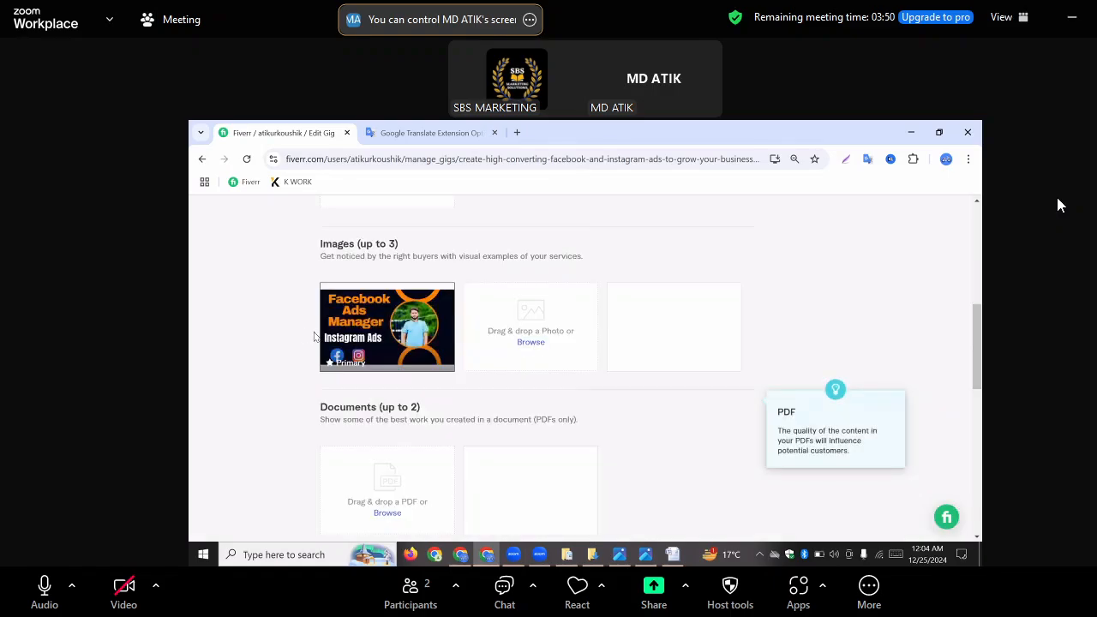
Upload "facebook ads manager" from the Downloads folder as the second gig image
click(380, 280)
scroll(380, 280, down, 4)
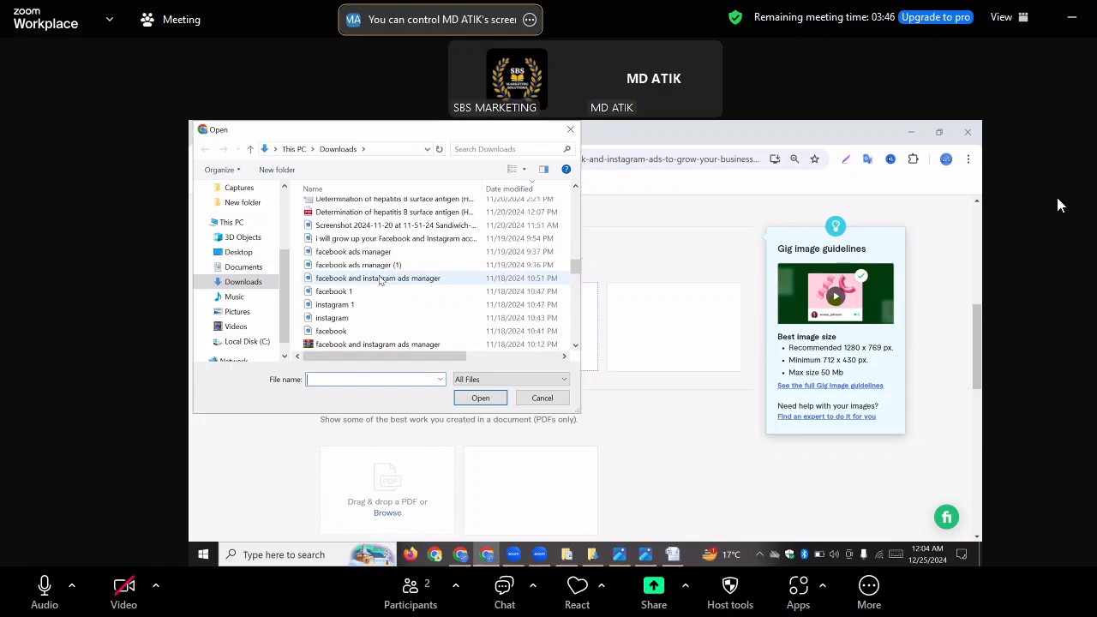
scroll(369, 321, up, 2)
scroll(369, 300, down, 1)
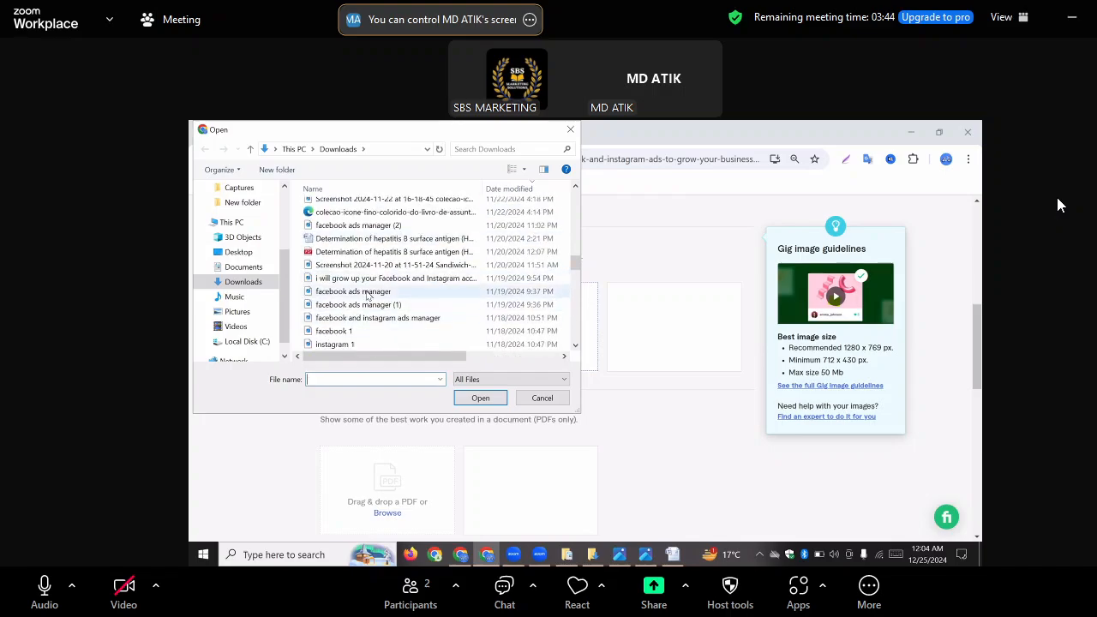
click(368, 292)
click(480, 397)
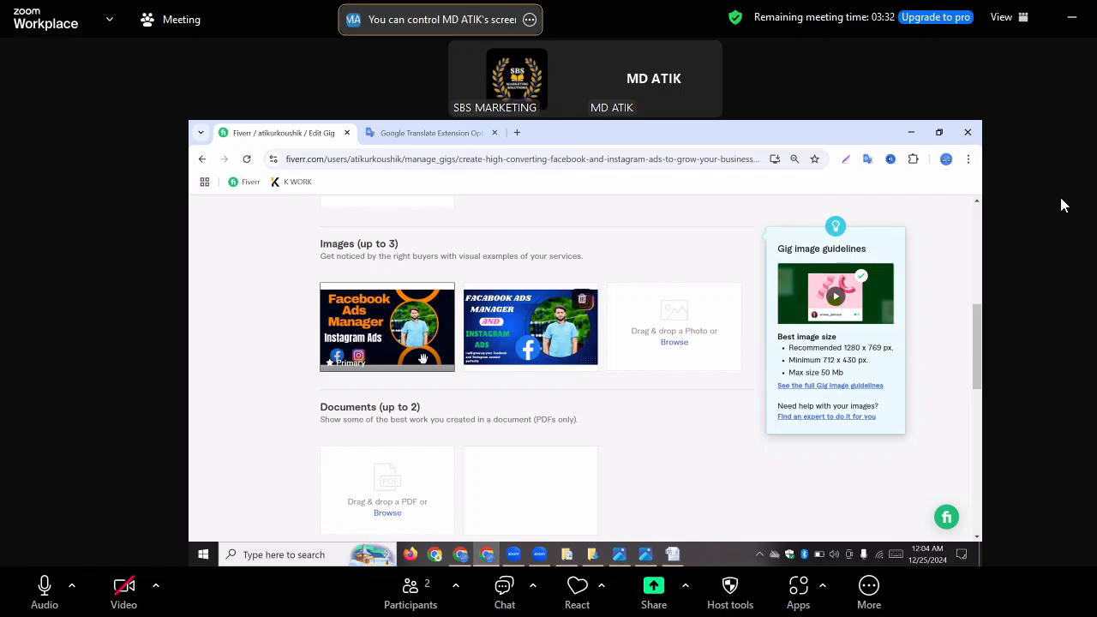
Save the gig gallery and continue to the Publish stage
scroll(403, 347, down, 3)
scroll(404, 347, down, 2)
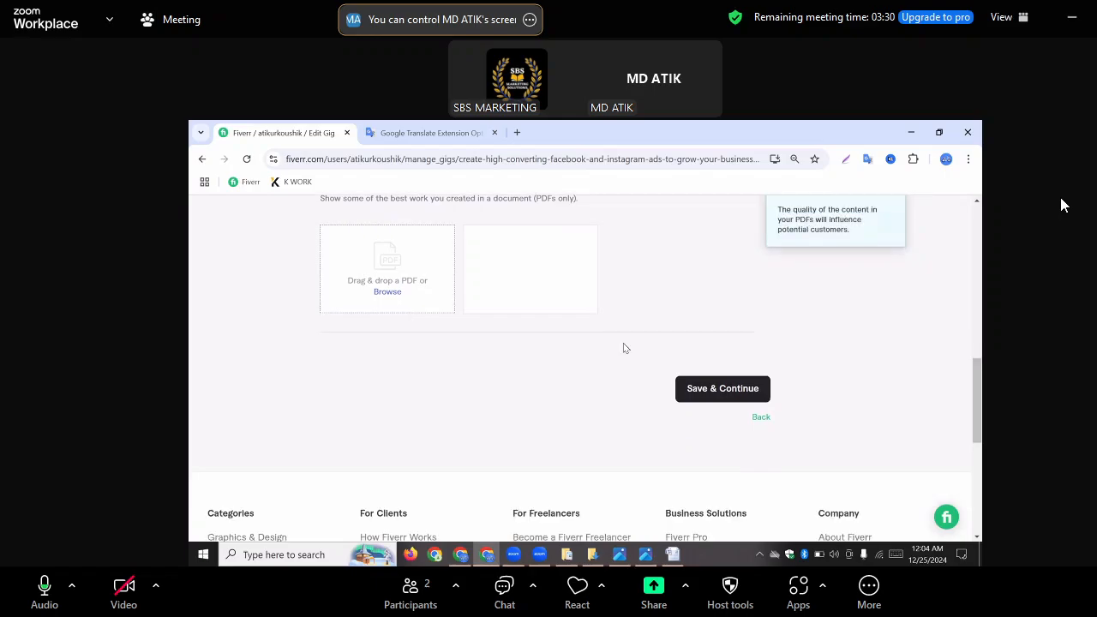
scroll(723, 363, up, 1)
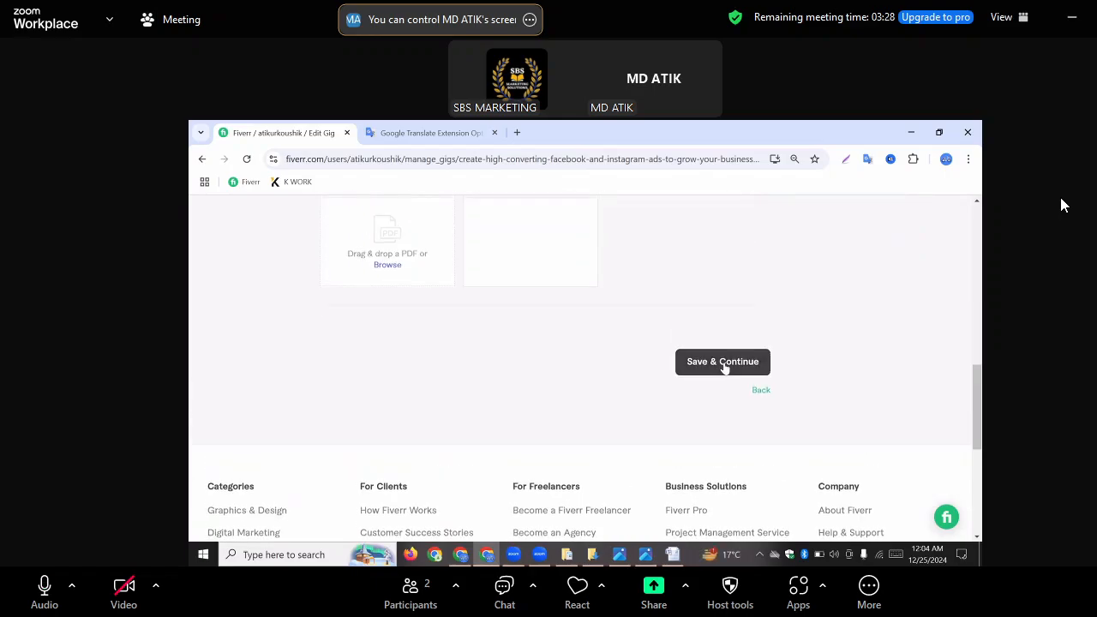
click(724, 363)
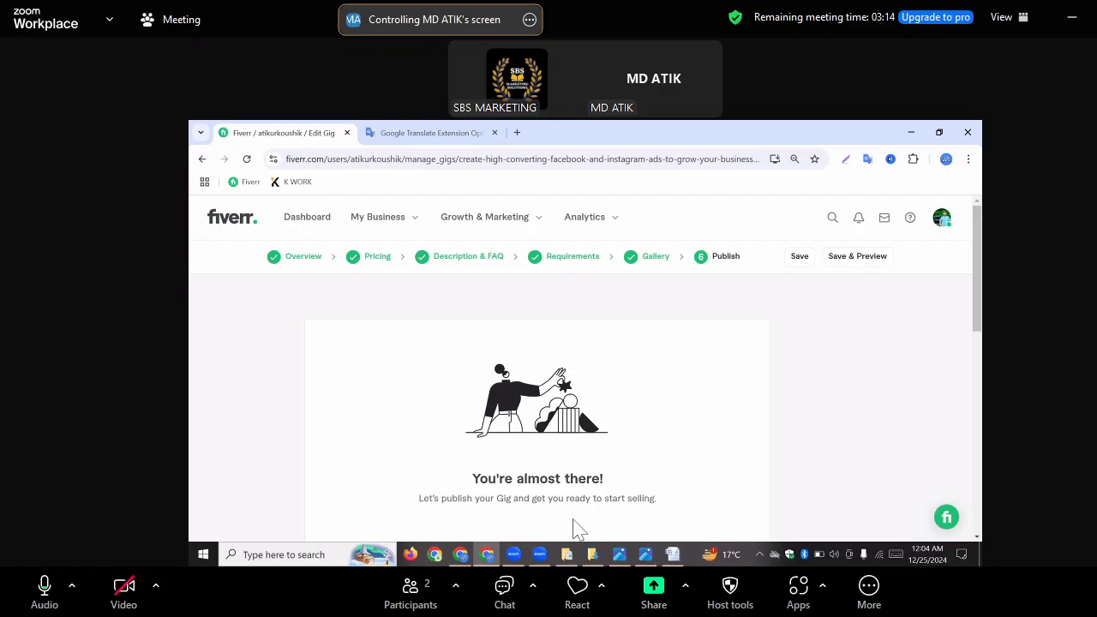
Switch to File Explorer and compare "facebook ads manager", "facebook ads manager (1)" and "facebook ads manager (2)" in the Downloads folder
mouse_move(576, 563)
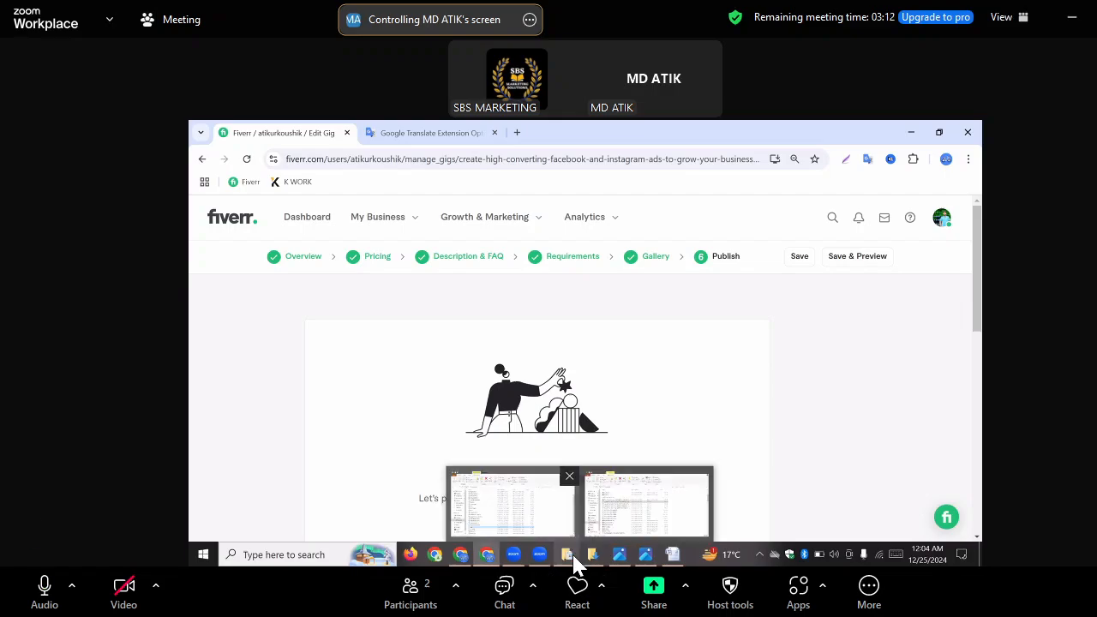
click(638, 527)
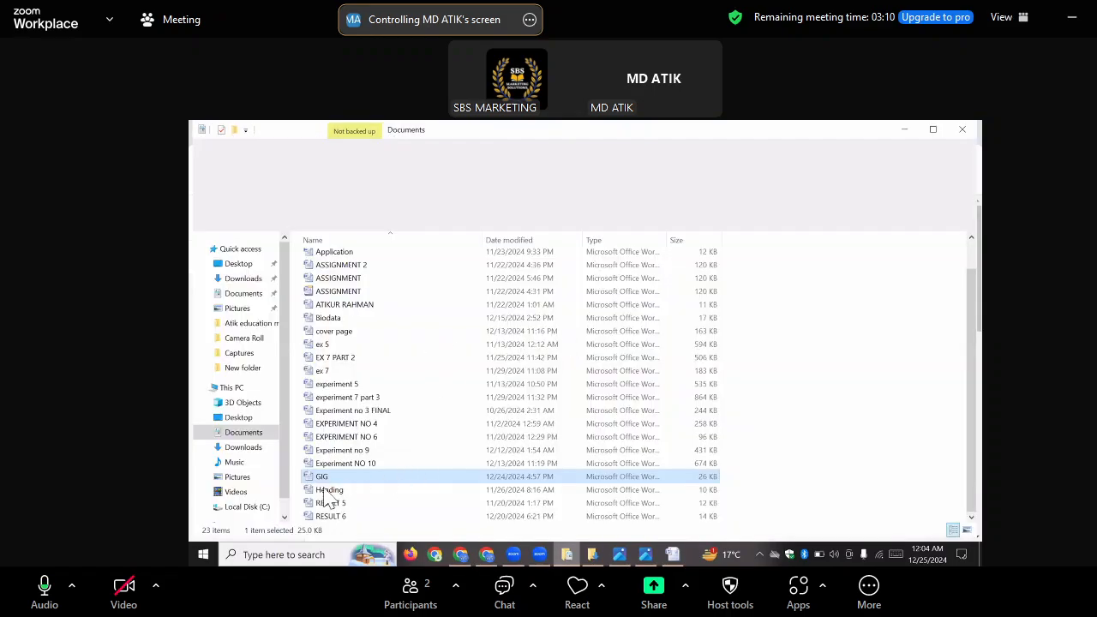
click(331, 515)
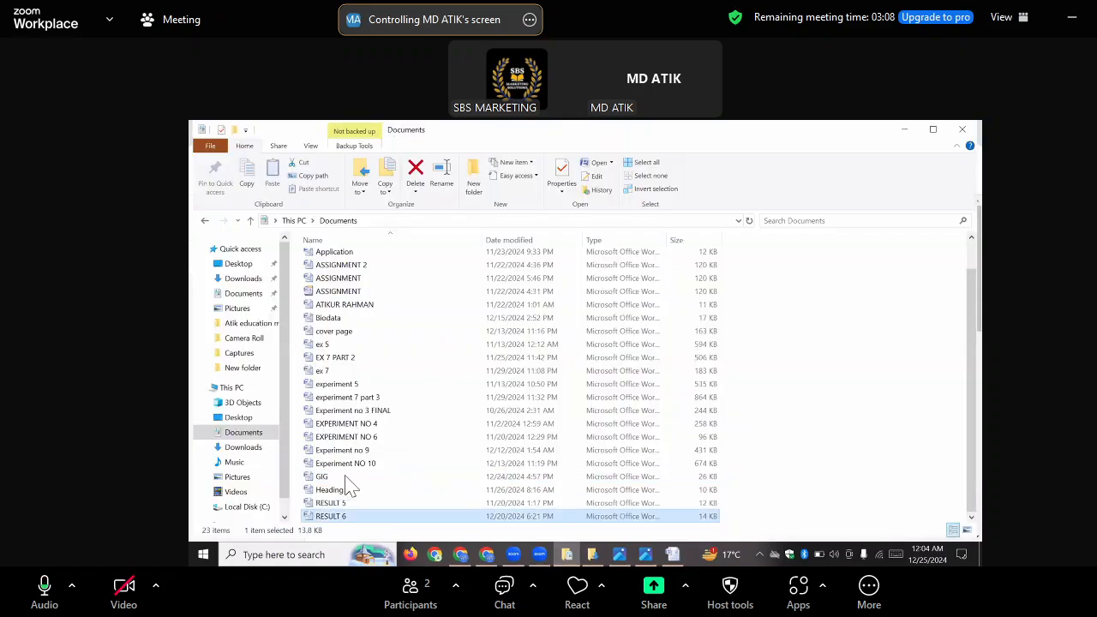
click(245, 448)
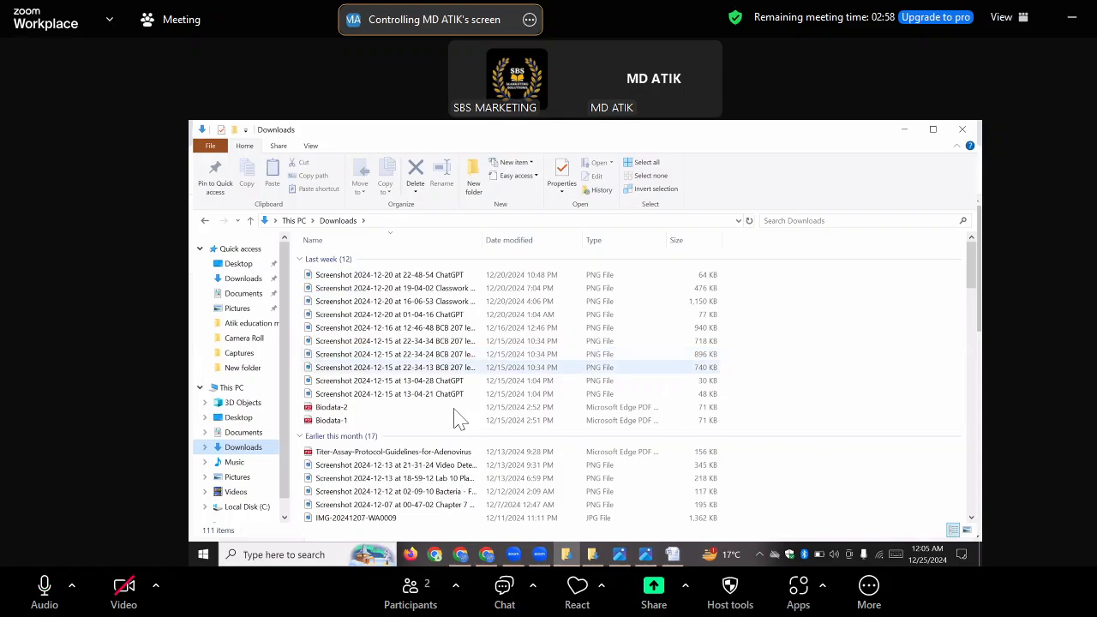
scroll(457, 419, down, 10)
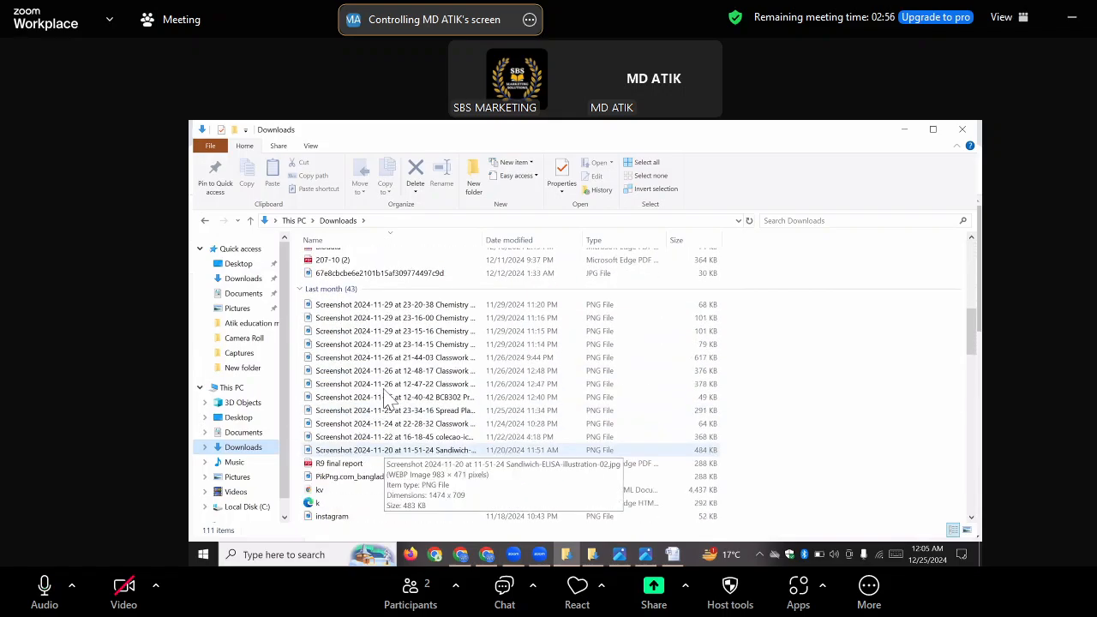
scroll(387, 397, down, 6)
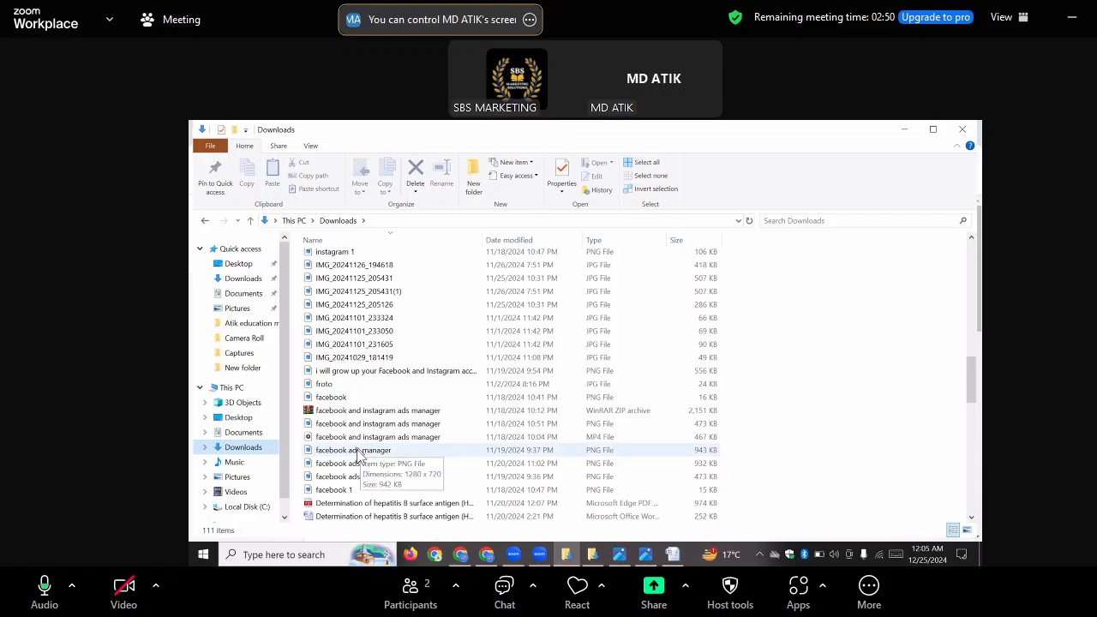
click(360, 454)
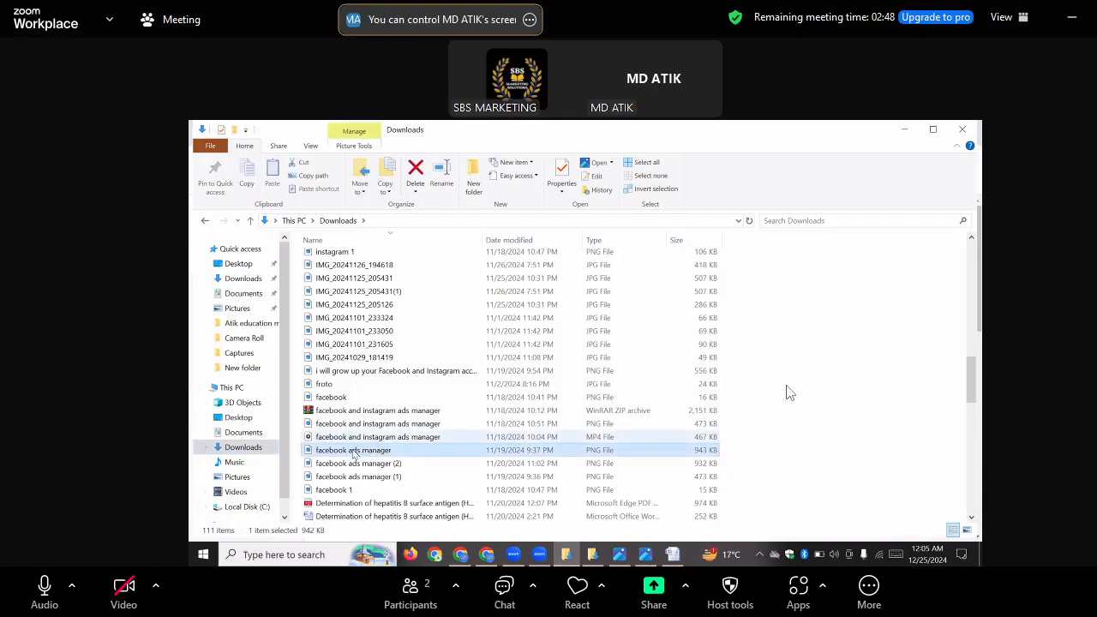
double_click(421, 454)
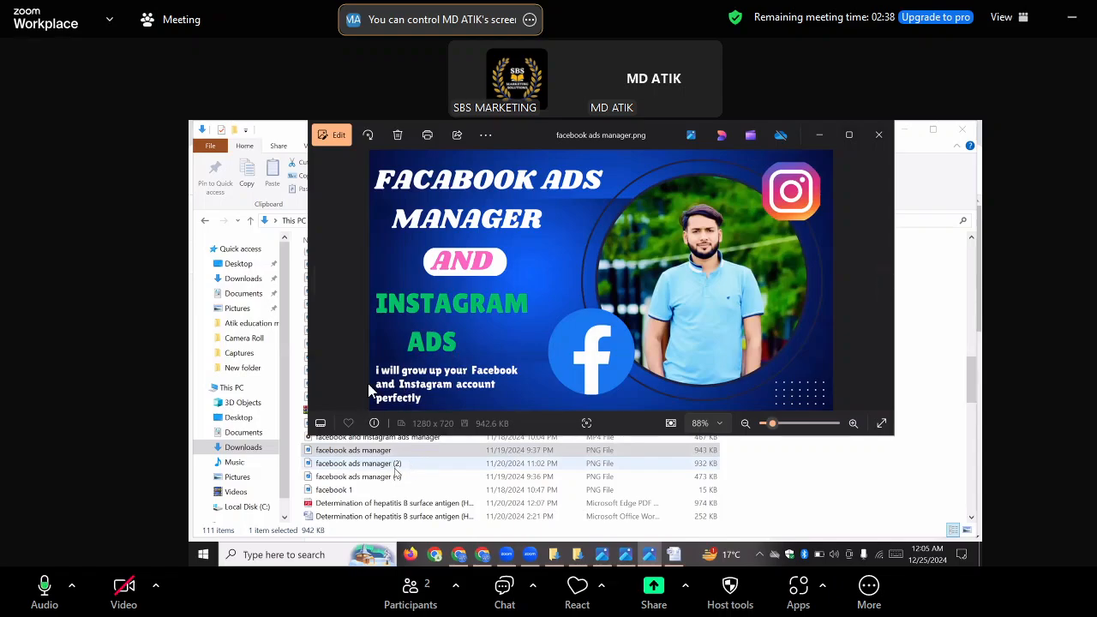
double_click(384, 479)
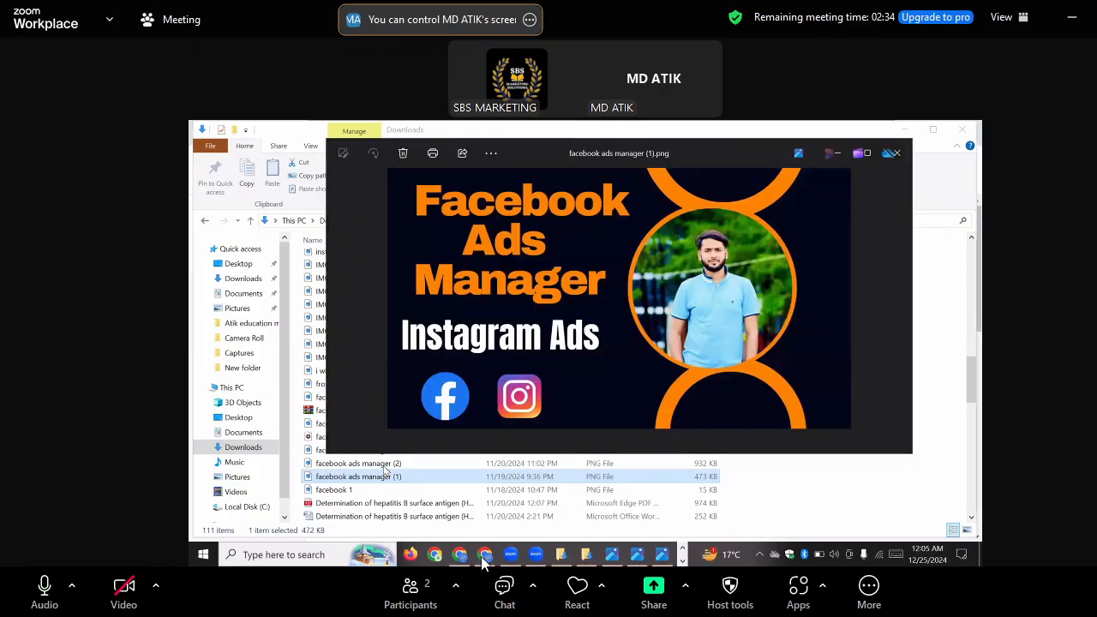
double_click(384, 464)
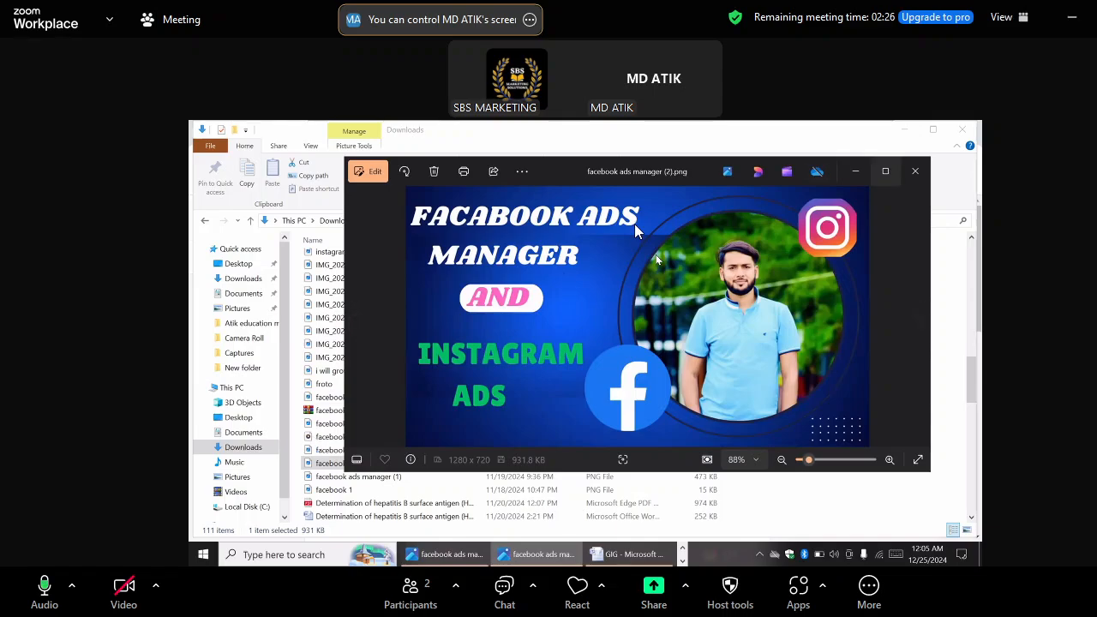
click(916, 170)
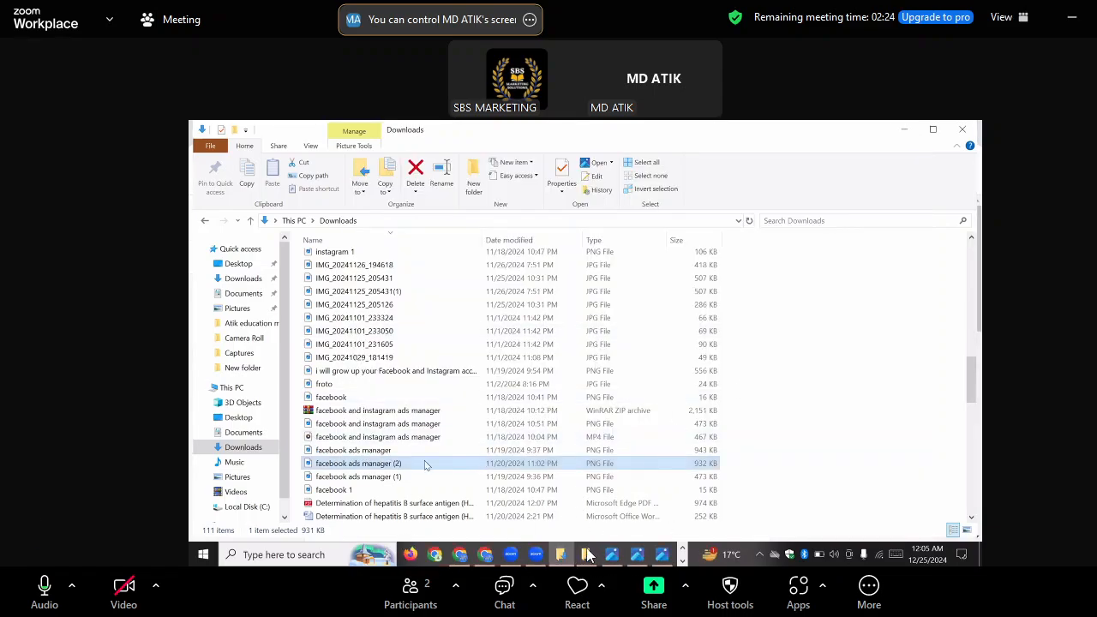
Switch to Chrome, return to the gig's Gallery stage and delete the blue second image
click(485, 556)
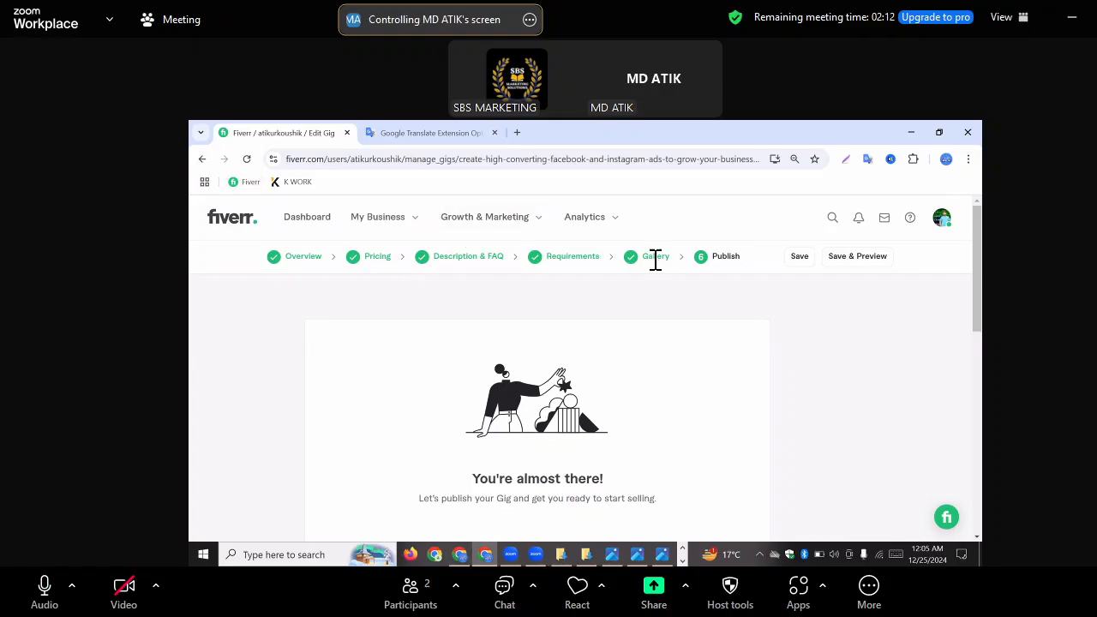
click(656, 257)
scroll(923, 289, down, 2)
scroll(558, 343, down, 4)
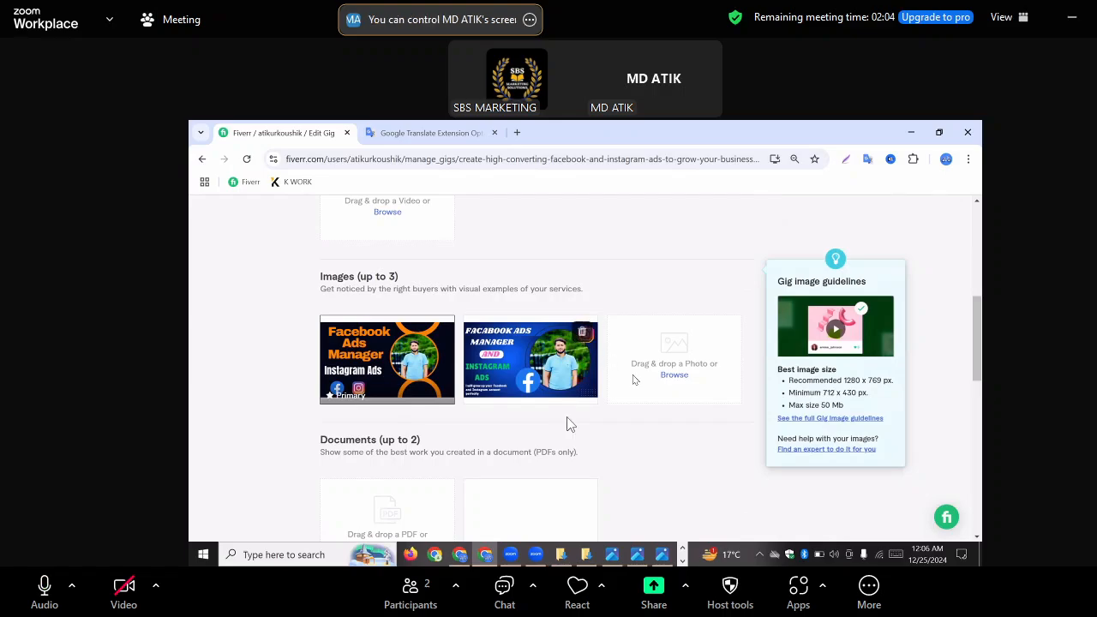
click(581, 330)
click(677, 399)
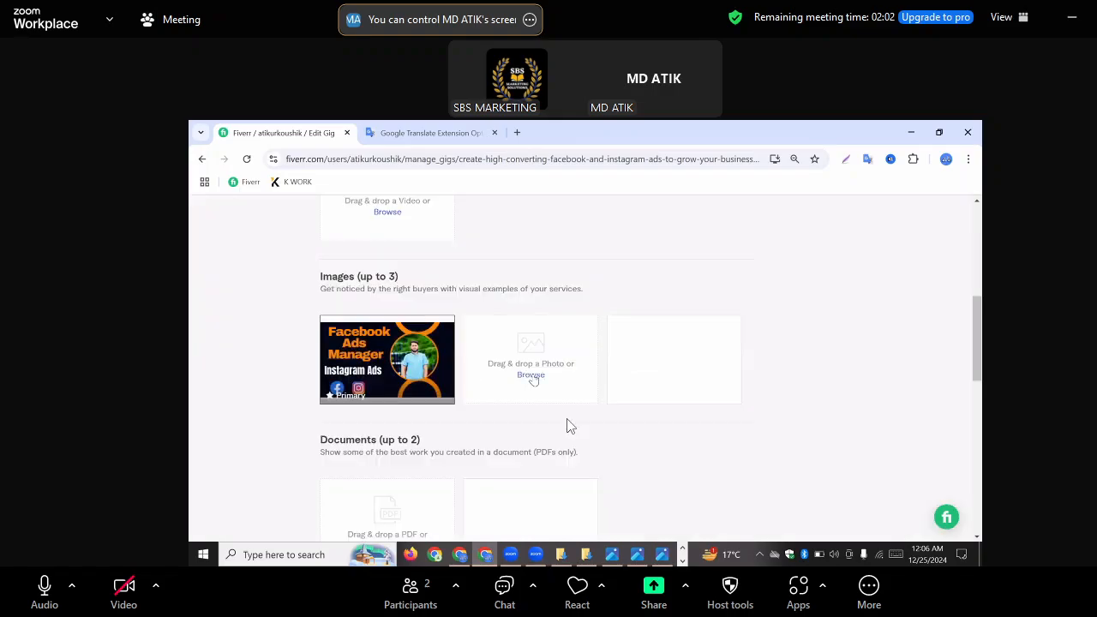
Upload "facebook ads manager (2)" from the Downloads folder as the second gig image
click(491, 372)
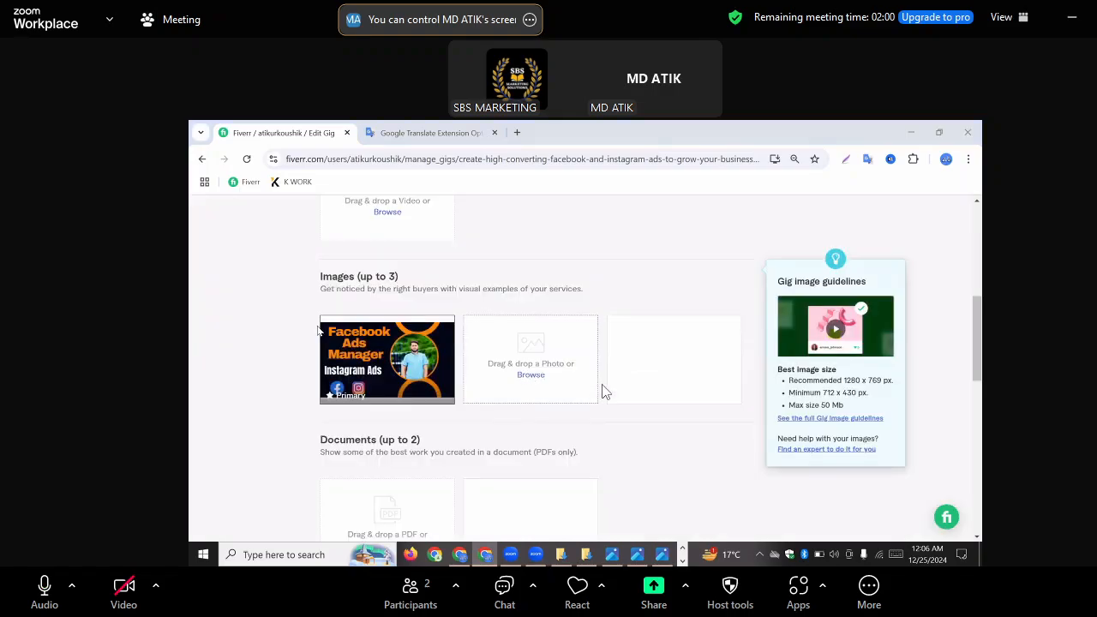
scroll(364, 290, down, 12)
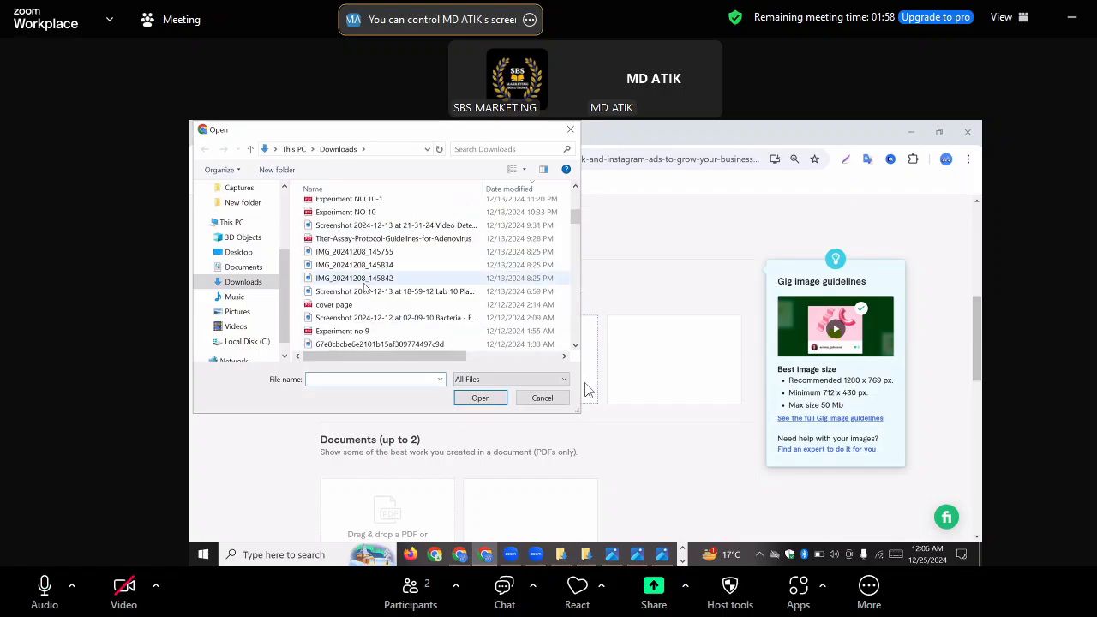
scroll(364, 290, down, 3)
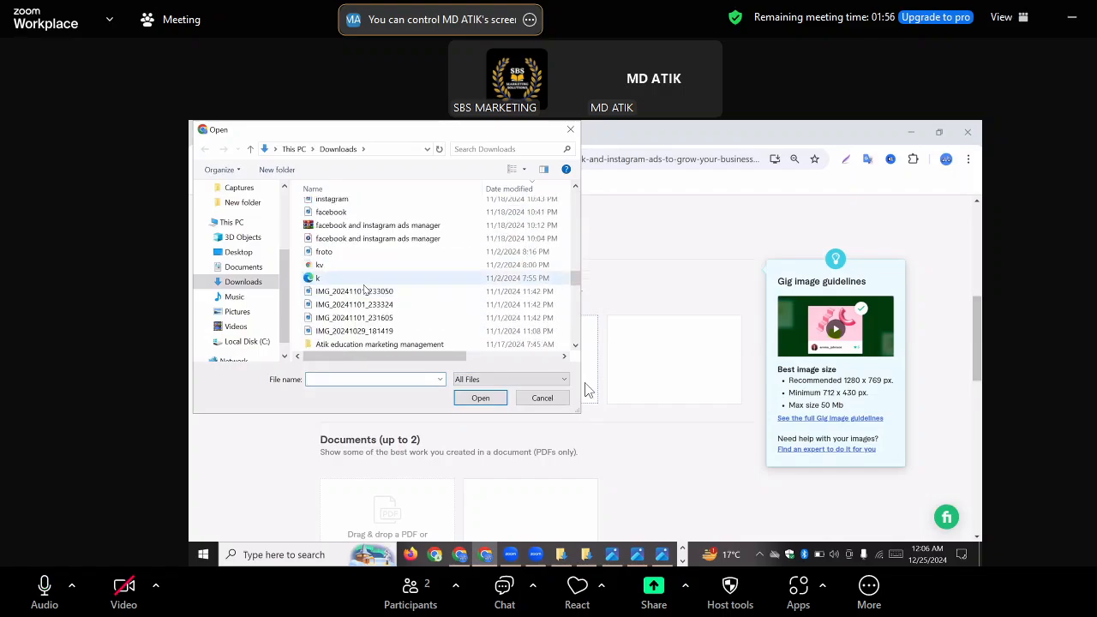
scroll(358, 293, up, 2)
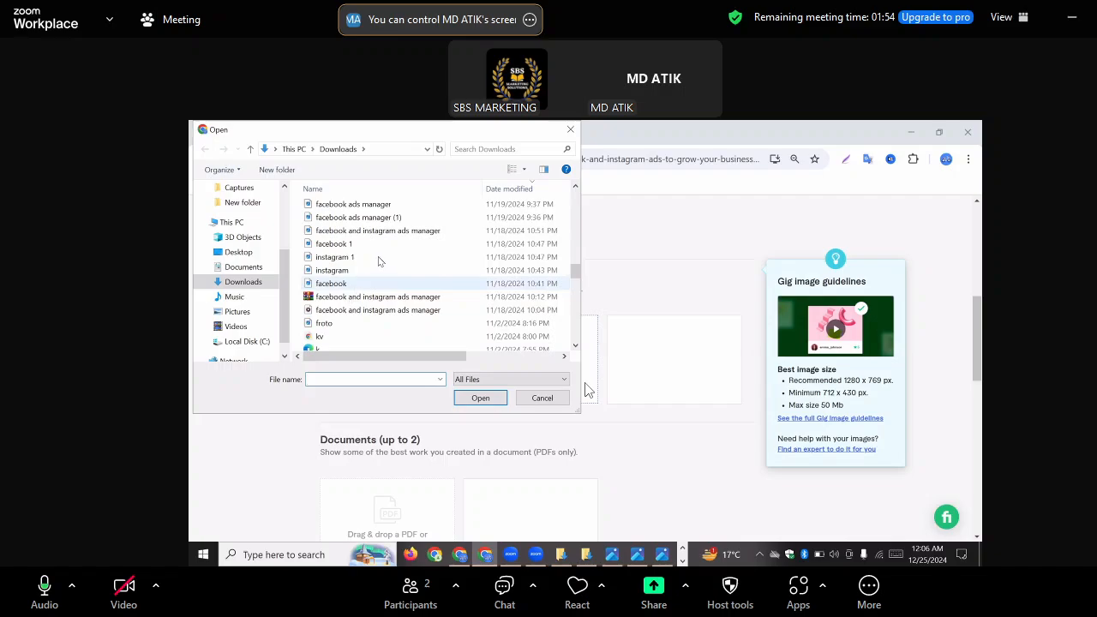
scroll(380, 261, up, 1)
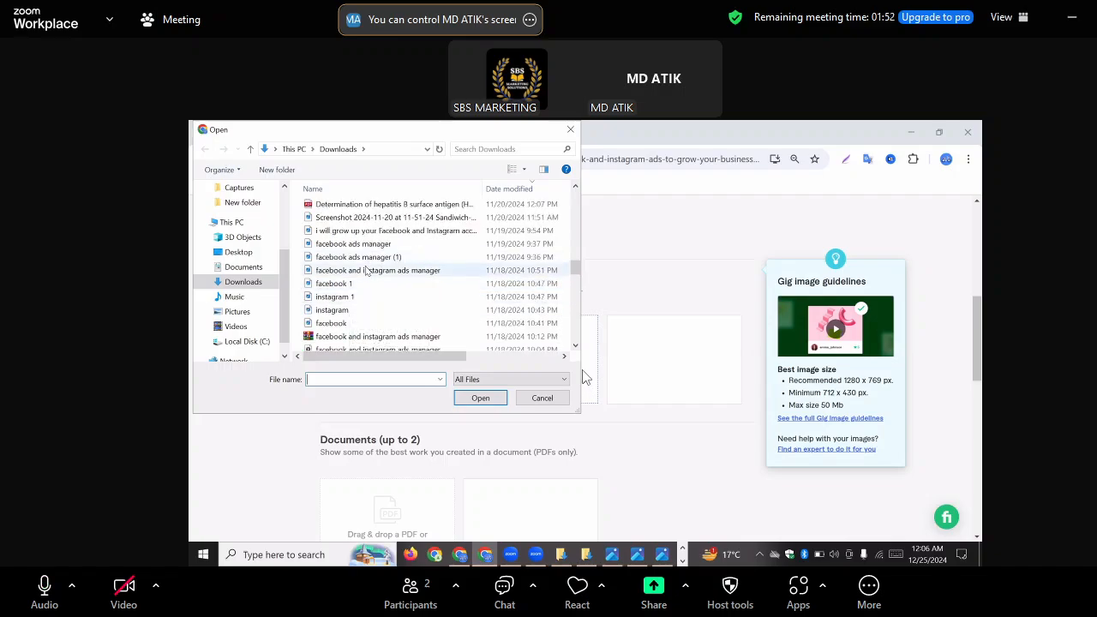
scroll(391, 251, up, 1)
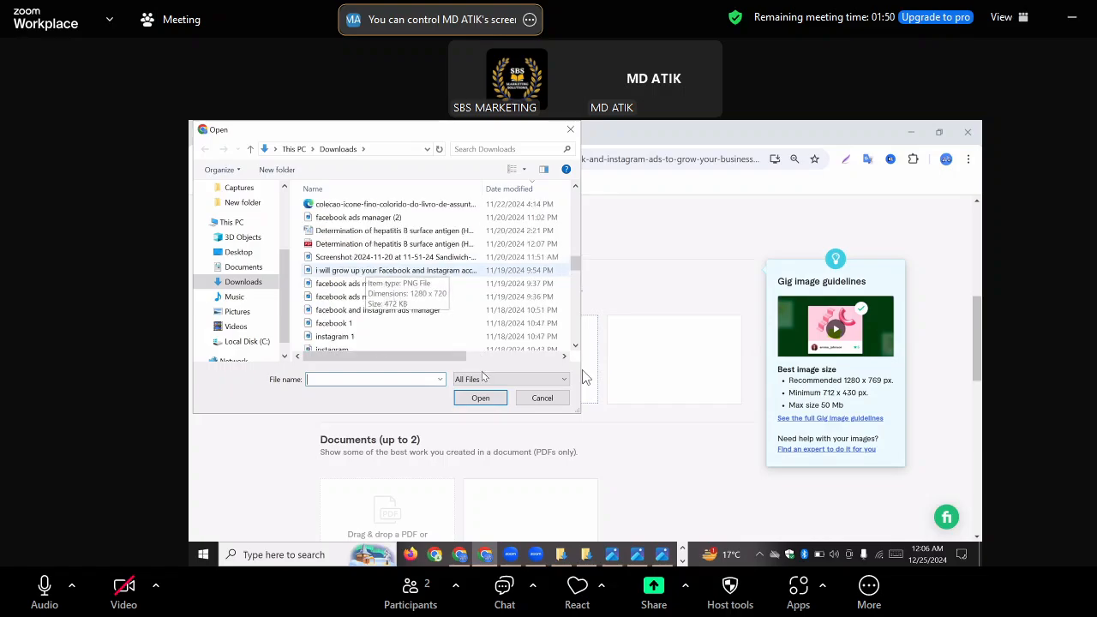
click(358, 217)
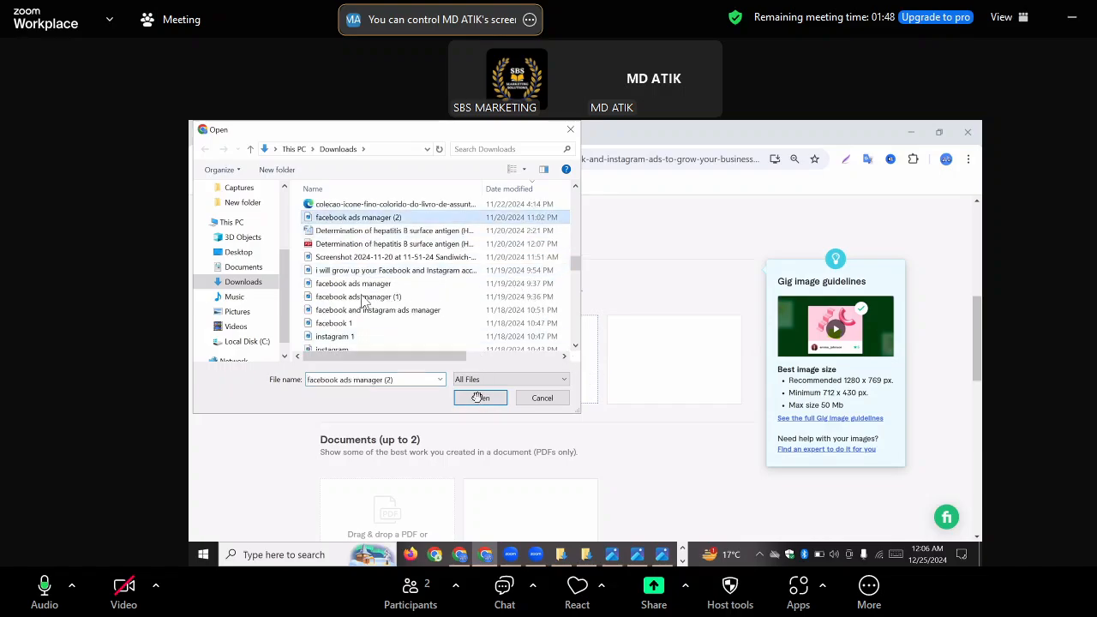
click(480, 398)
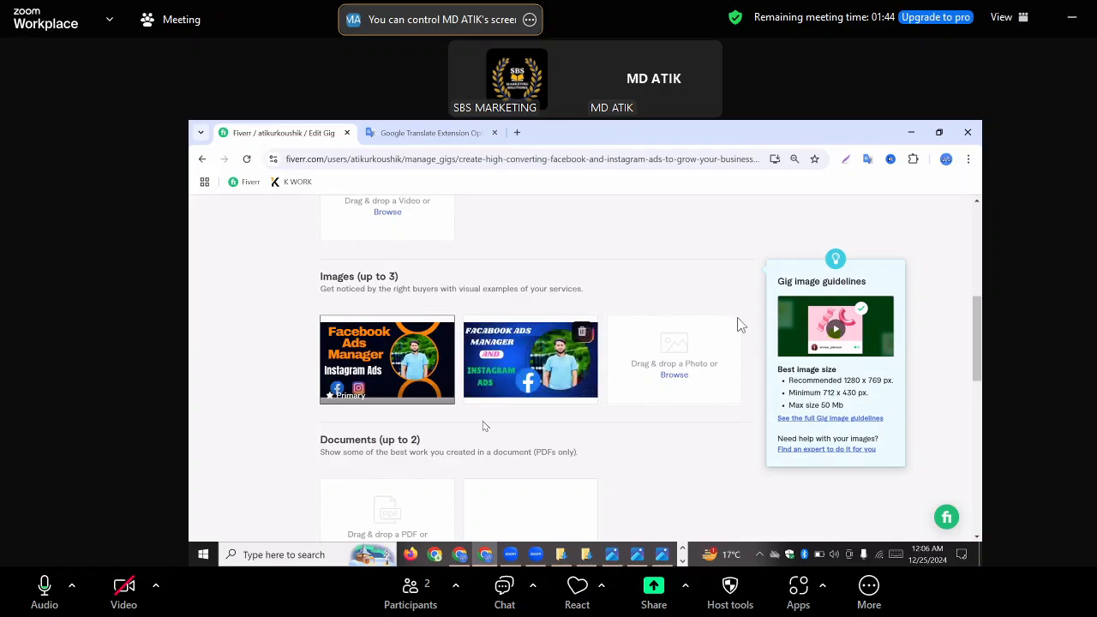
scroll(612, 402, down, 4)
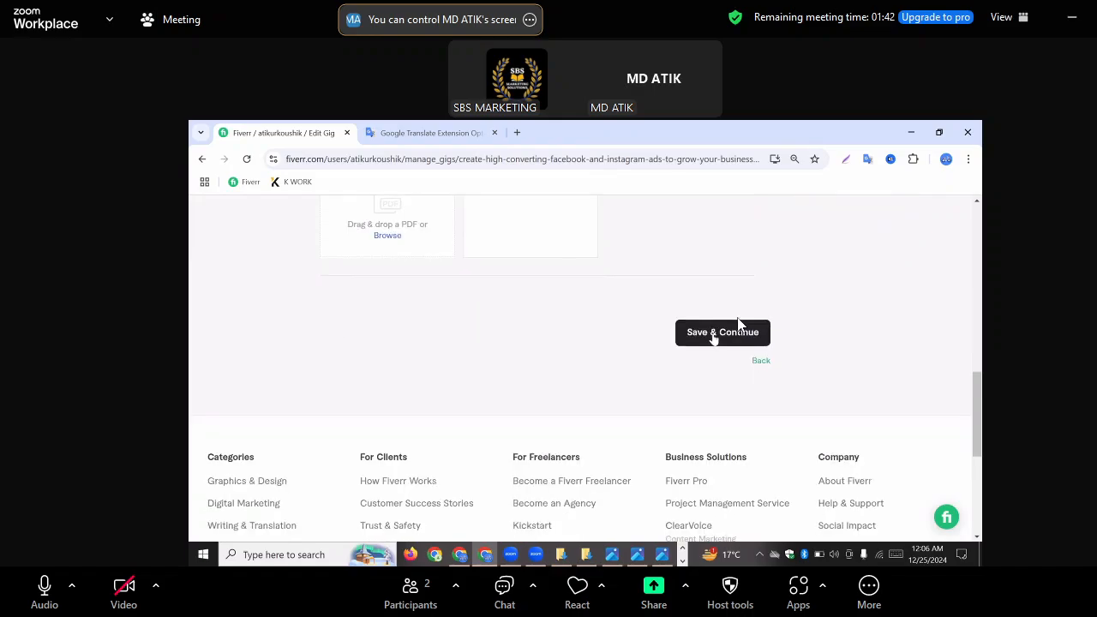
Save the gig gallery, publish the Facebook and Instagram ads gig, and finish the wizard to reach the Gigs list
click(714, 334)
scroll(713, 333, down, 4)
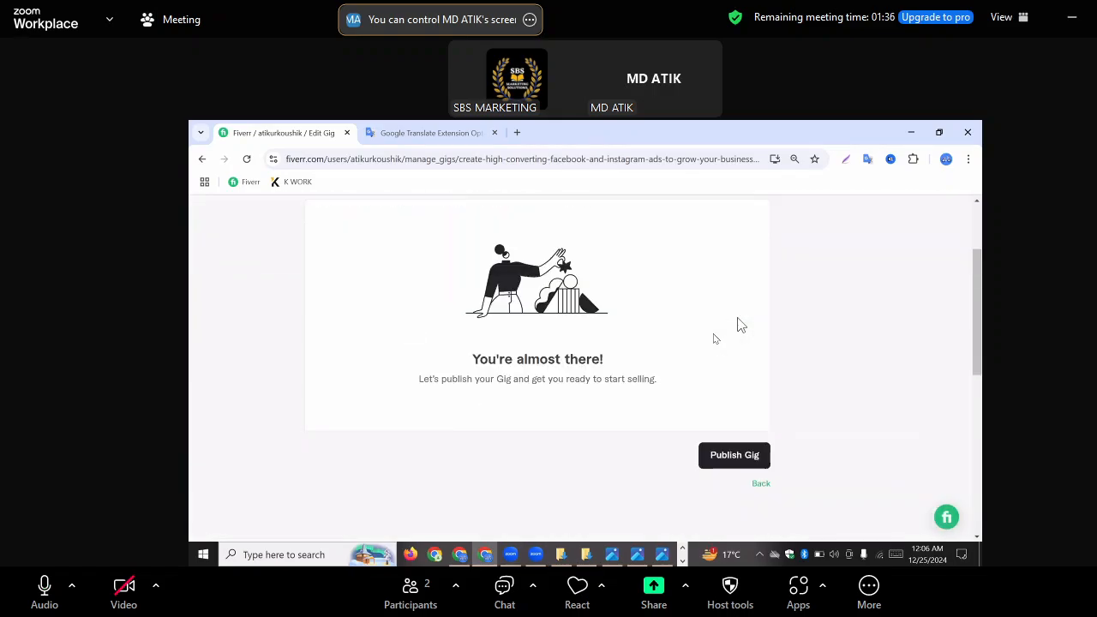
scroll(715, 334, up, 1)
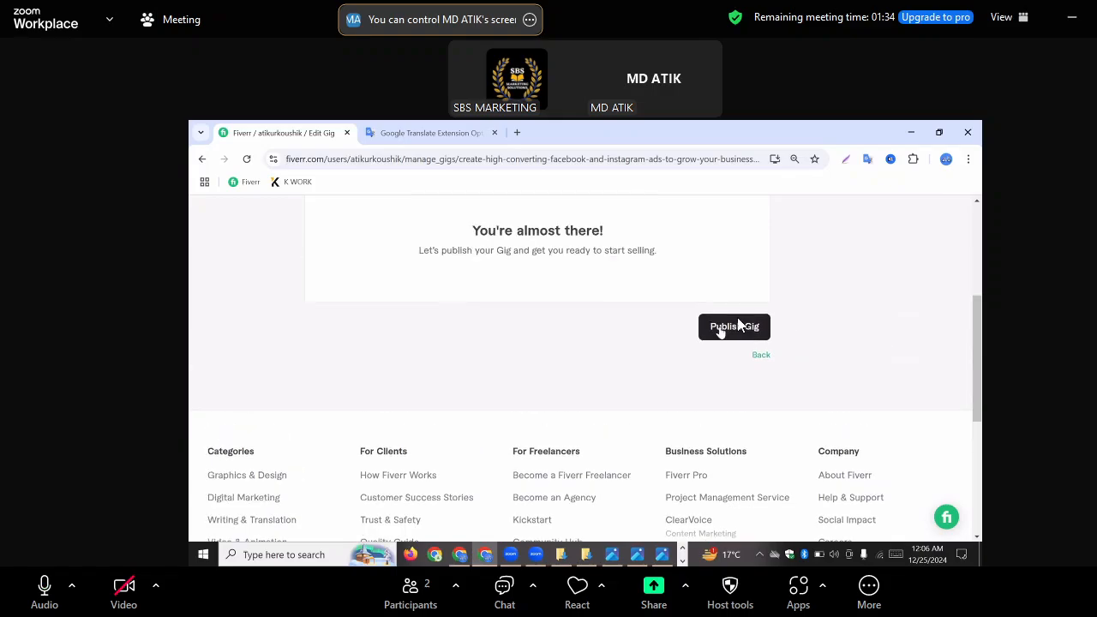
click(723, 329)
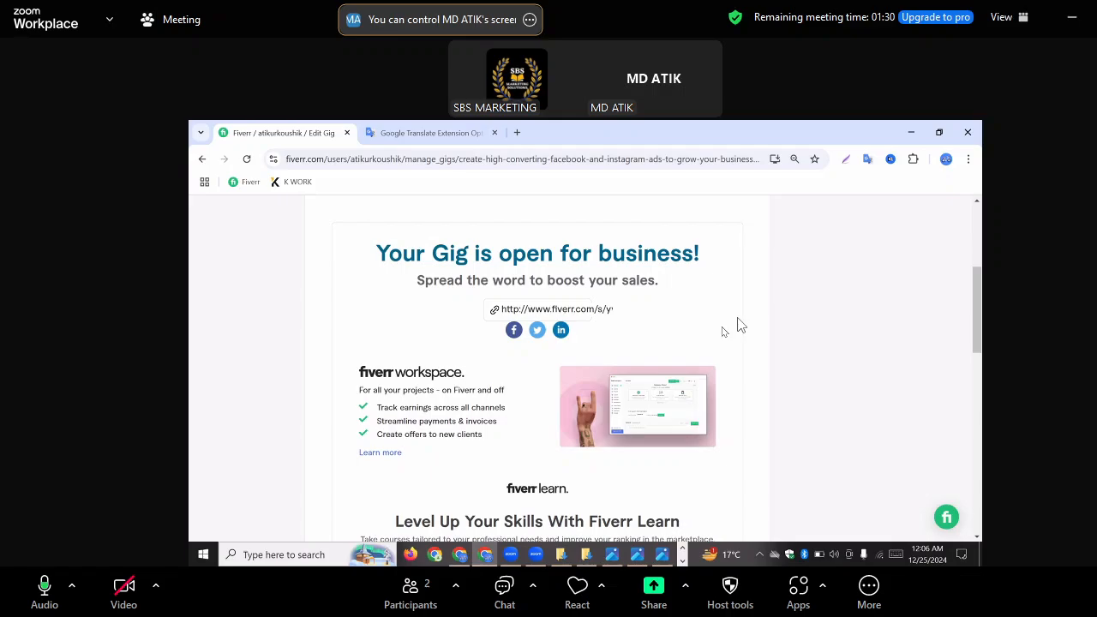
scroll(741, 325, down, 3)
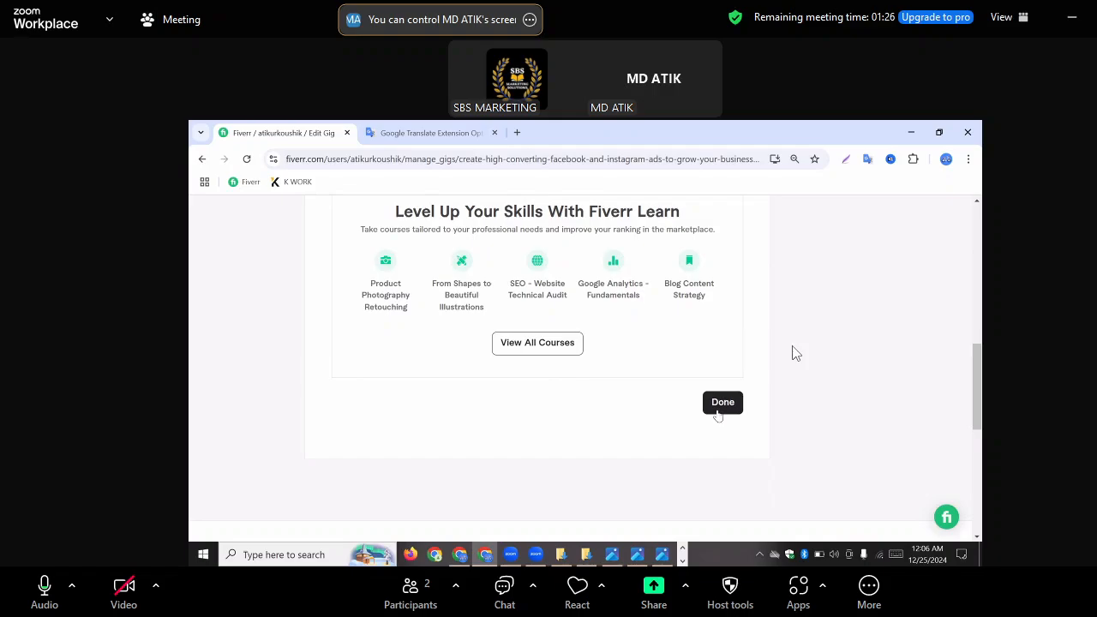
click(724, 408)
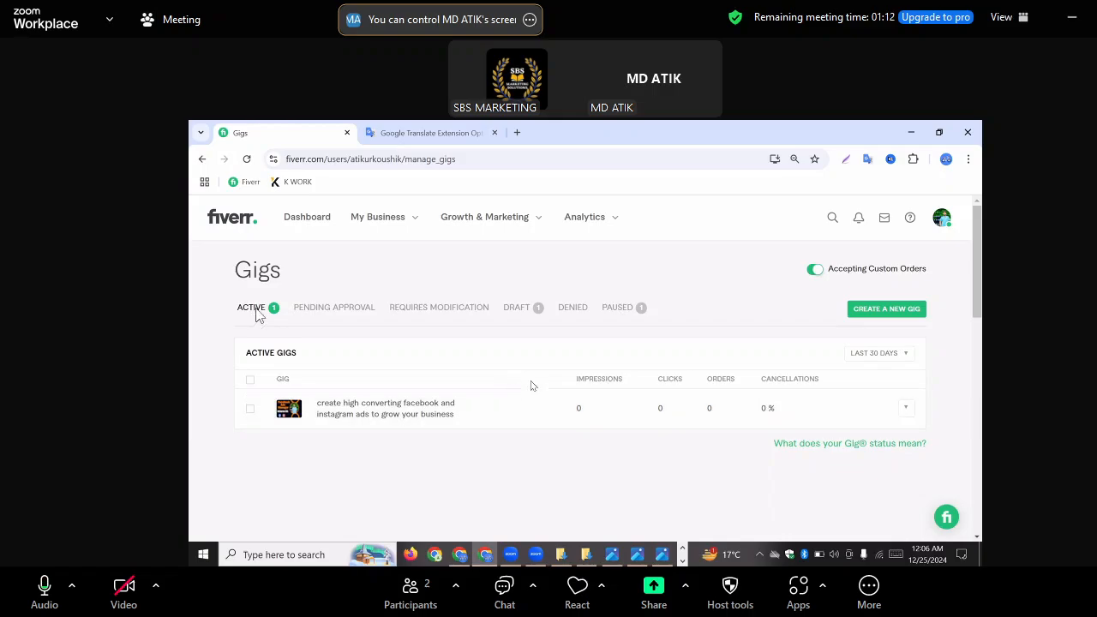
Delete the draft gig "be your facebook ads manager, instagram ad campaign specialist" and confirm the deletion
scroll(536, 364, down, 1)
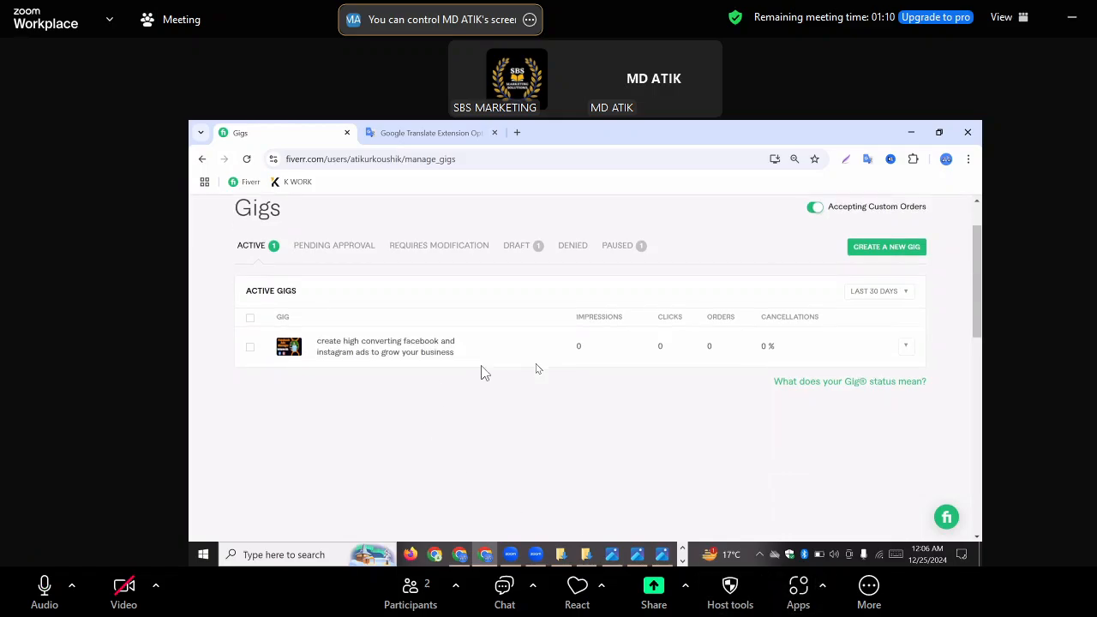
click(540, 248)
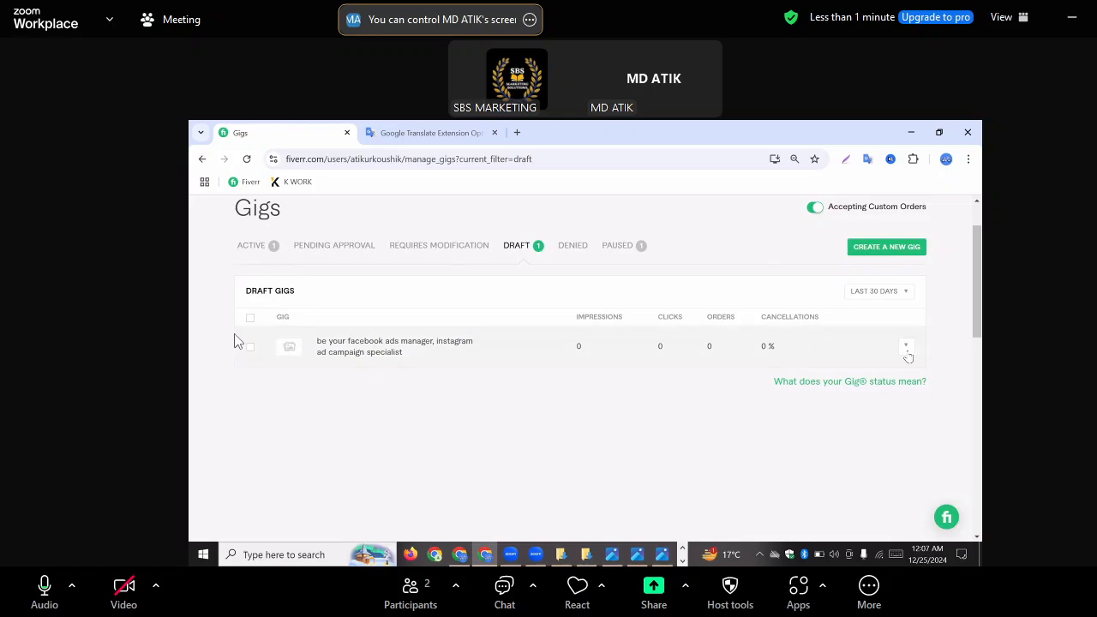
click(906, 347)
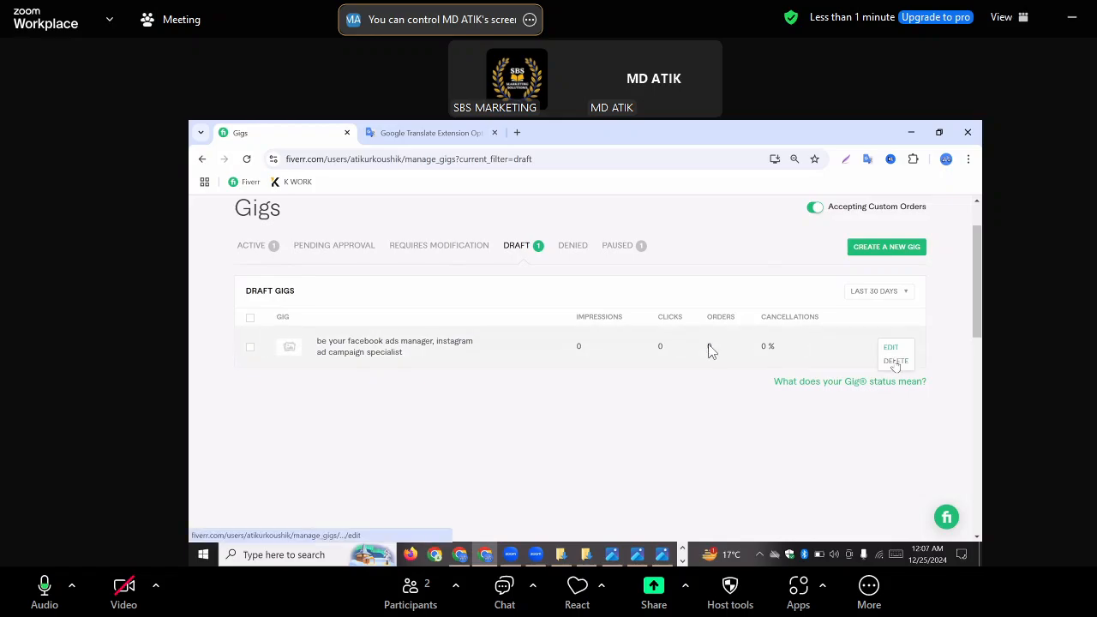
click(895, 360)
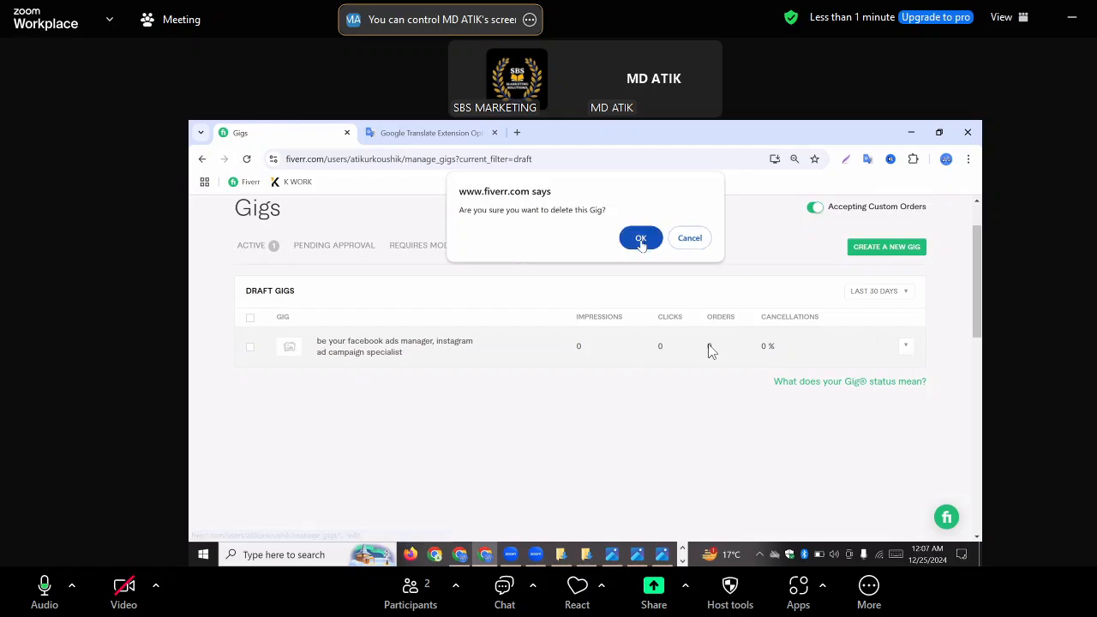
click(641, 229)
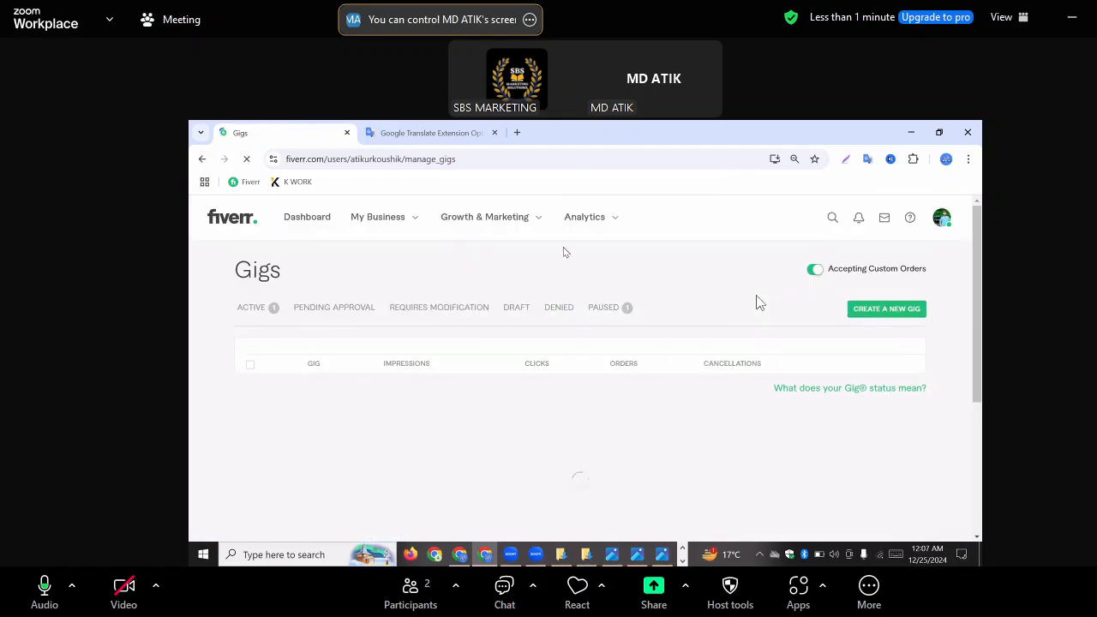